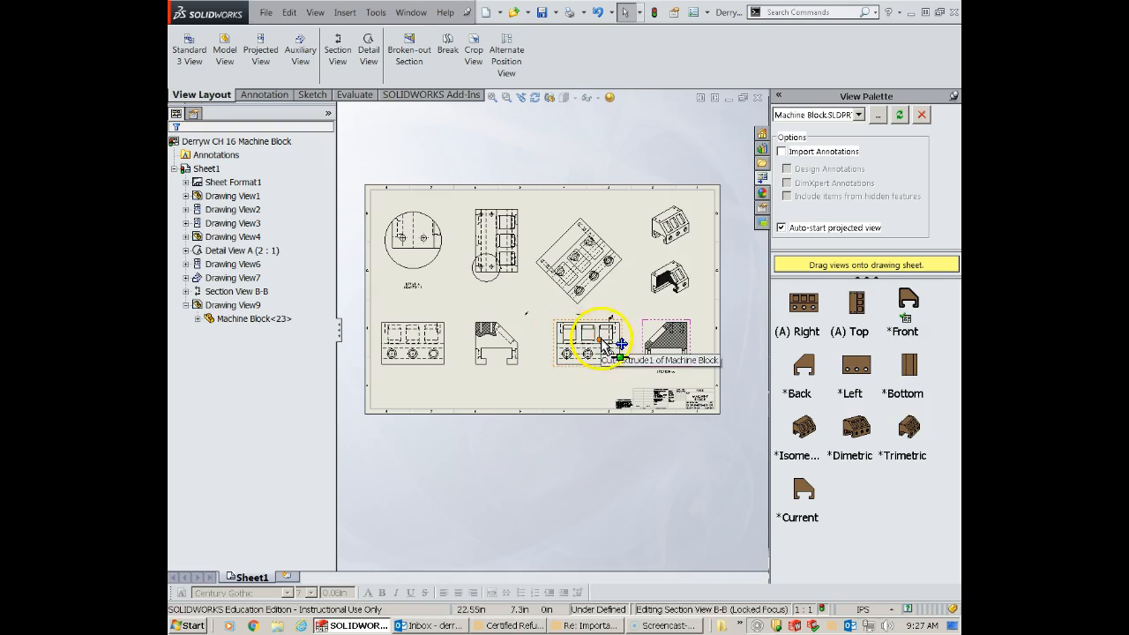
pyautogui.scroll(-1, 494, 334)
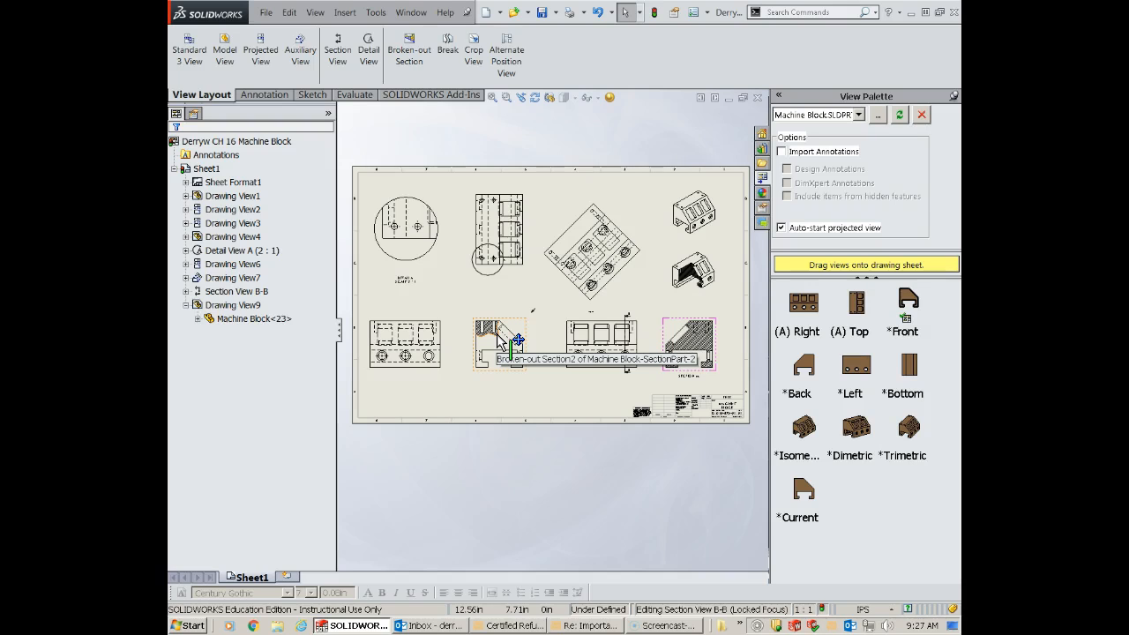
pyautogui.click(499, 336)
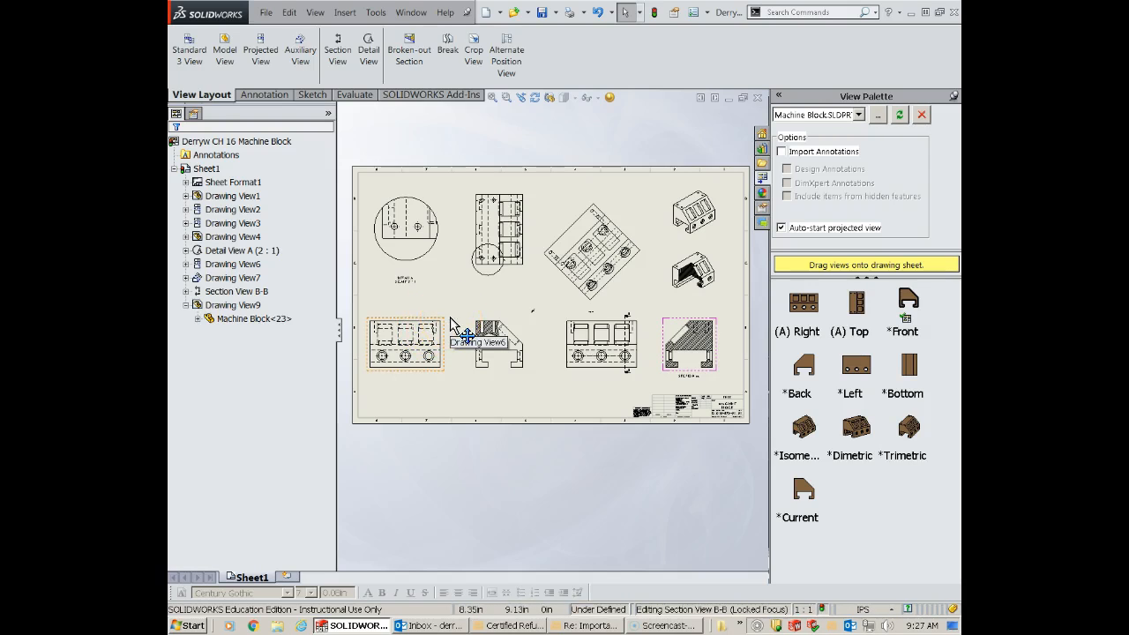
pyautogui.click(451, 296)
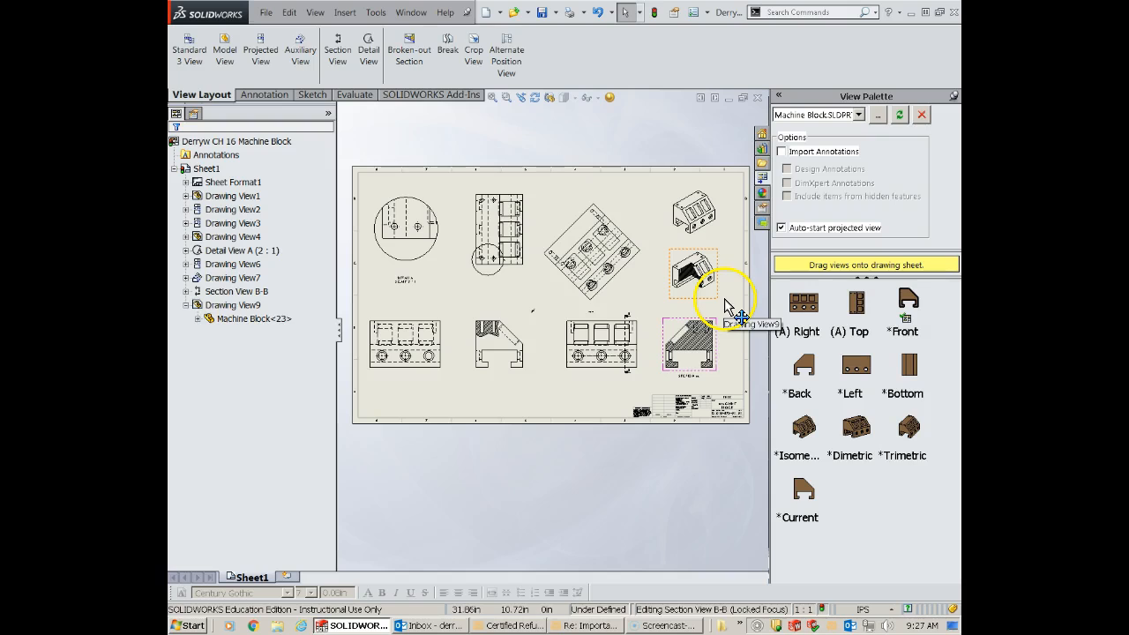
pyautogui.click(550, 332)
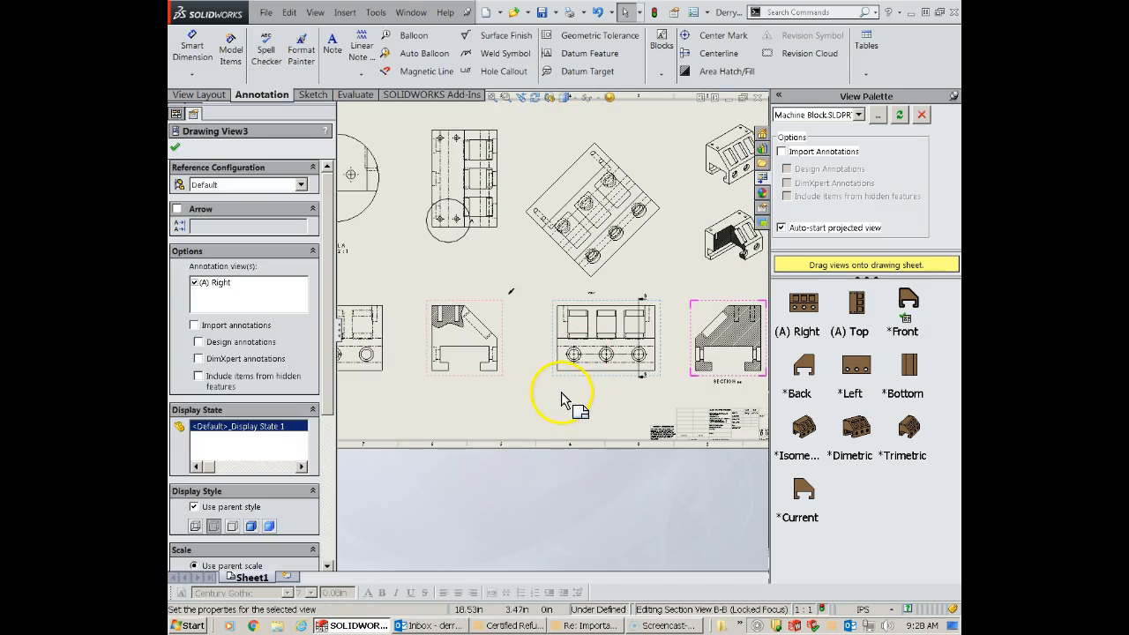
pyautogui.click(562, 394)
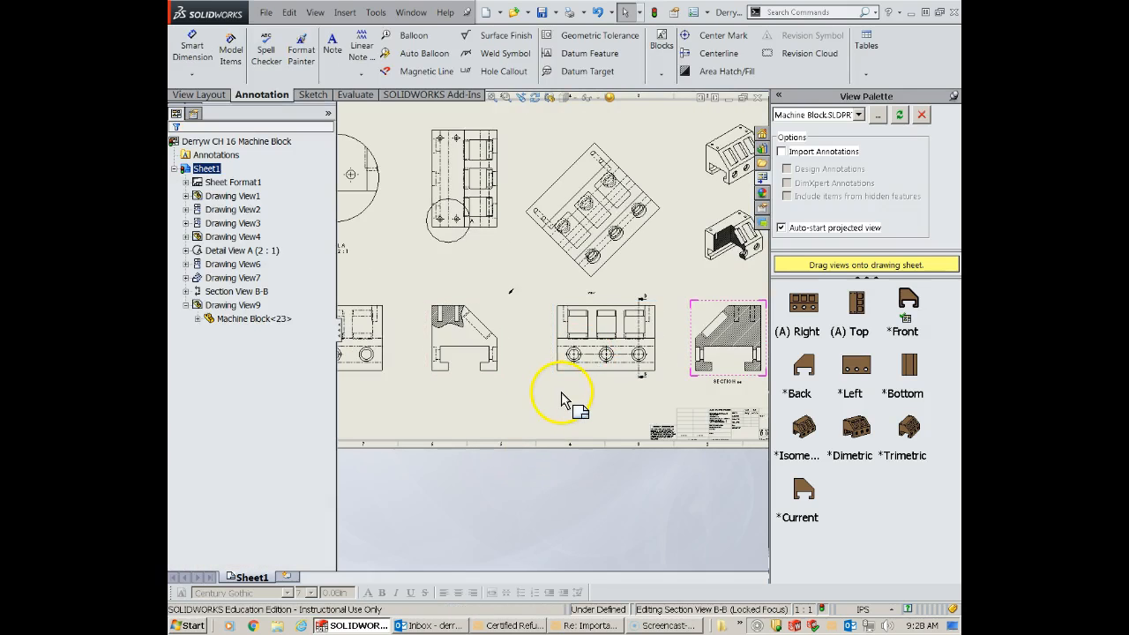
# - Import model dimensions from the entire model into the lower three-hole view with section line B-B, using Model Items
pyautogui.click(569, 385)
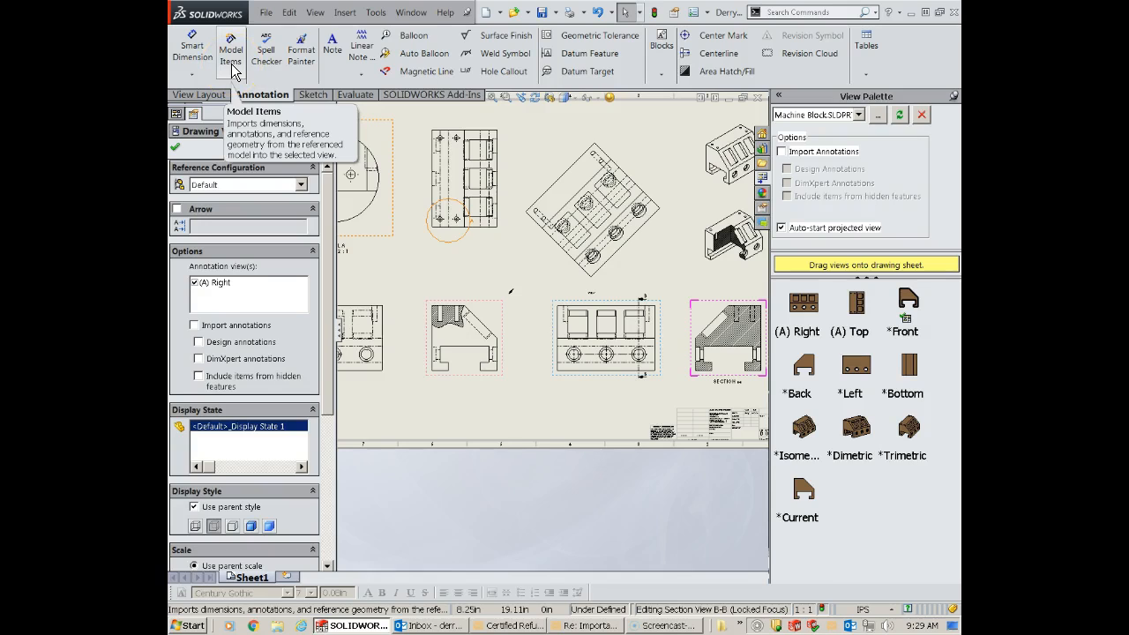
pyautogui.click(231, 64)
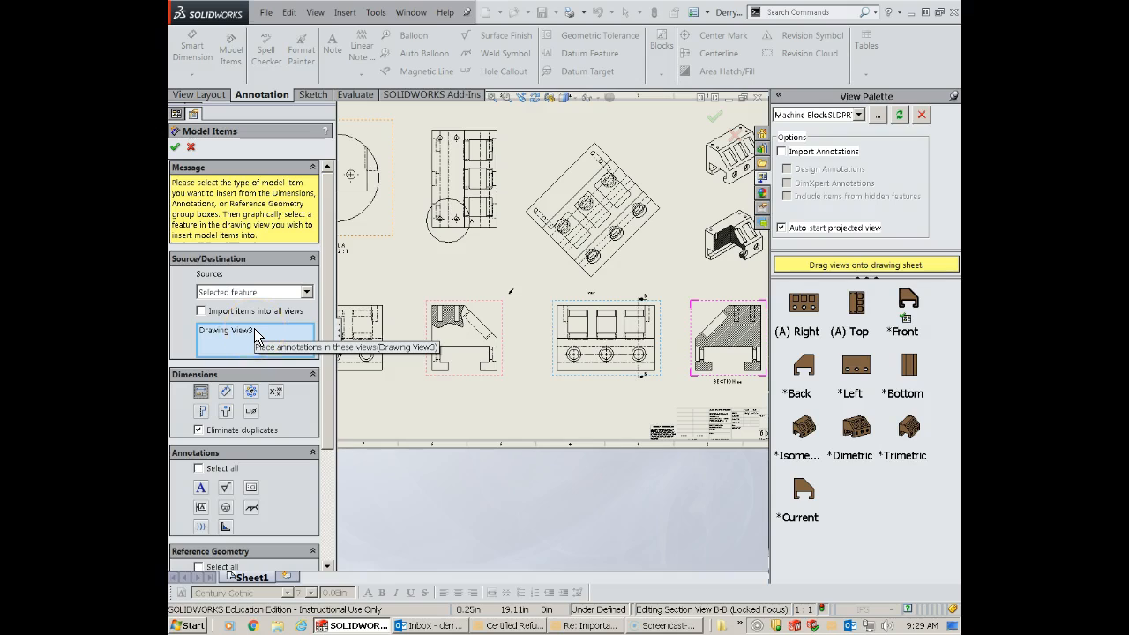
pyautogui.click(256, 292)
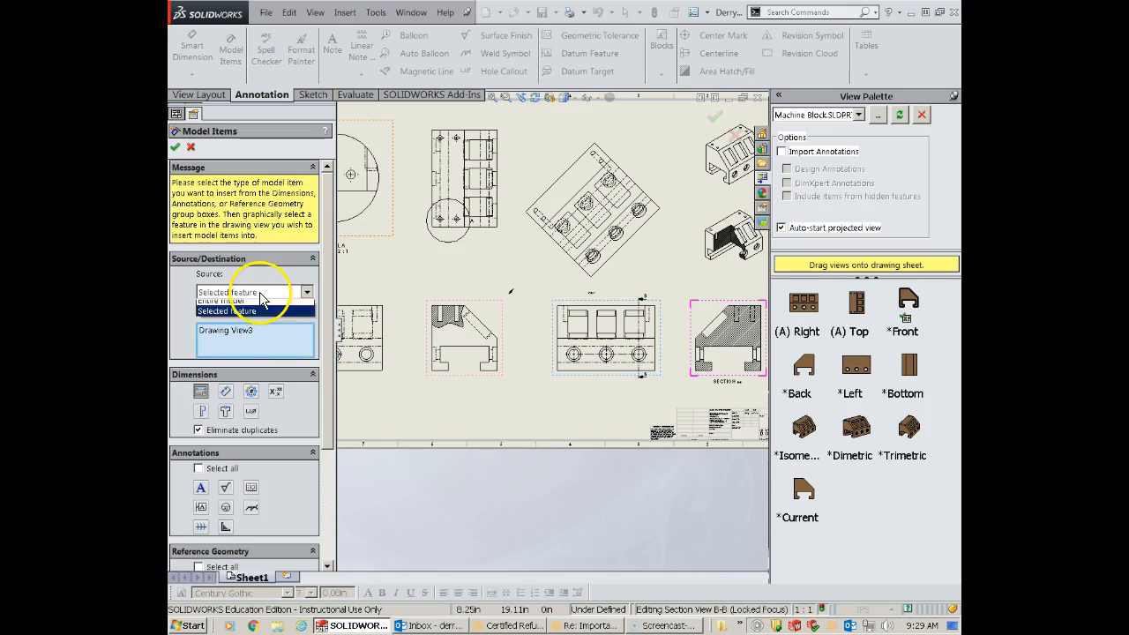
pyautogui.click(253, 306)
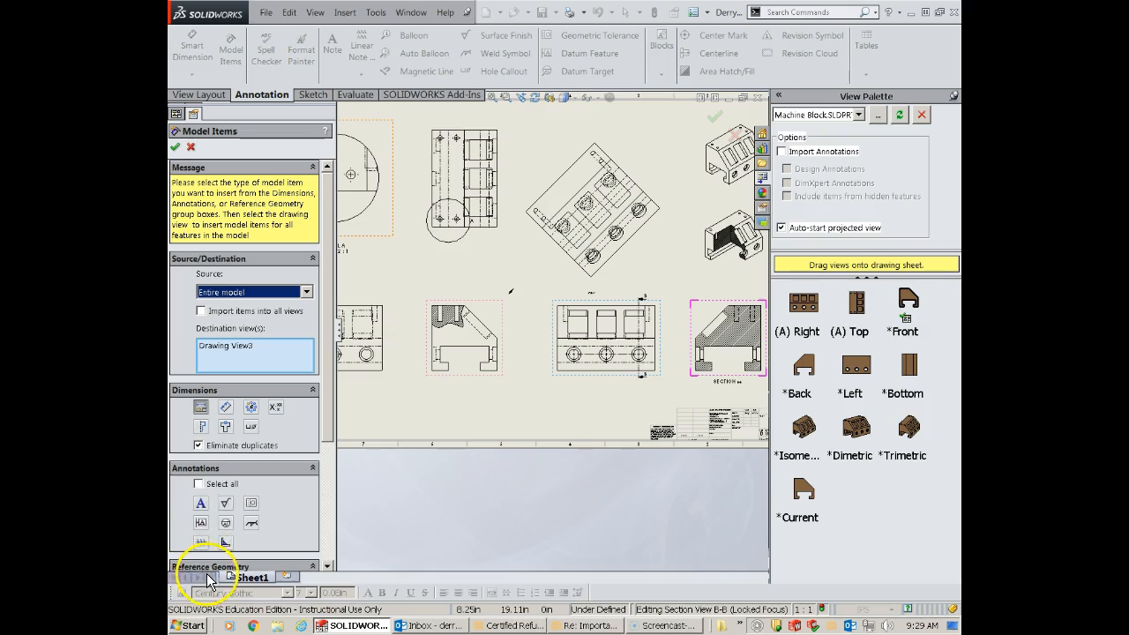
pyautogui.moveTo(330, 441); pyautogui.dragTo(330, 529)
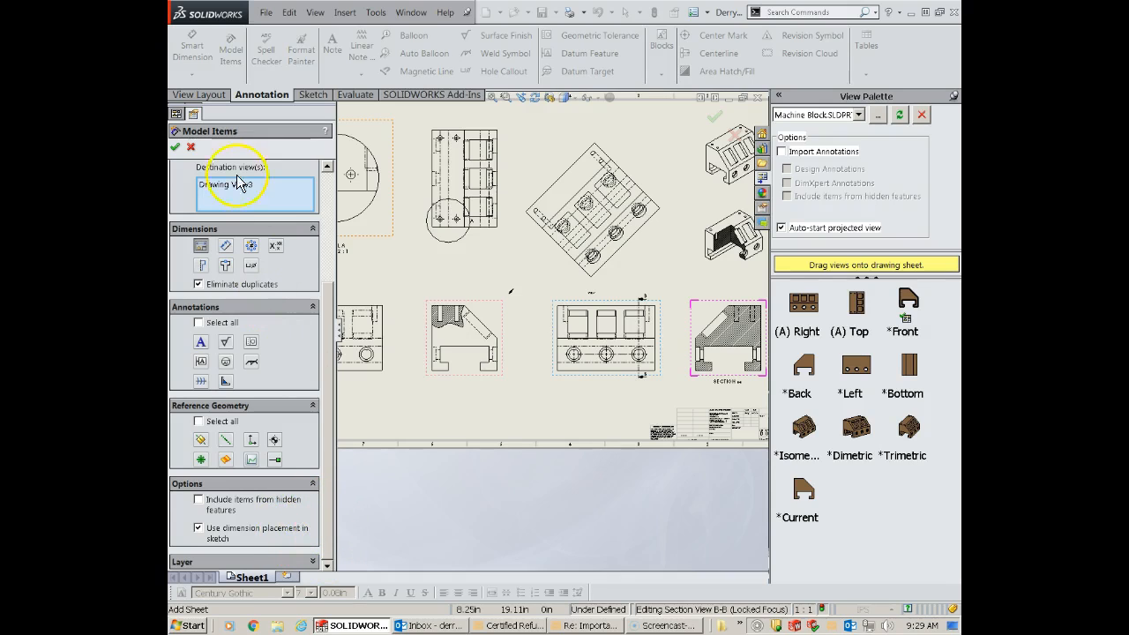
pyautogui.click(175, 147)
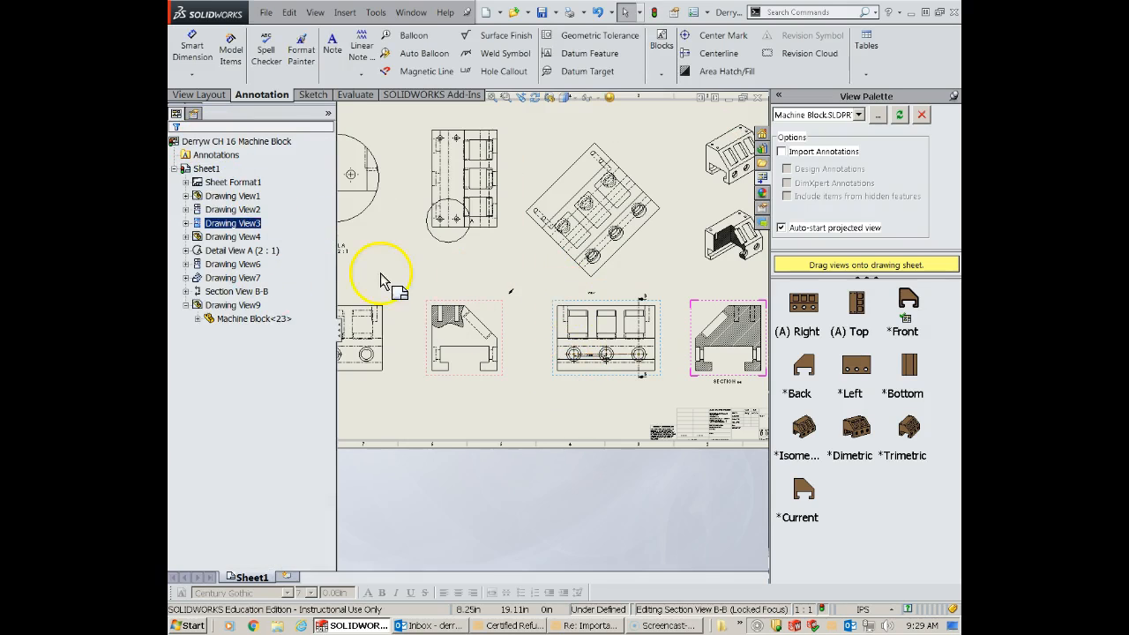
# - Move the overall width dimension of the three-hole view out of the part to below its bottom edge
pyautogui.scroll(-5, 569, 369)
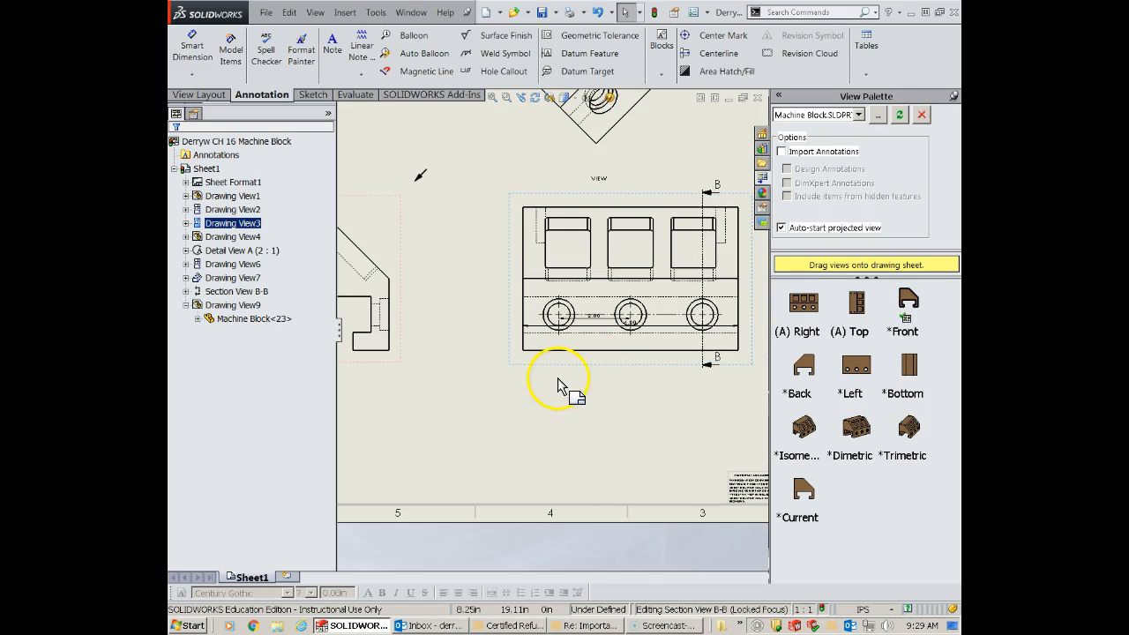
pyautogui.scroll(-2, 653, 360)
pyautogui.scroll(3, 666, 360)
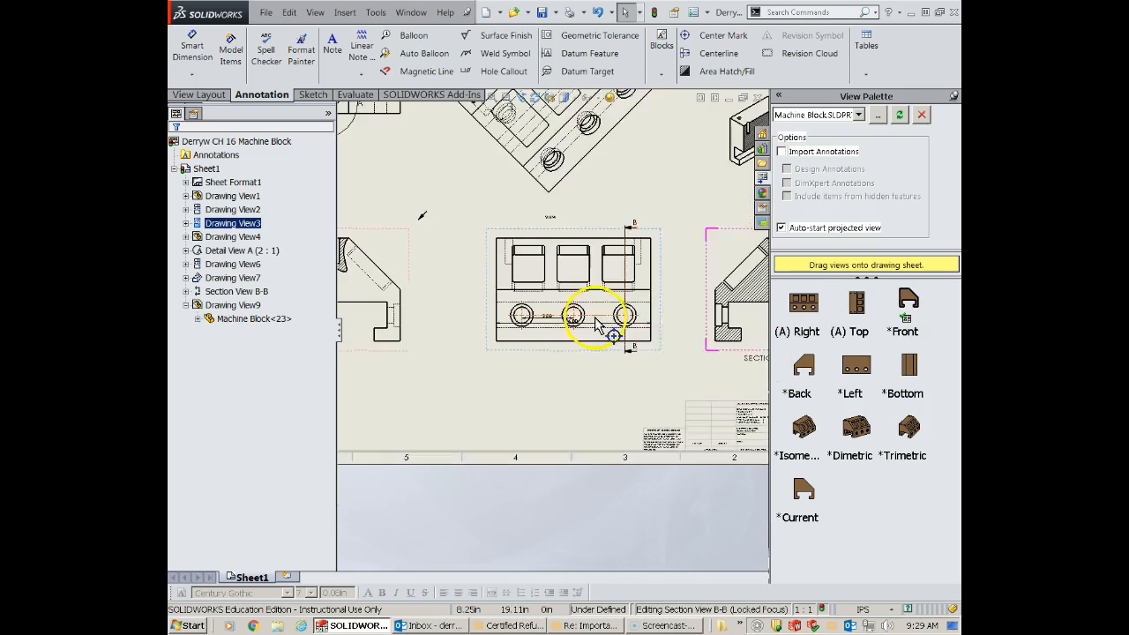
pyautogui.scroll(-2, 580, 320)
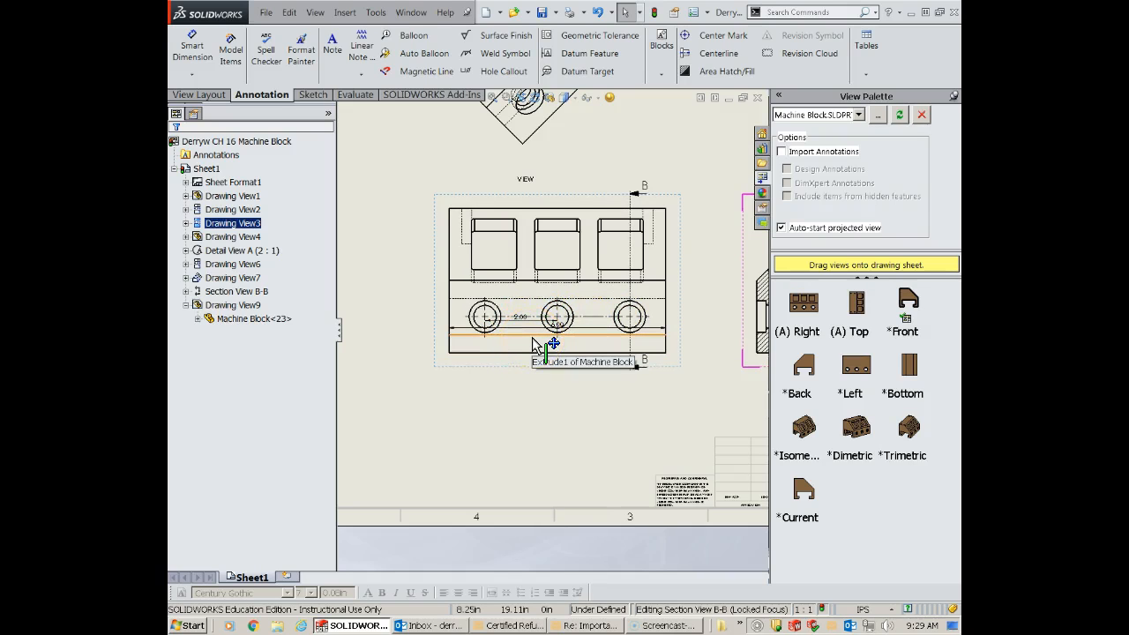
pyautogui.click(196, 587)
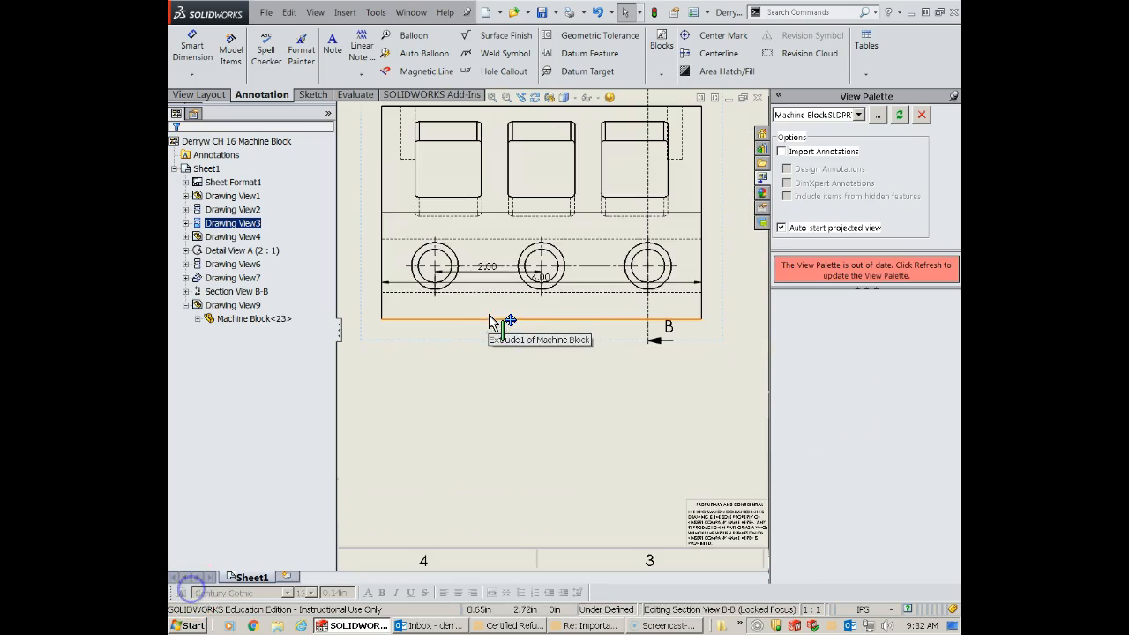
pyautogui.moveTo(535, 277); pyautogui.dragTo(544, 411)
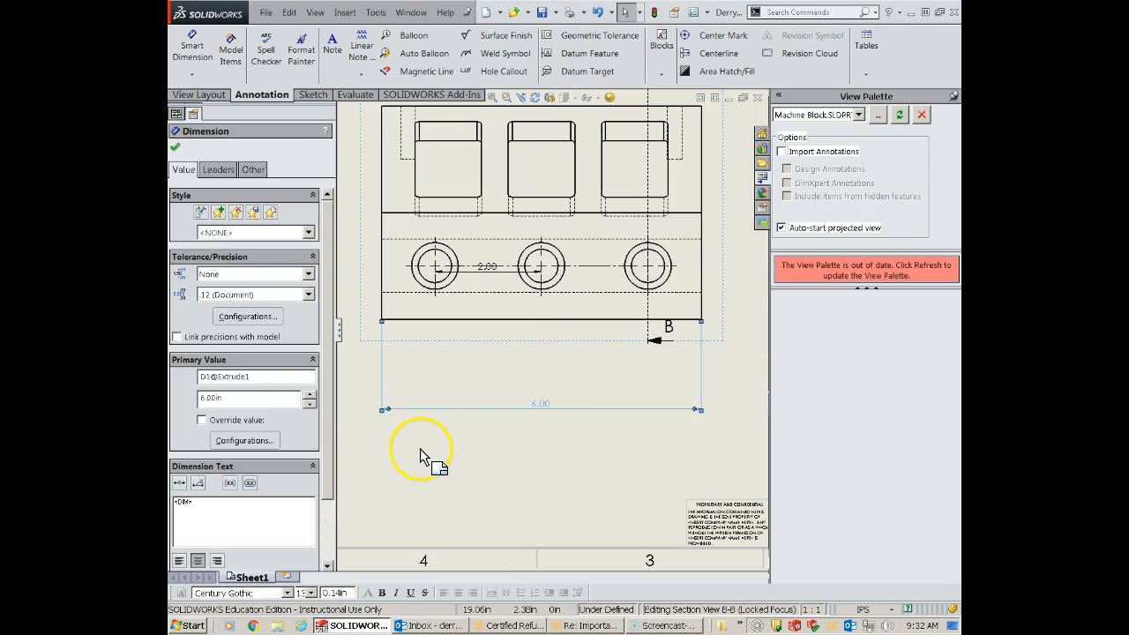
# - Place the hole spacing dimension below the part, between its bottom edge and the overall width dimension
pyautogui.moveTo(494, 274); pyautogui.dragTo(497, 385)
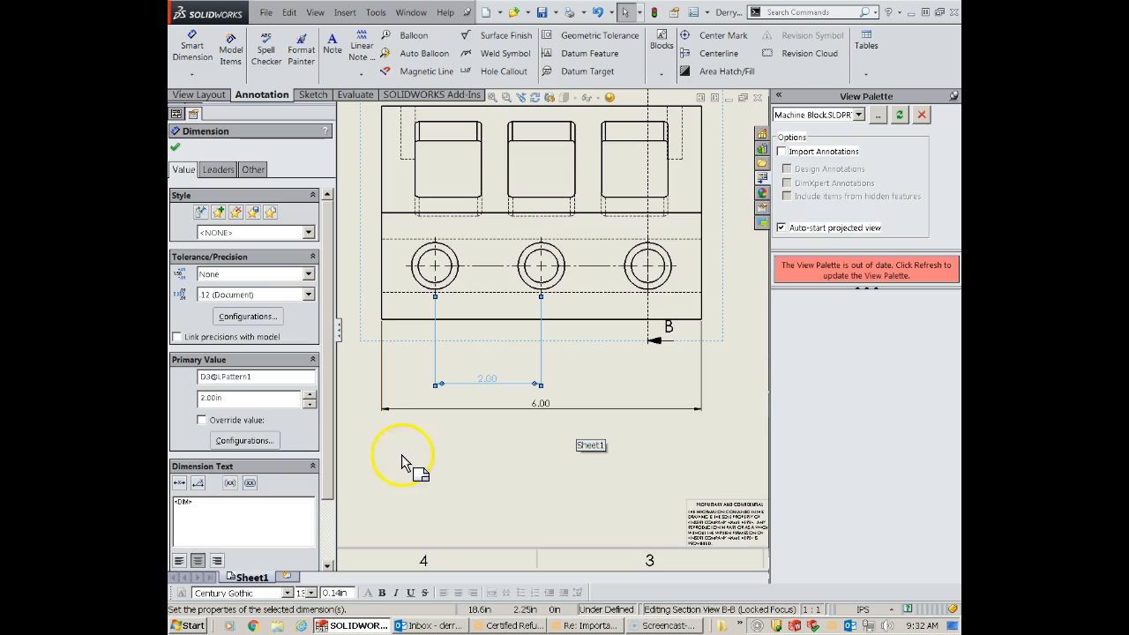
pyautogui.scroll(-3, 498, 451)
pyautogui.scroll(3, 498, 450)
pyautogui.scroll(3, 498, 449)
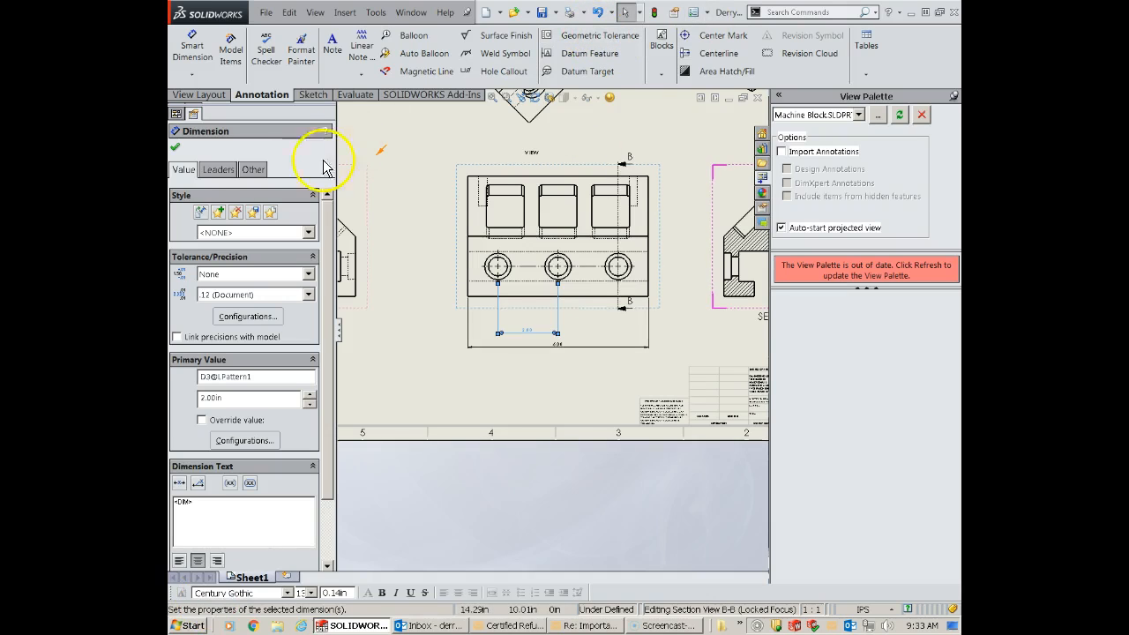
pyautogui.click(175, 147)
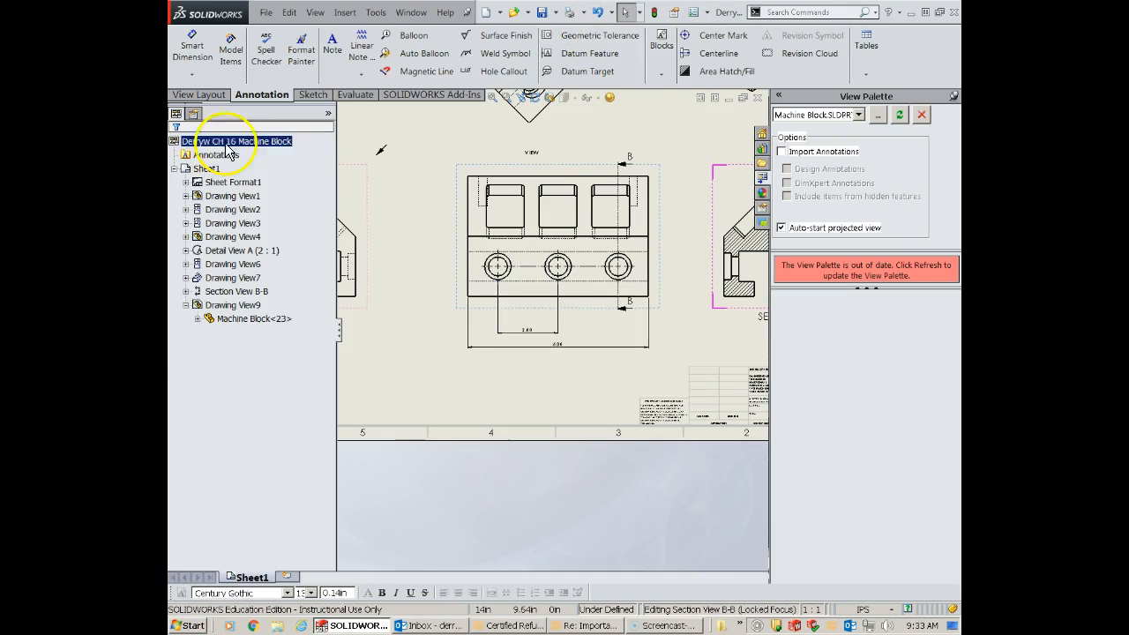
# - Examine the dimension settings in the document properties, including the list of dimension types, and close the options
pyautogui.click(707, 13)
pyautogui.click(719, 27)
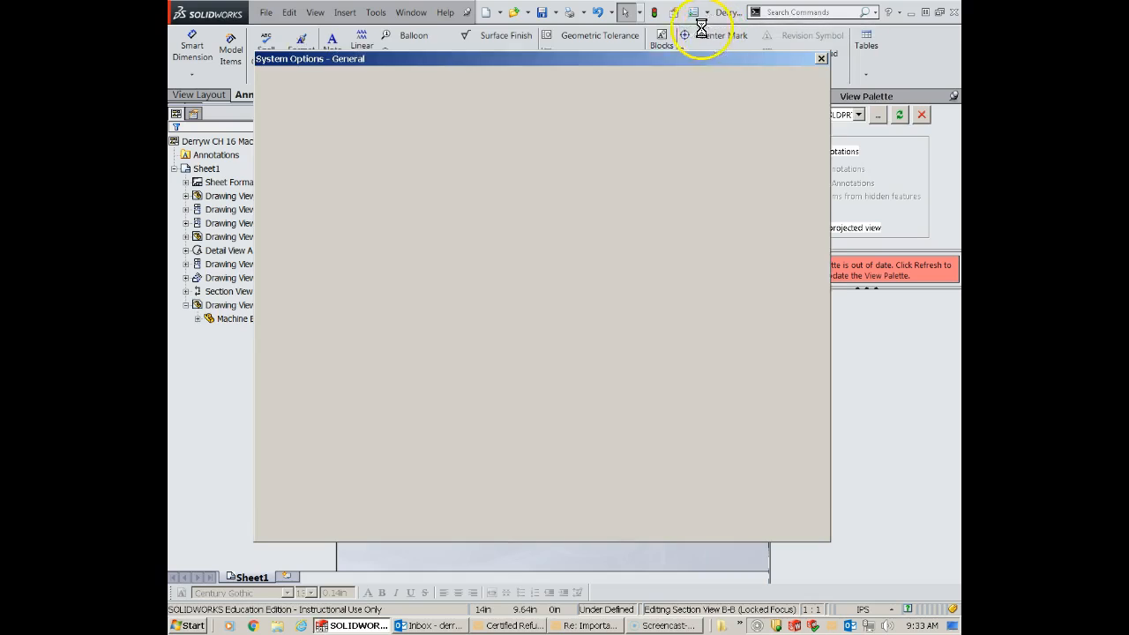
pyautogui.click(357, 84)
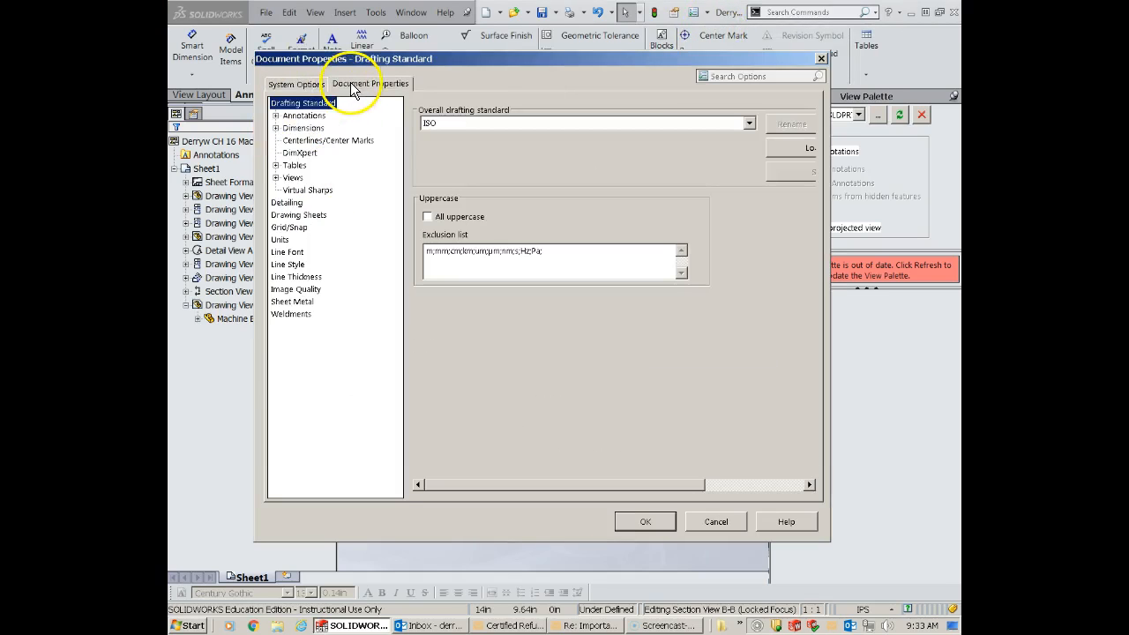
pyautogui.click(303, 127)
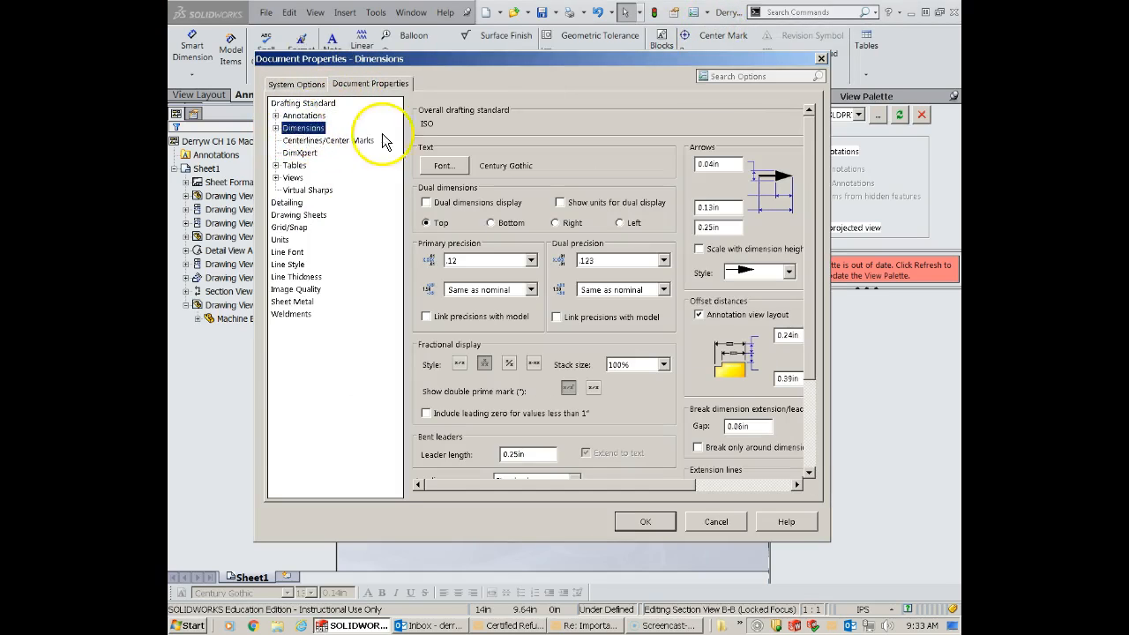
pyautogui.click(298, 84)
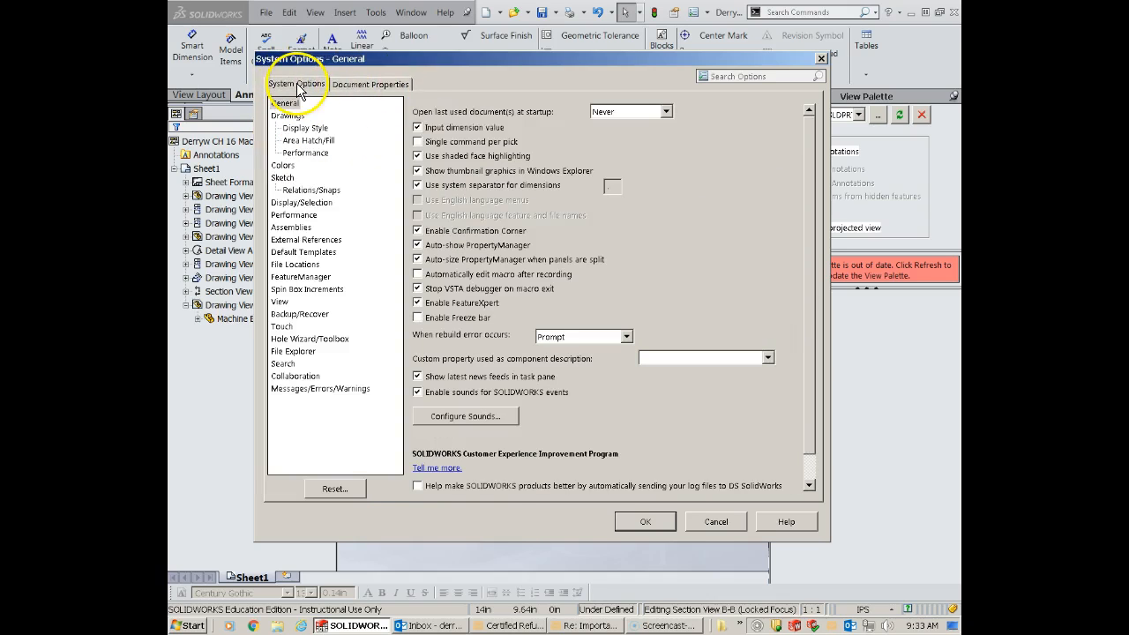
pyautogui.click(370, 84)
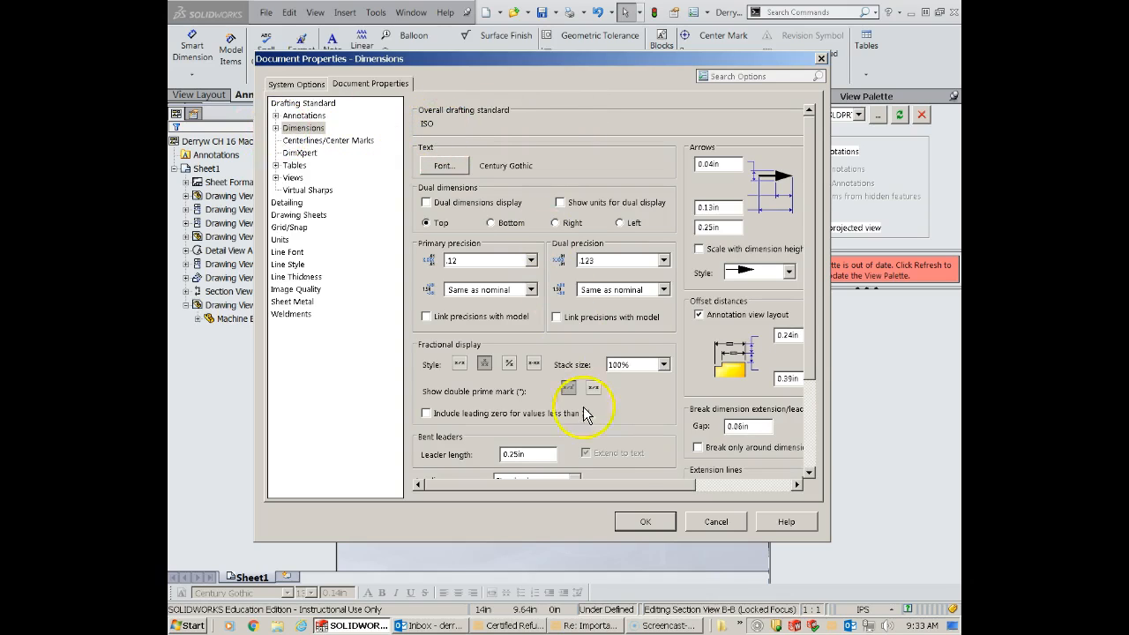
pyautogui.doubleClick(303, 130)
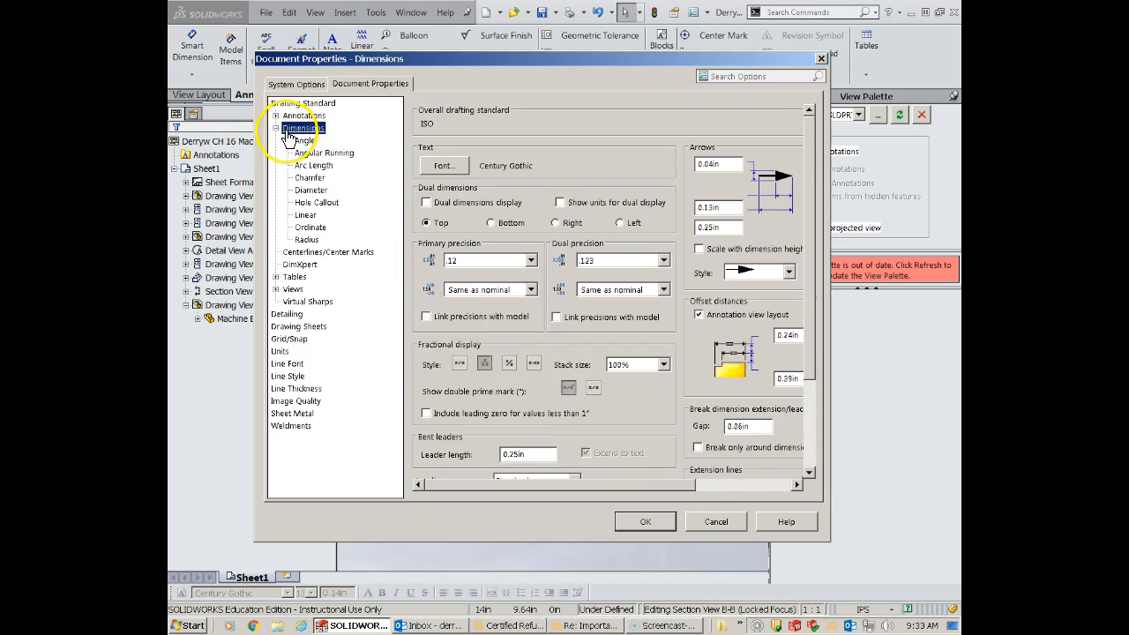
pyautogui.click(275, 127)
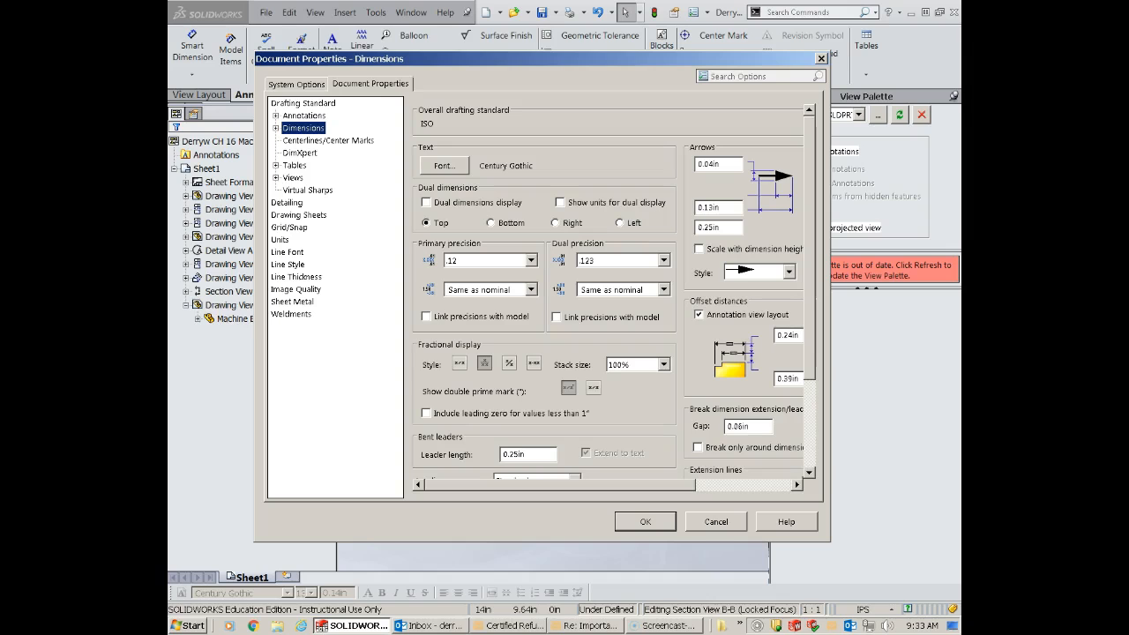
pyautogui.click(821, 59)
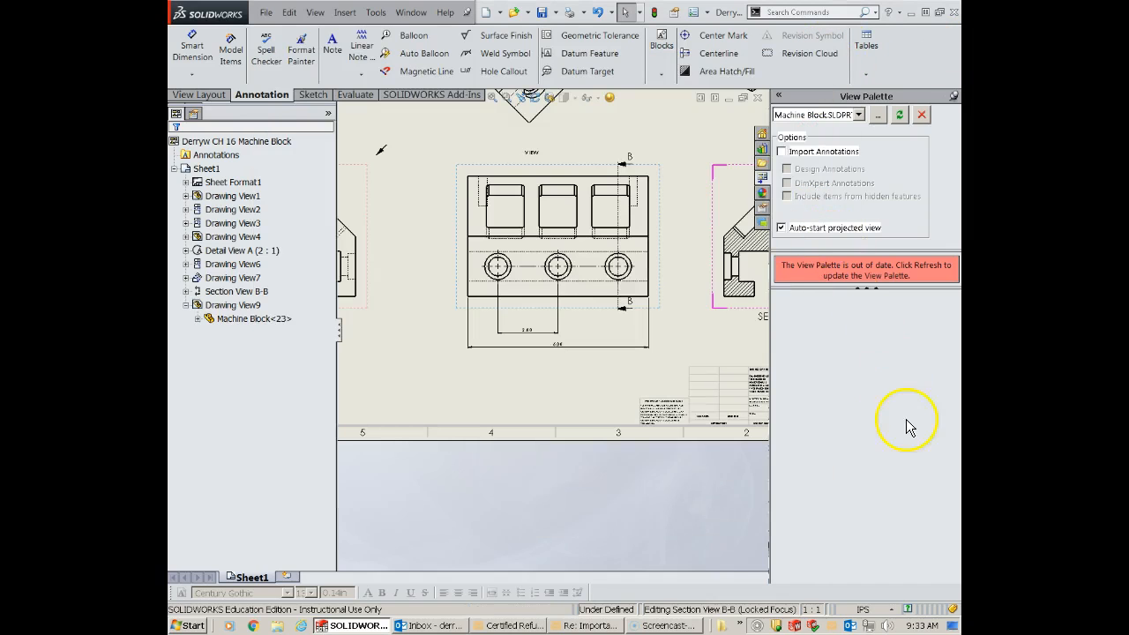
# - Review the document's unit system choices and pick IPS (inch, pound, second)
pyautogui.click(886, 610)
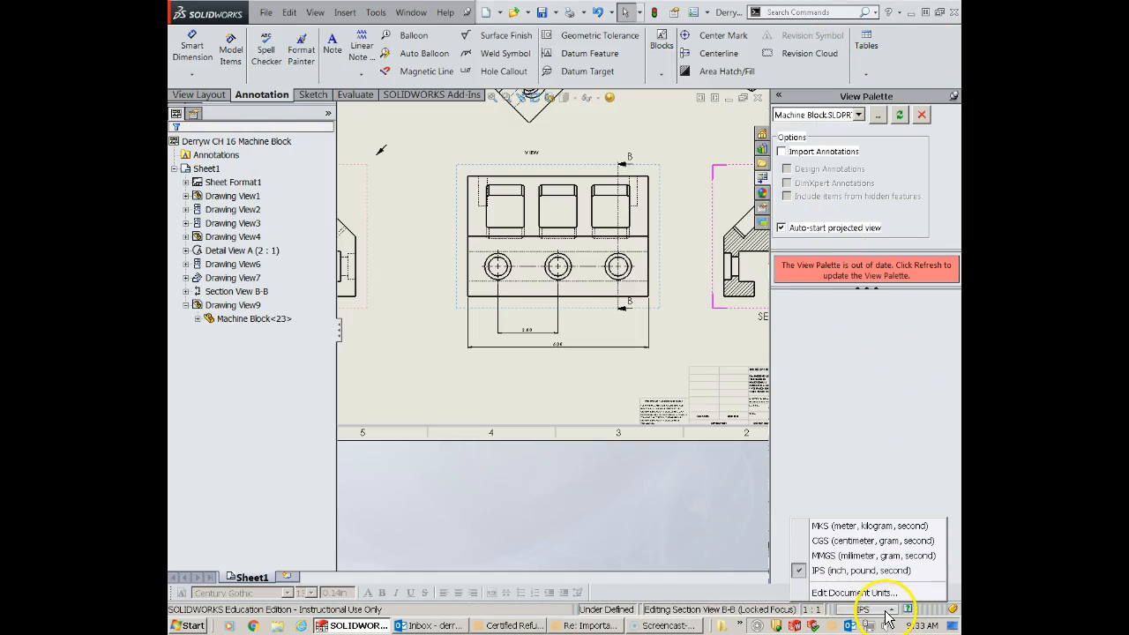
pyautogui.click(856, 571)
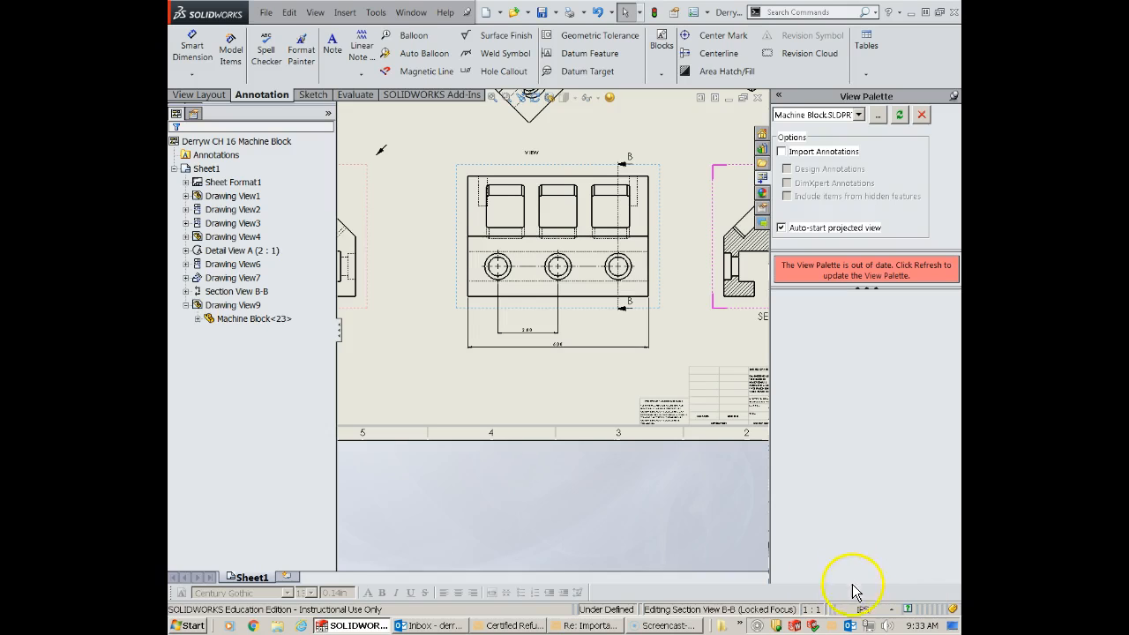
pyautogui.click(868, 609)
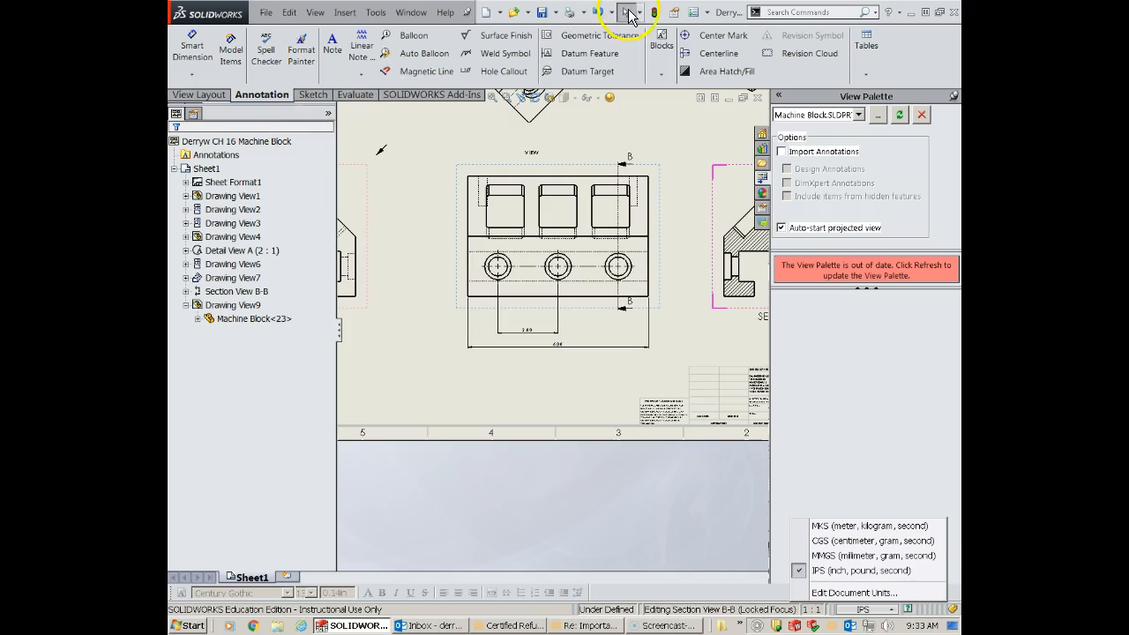
# - Set the document's overall drafting standard to ANSI and inspect the dimensions below the three-hole view
pyautogui.click(695, 13)
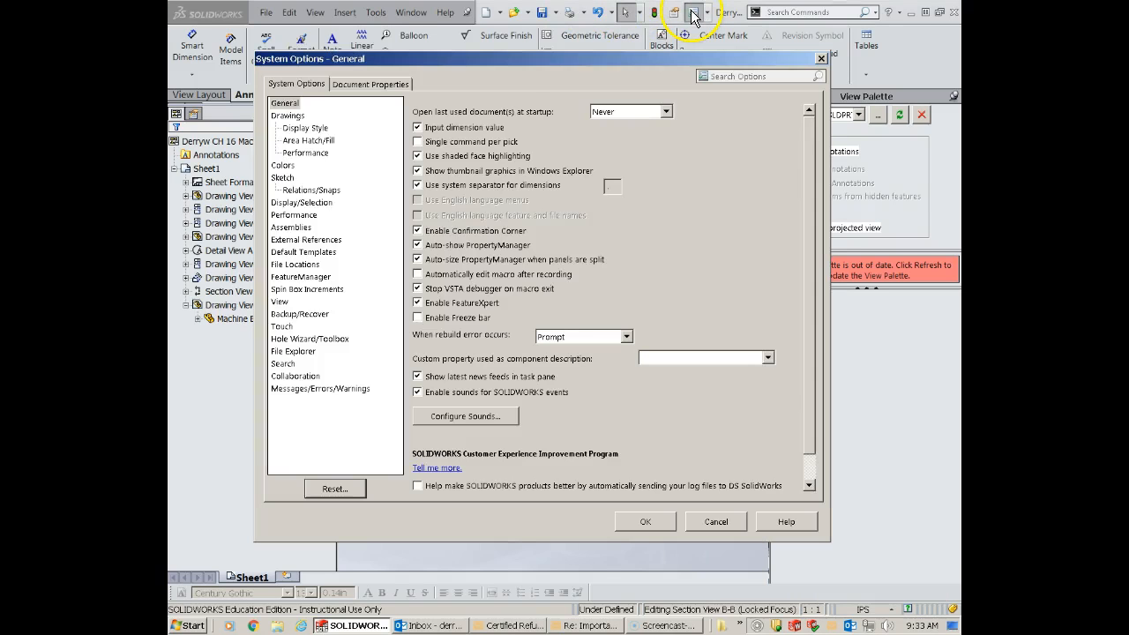
pyautogui.click(370, 86)
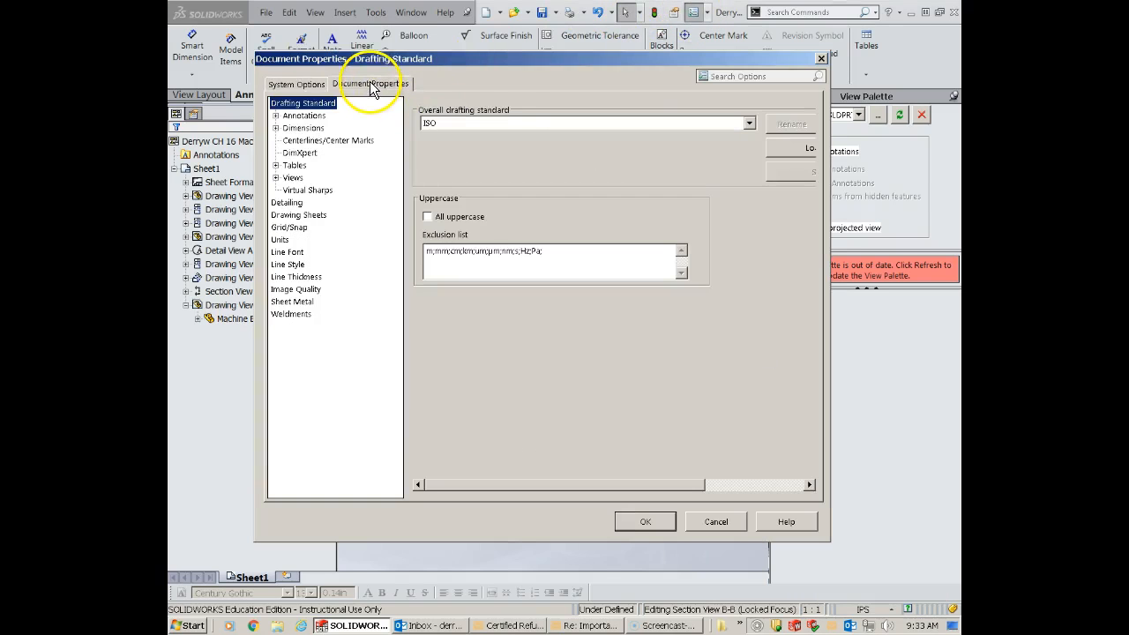
pyautogui.click(748, 123)
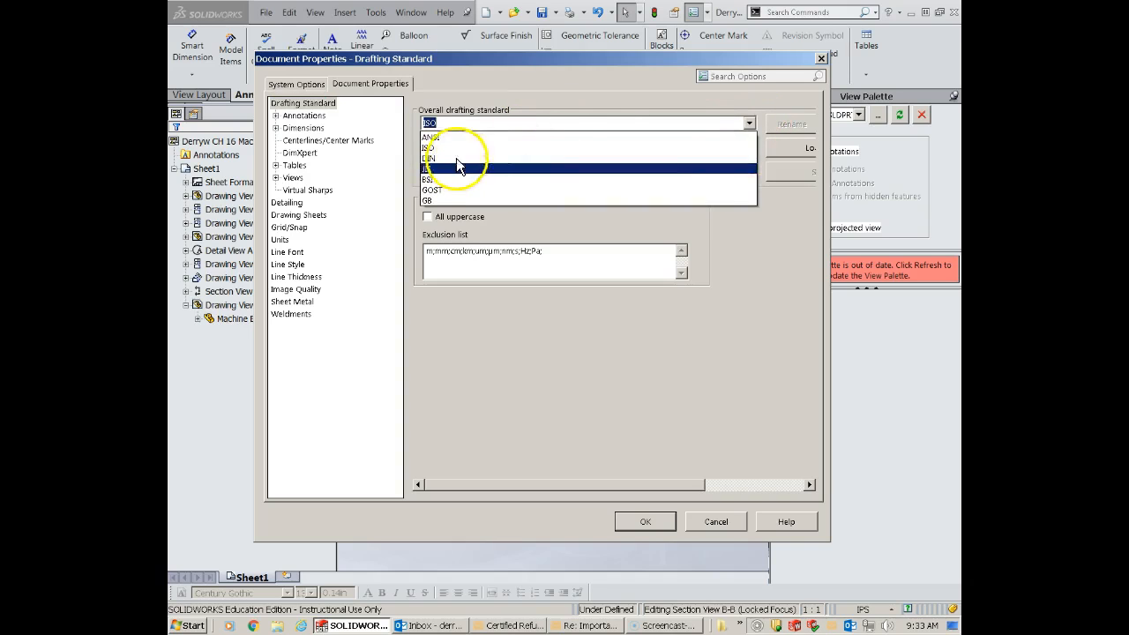
pyautogui.click(457, 139)
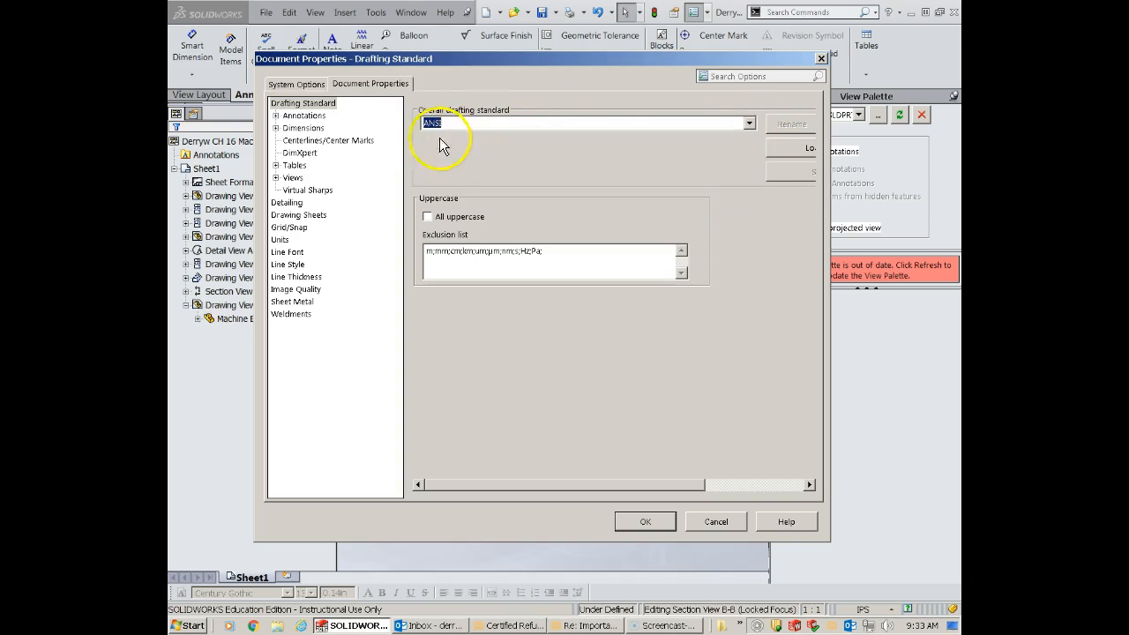
pyautogui.click(645, 522)
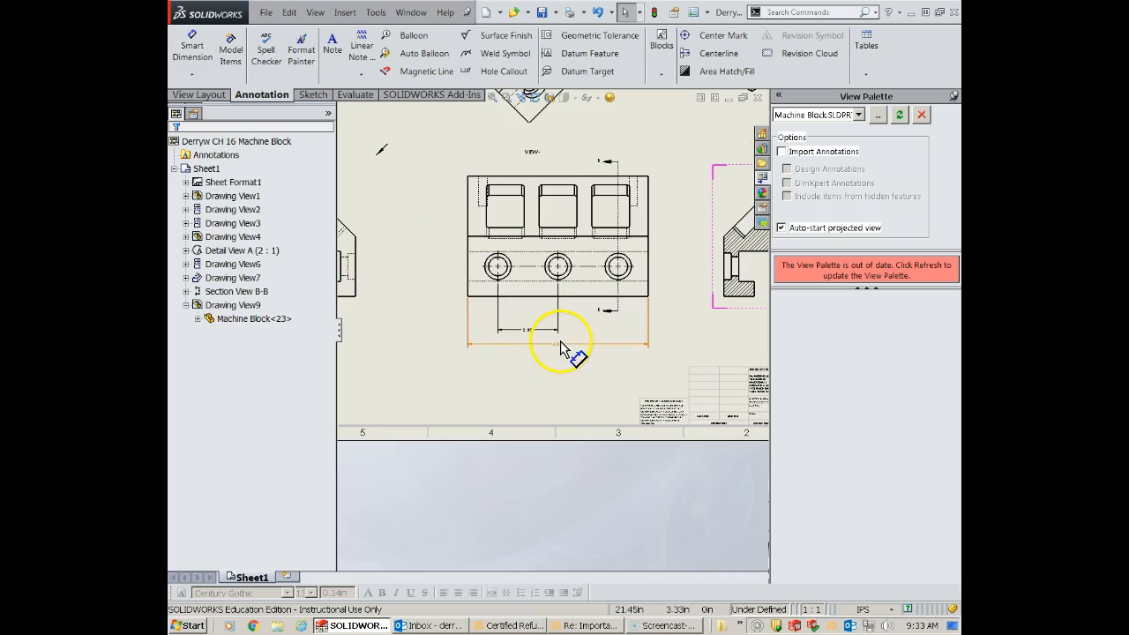
pyautogui.scroll(-1, 555, 344)
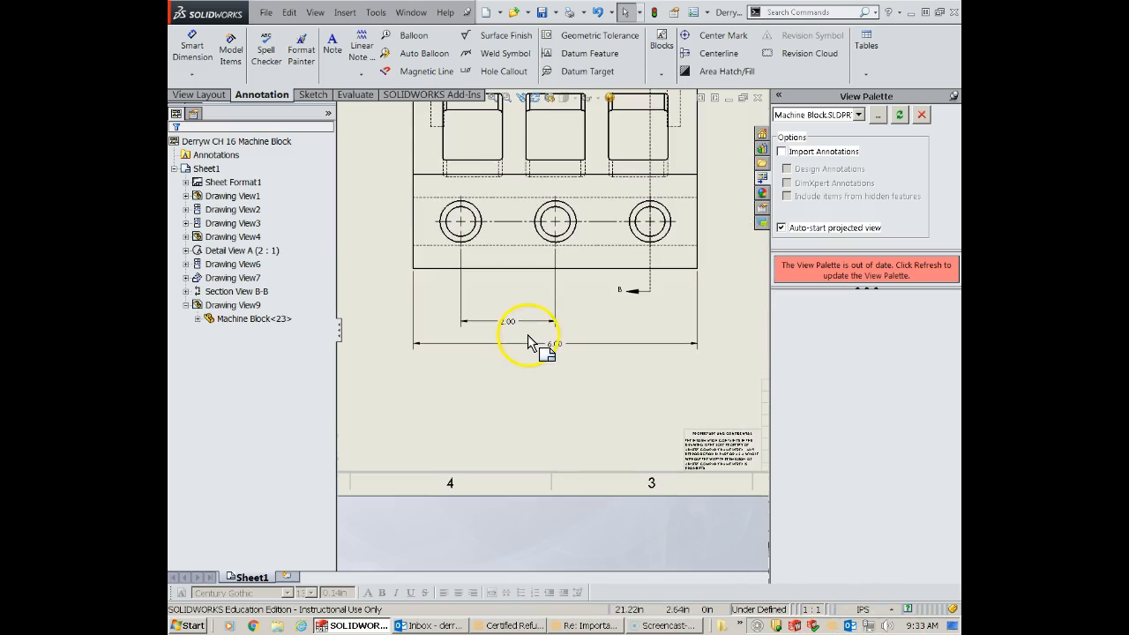
# - Examine the hole spacing and overall width dimensions below the three-hole view
pyautogui.scroll(-1, 515, 335)
pyautogui.click(506, 319)
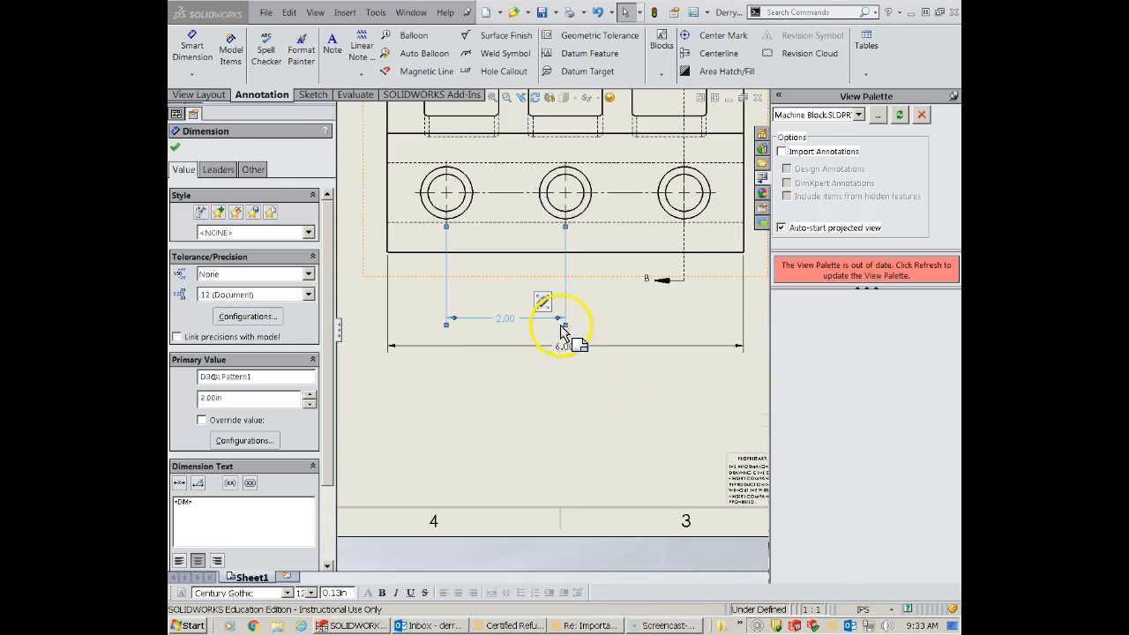
pyautogui.click(557, 346)
pyautogui.click(510, 320)
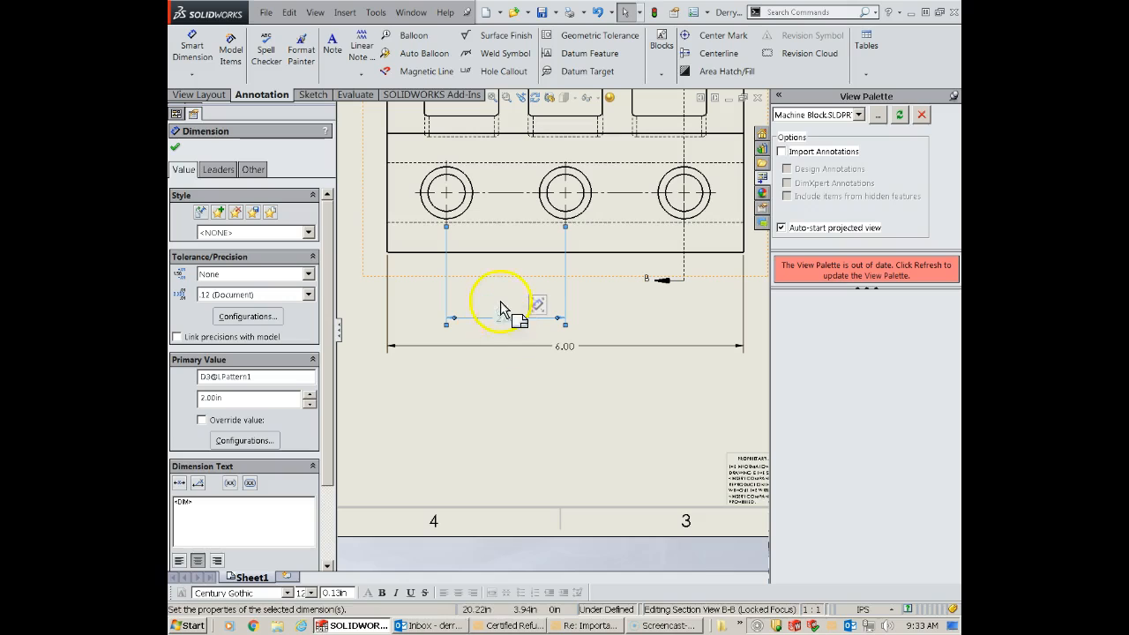
pyautogui.scroll(1, 578, 317)
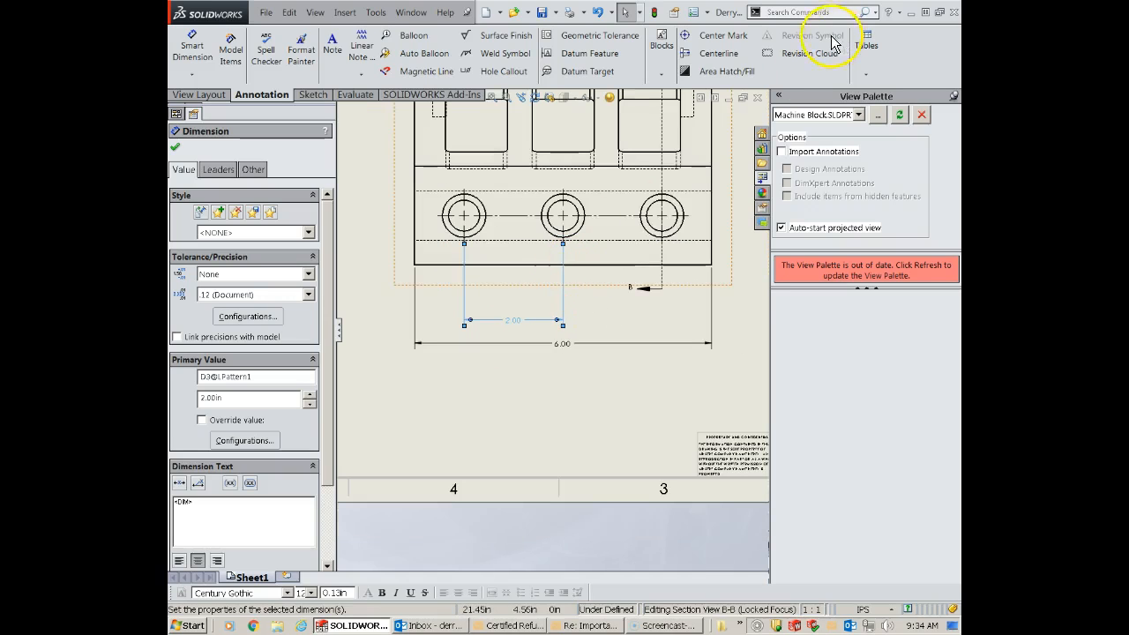
pyautogui.scroll(1, 509, 336)
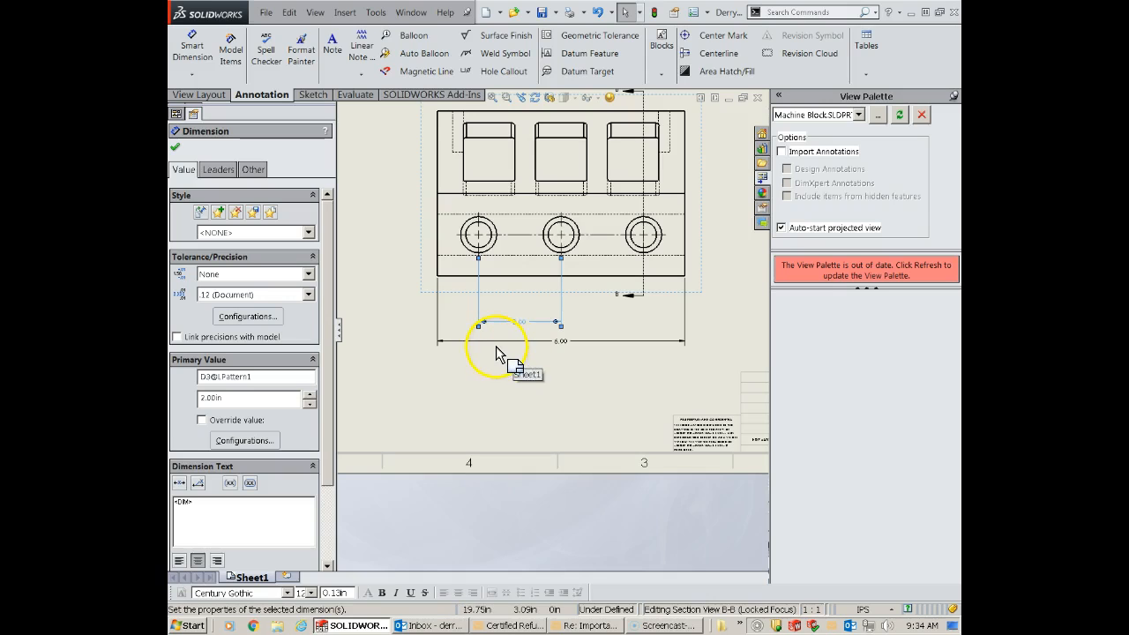
pyautogui.scroll(1, 512, 333)
pyautogui.scroll(-2, 513, 333)
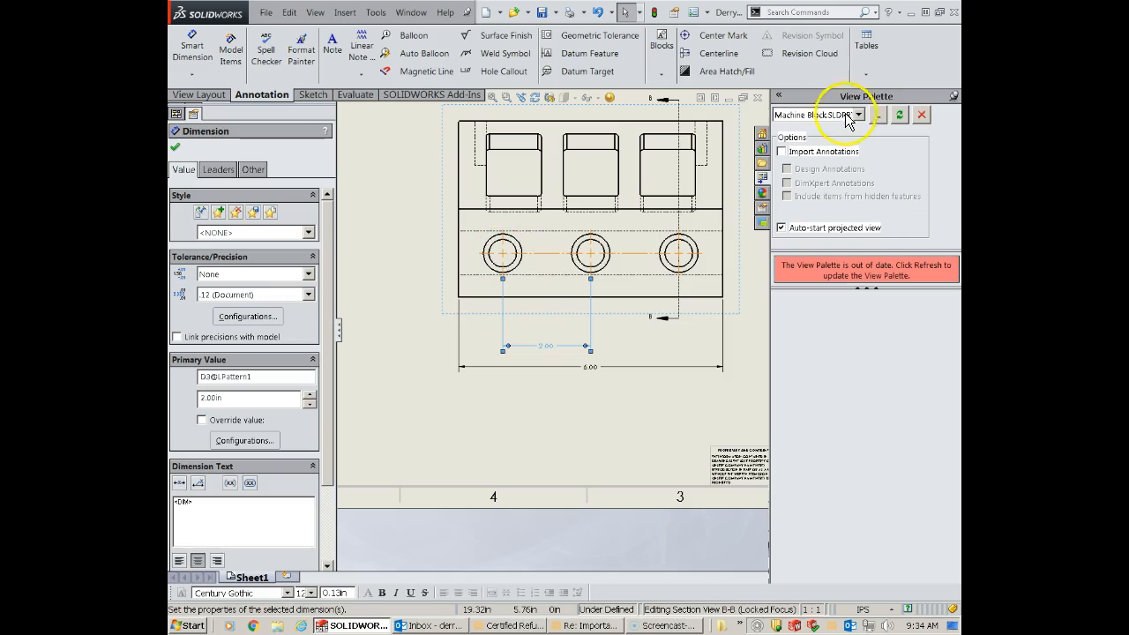
# - Dimension the left hole from the part's left edge and the right hole from the middle hole, in line with the existing hole spacing dimension
pyautogui.click(191, 45)
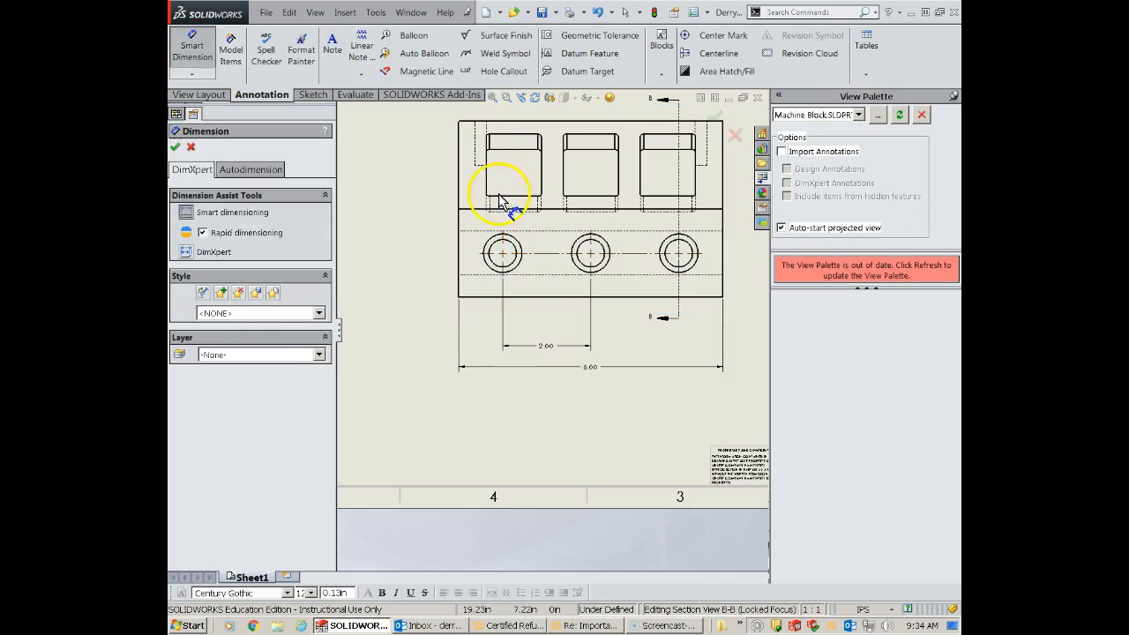
pyautogui.click(458, 262)
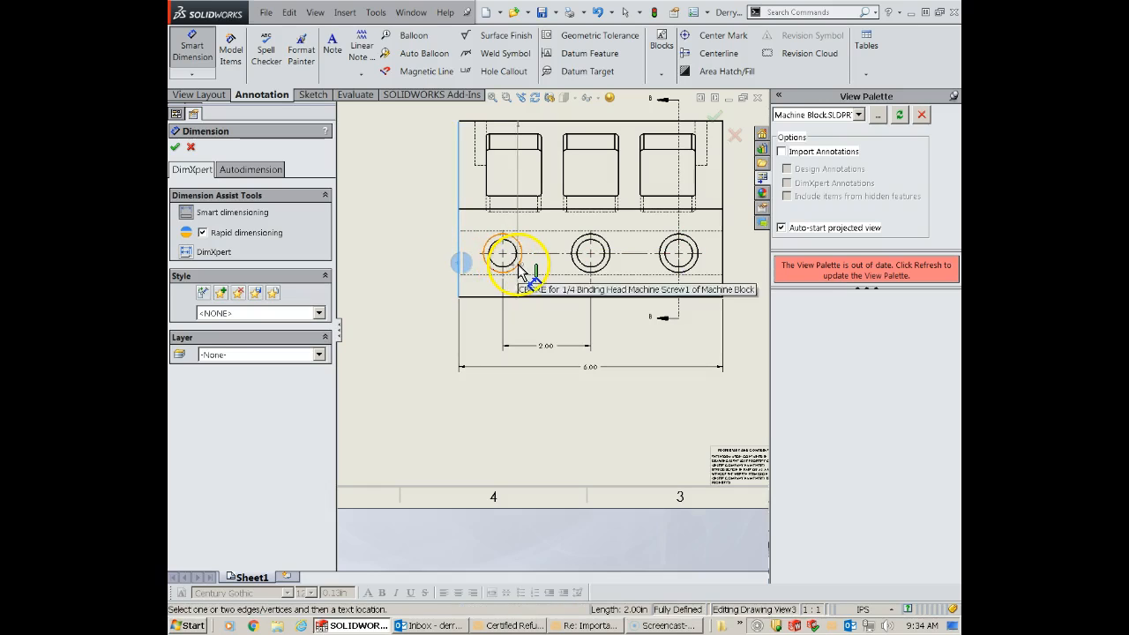
pyautogui.click(518, 266)
pyautogui.click(491, 349)
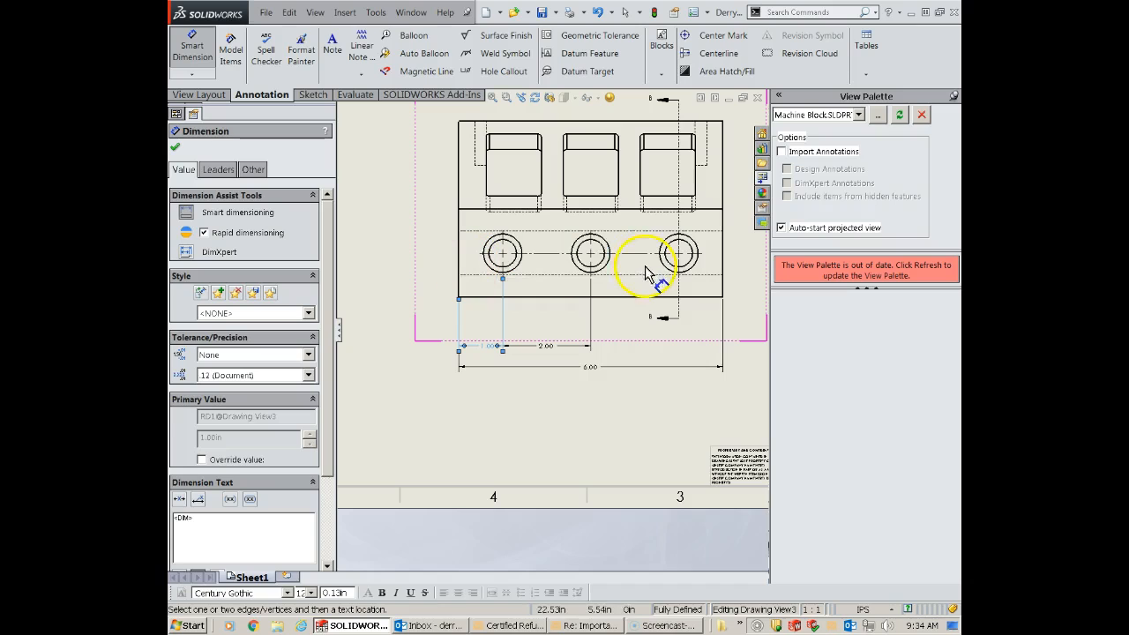
pyautogui.click(605, 265)
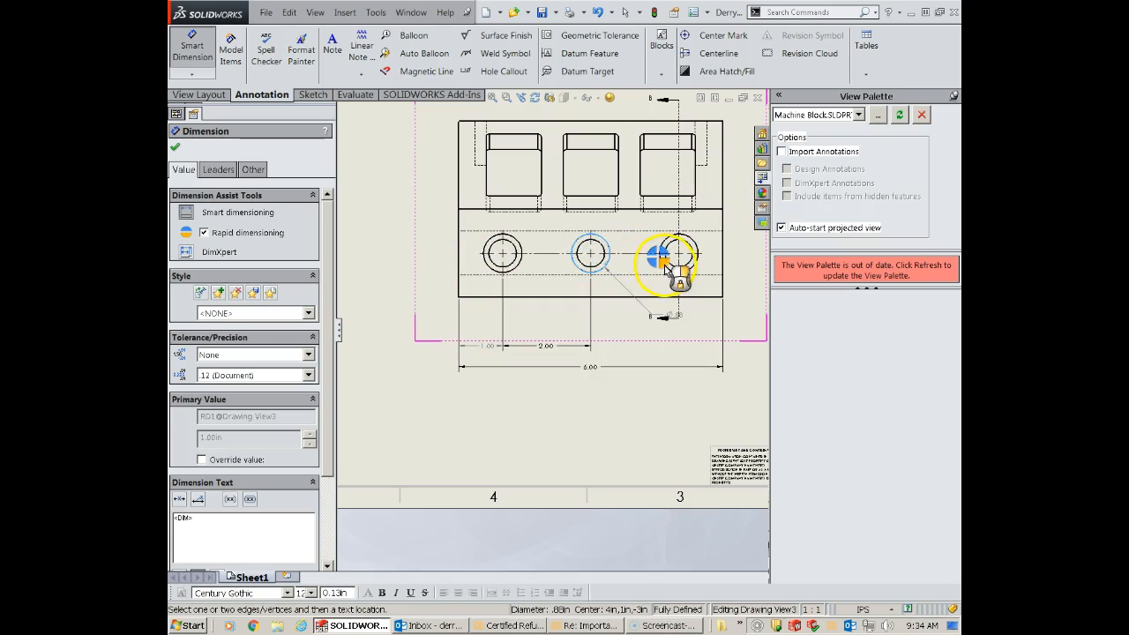
pyautogui.click(667, 268)
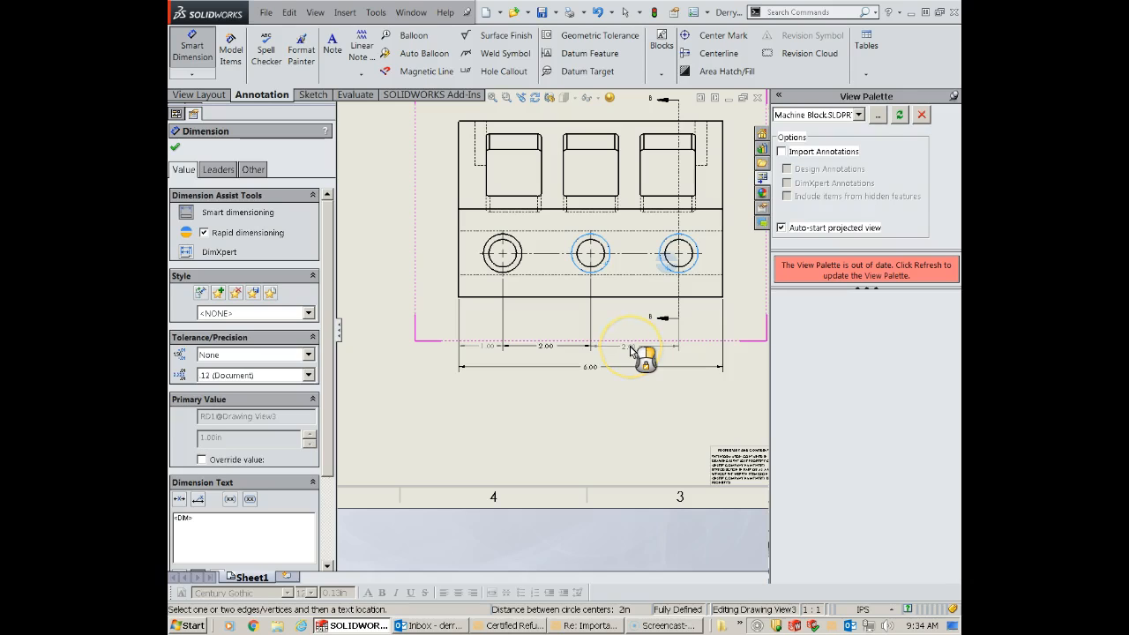
pyautogui.click(631, 351)
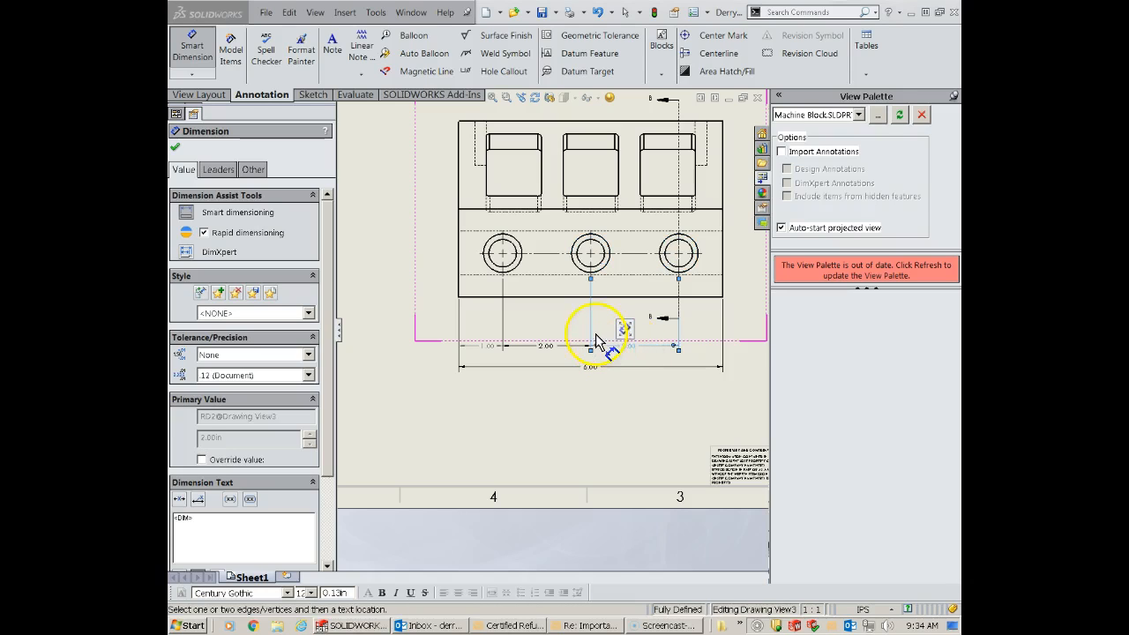
# - Dimension the left hole's height above the bottom edge, placing the dimension left of the part, and finish dimensioning
pyautogui.click(490, 298)
pyautogui.click(488, 267)
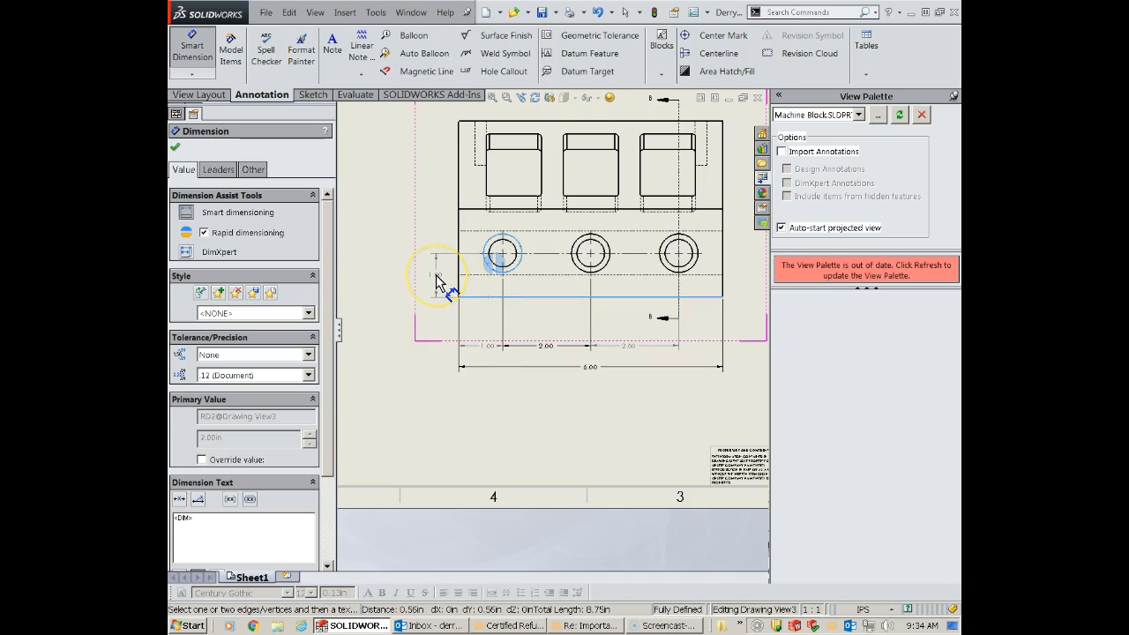
pyautogui.click(435, 274)
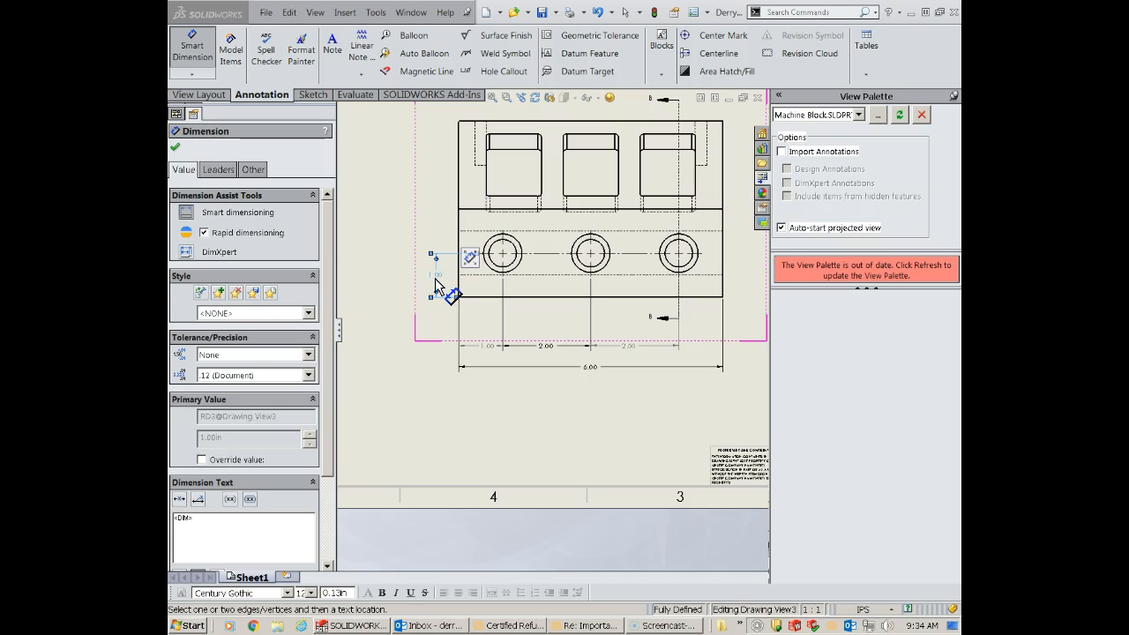
pyautogui.click(176, 148)
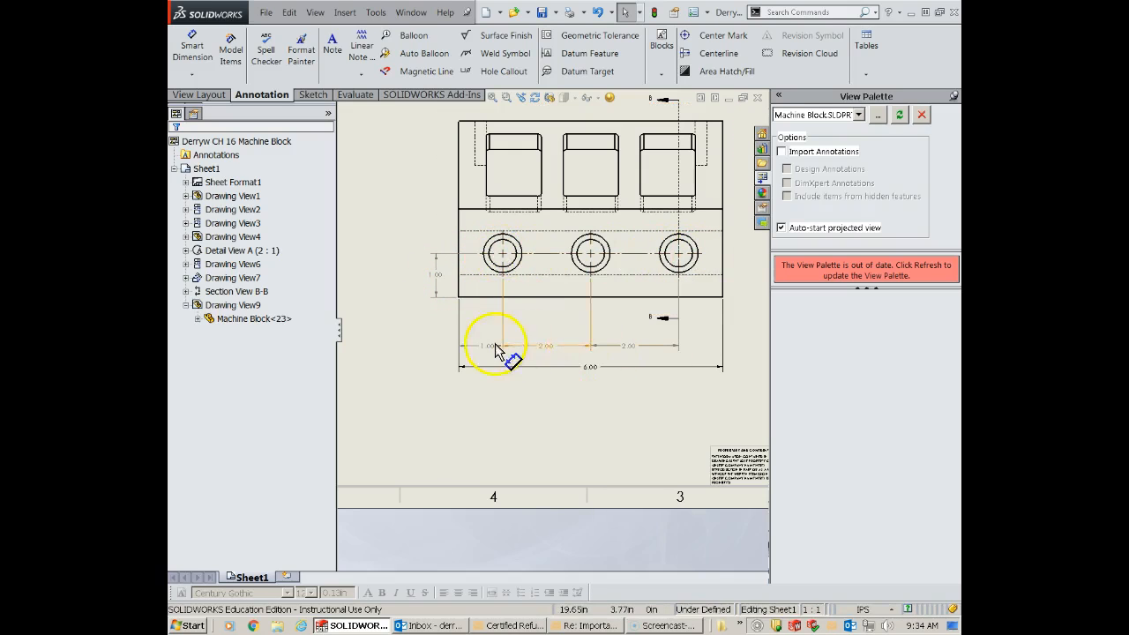
# - Import the dimensions marked for drawing from the entire model into Section View B-B, eliminating duplicates and using the sketch's dimension placement
pyautogui.scroll(-1, 642, 381)
pyautogui.scroll(-1, 642, 377)
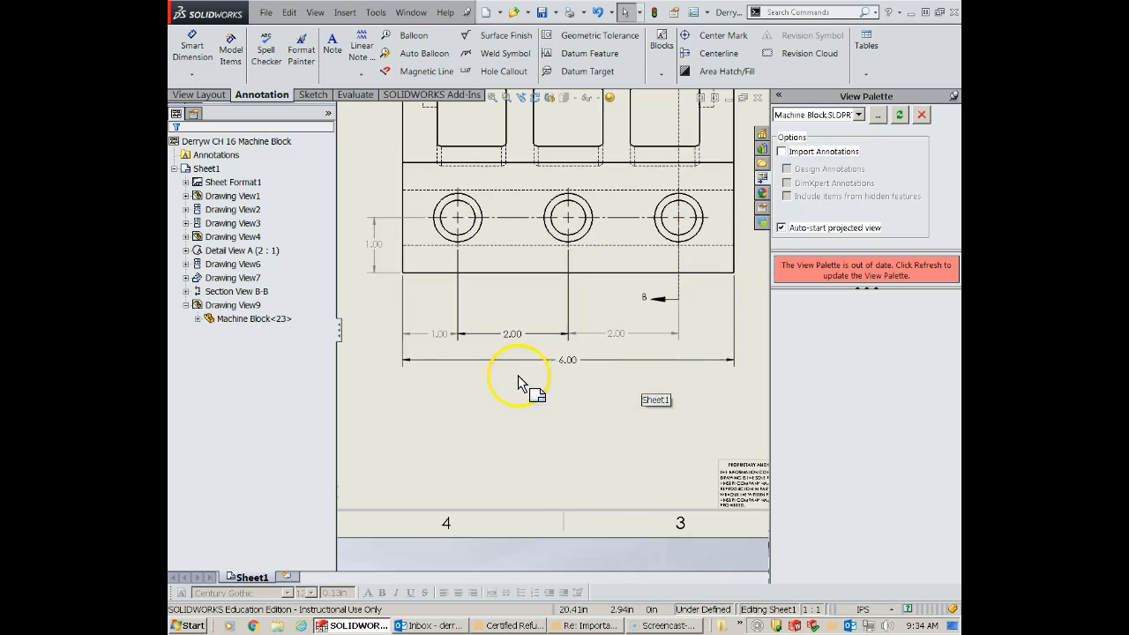
pyautogui.scroll(3, 463, 412)
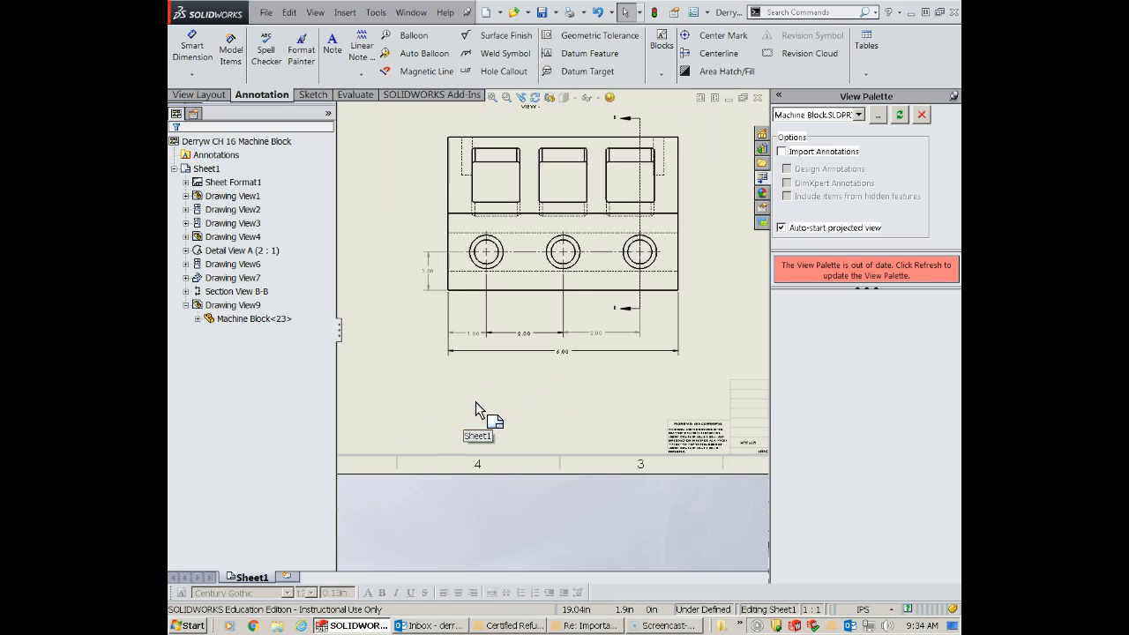
pyautogui.click(558, 426)
pyautogui.scroll(4, 617, 262)
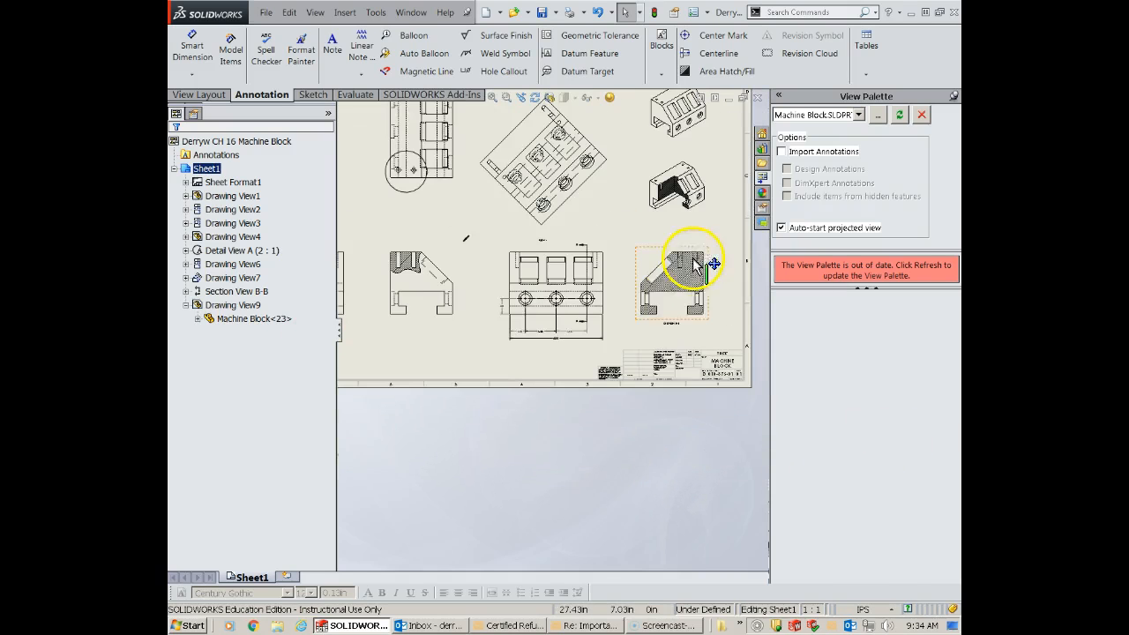
pyautogui.scroll(-3, 666, 351)
pyautogui.click(606, 319)
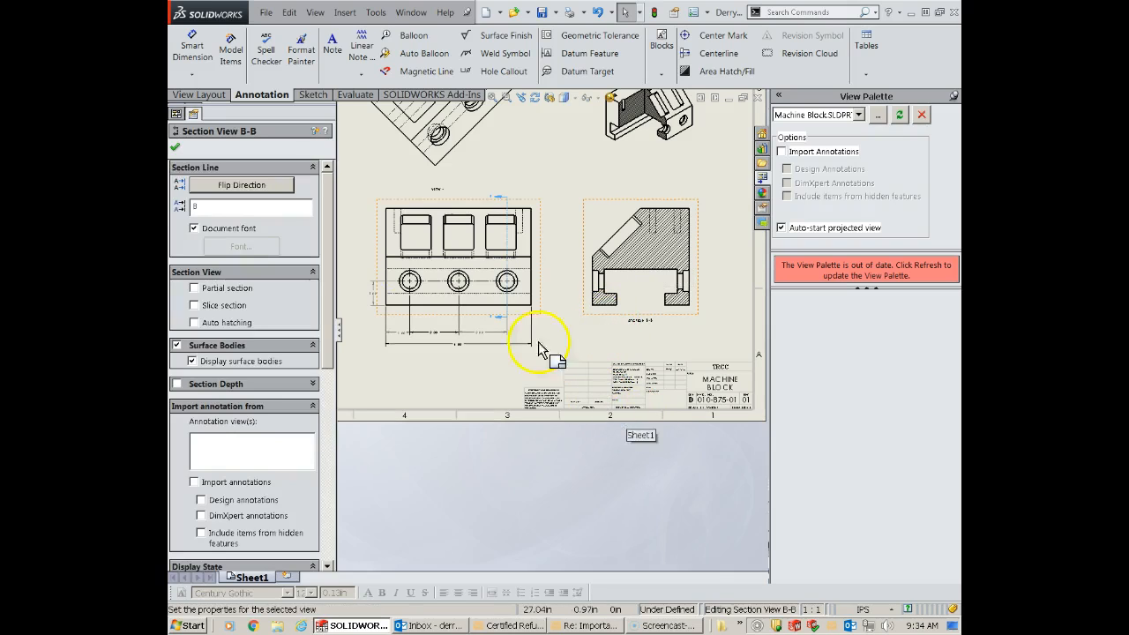
pyautogui.click(229, 55)
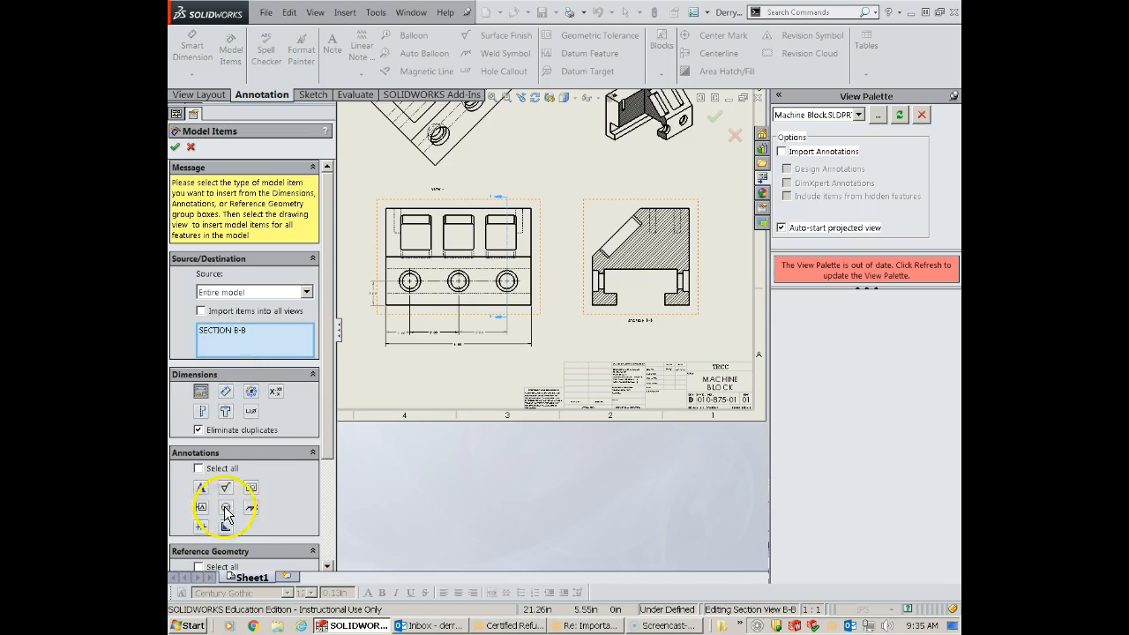
pyautogui.moveTo(328, 444); pyautogui.dragTo(331, 553)
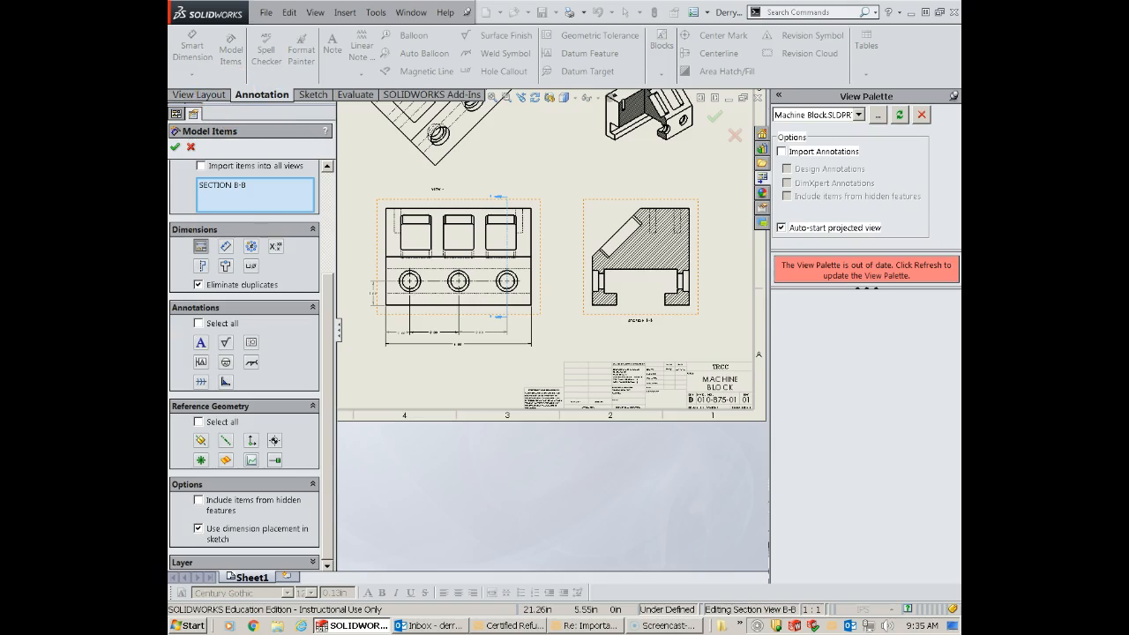
pyautogui.click(175, 148)
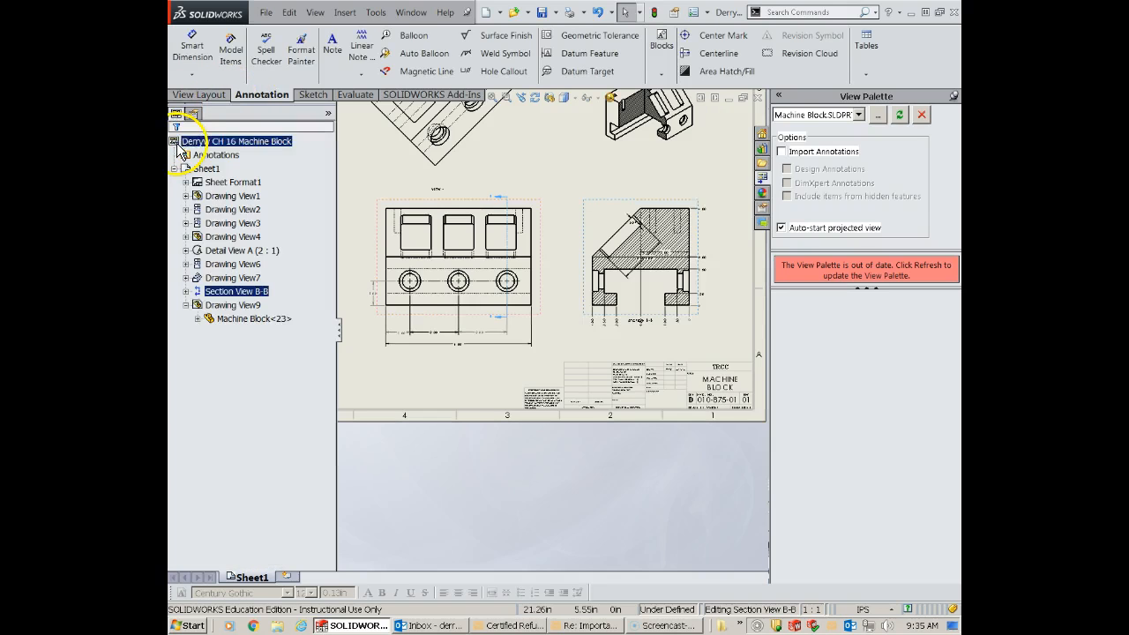
# - Move the .50 TYP dimension out of the hatched area to a spot above the section view
pyautogui.scroll(-4, 670, 291)
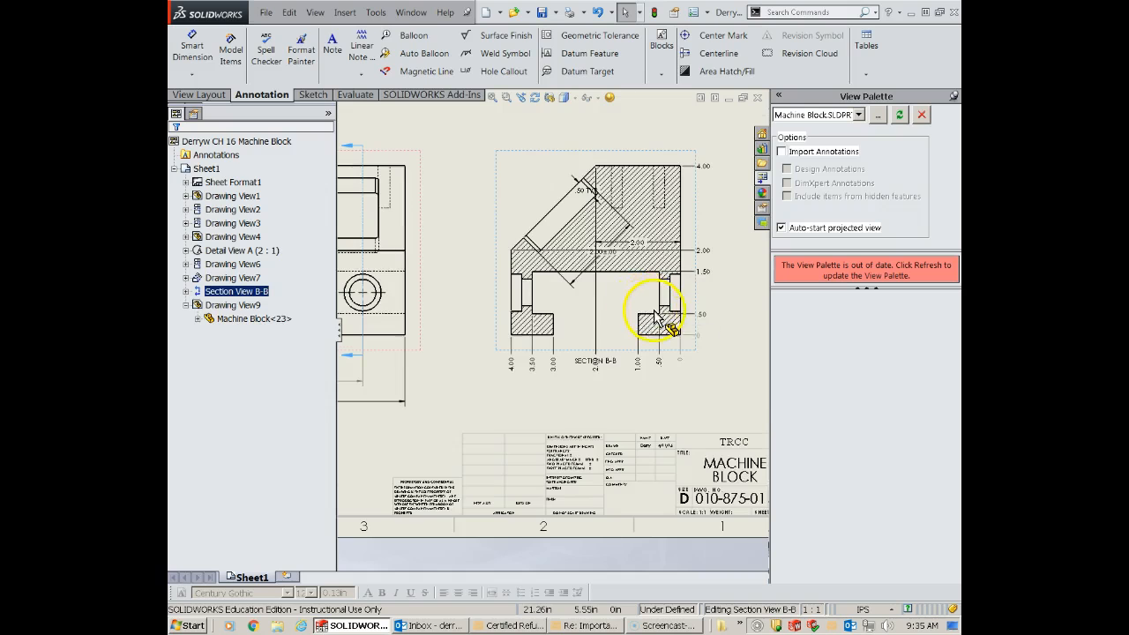
pyautogui.scroll(1, 631, 316)
pyautogui.scroll(-2, 622, 321)
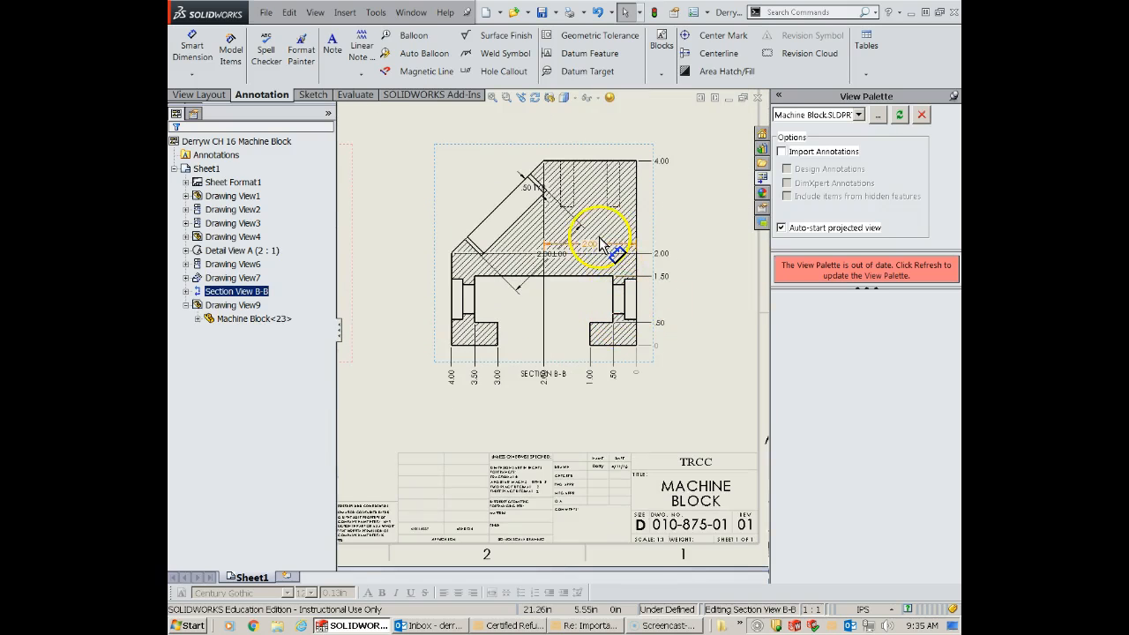
pyautogui.scroll(-1, 599, 236)
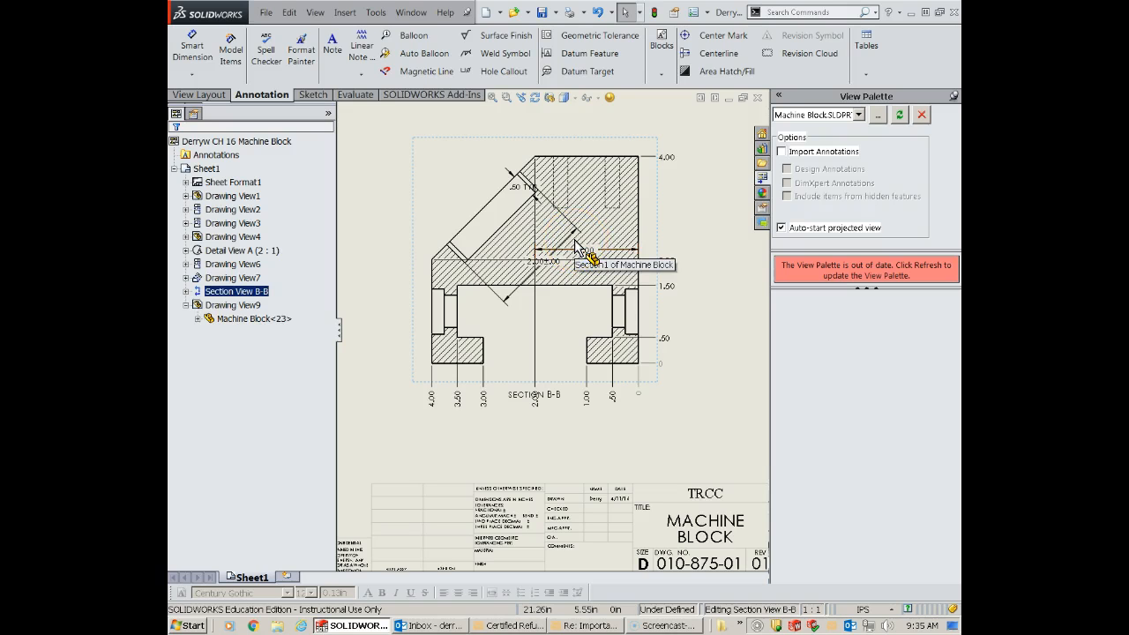
pyautogui.scroll(-1, 570, 186)
pyautogui.moveTo(508, 204); pyautogui.dragTo(577, 139)
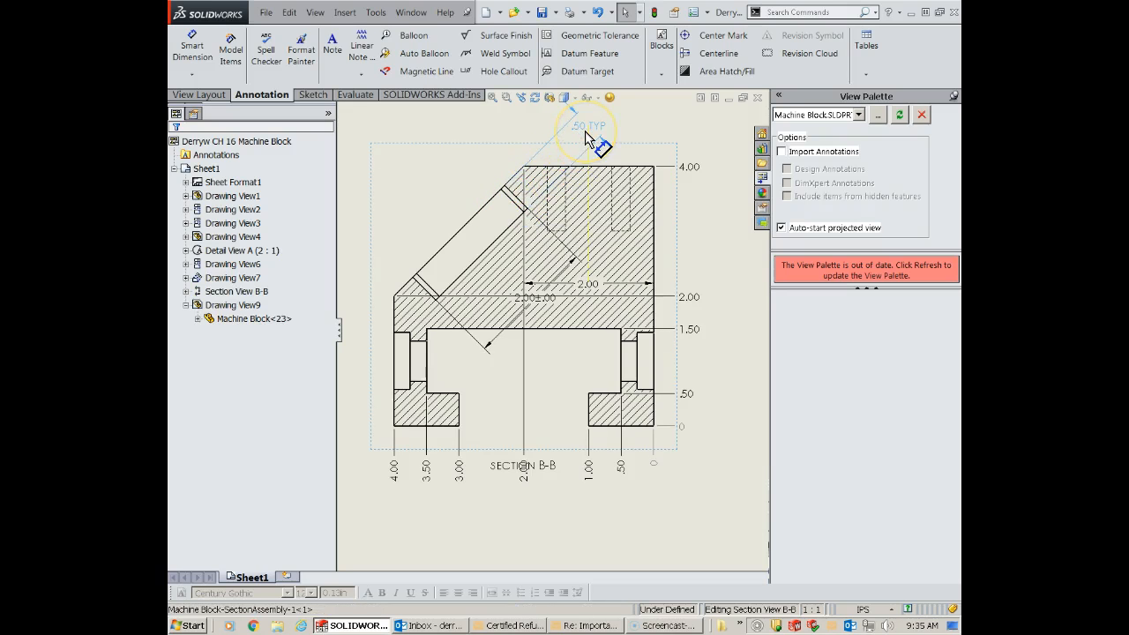
pyautogui.click(618, 203)
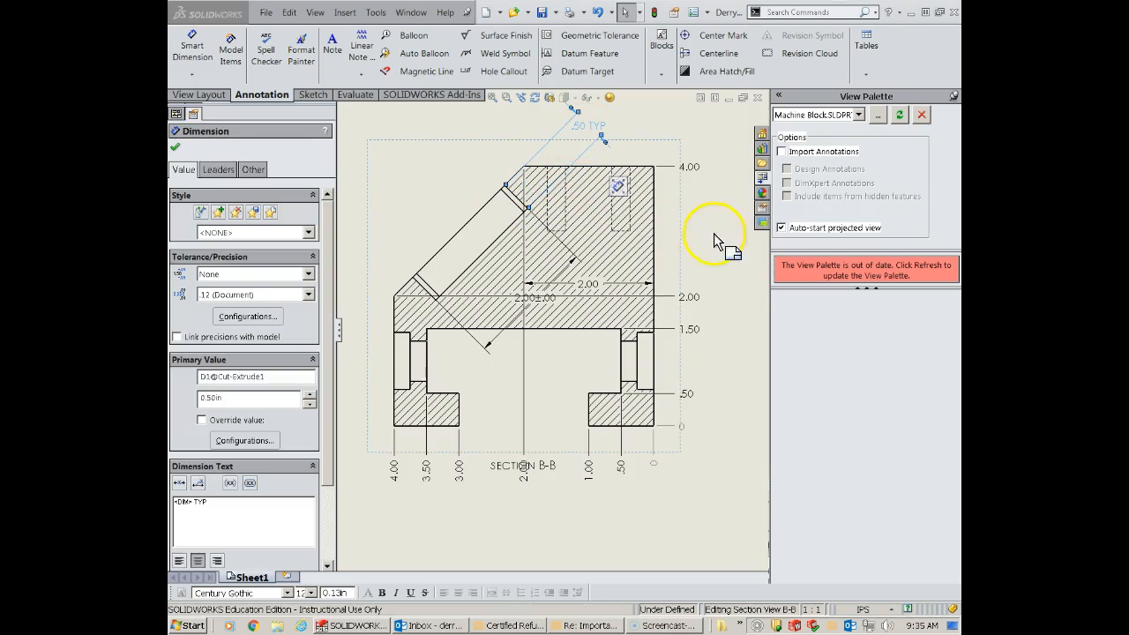
# - Delete the horizontal 2.00 dimension inside the hatched area of the section view
pyautogui.scroll(-1, 571, 322)
pyautogui.scroll(1, 569, 320)
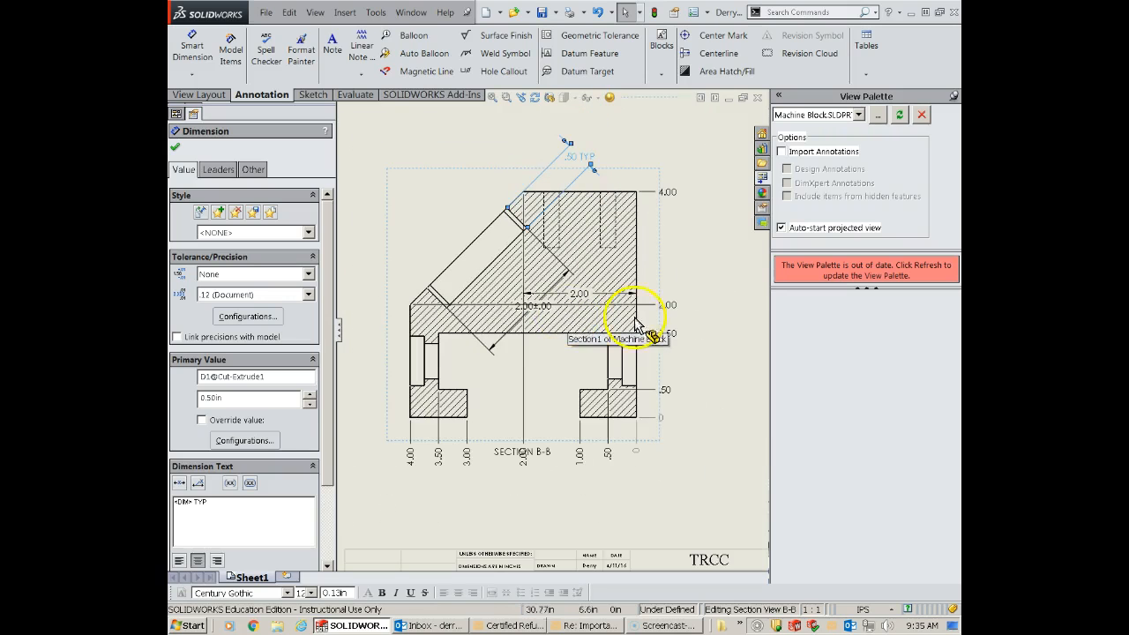
pyautogui.click(578, 294)
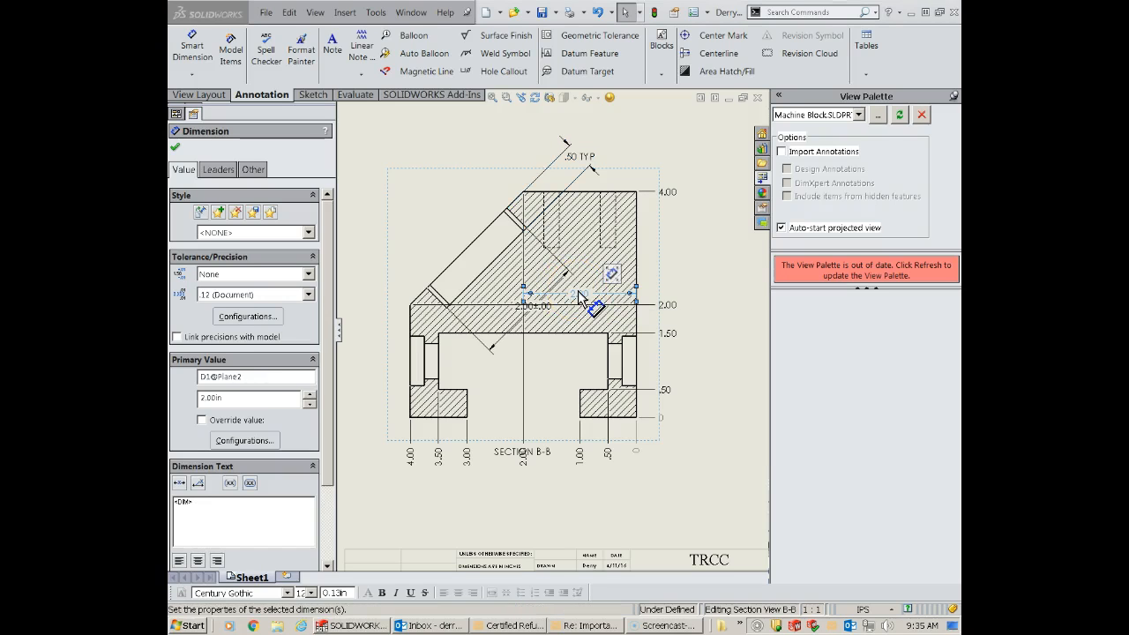
pyautogui.press('Delete')
# - Pull the toleranced 2.00 dimension out of the hatching to beside the sloped face and delete it
pyautogui.scroll(-2, 540, 349)
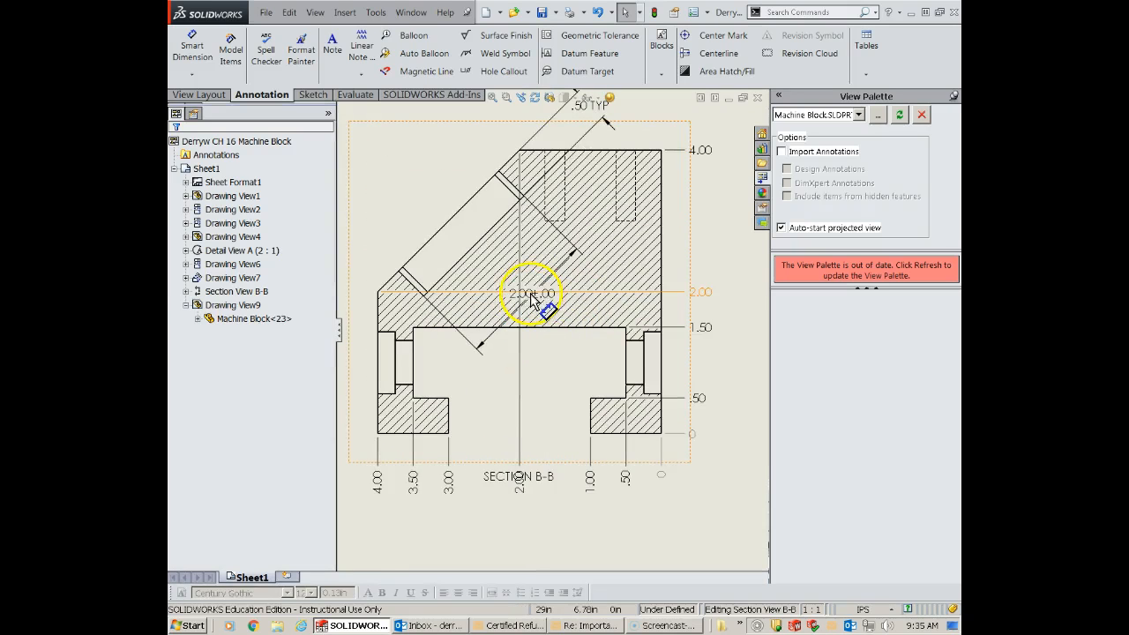
pyautogui.click(514, 295)
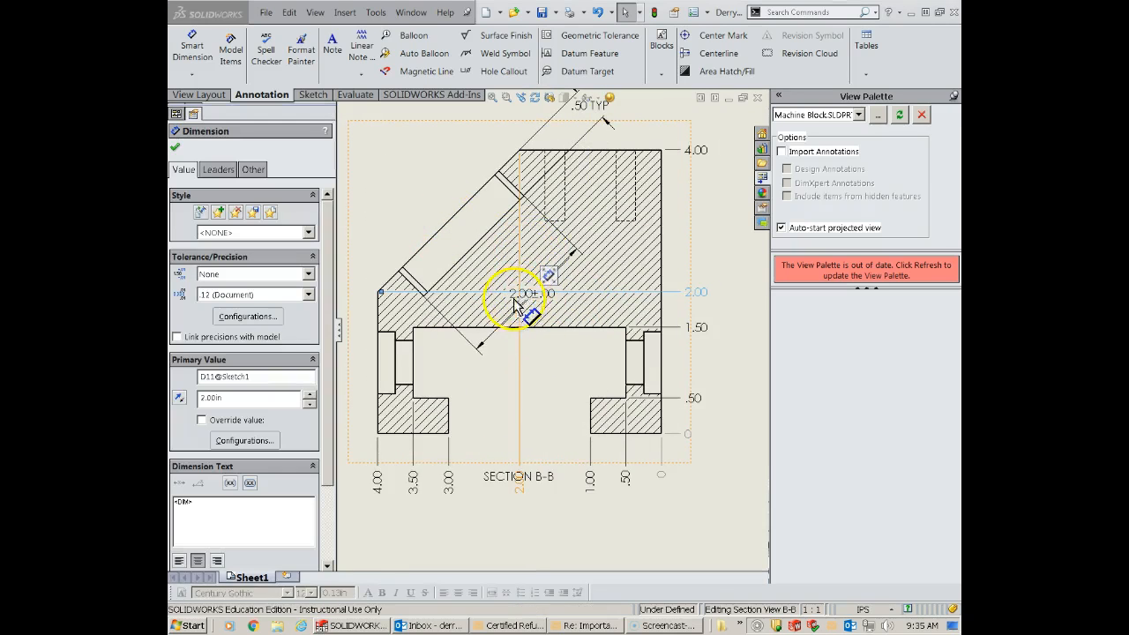
pyautogui.moveTo(512, 296); pyautogui.dragTo(413, 181)
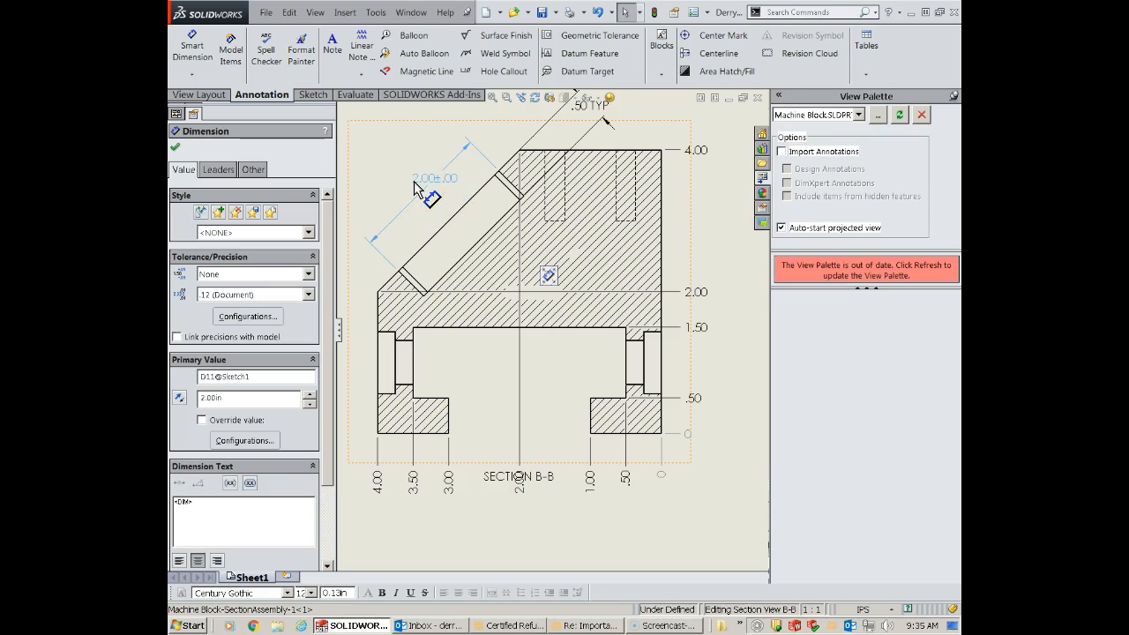
pyautogui.click(413, 182)
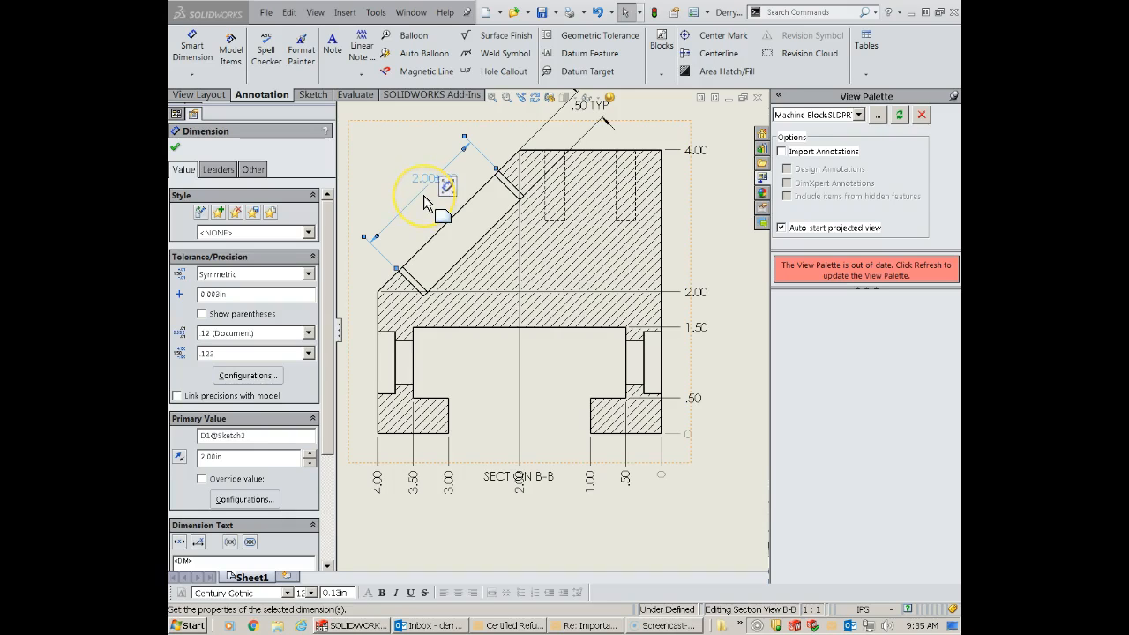
pyautogui.press('Delete')
# - Move the SECTION B-B label down below the row of ordinate dimensions so it no longer overlaps them
pyautogui.scroll(4, 461, 254)
pyautogui.scroll(-4, 568, 401)
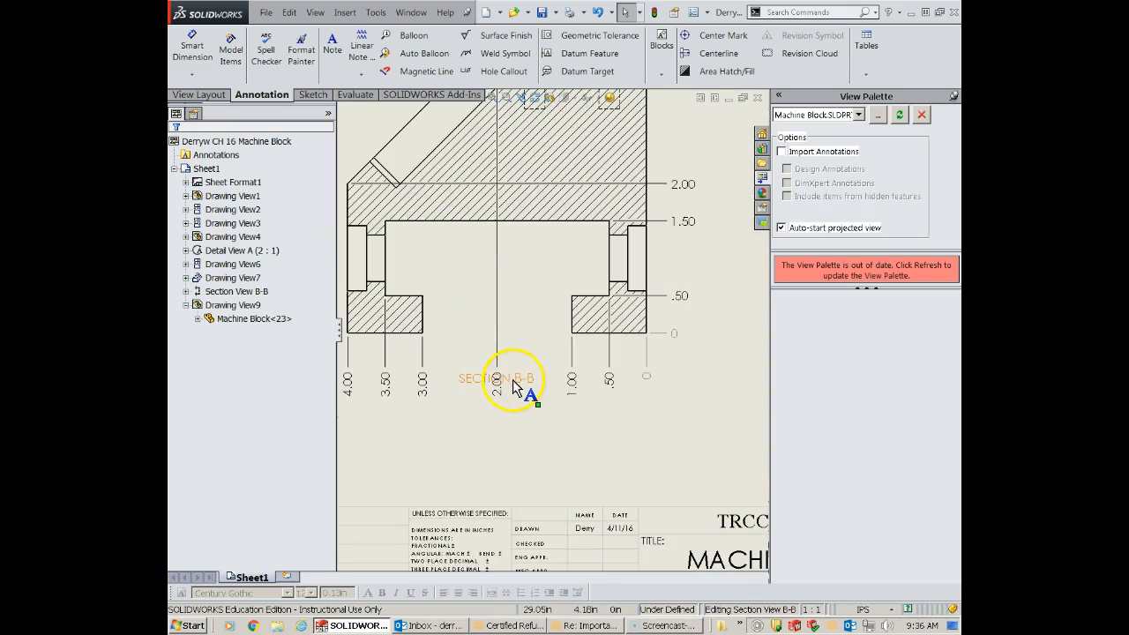
pyautogui.scroll(1, 516, 378)
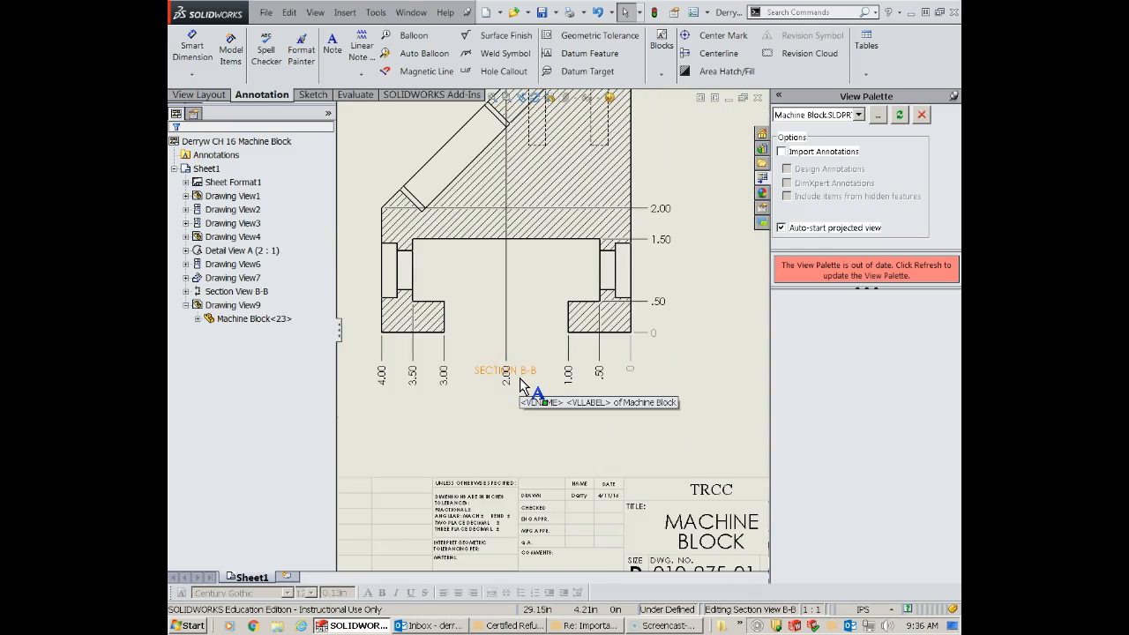
pyautogui.moveTo(519, 378); pyautogui.dragTo(520, 422)
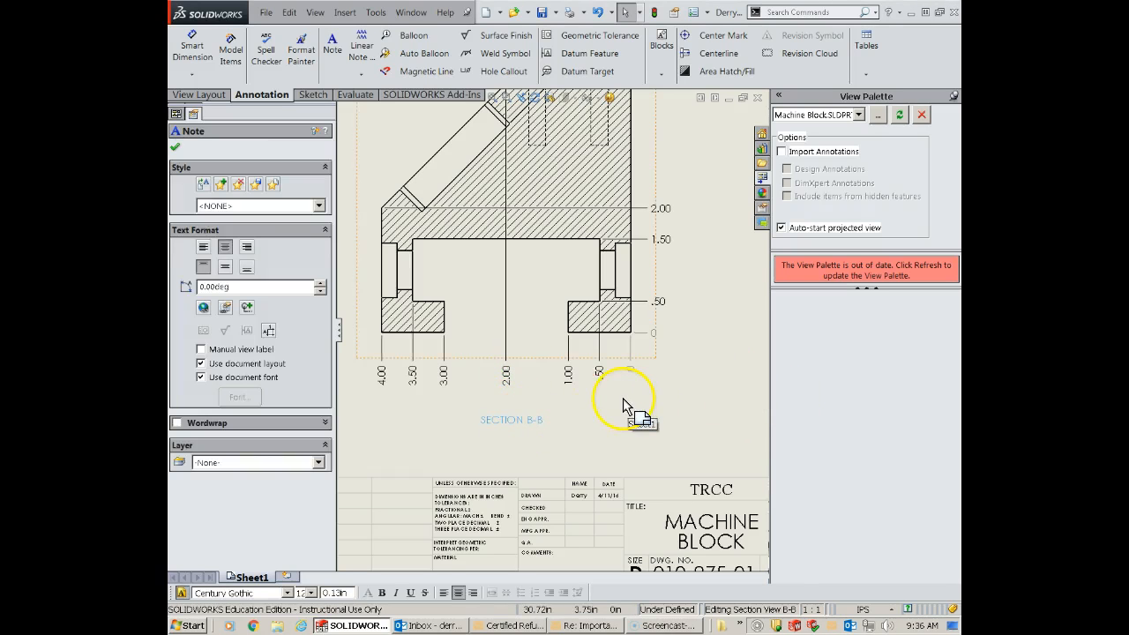
# - Review the placement of the dimensions around section view B-B, including the .50 TYP and the 4.00 ordinate dimension
pyautogui.scroll(1, 623, 397)
pyautogui.scroll(1, 646, 279)
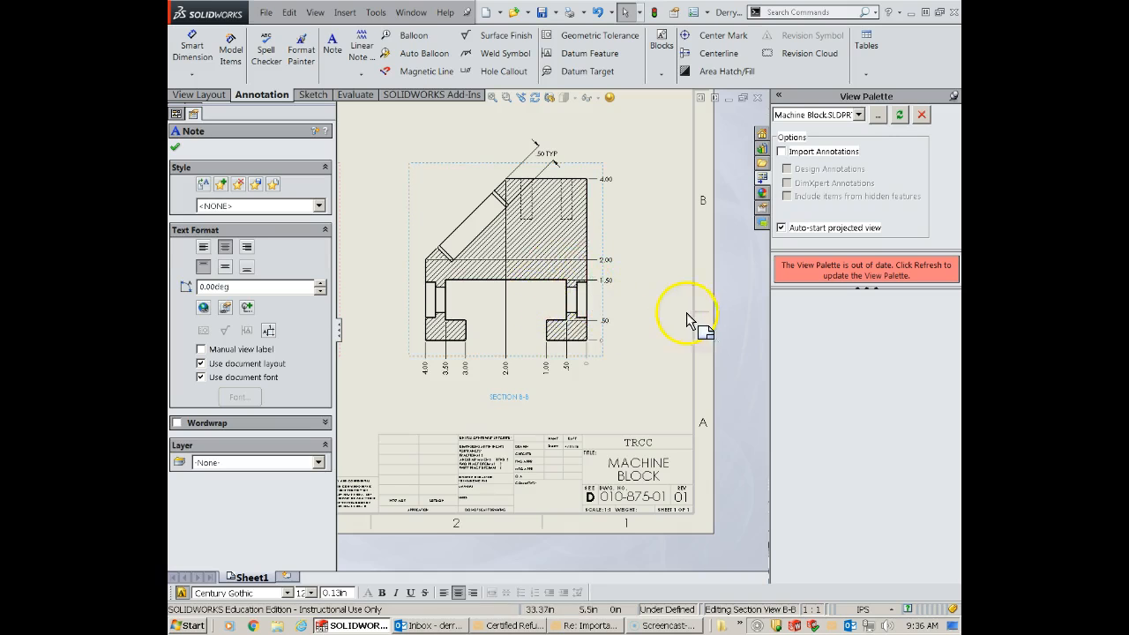
pyautogui.scroll(1, 647, 315)
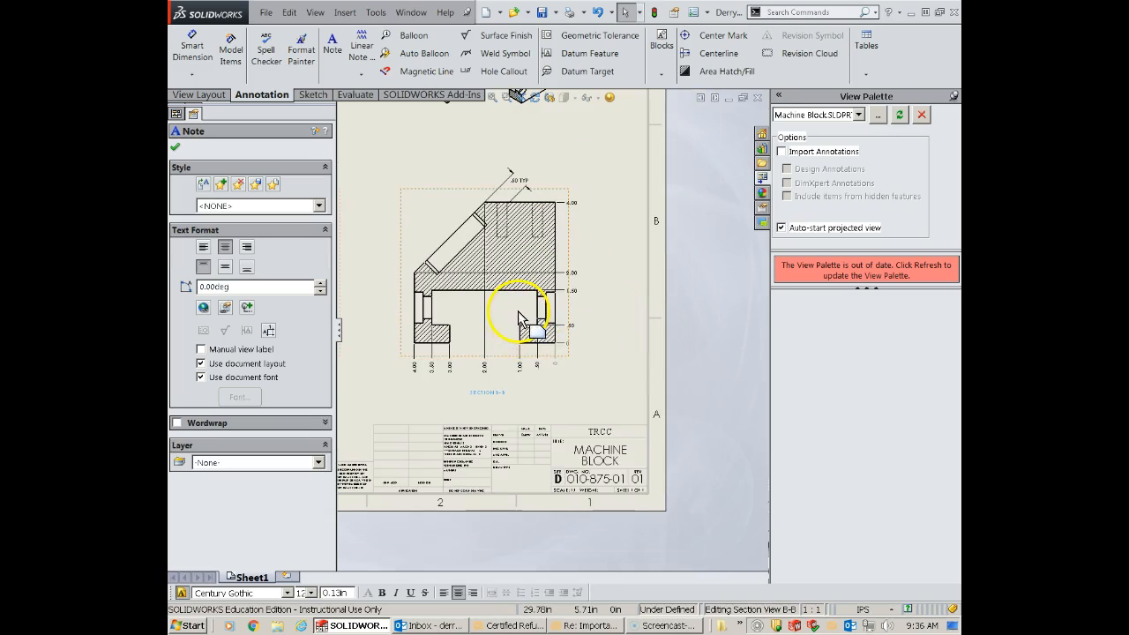
pyautogui.scroll(-1, 518, 313)
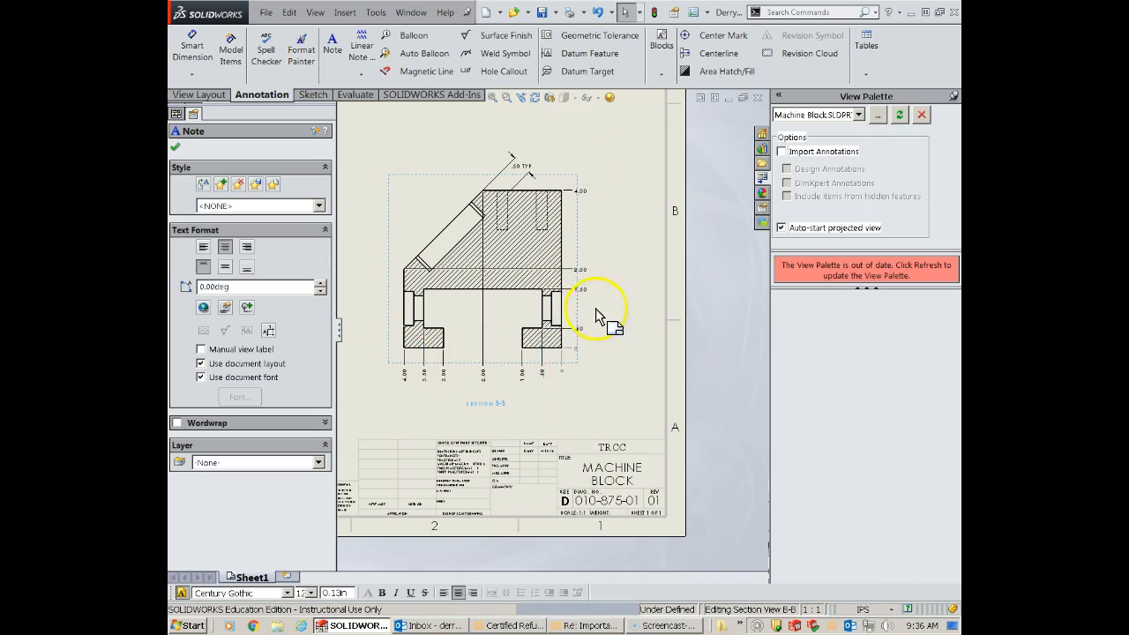
pyautogui.scroll(-1, 582, 291)
pyautogui.scroll(1, 574, 265)
pyautogui.scroll(-2, 529, 265)
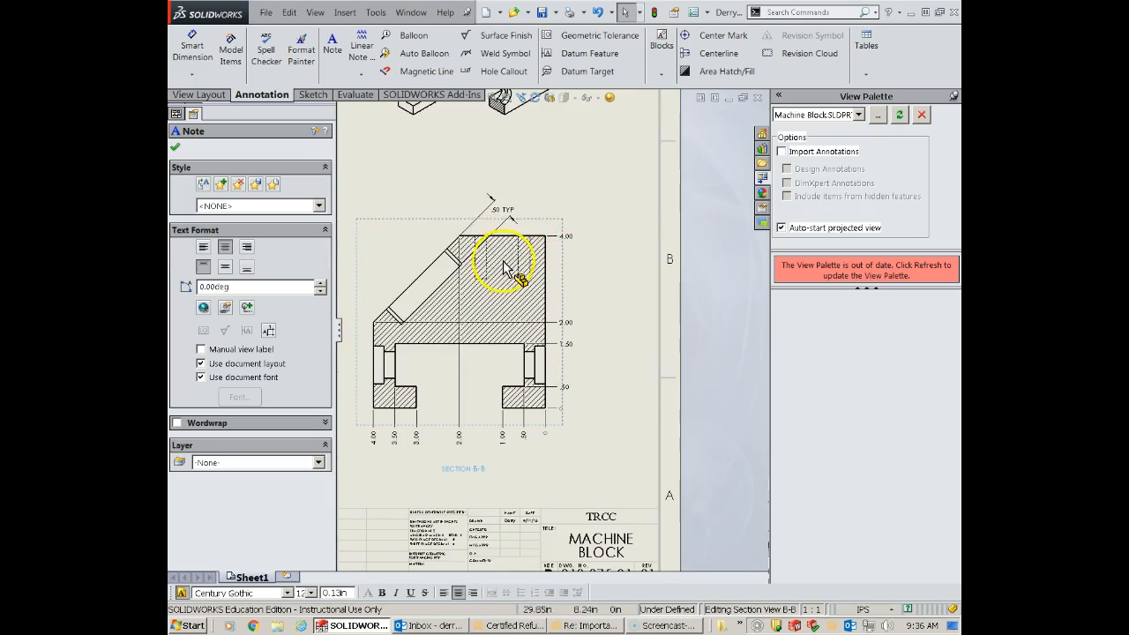
pyautogui.click(503, 209)
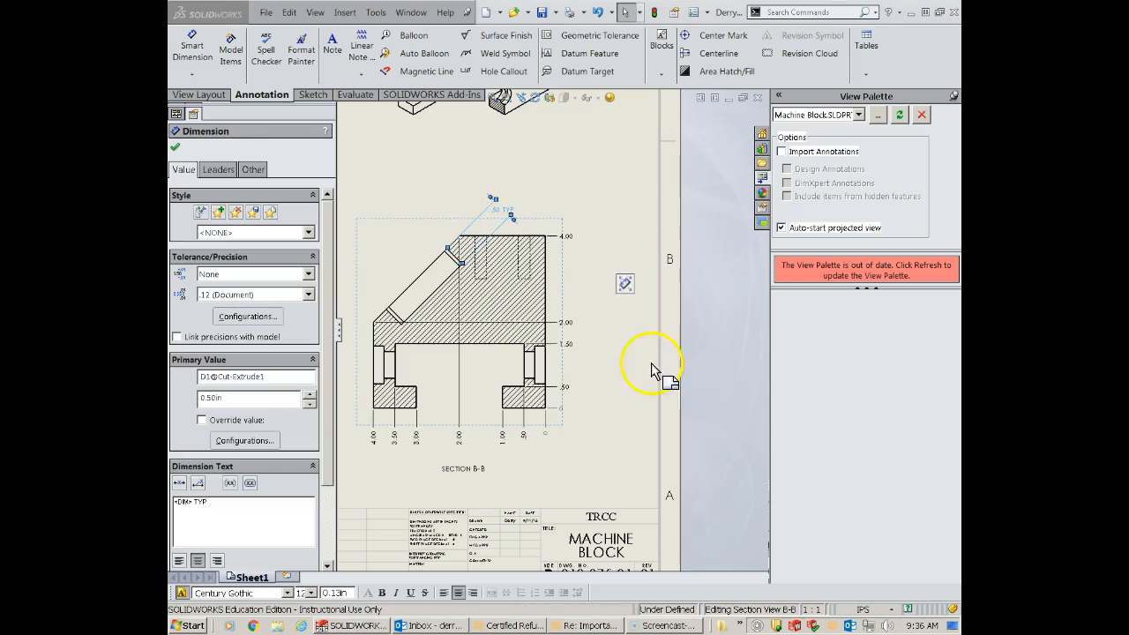
pyautogui.click(647, 341)
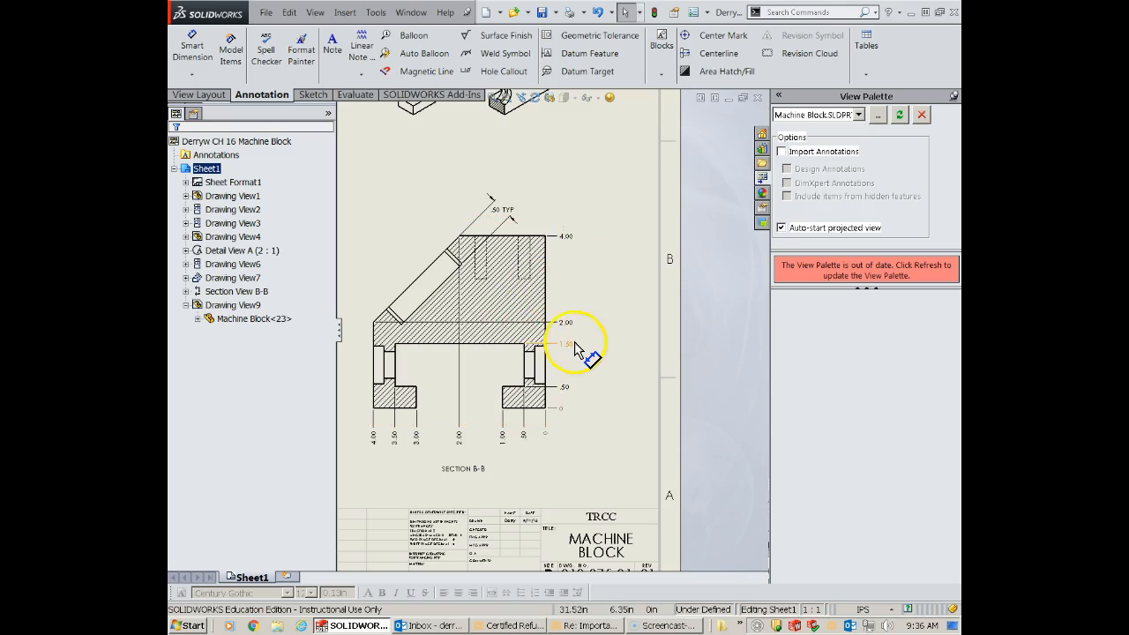
pyautogui.scroll(-2, 574, 344)
pyautogui.scroll(2, 574, 344)
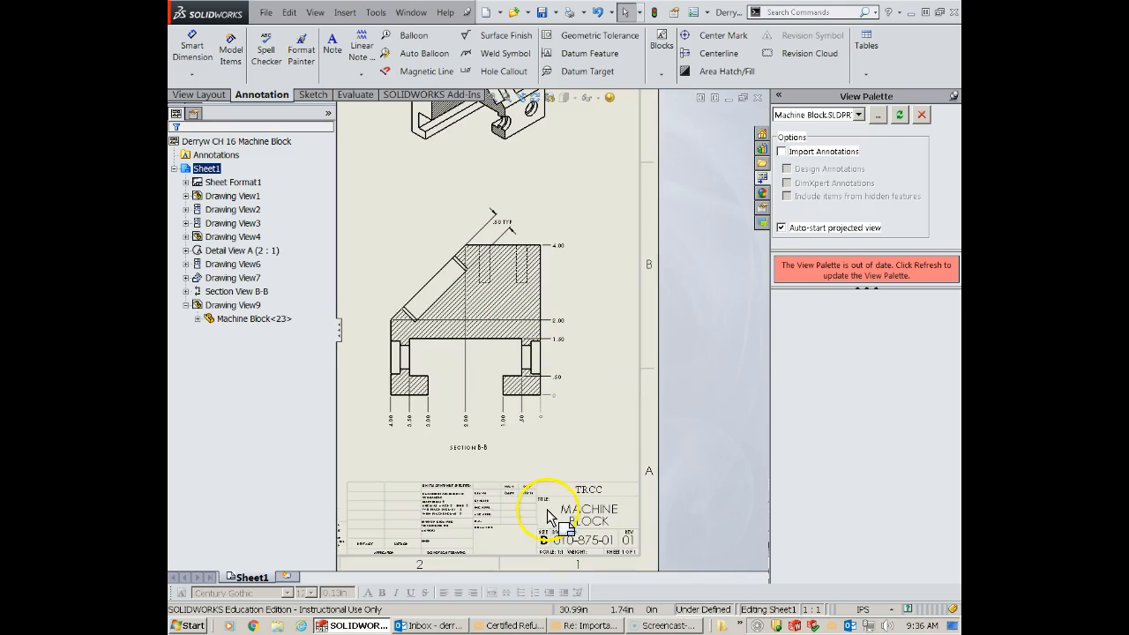
pyautogui.click(561, 245)
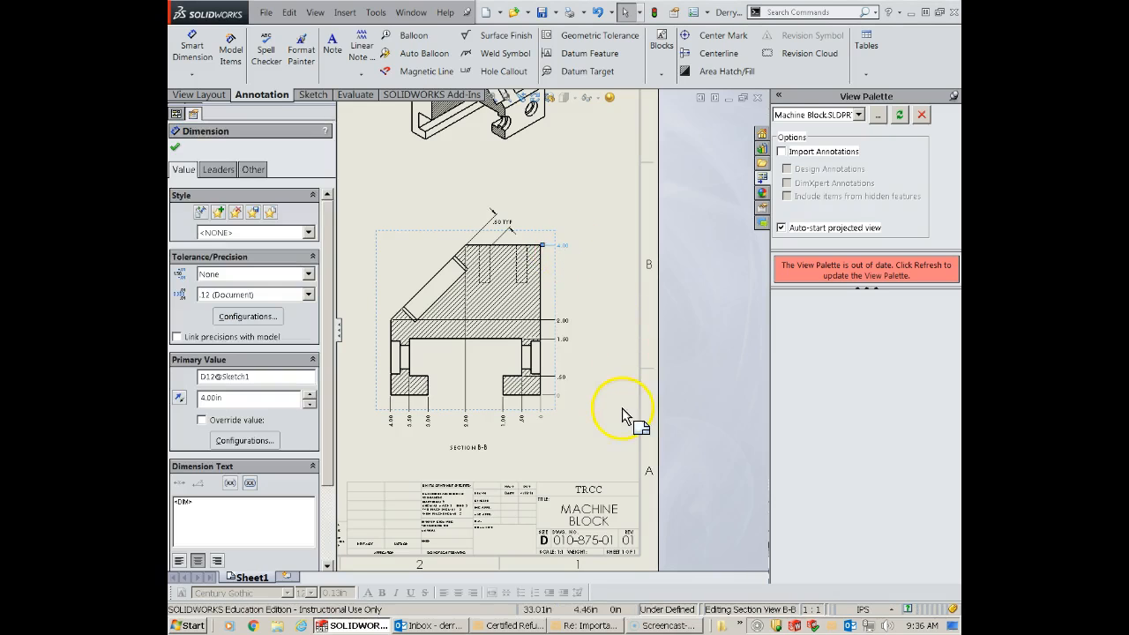
pyautogui.click(561, 441)
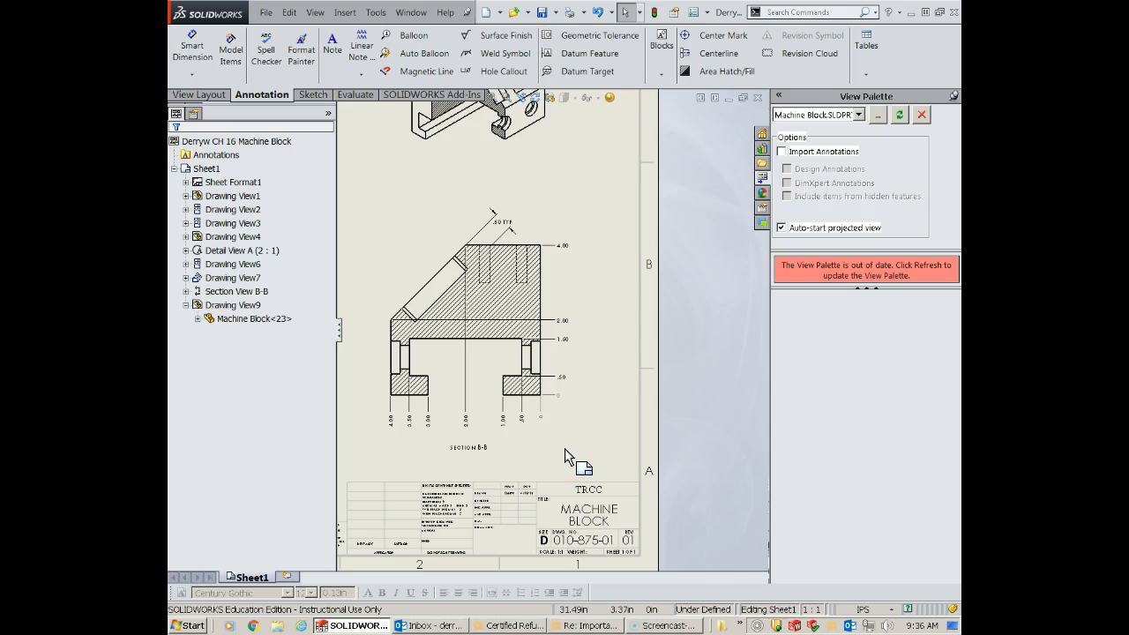
# - Insert model items from the entire model into the top view, Drawing View2, with duplicates eliminated
pyautogui.scroll(5, 564, 447)
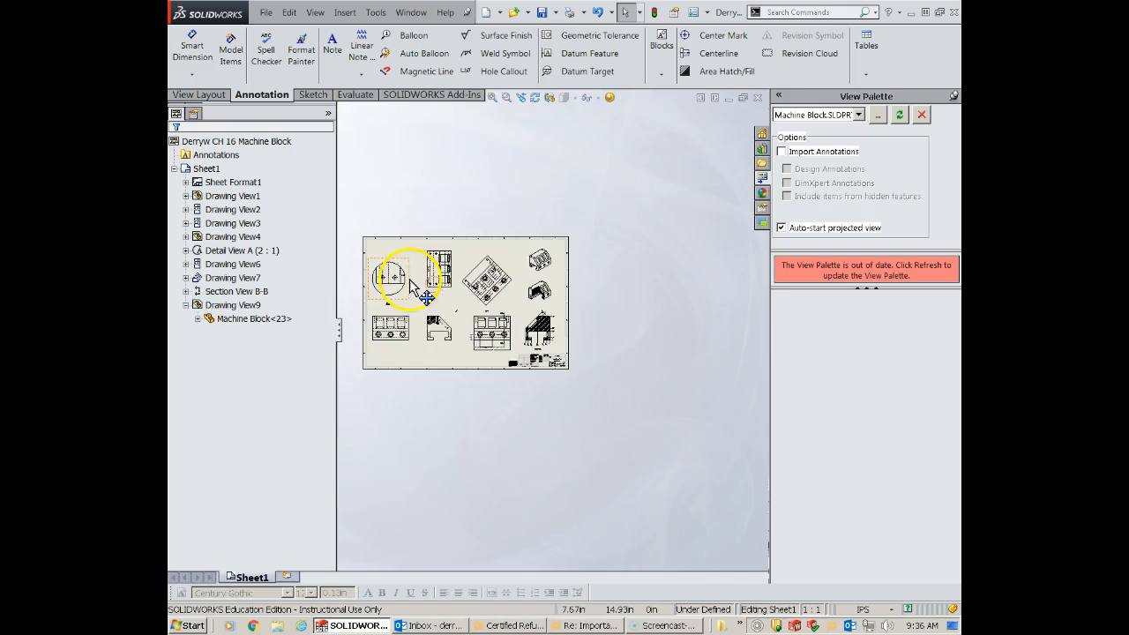
pyautogui.scroll(-3, 425, 299)
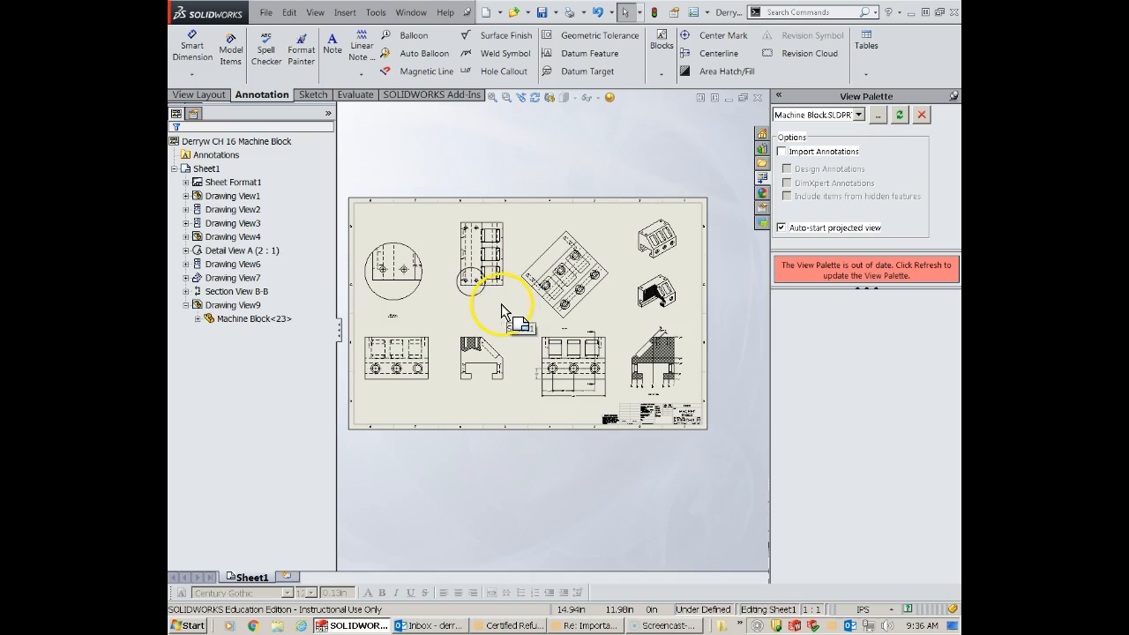
pyautogui.scroll(-2, 507, 304)
pyautogui.click(510, 297)
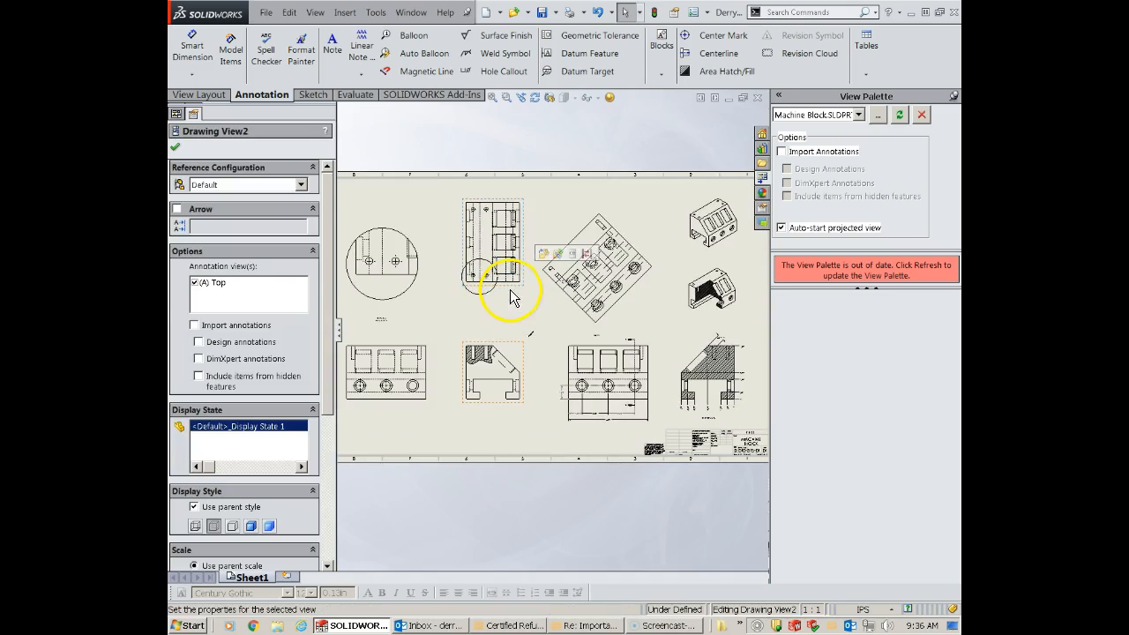
pyautogui.click(230, 52)
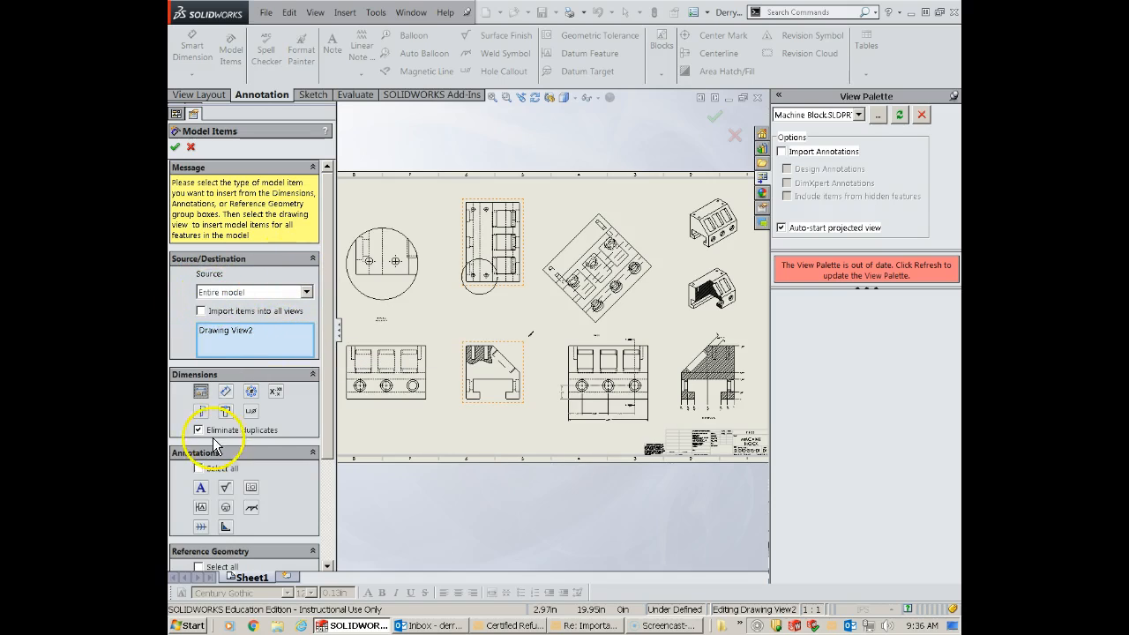
pyautogui.scroll(-3, 322, 414)
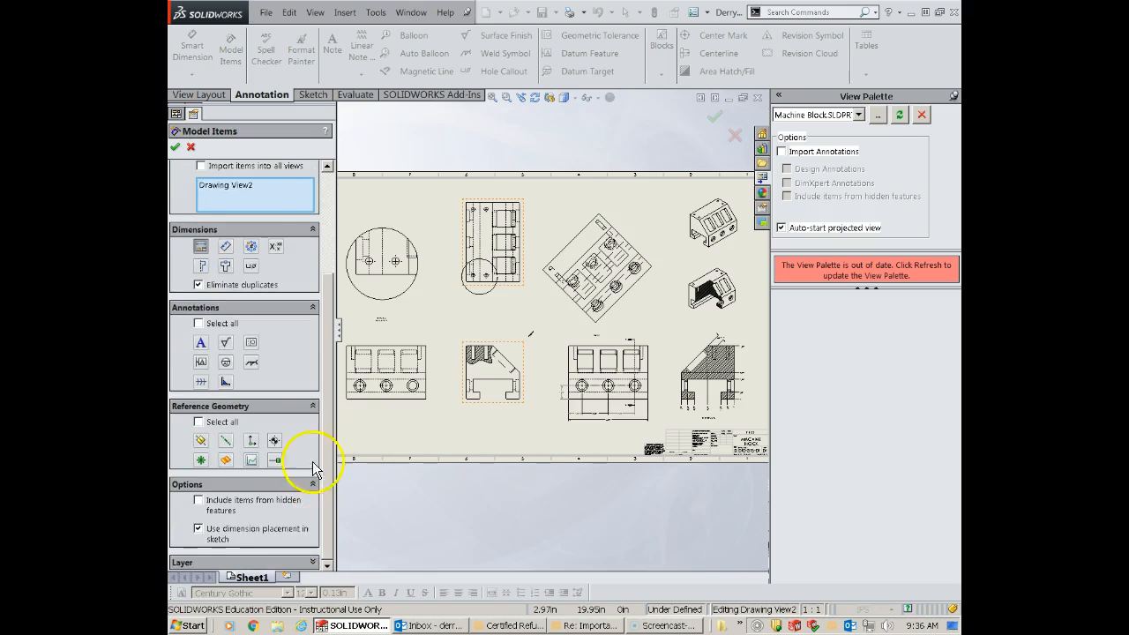
pyautogui.click(174, 146)
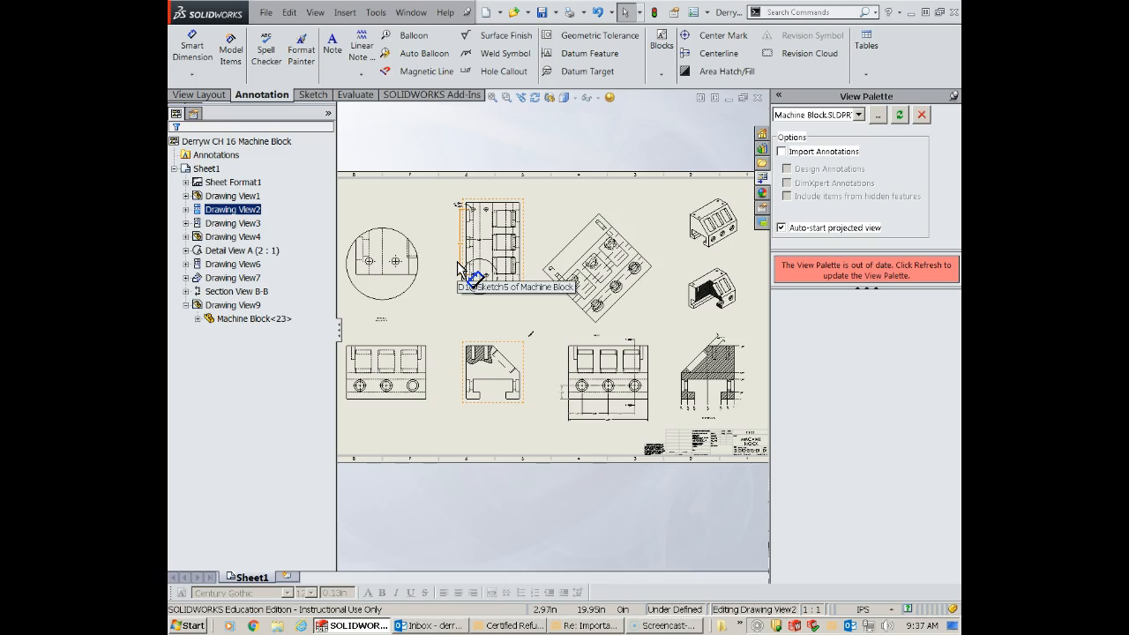
# - Move the 4X Ø.28 hole callout and the vertical 5.00 dimension farther outside the top view
pyautogui.scroll(3, 420, 236)
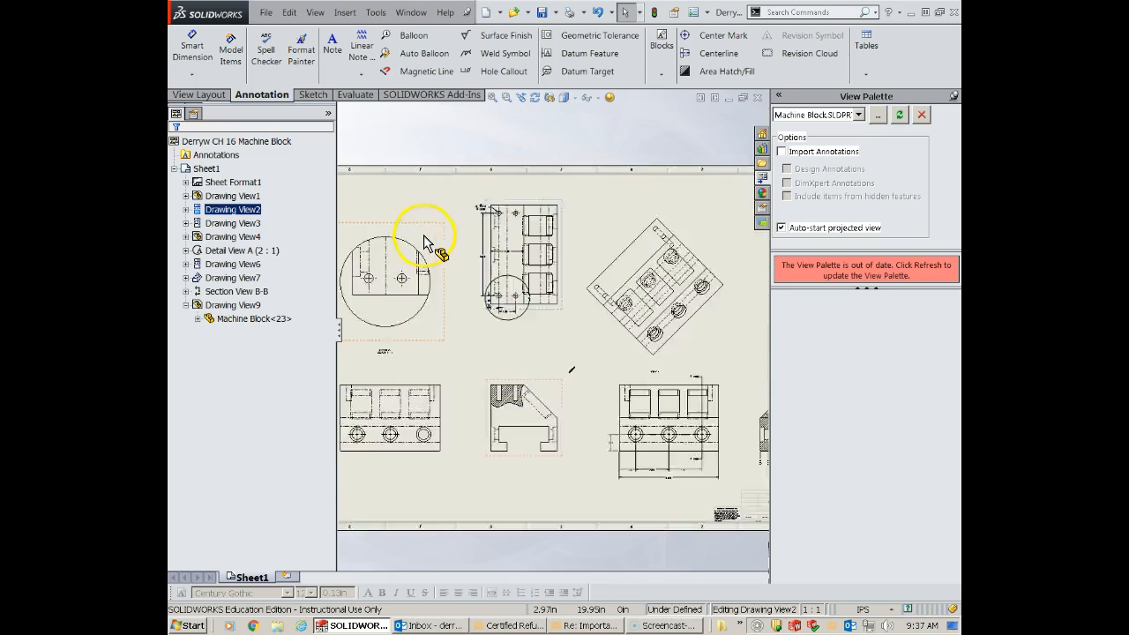
pyautogui.scroll(2, 500, 257)
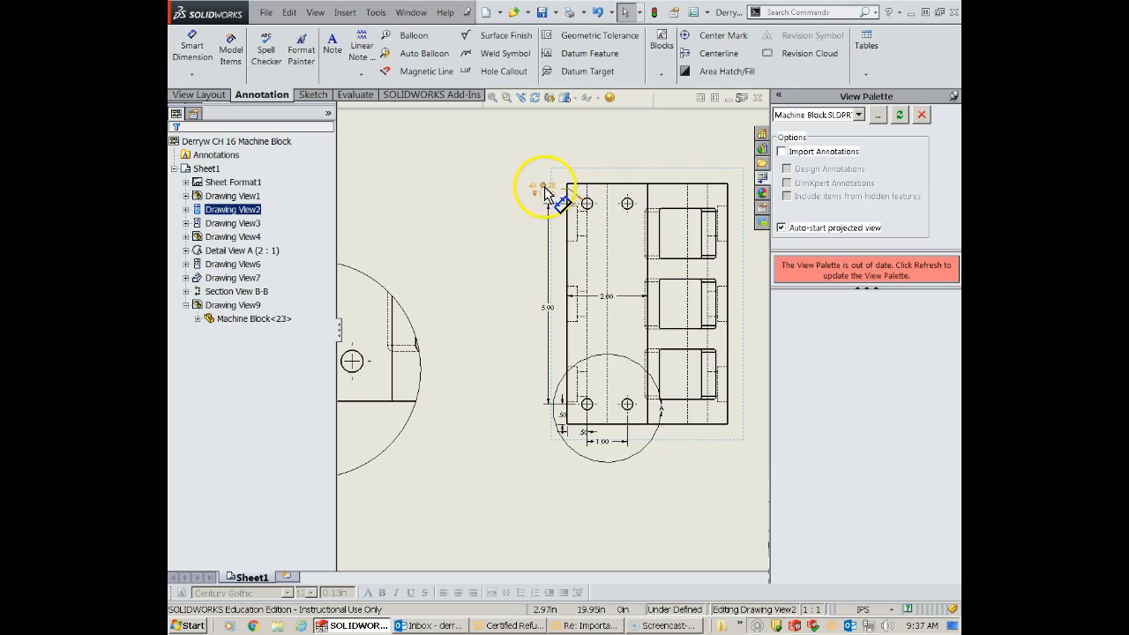
pyautogui.moveTo(544, 186); pyautogui.dragTo(523, 168)
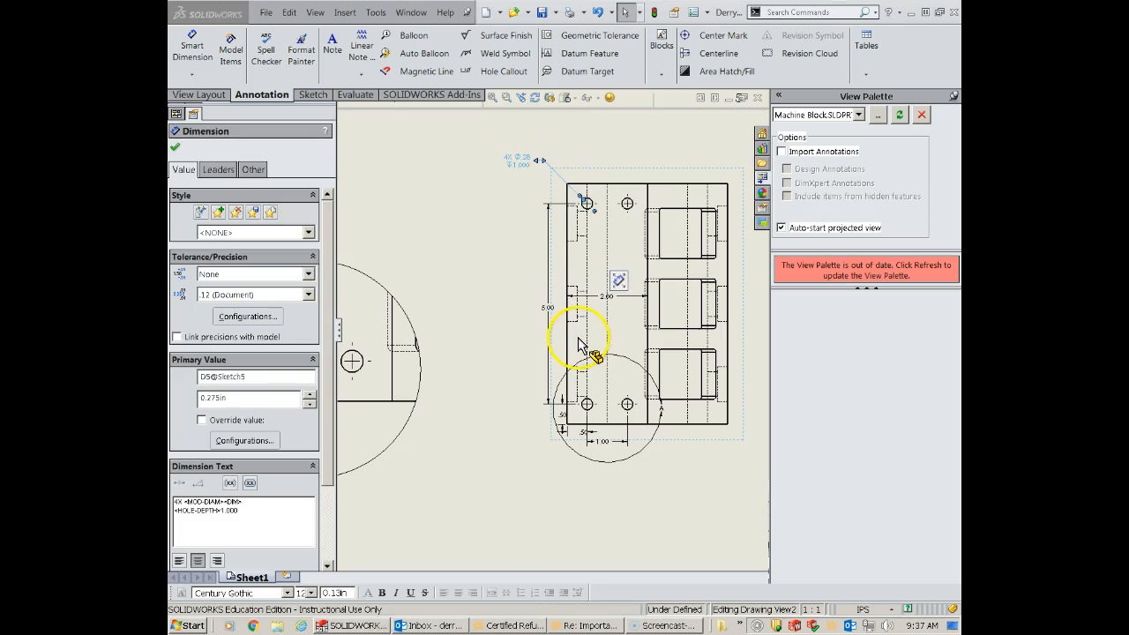
pyautogui.moveTo(553, 314); pyautogui.dragTo(533, 309)
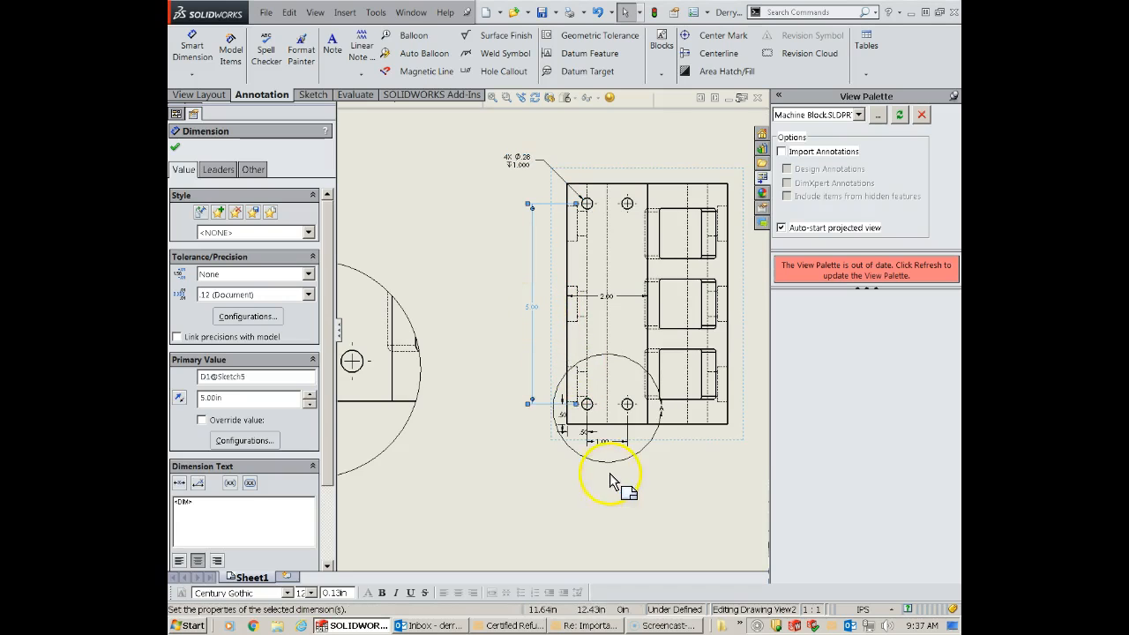
# - Align the vertical .50 dimension with the 5.00 dimension, and line up the horizontal .50 and 1.00 dimensions below the detail circle
pyautogui.click(560, 415)
pyautogui.moveTo(537, 416); pyautogui.dragTo(532, 416)
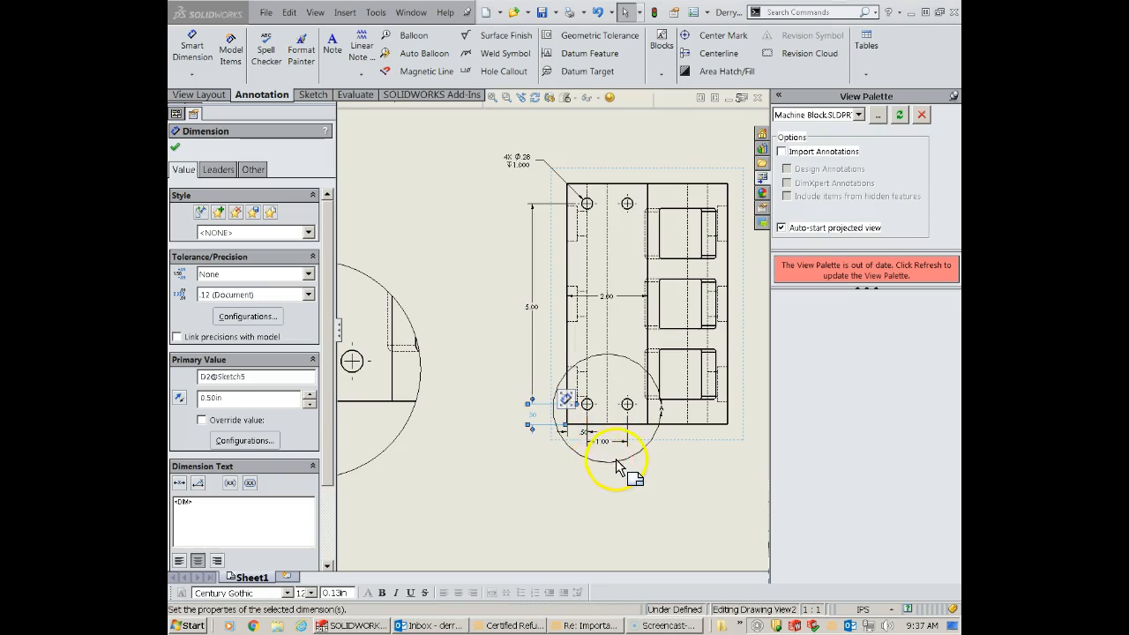
pyautogui.moveTo(605, 440); pyautogui.dragTo(605, 481)
pyautogui.moveTo(563, 431); pyautogui.dragTo(575, 476)
pyautogui.click(520, 469)
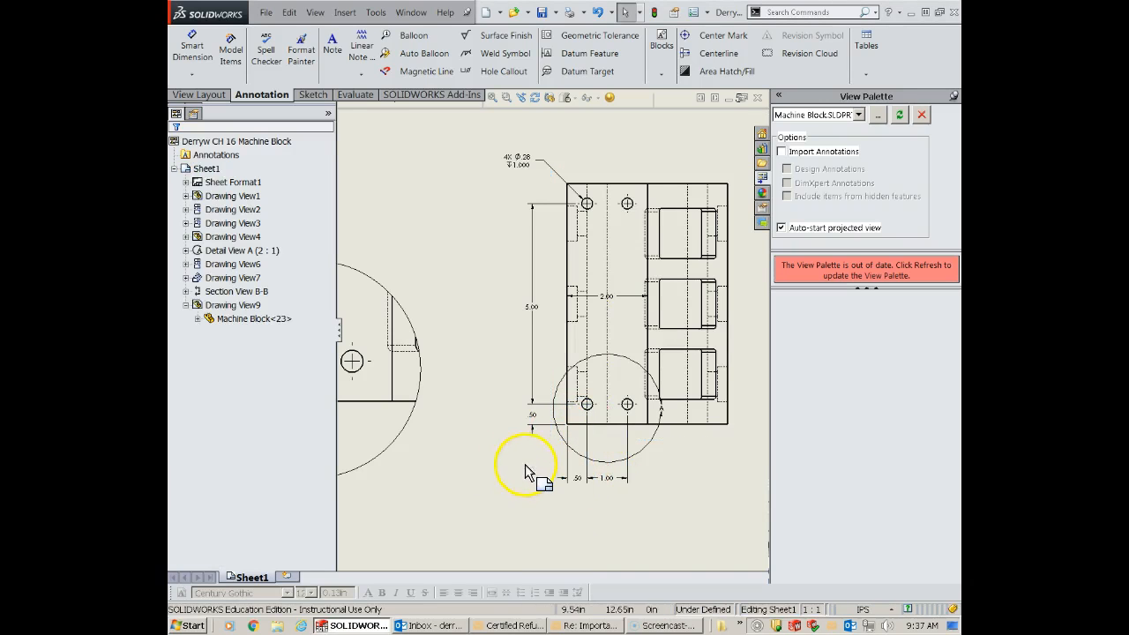
# - Shift the 4X Ø.28 hole callout up and closer to its hole so the leader runs at a steeper angle
pyautogui.scroll(-2, 554, 220)
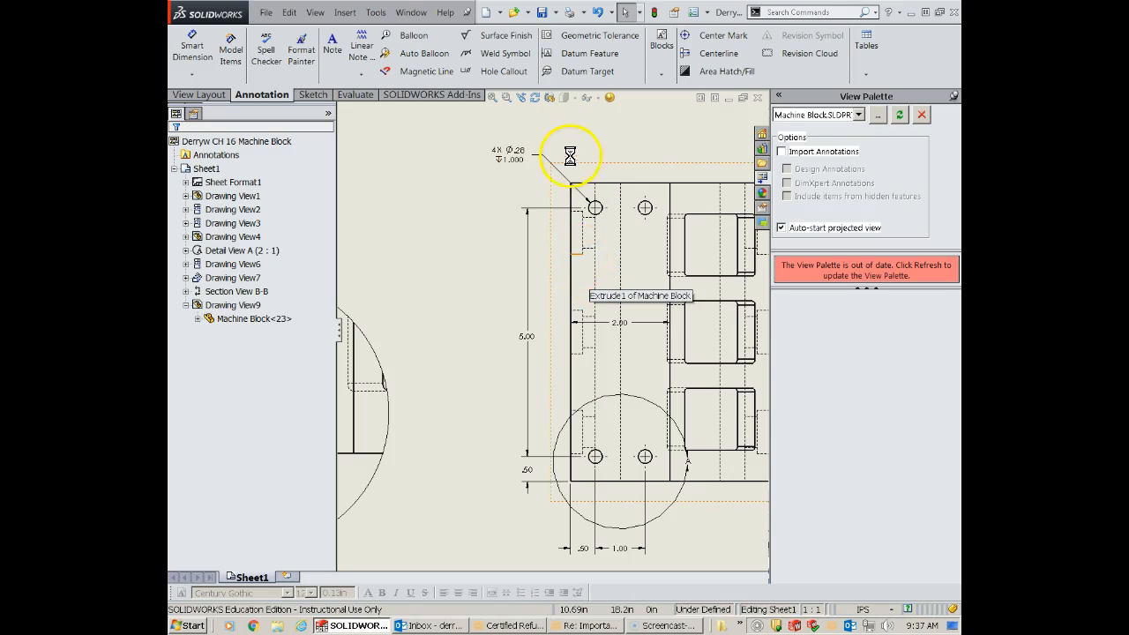
pyautogui.scroll(-1, 565, 315)
pyautogui.scroll(-1, 572, 152)
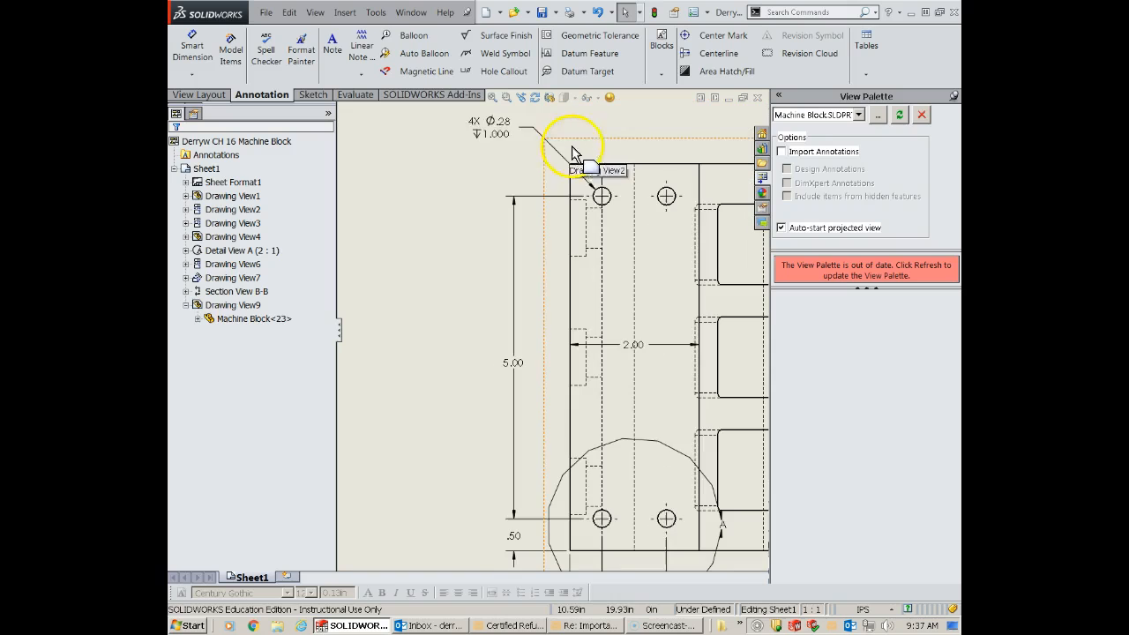
pyautogui.click(521, 128)
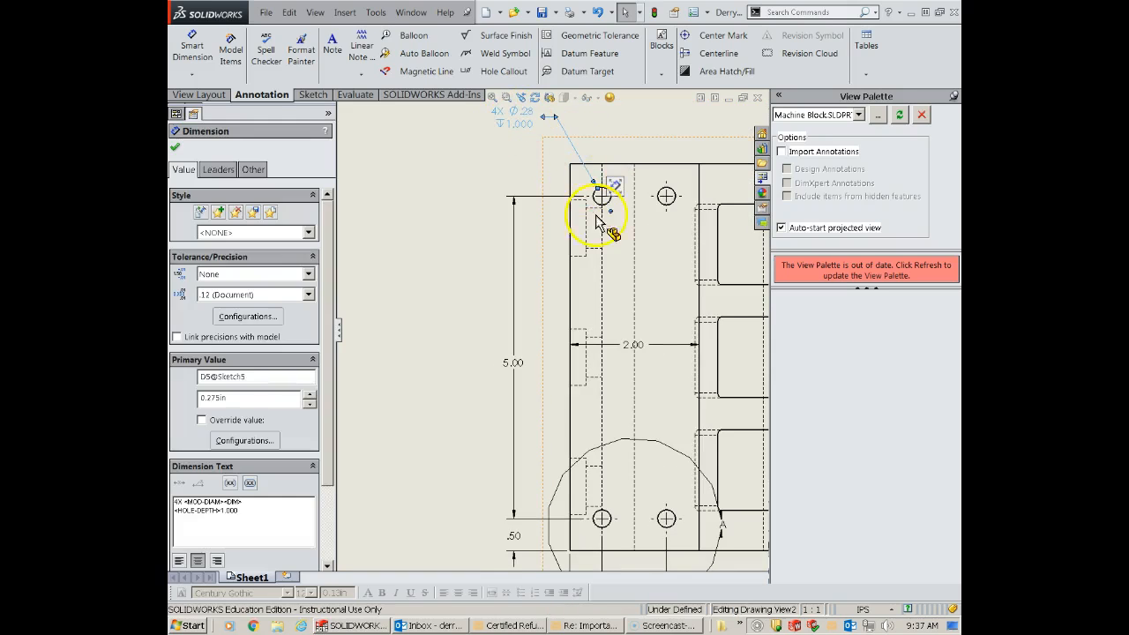
pyautogui.moveTo(580, 154); pyautogui.dragTo(570, 165)
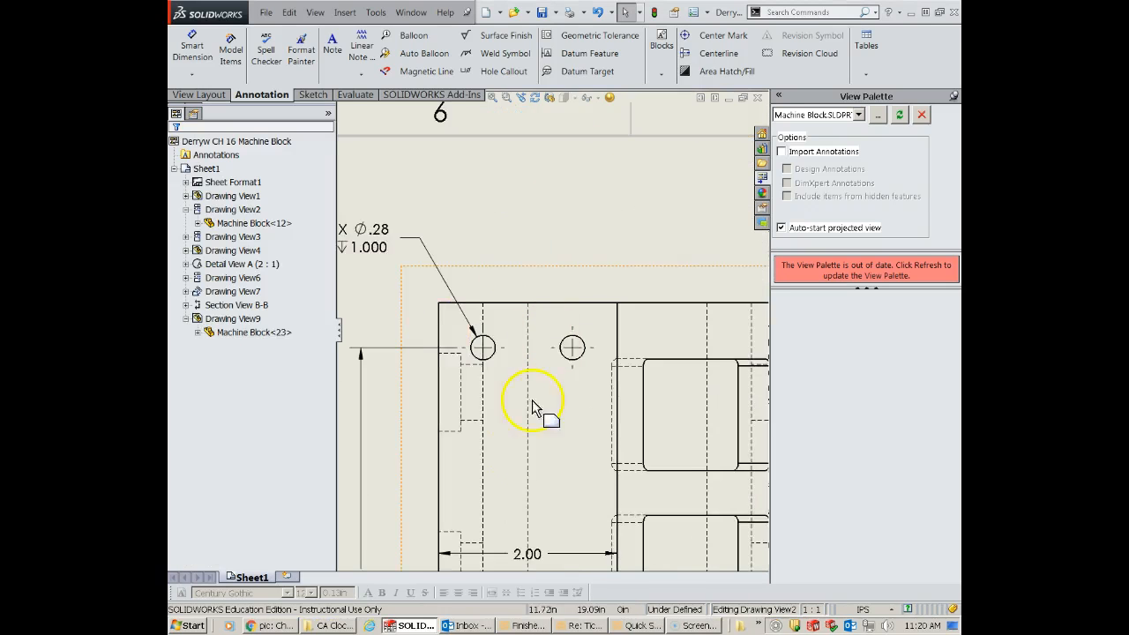
# - Dimension the diameter of the upper-right small hole in the top view, placing the text above the part
pyautogui.scroll(4, 529, 403)
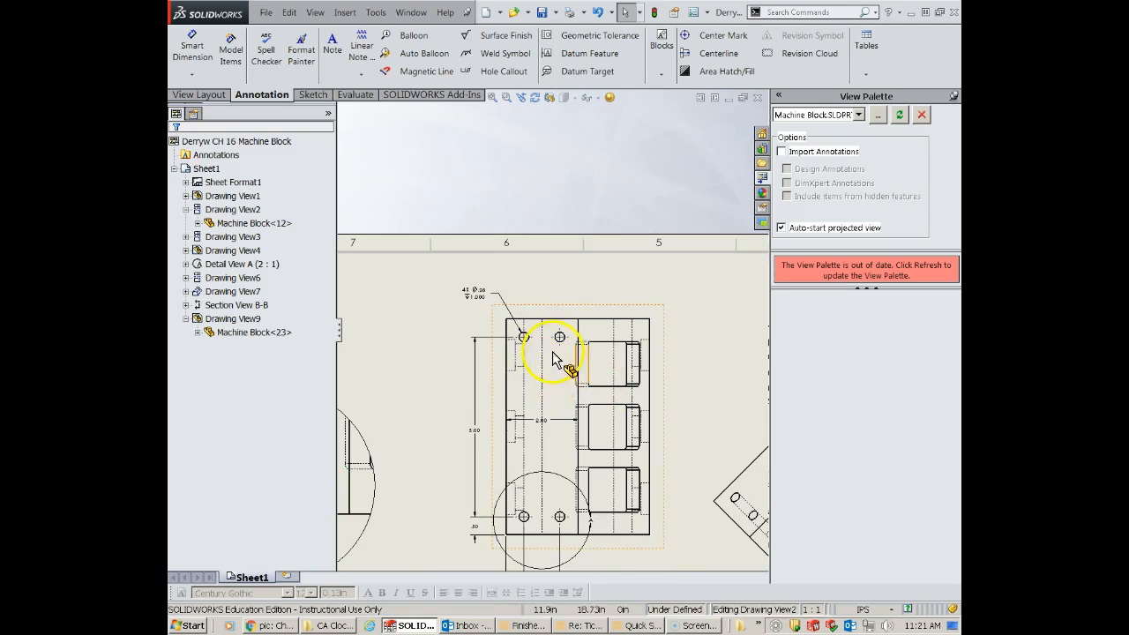
pyautogui.scroll(-1, 538, 348)
pyautogui.scroll(-3, 587, 349)
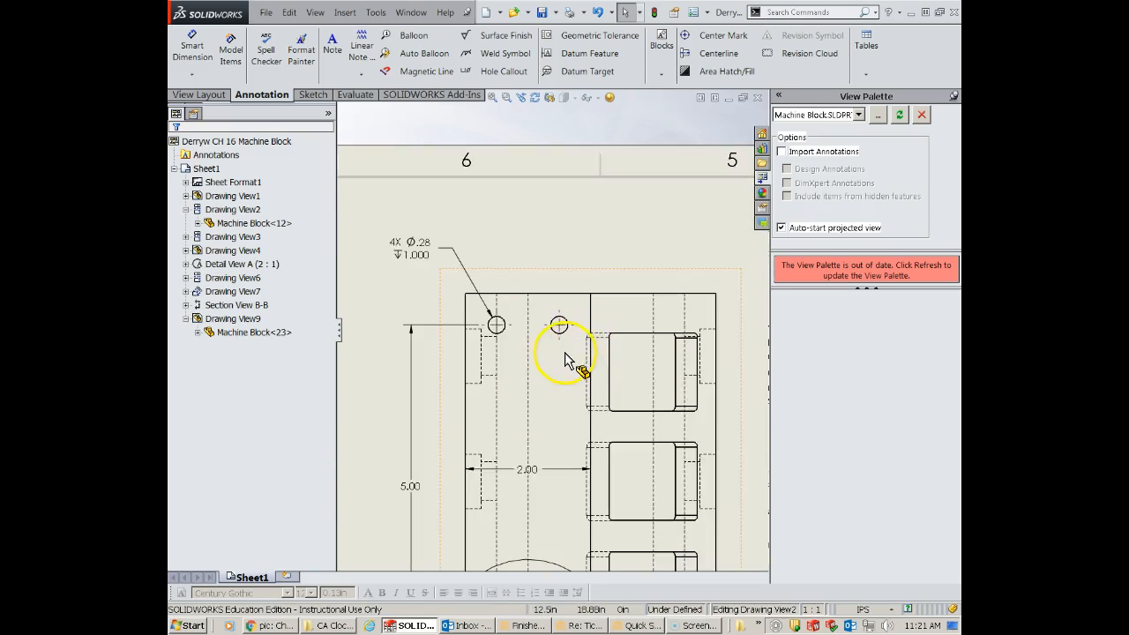
pyautogui.keyDown('ctrl'); pyautogui.moveTo(574, 367); pyautogui.dragTo(567, 335, button='middle'); pyautogui.keyUp('ctrl')
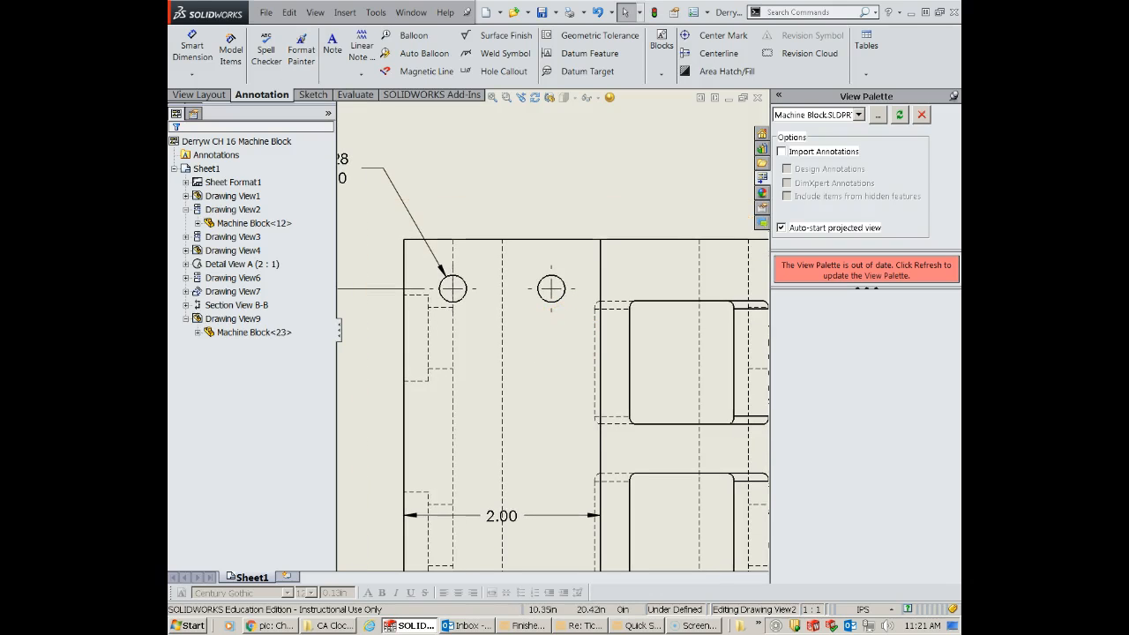
pyautogui.click(191, 44)
pyautogui.click(557, 277)
pyautogui.click(656, 196)
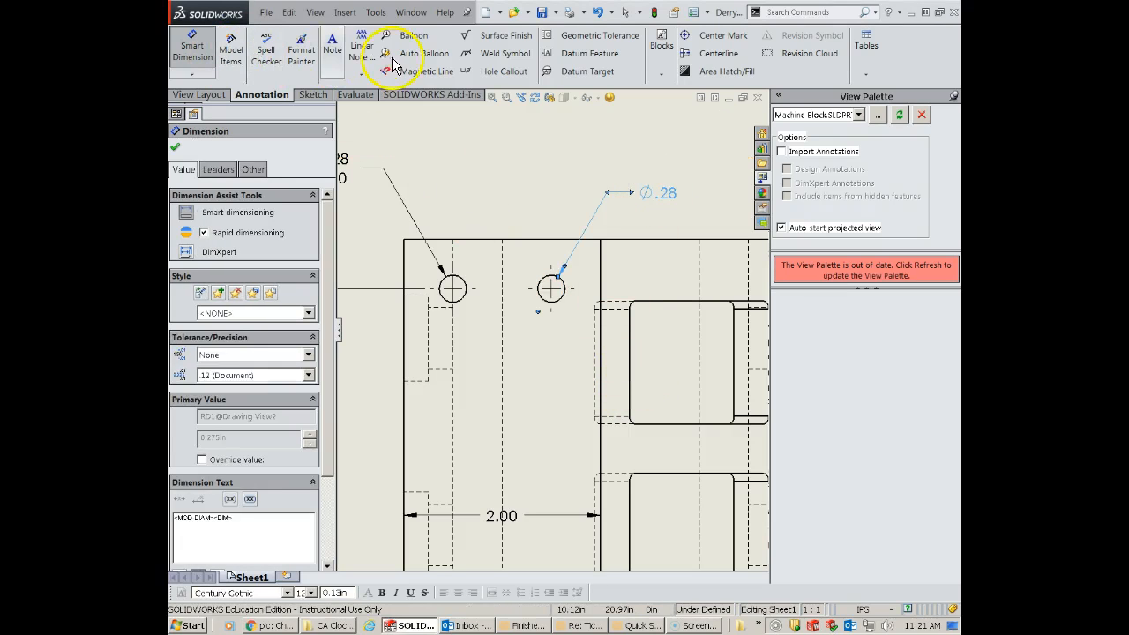
# - Add a hole callout with diameter and depth to the same upper-right hole, placed above the top view
pyautogui.click(490, 70)
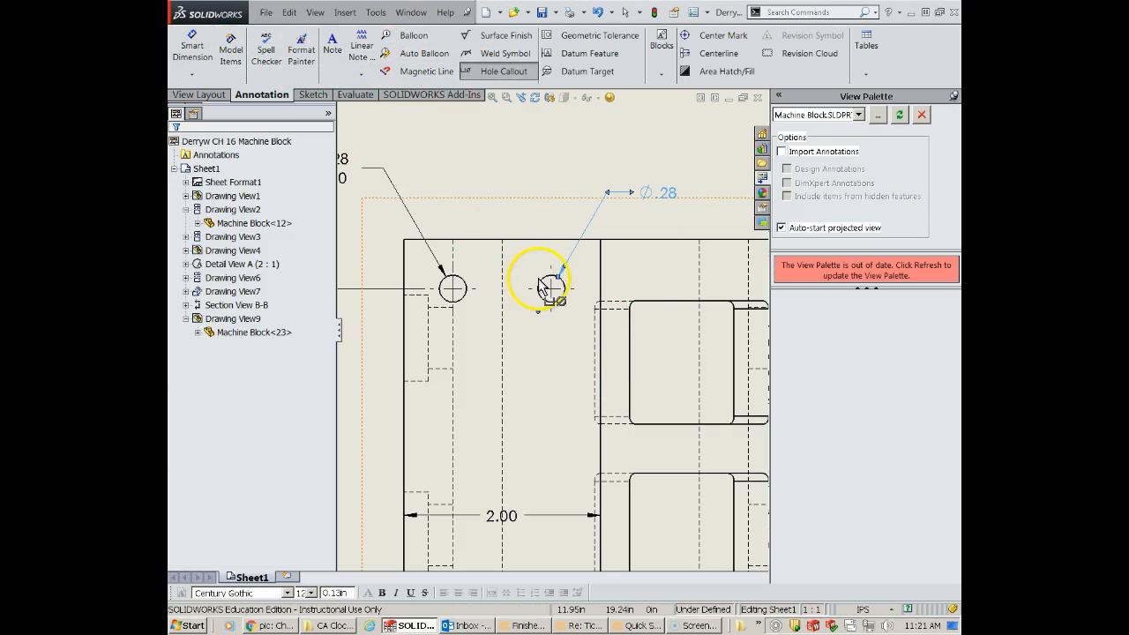
pyautogui.click(547, 280)
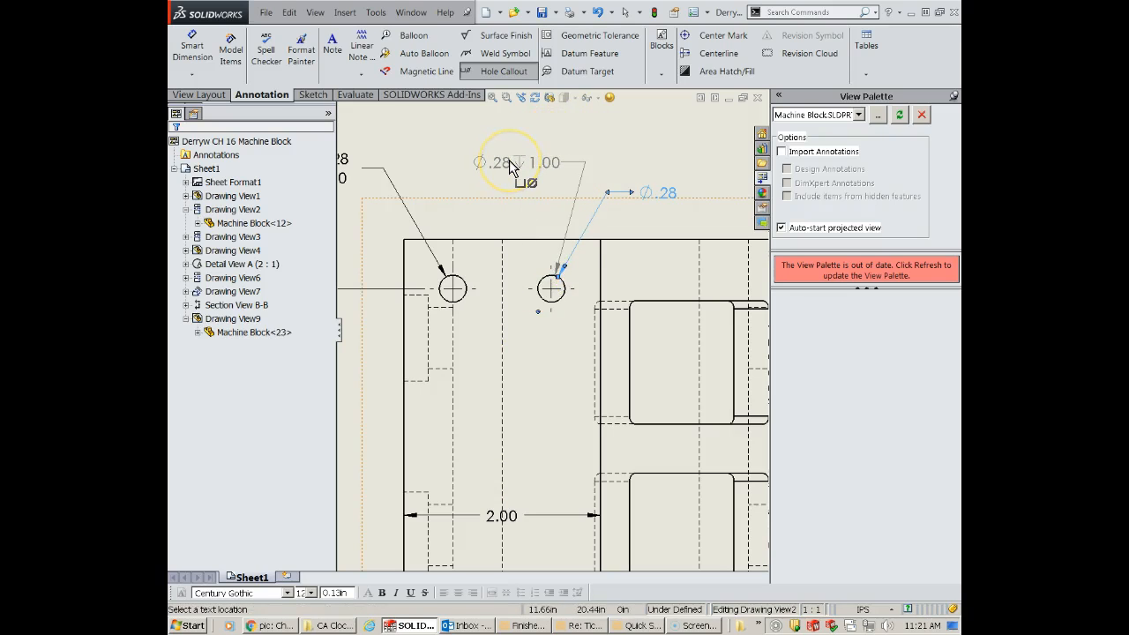
pyautogui.click(509, 160)
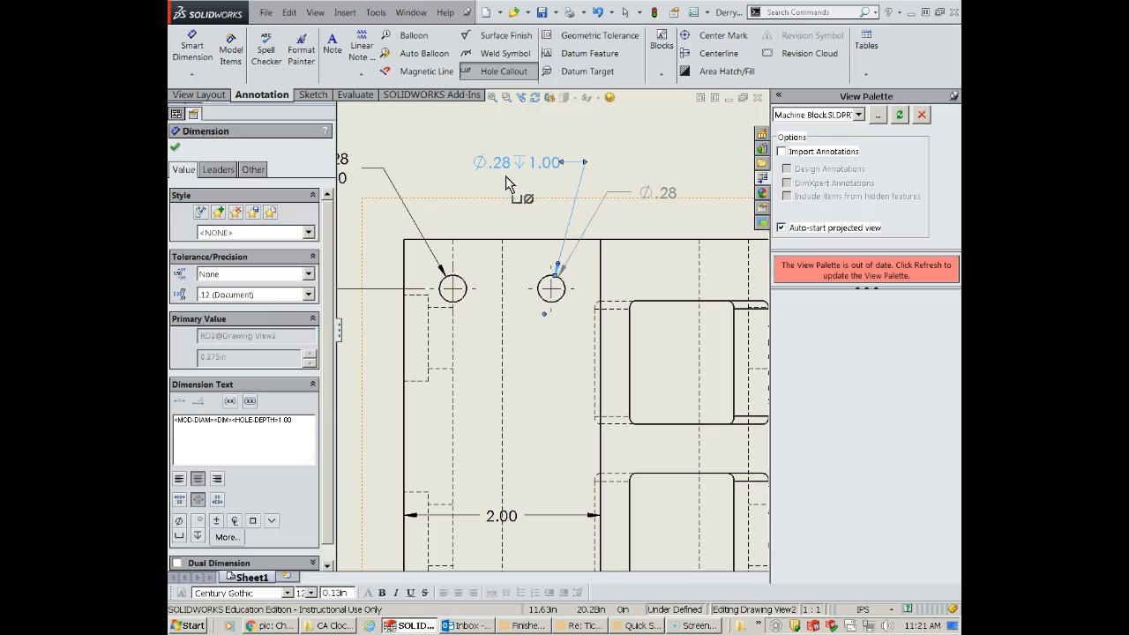
# - Prefix the new upper-right hole callout's text with 4x, accepting that the altered text may break its model link
pyautogui.click(203, 436)
pyautogui.doubleClick(175, 421)
pyautogui.click(176, 422)
pyautogui.write('$')
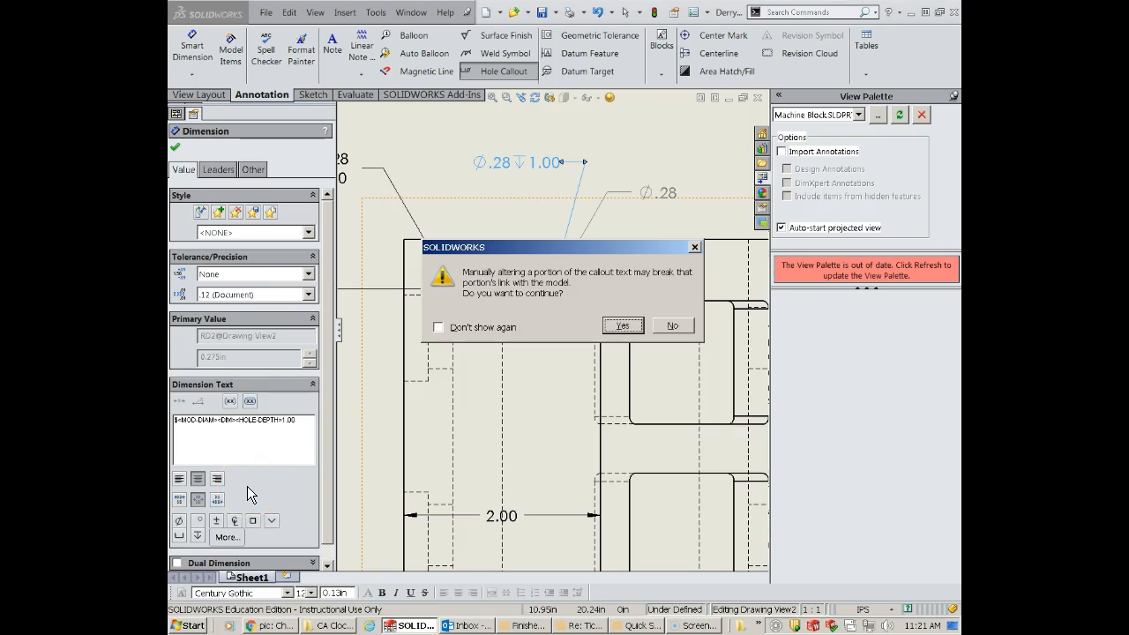
pyautogui.click(622, 326)
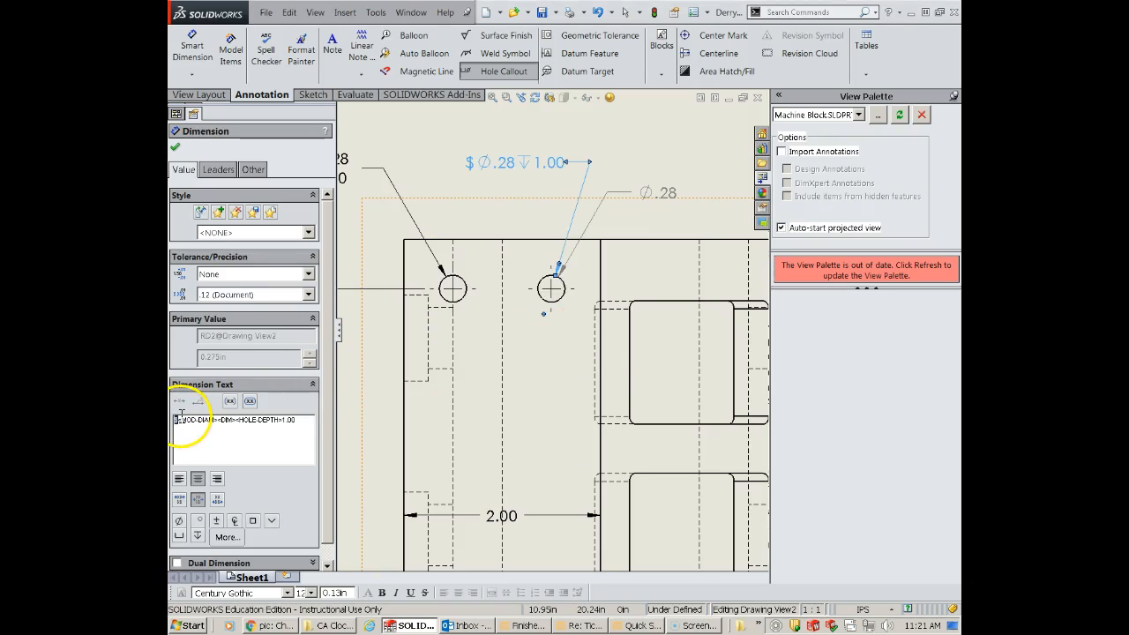
pyautogui.write('4')
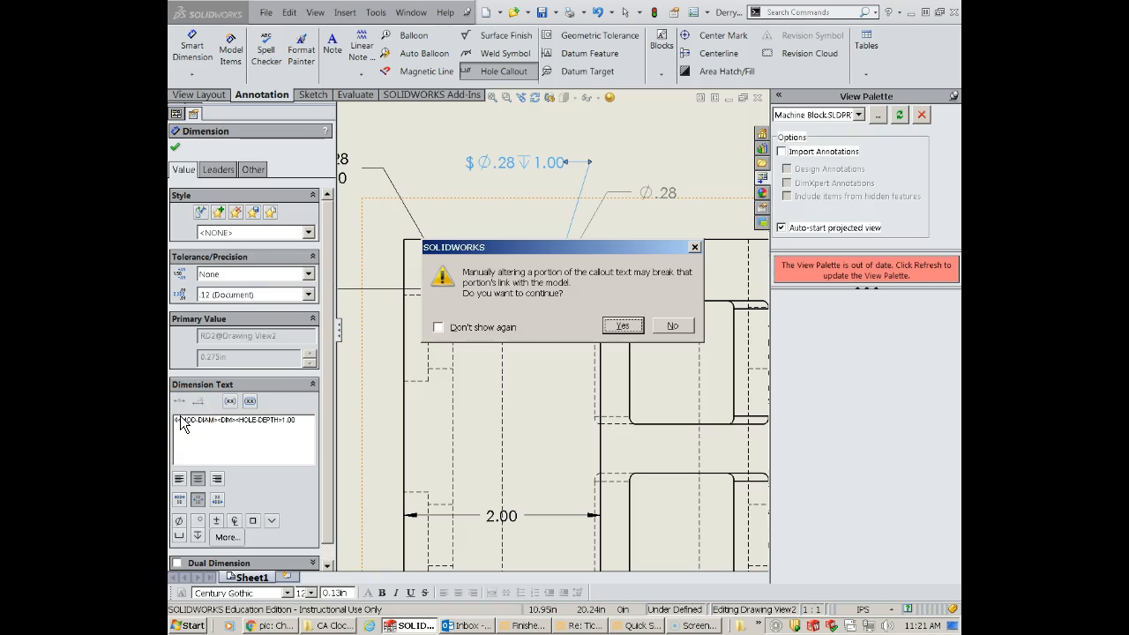
pyautogui.click(617, 328)
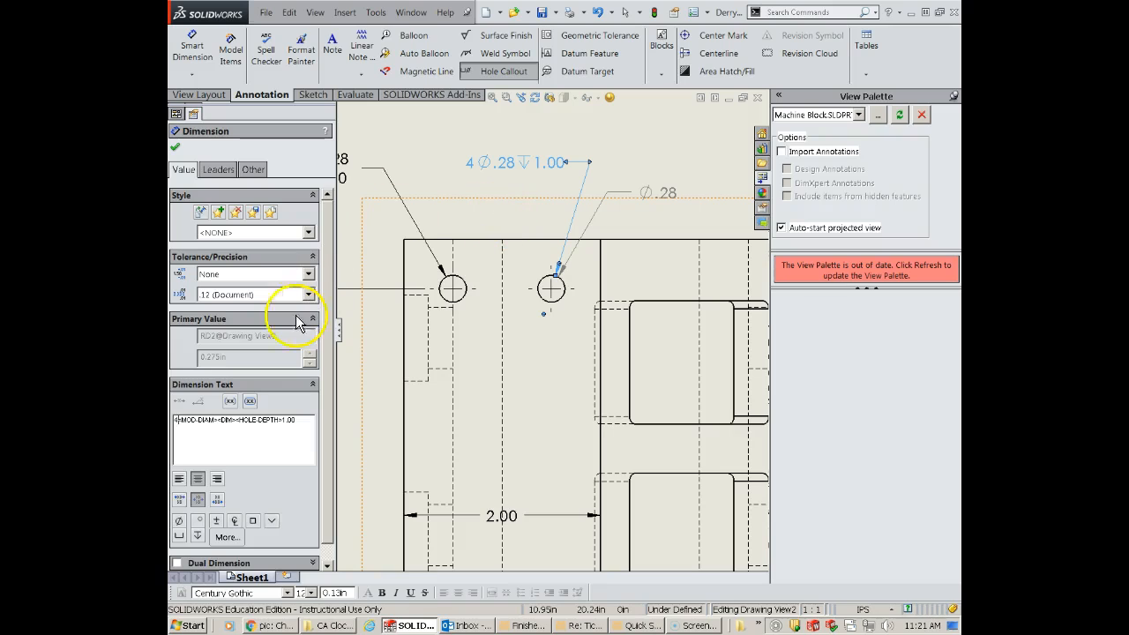
pyautogui.click(179, 422)
pyautogui.write('x')
pyautogui.click(620, 325)
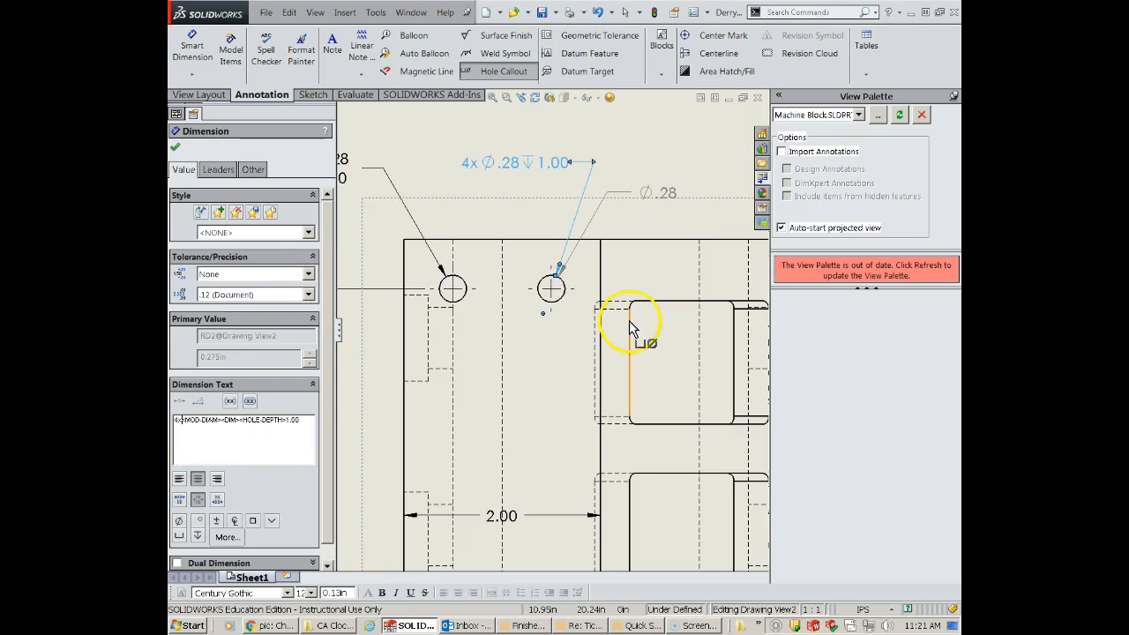
# - Delete the added hole callout and the diameter dimension from the upper-right small hole in the top view
pyautogui.scroll(3, 532, 186)
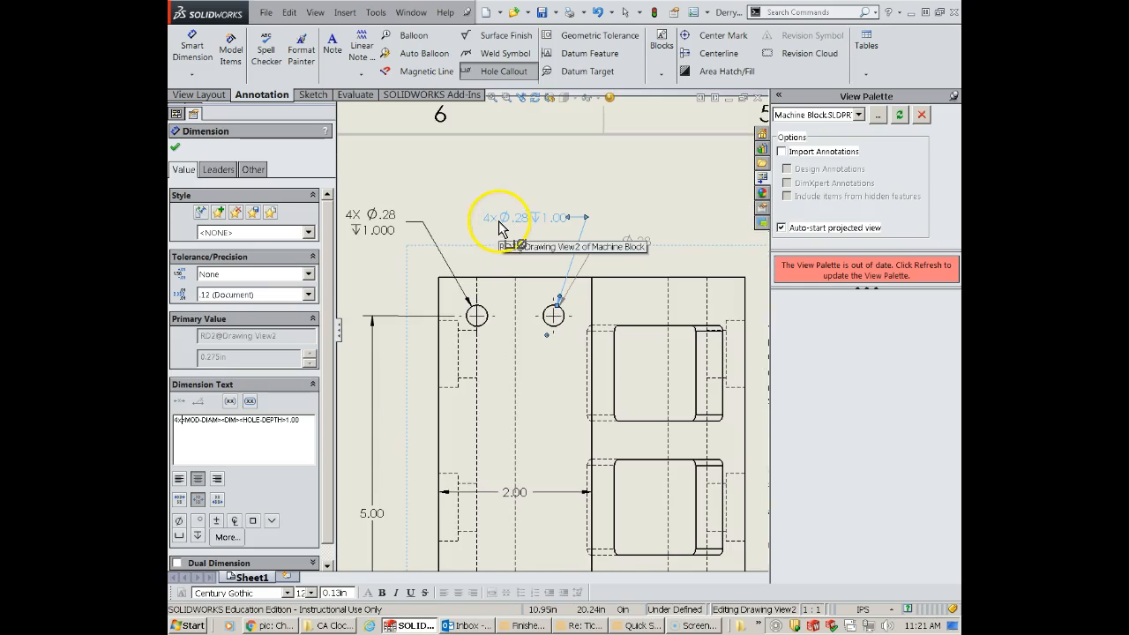
pyautogui.press('Escape')
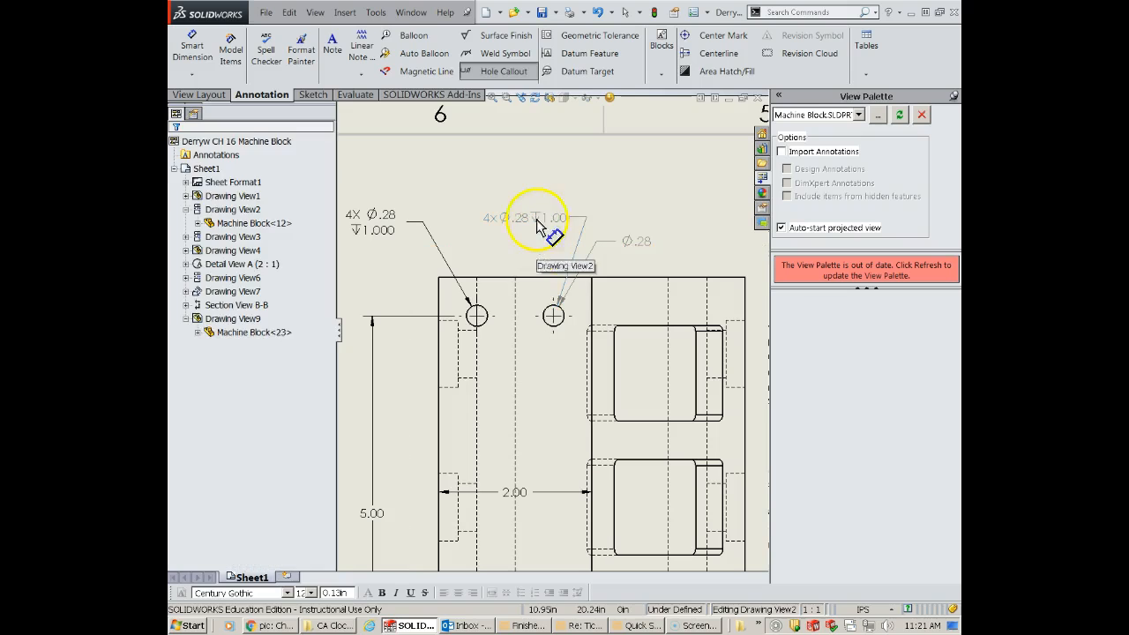
pyautogui.click(536, 218)
pyautogui.press('Delete')
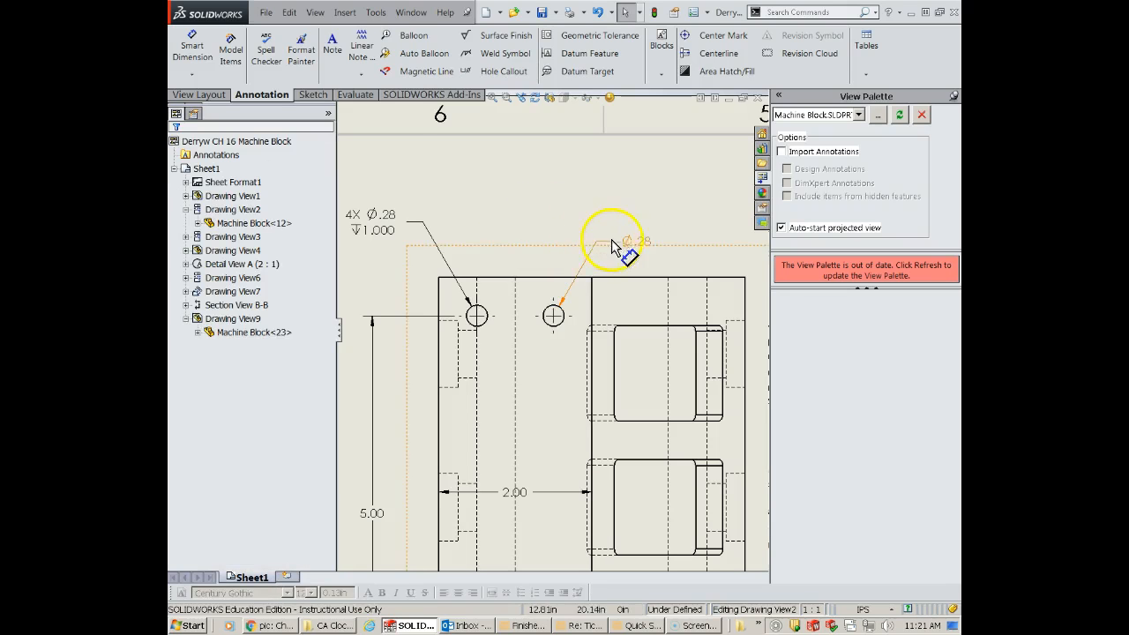
pyautogui.press('Escape')
pyautogui.scroll(-2, 572, 489)
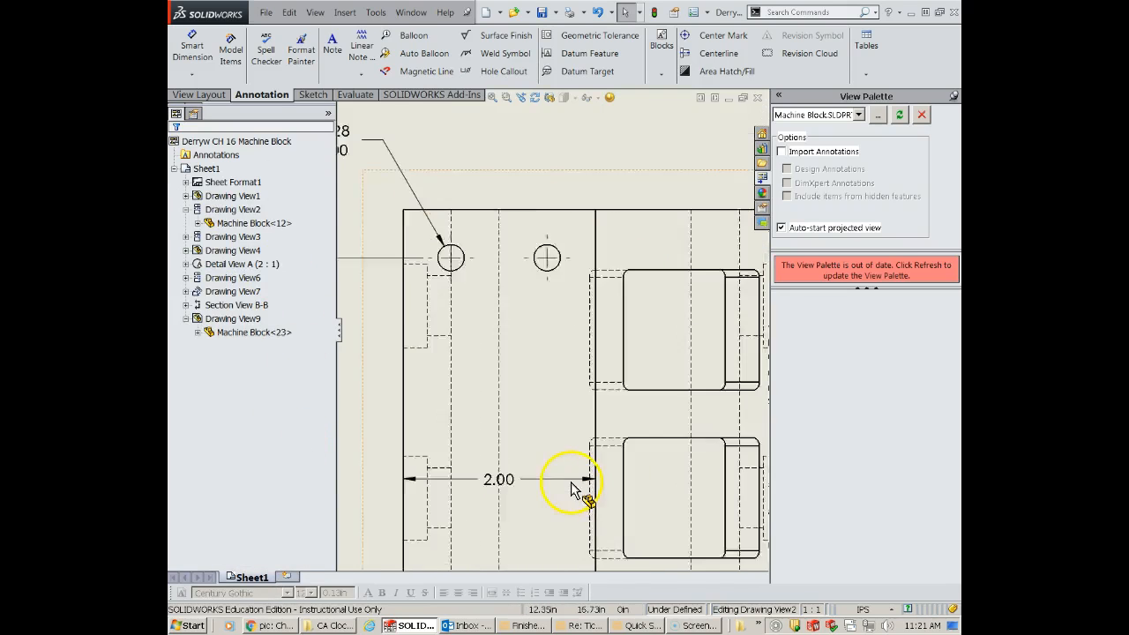
# - Override the parent display style of the angled auxiliary view and show it with hidden lines removed
pyautogui.scroll(2, 571, 489)
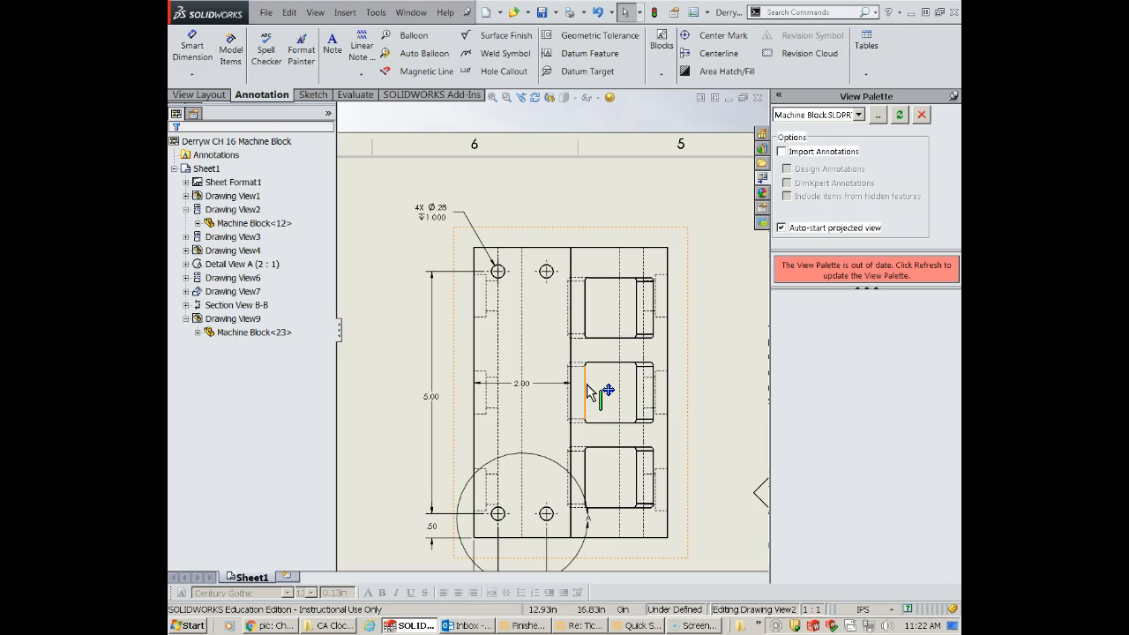
pyautogui.scroll(4, 655, 403)
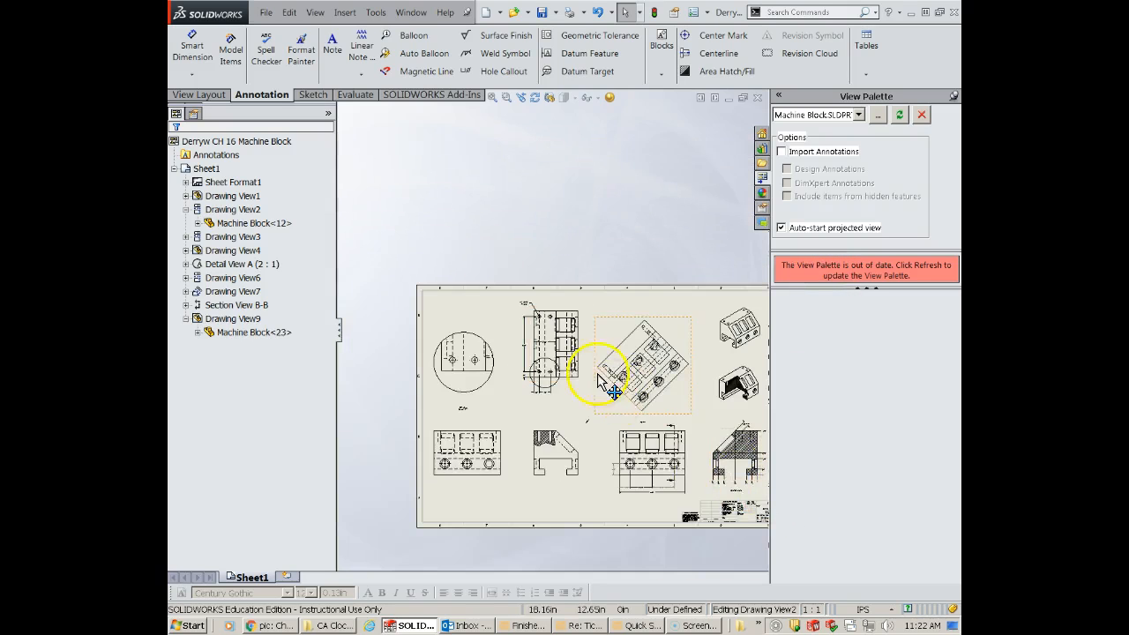
pyautogui.scroll(-5, 630, 375)
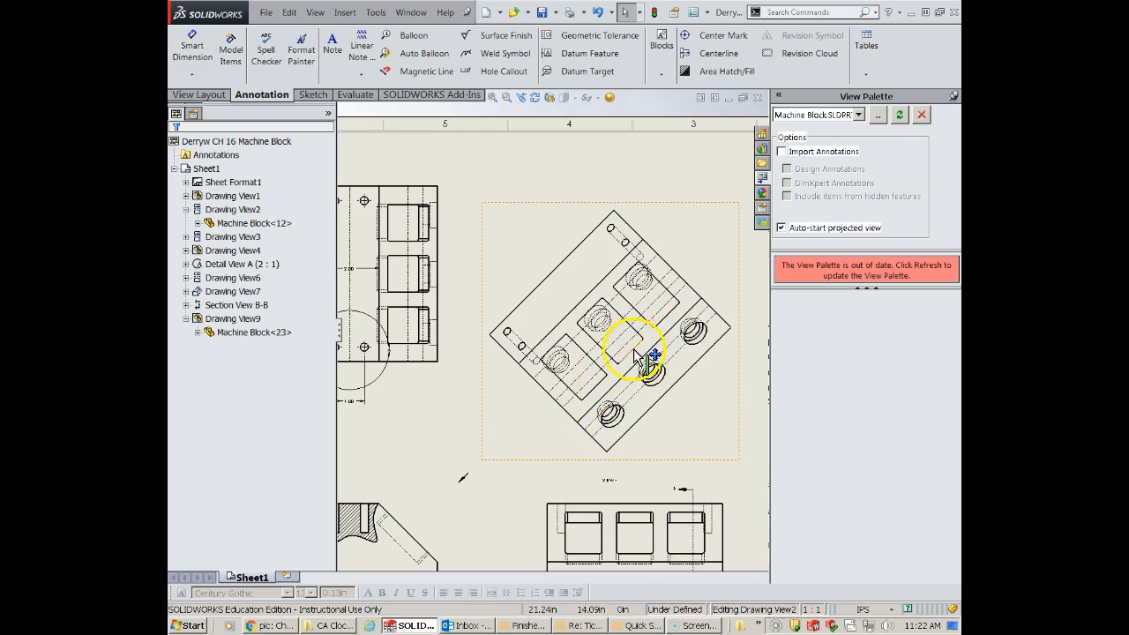
pyautogui.scroll(-2, 631, 349)
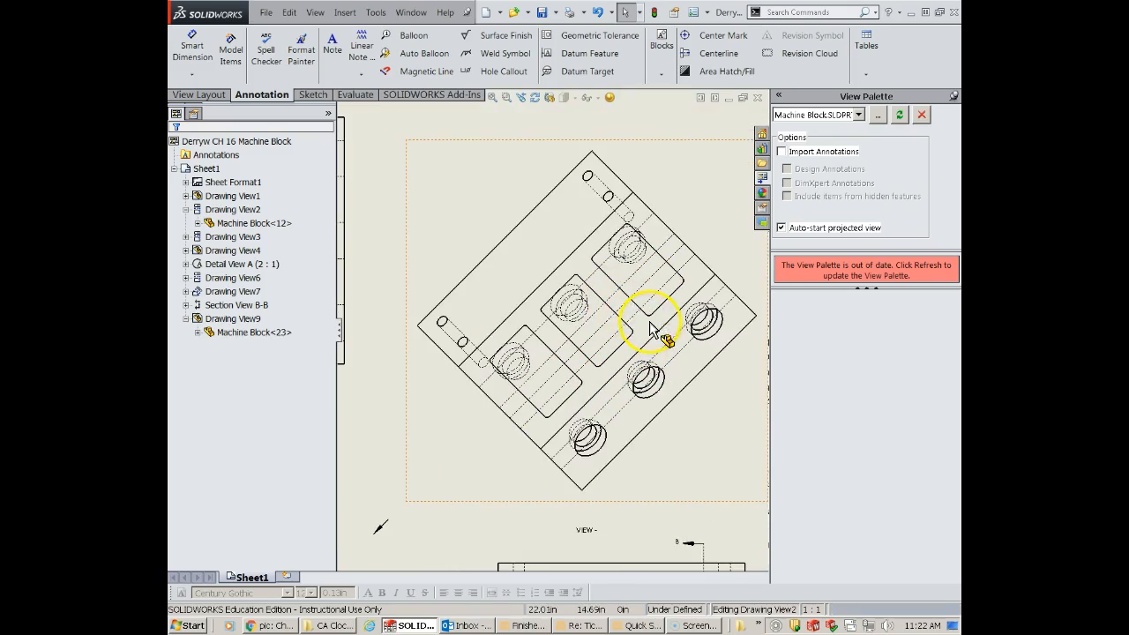
pyautogui.click(642, 318)
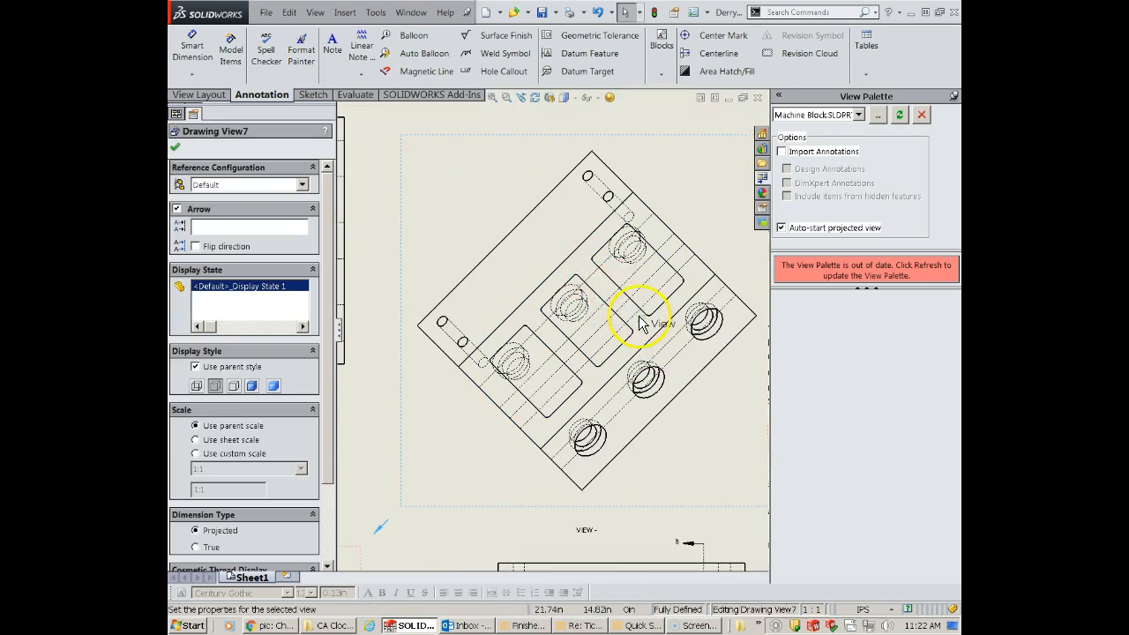
pyautogui.rightClick(595, 281)
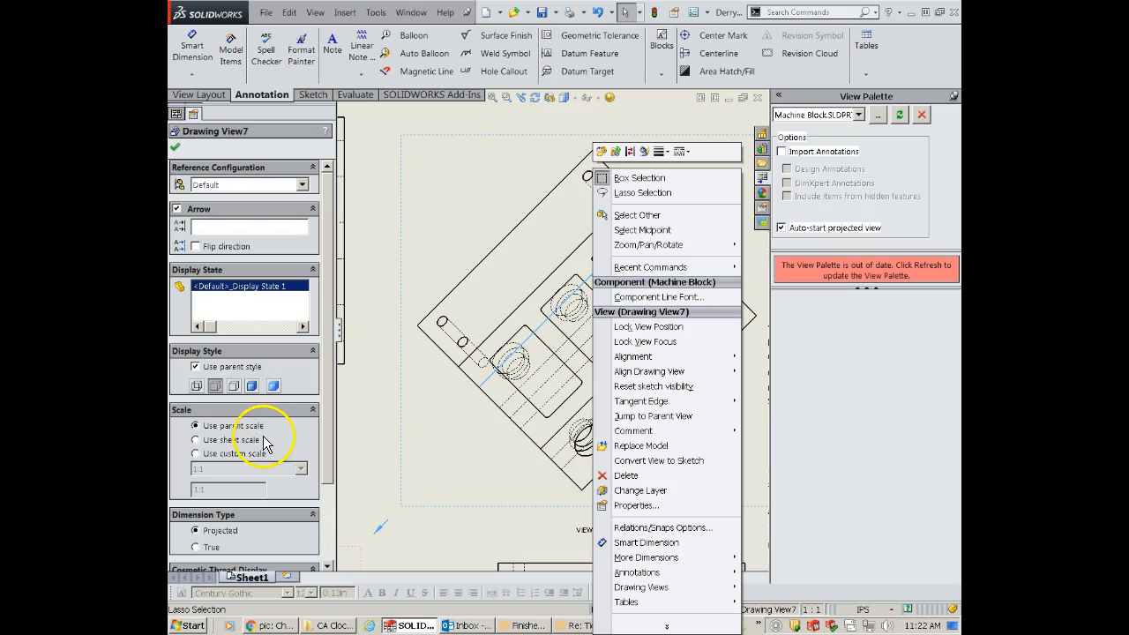
pyautogui.click(196, 367)
pyautogui.click(493, 171)
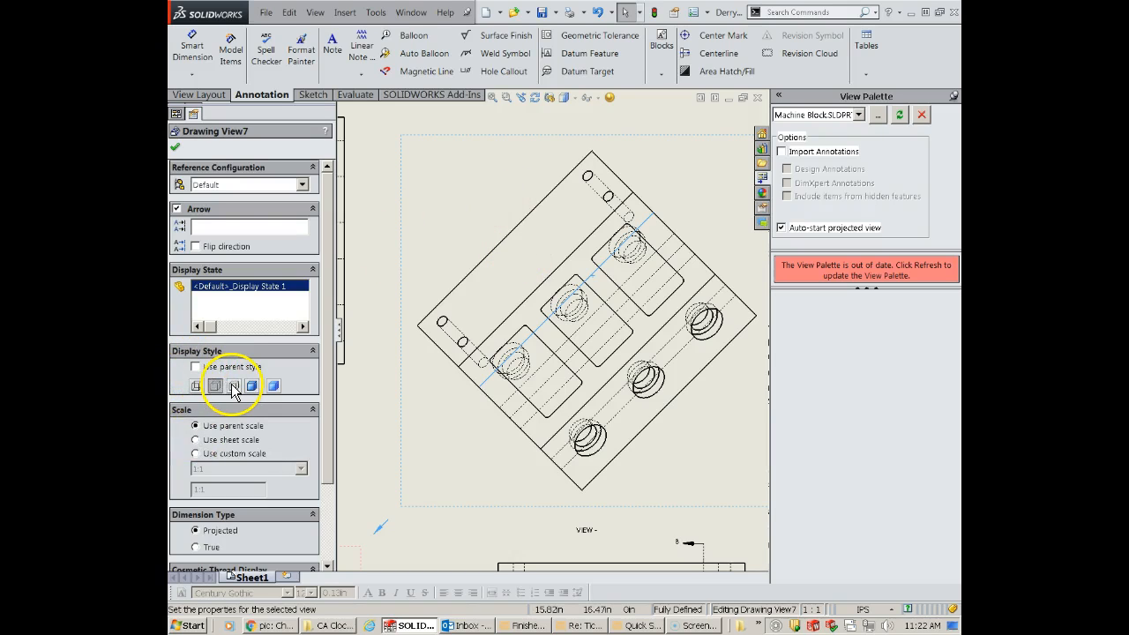
pyautogui.click(232, 386)
pyautogui.click(386, 467)
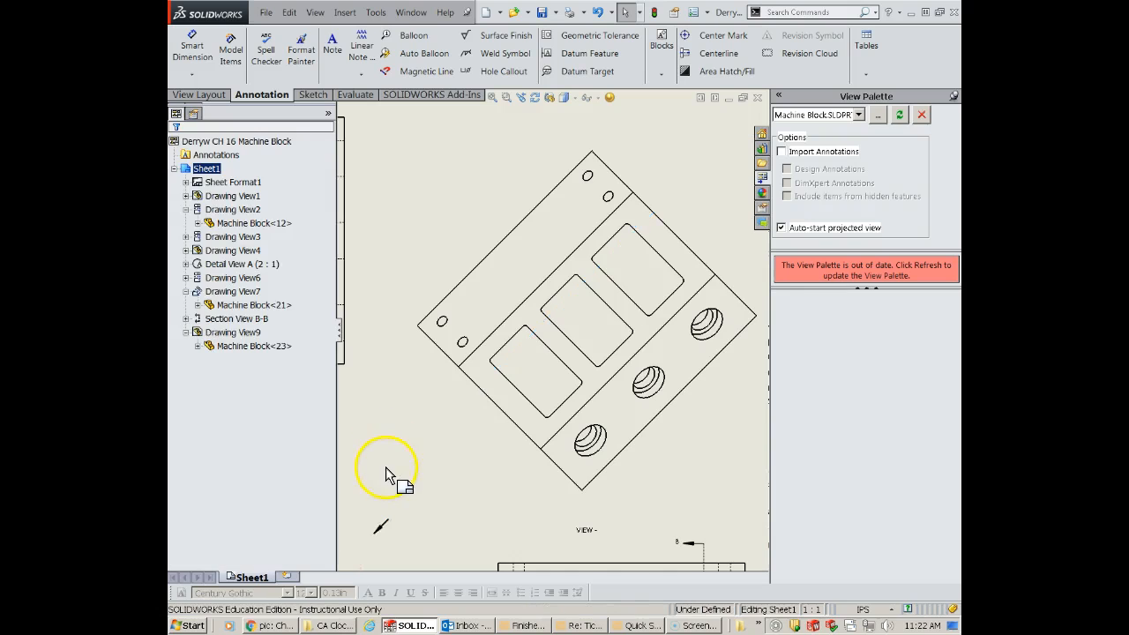
# - Override the parent style of the right view below the auxiliary view and display it with hidden lines removed
pyautogui.scroll(-3, 385, 472)
pyautogui.scroll(-2, 385, 490)
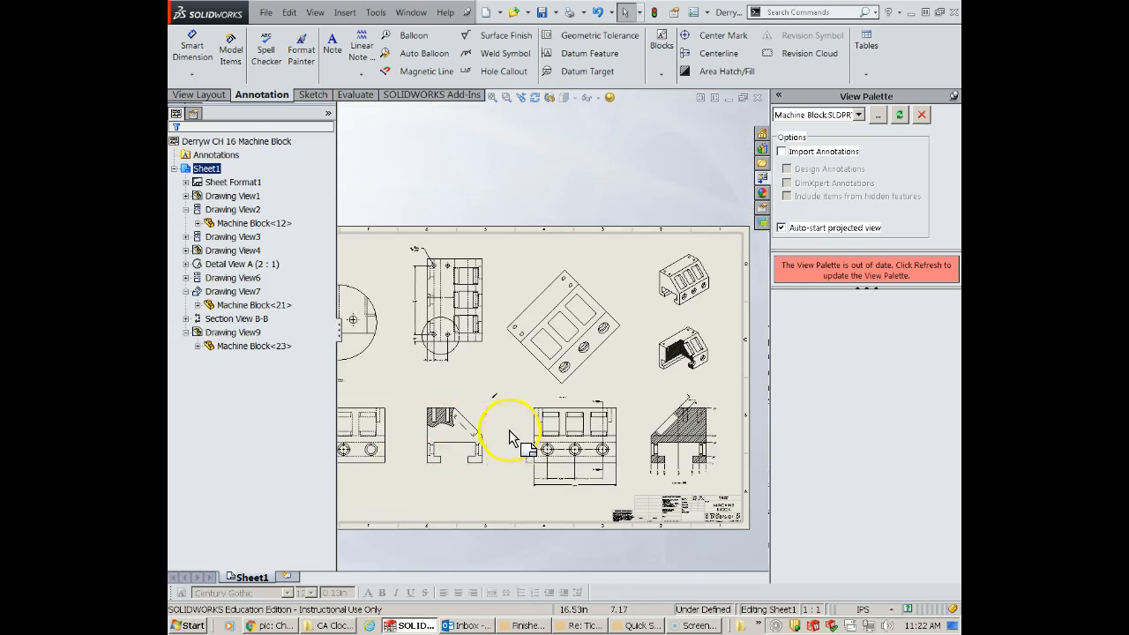
pyautogui.scroll(2, 538, 418)
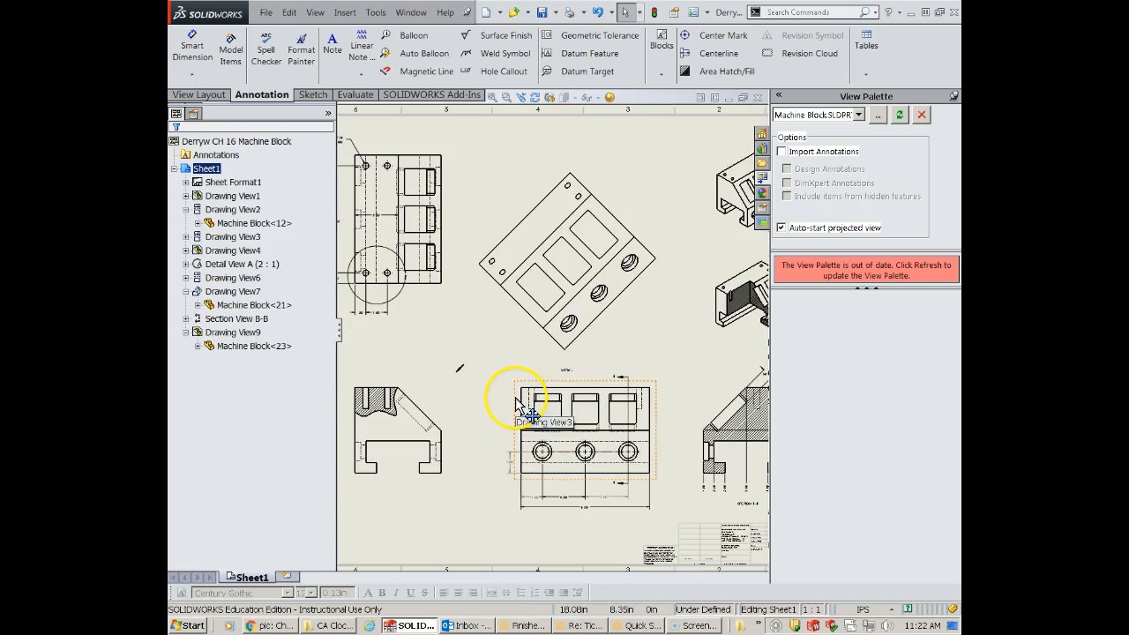
pyautogui.click(517, 401)
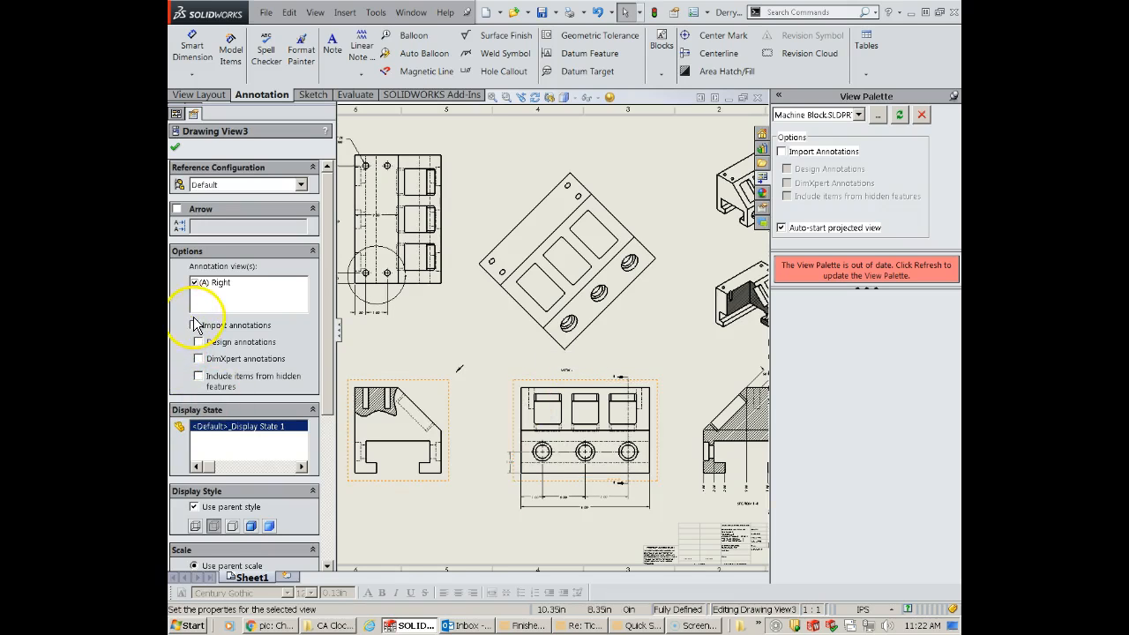
pyautogui.click(472, 364)
pyautogui.click(494, 383)
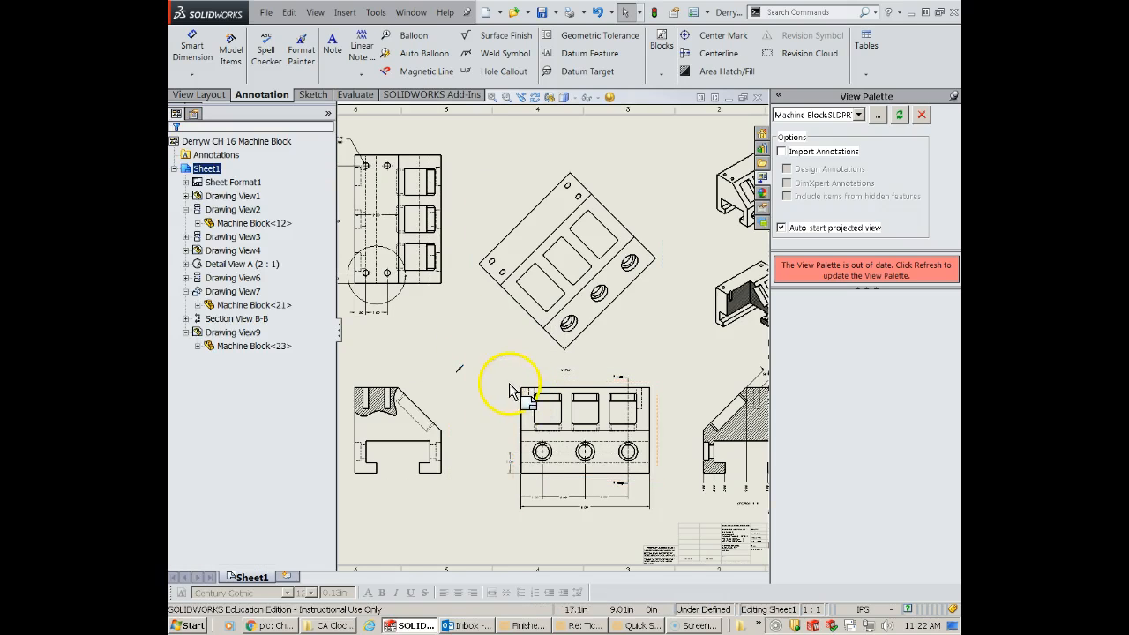
pyautogui.click(517, 380)
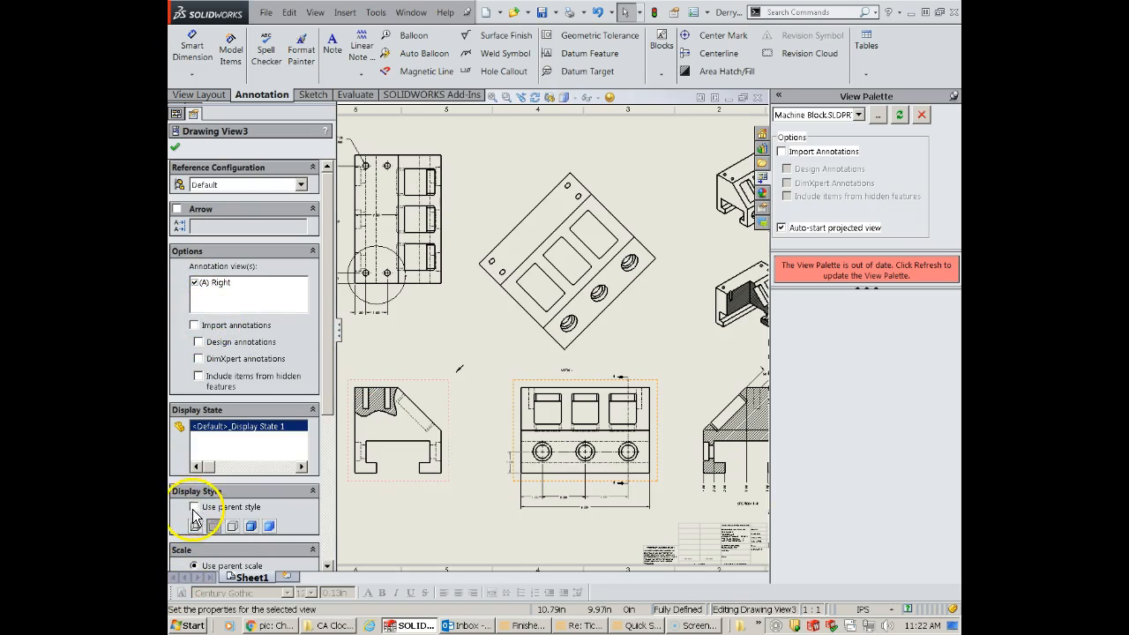
pyautogui.click(493, 492)
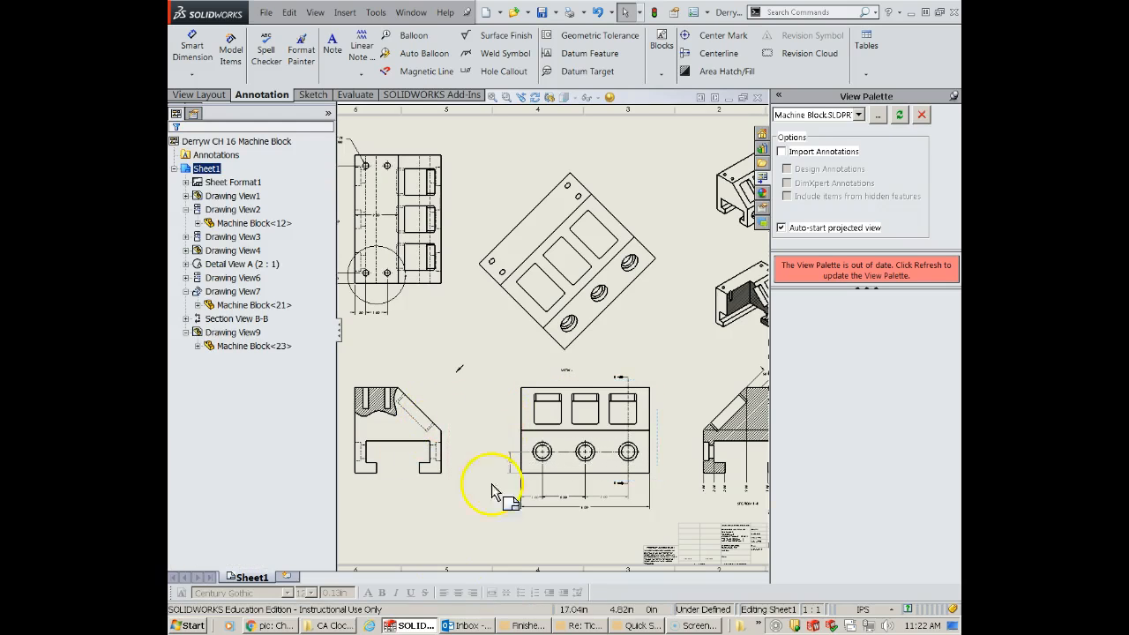
# - Override the parent style of the projected view below the detail circle and display it with hidden lines removed
pyautogui.scroll(6, 435, 406)
pyautogui.scroll(-3, 446, 363)
pyautogui.scroll(3, 459, 349)
pyautogui.click(498, 324)
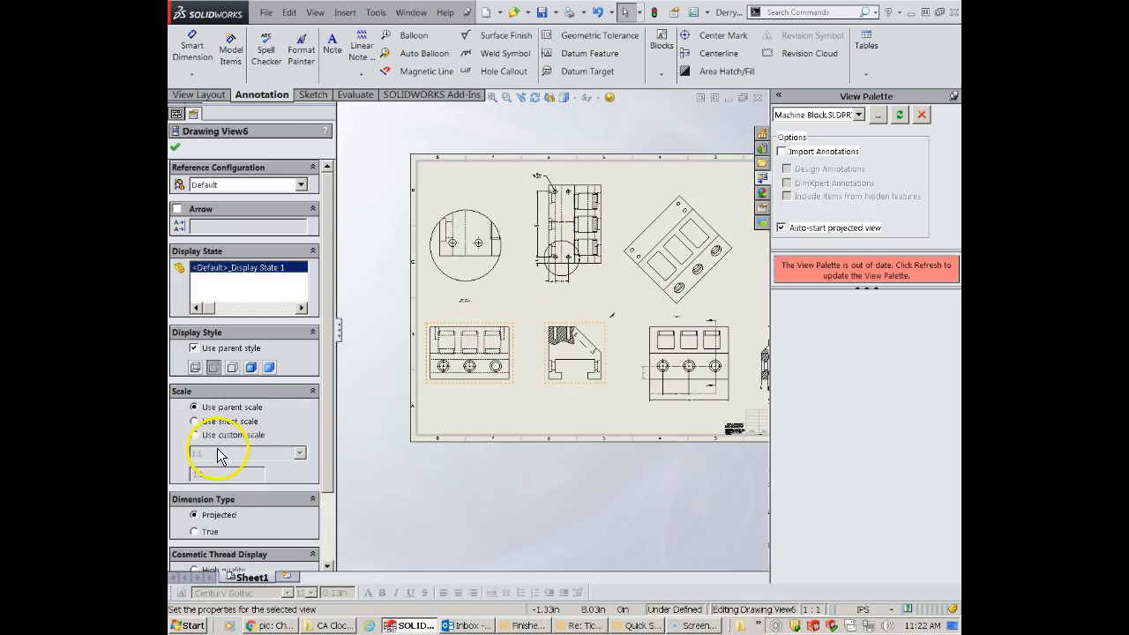
pyautogui.click(194, 348)
pyautogui.click(232, 367)
pyautogui.click(577, 307)
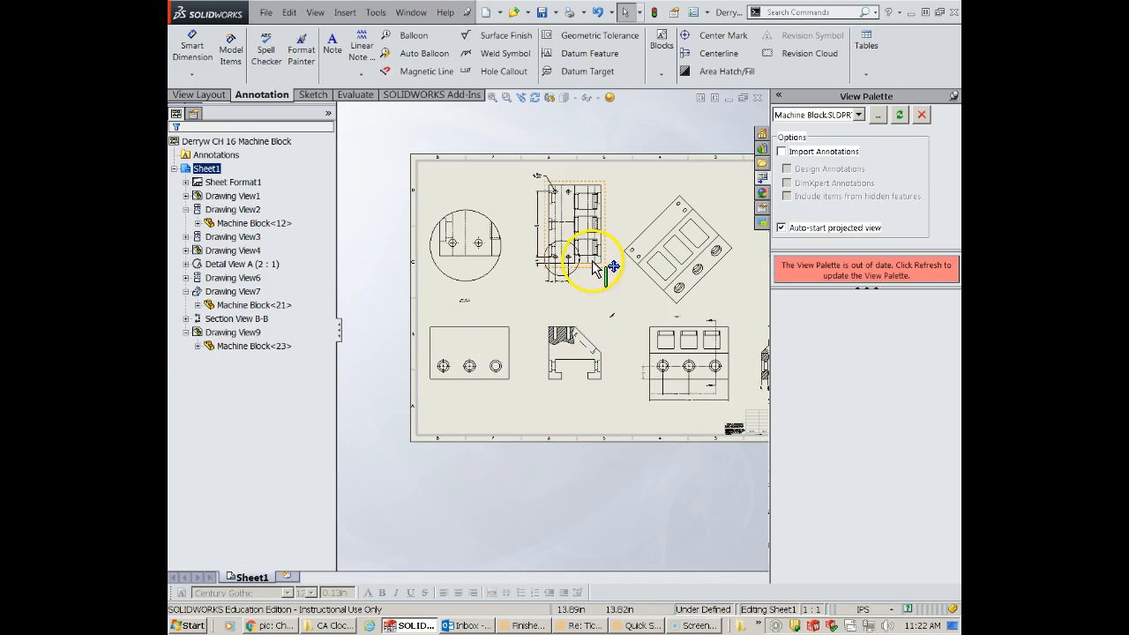
# - Turn off the parent style for the top view and display it with hidden lines removed
pyautogui.click(585, 275)
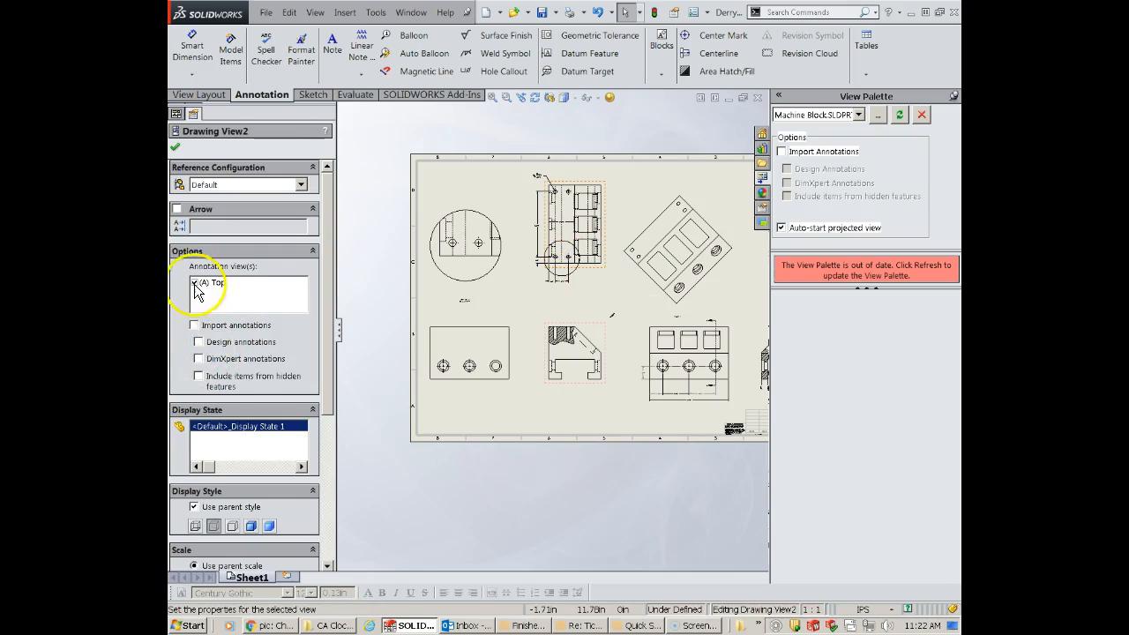
pyautogui.click(195, 507)
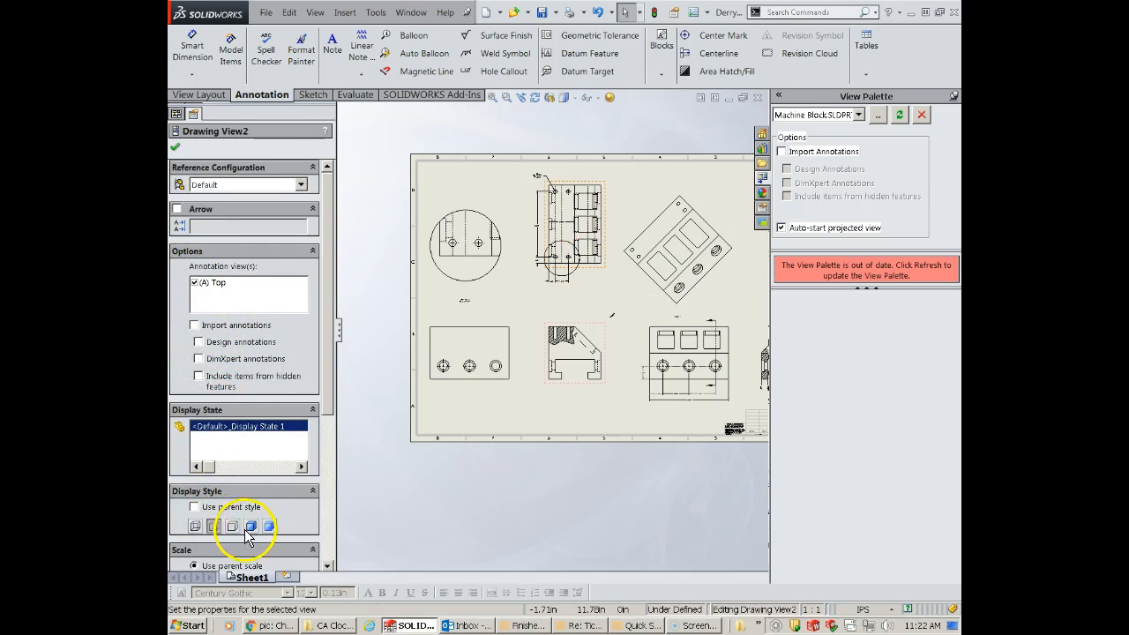
pyautogui.click(233, 527)
pyautogui.click(529, 415)
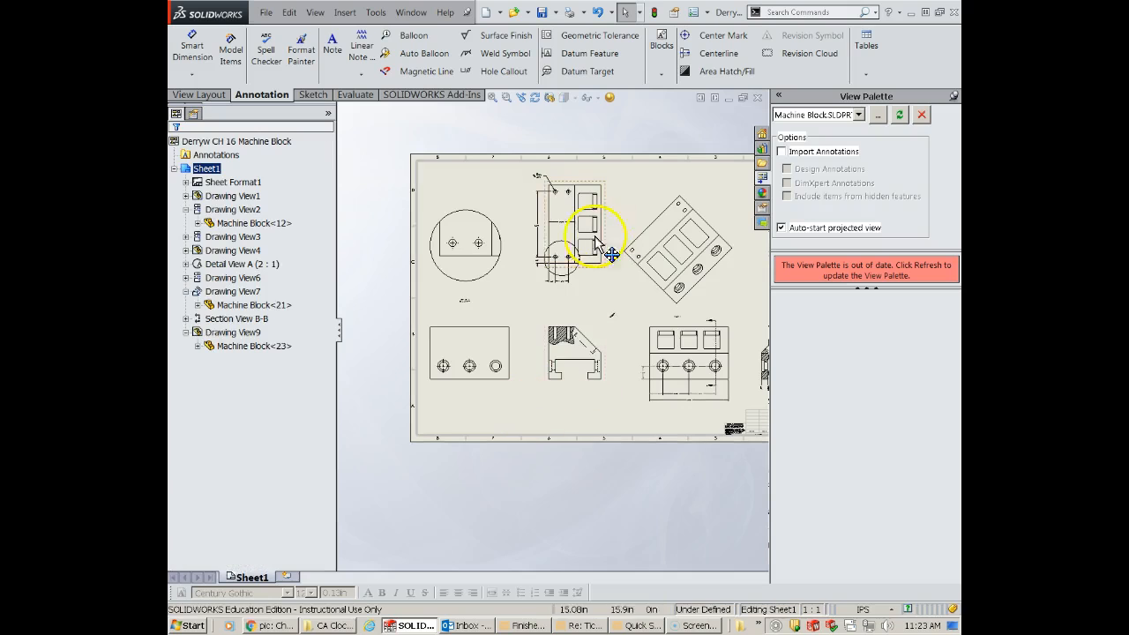
# - Import the entire model's marked dimensions into the auxiliary view using Model Items, with duplicates eliminated and sketch dimension placement used
pyautogui.scroll(-5, 600, 265)
pyautogui.scroll(5, 639, 322)
pyautogui.scroll(-6, 656, 300)
pyautogui.moveTo(655, 291)
pyautogui.mouseDown(button='middle')
pyautogui.moveTo(661, 330)
pyautogui.moveTo(640, 370)
pyautogui.mouseUp(button='middle')
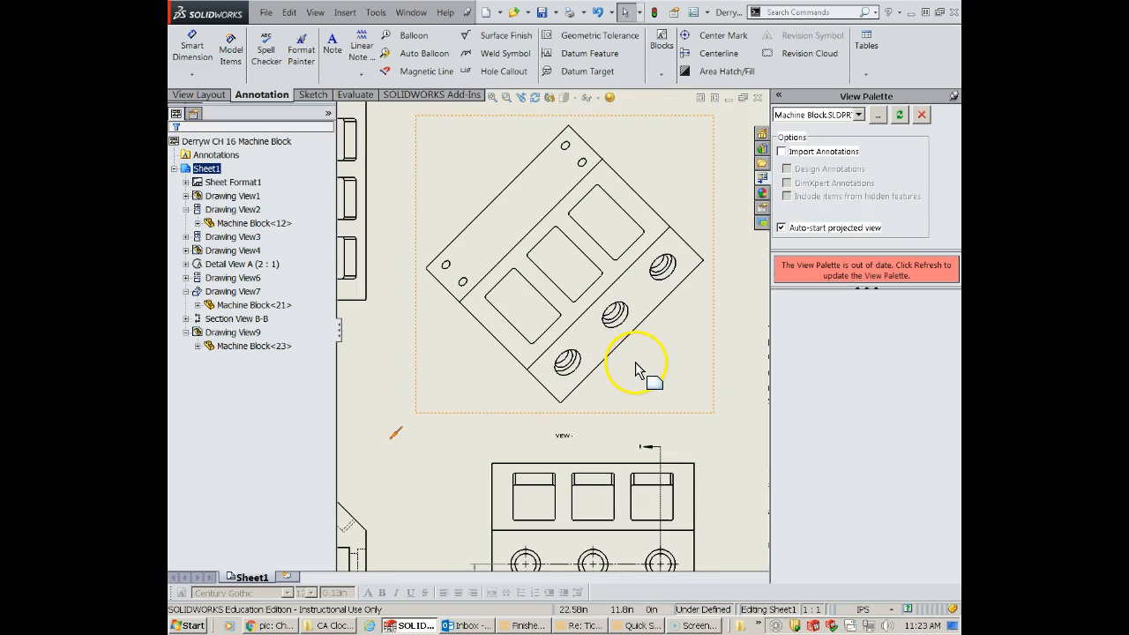
pyautogui.click(504, 115)
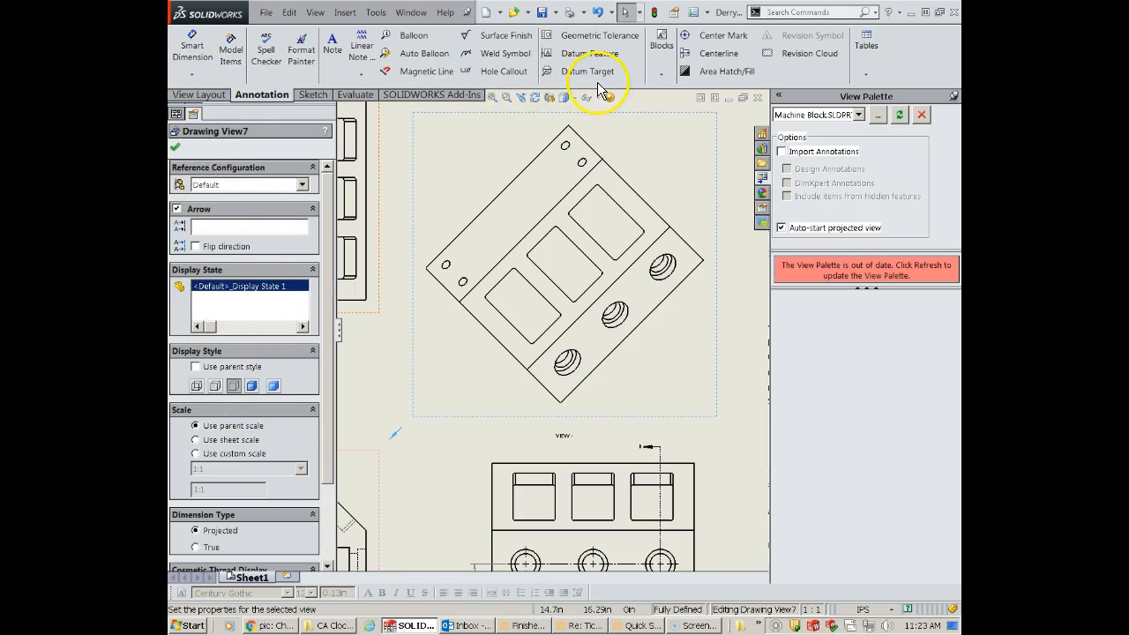
pyautogui.scroll(-3, 327, 206)
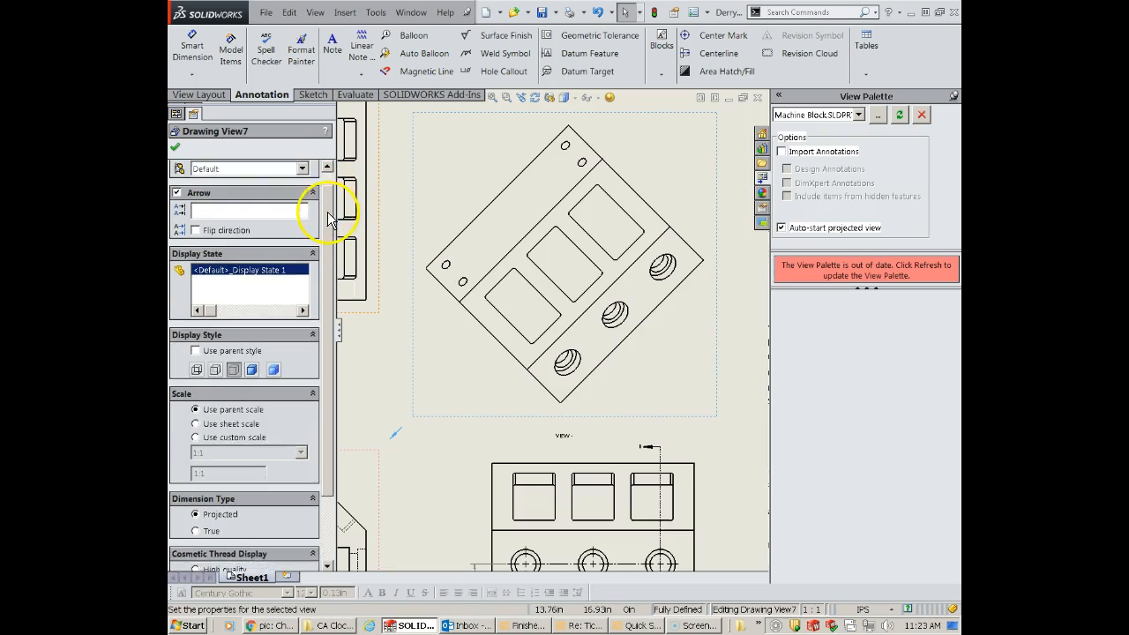
pyautogui.click(231, 55)
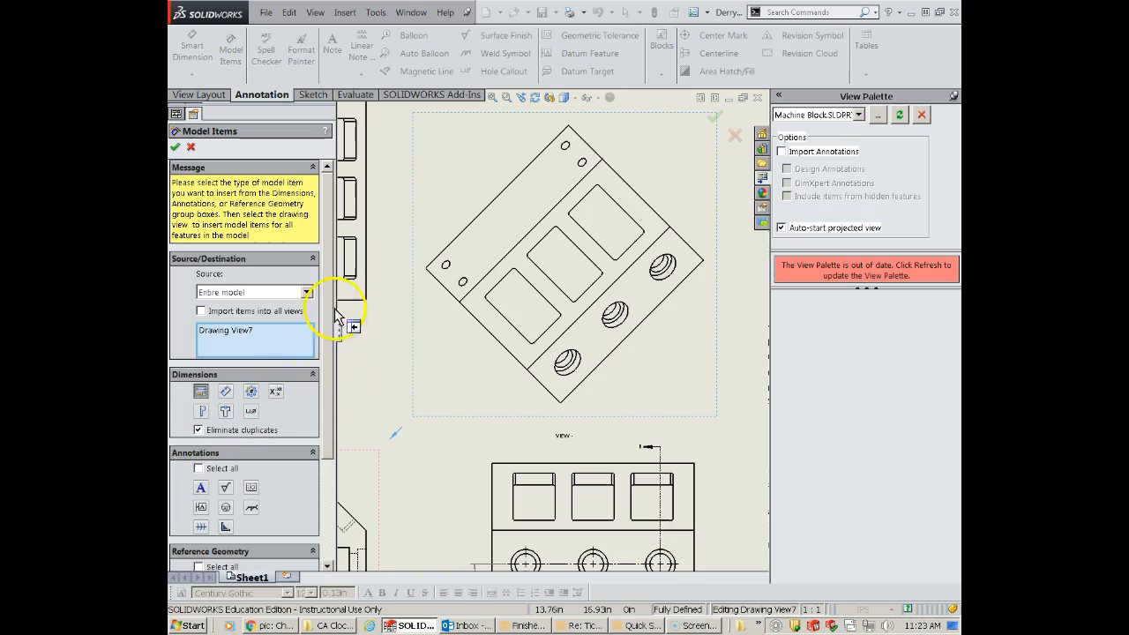
pyautogui.scroll(-3, 339, 414)
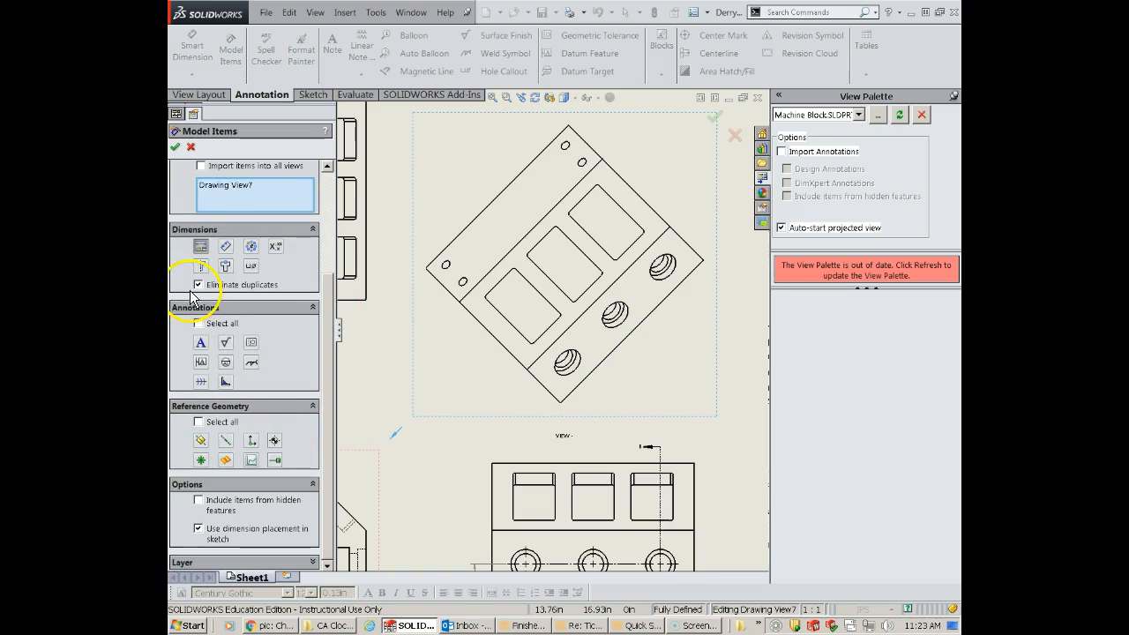
pyautogui.click(176, 148)
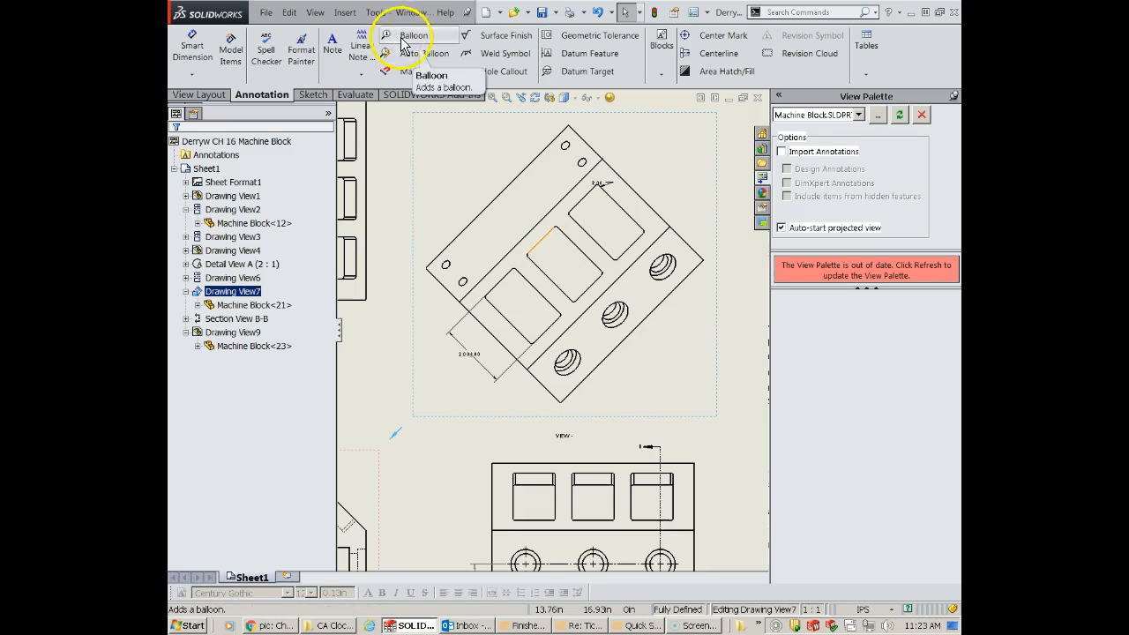
pyautogui.scroll(3, 491, 370)
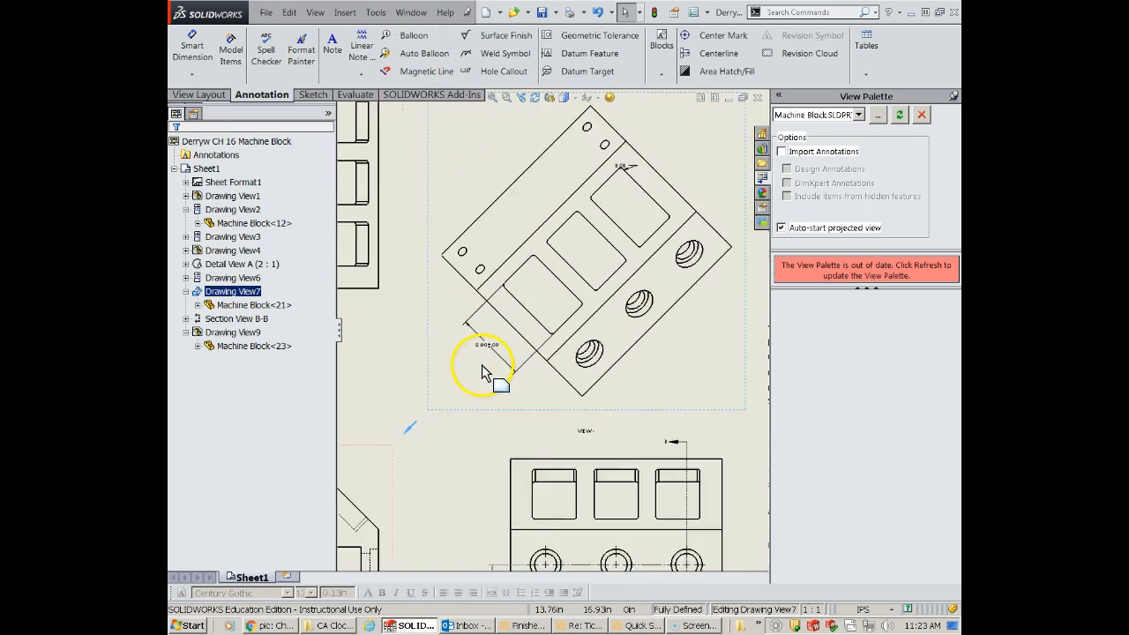
# - Reposition the auxiliary view's imported dimensions, placing the pocket corner radius outside the outline and the pocket length farther from the block
pyautogui.scroll(-2, 562, 264)
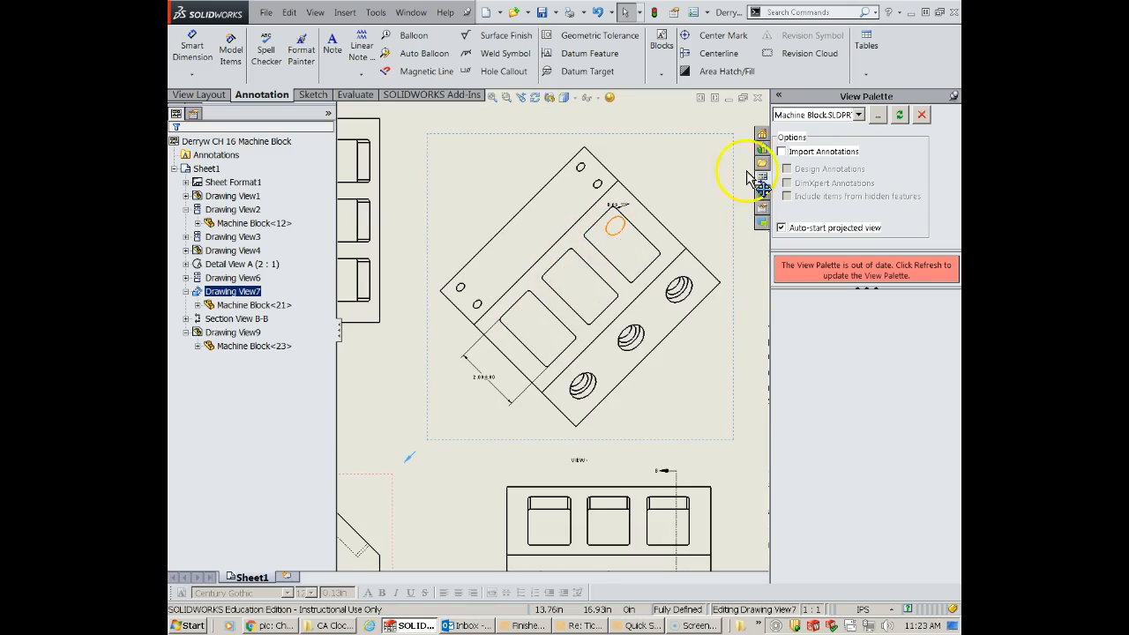
pyautogui.scroll(-2, 714, 185)
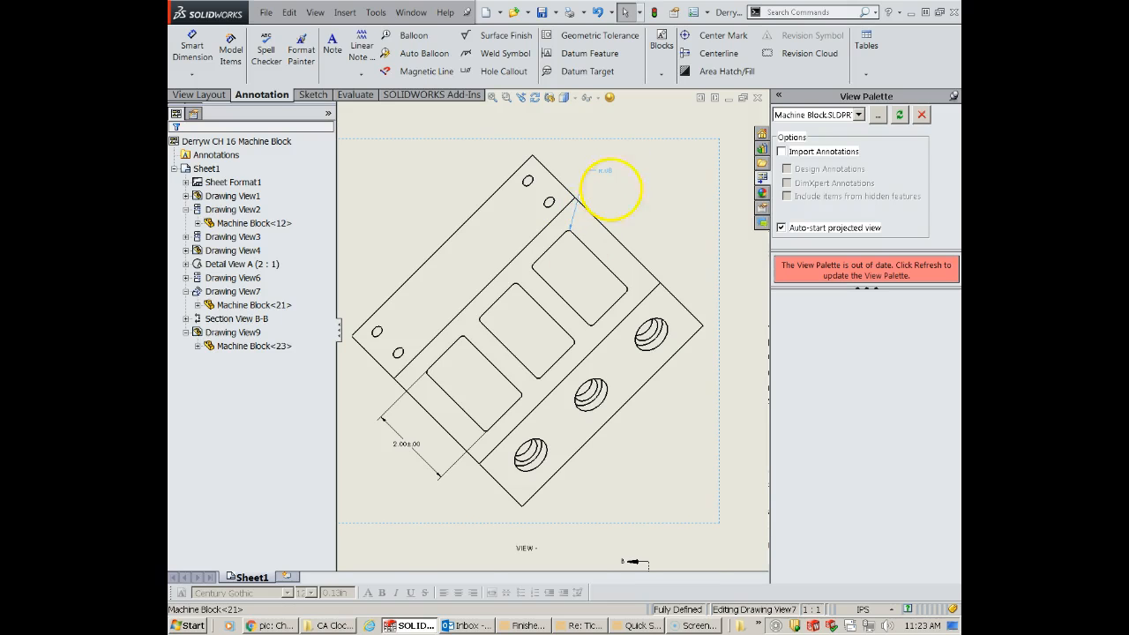
pyautogui.moveTo(401, 449); pyautogui.dragTo(393, 465)
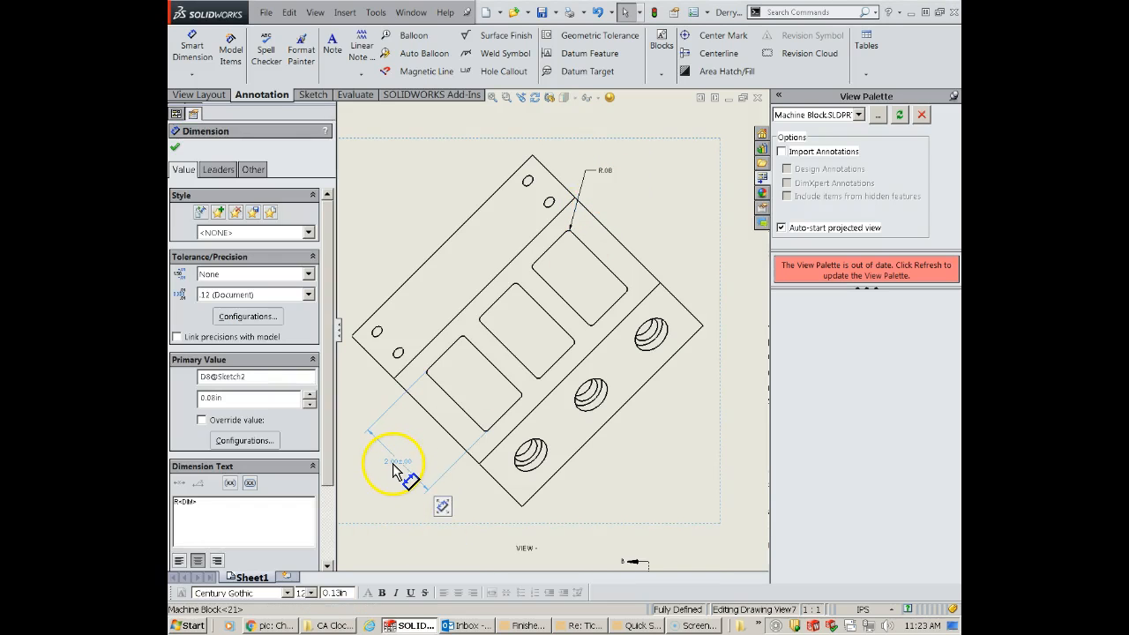
pyautogui.scroll(4, 549, 329)
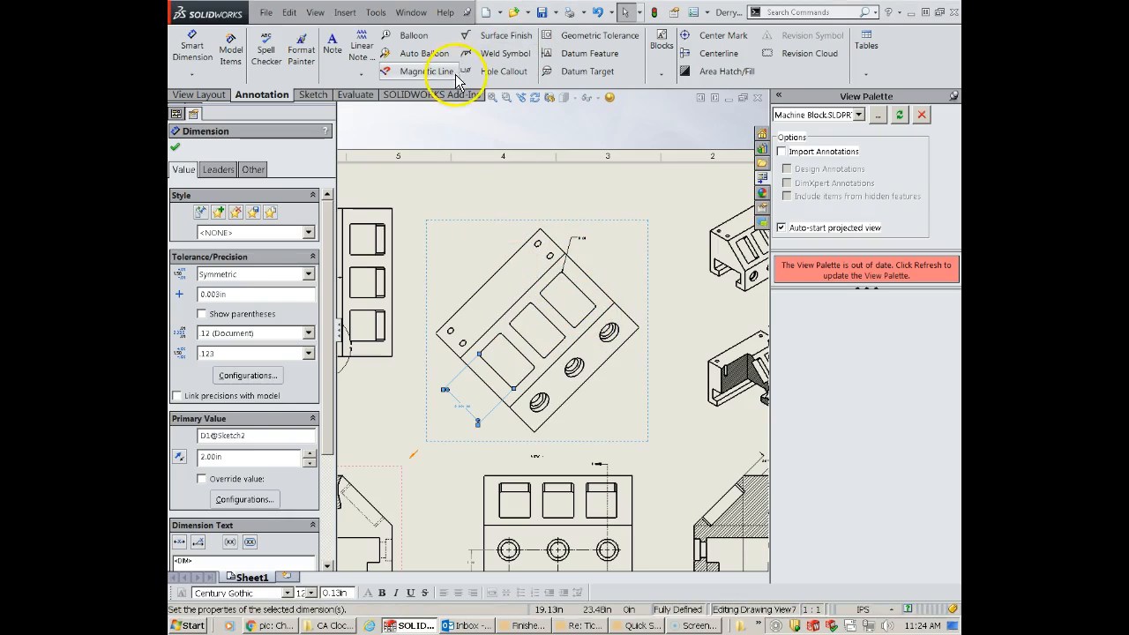
# - Add a lengthwise centerline through the three rectangular pockets in the auxiliary view, midway between the two long edges flanking them
pyautogui.click(706, 54)
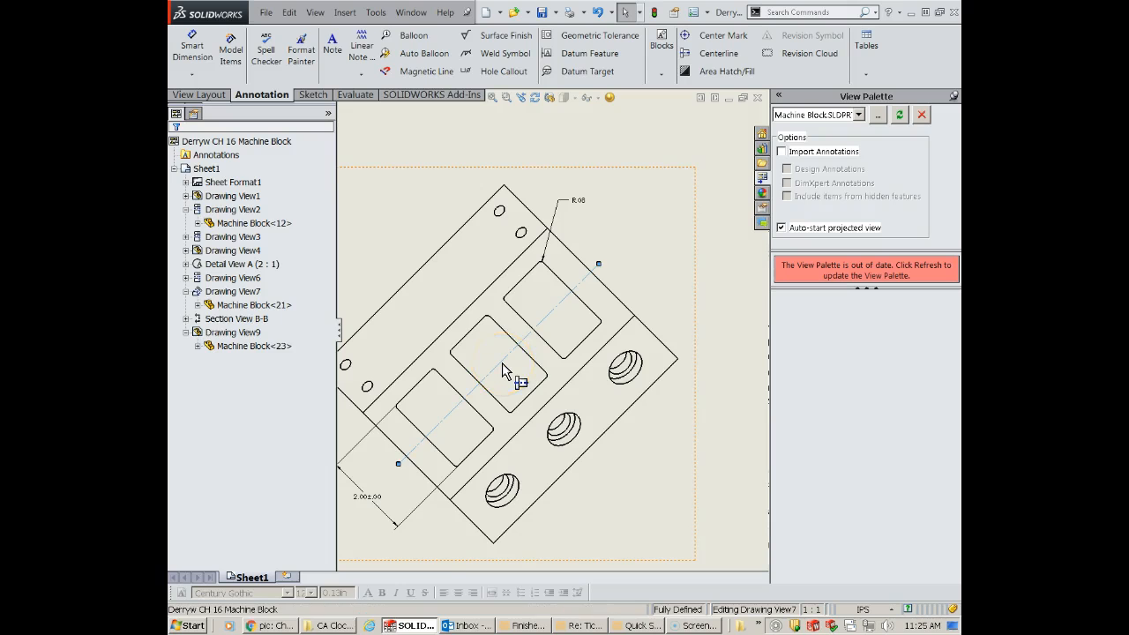
pyautogui.press('Delete')
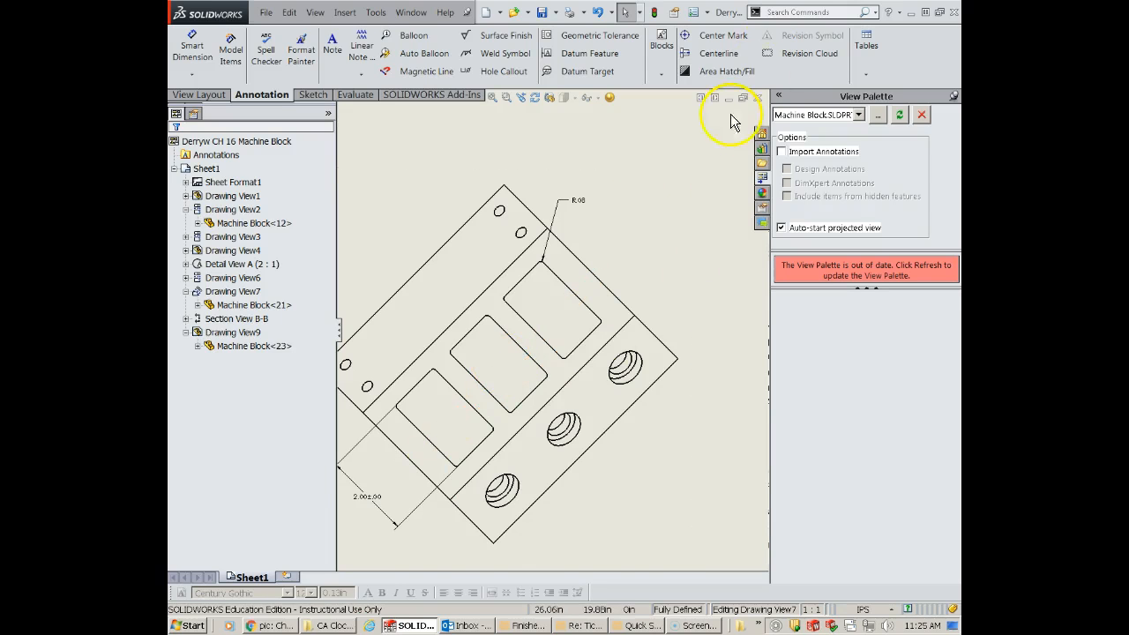
pyautogui.click(710, 53)
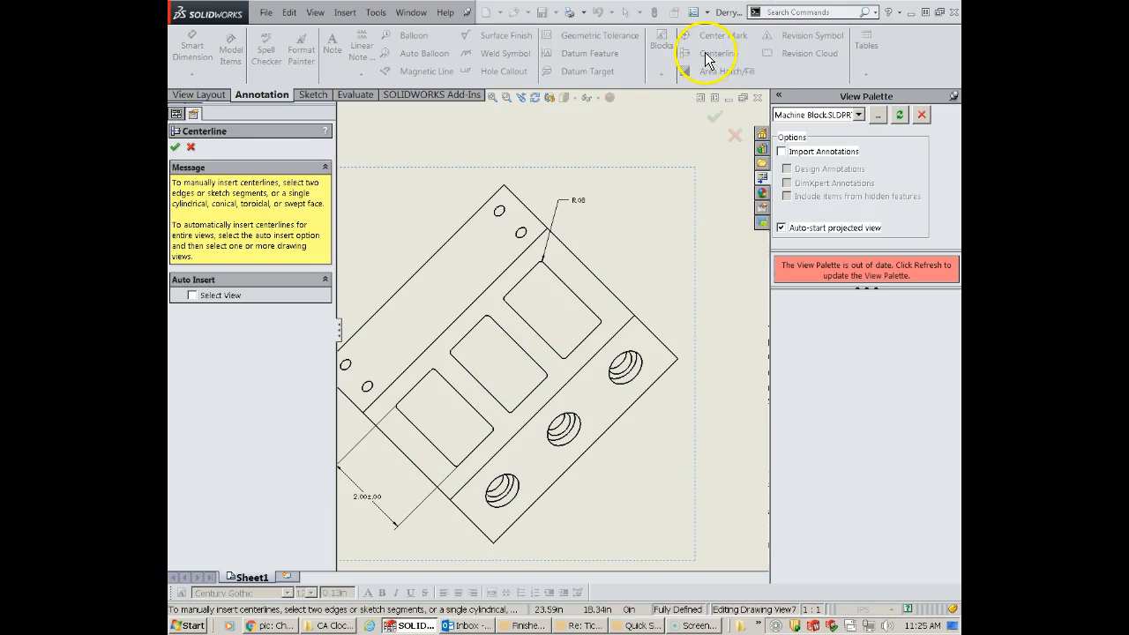
pyautogui.click(470, 317)
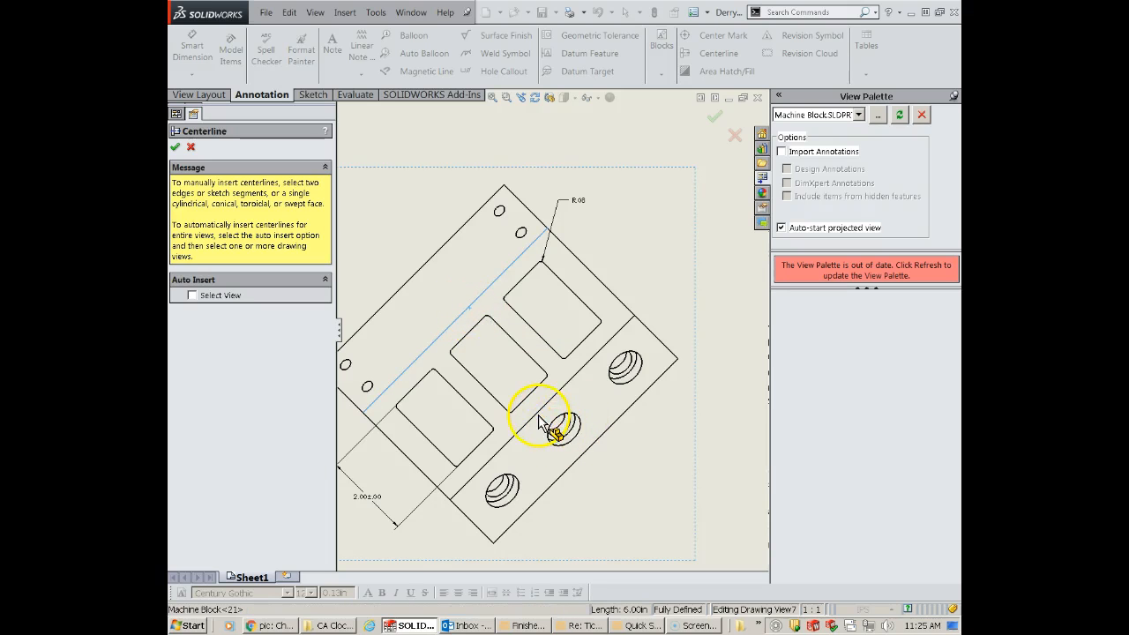
pyautogui.click(538, 418)
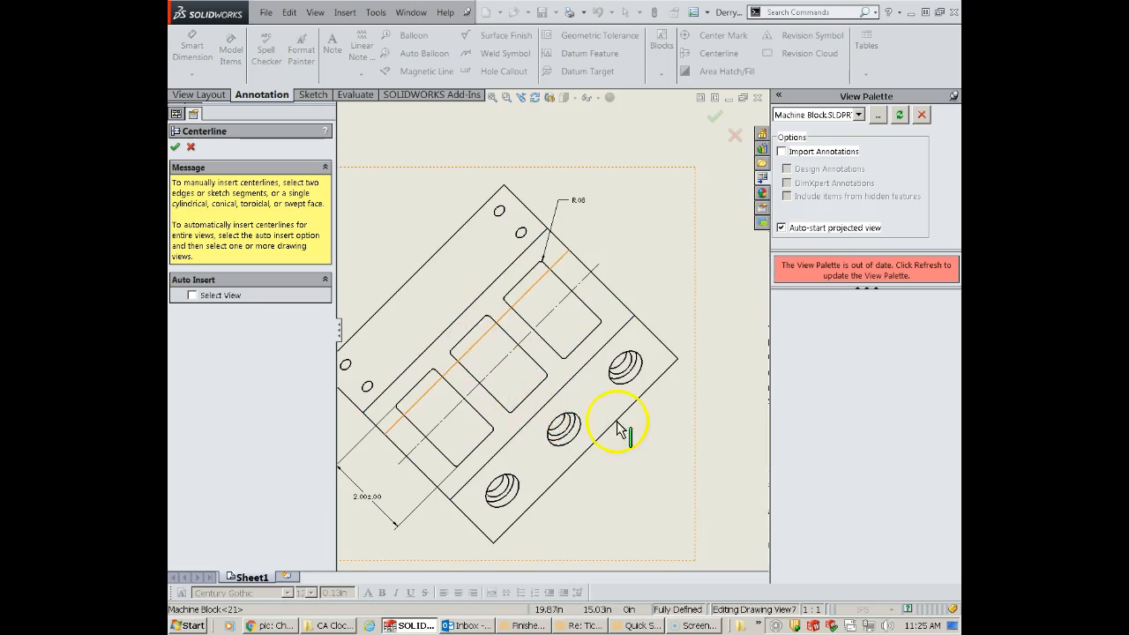
# - Try a centerline across the middle rectangular pocket of the auxiliary view, and remove it again
pyautogui.scroll(3, 525, 401)
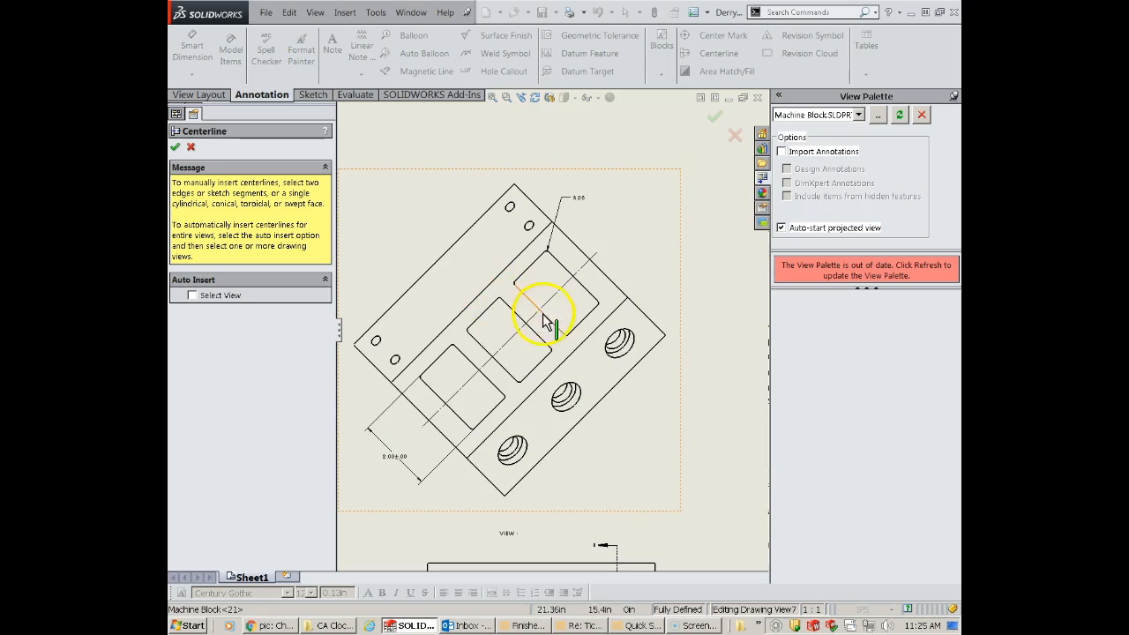
pyautogui.scroll(-2, 510, 310)
pyautogui.scroll(2, 529, 335)
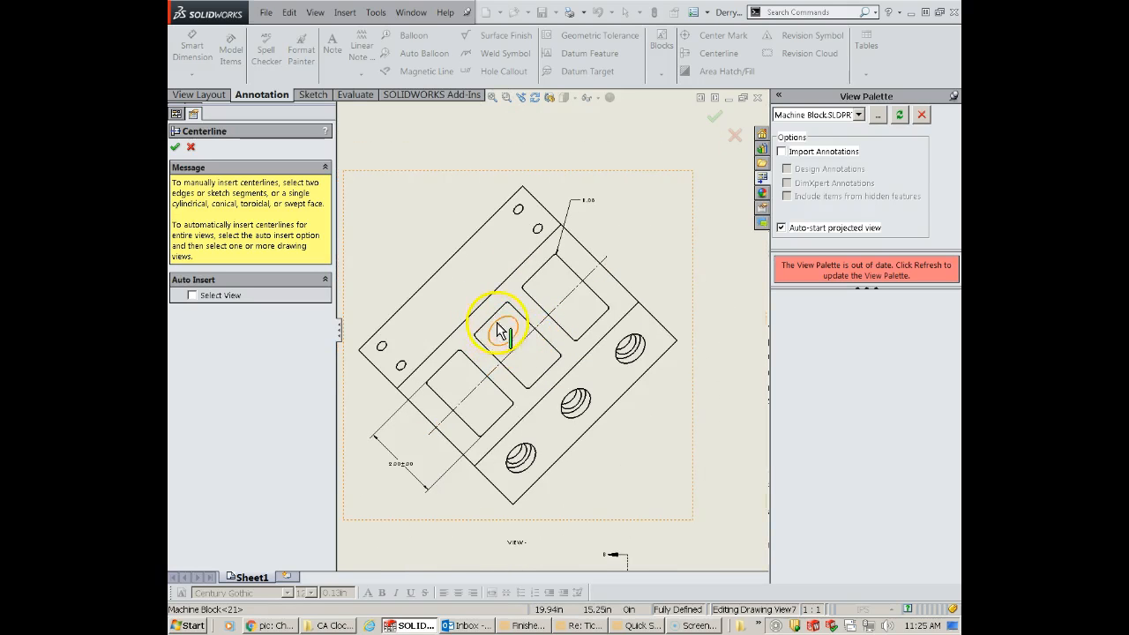
pyautogui.click(527, 323)
pyautogui.click(499, 363)
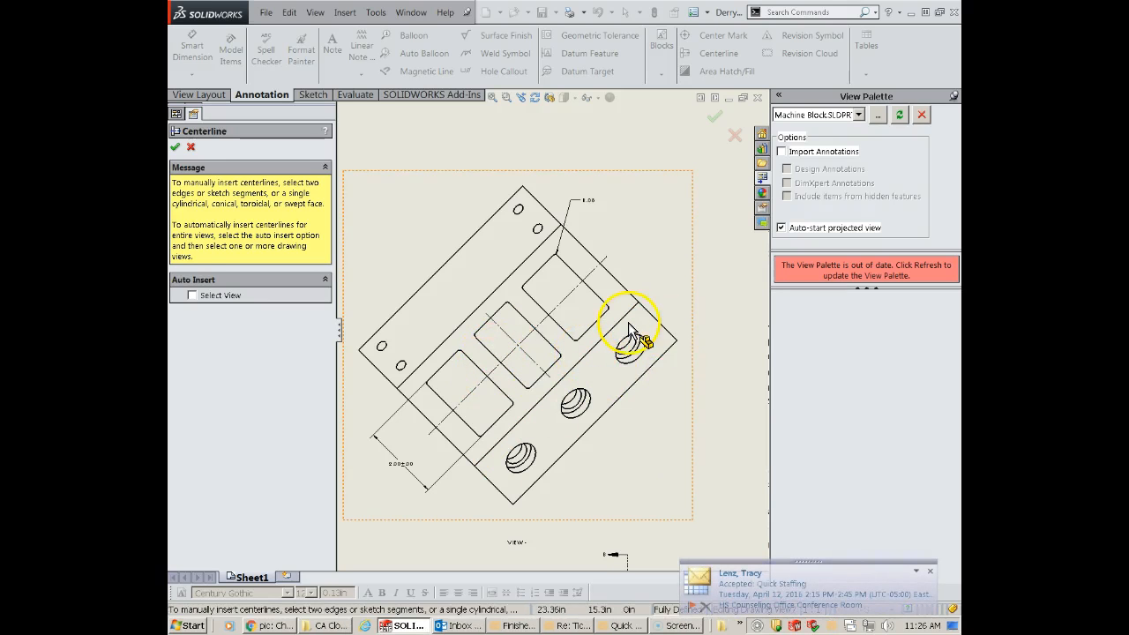
pyautogui.press('Escape')
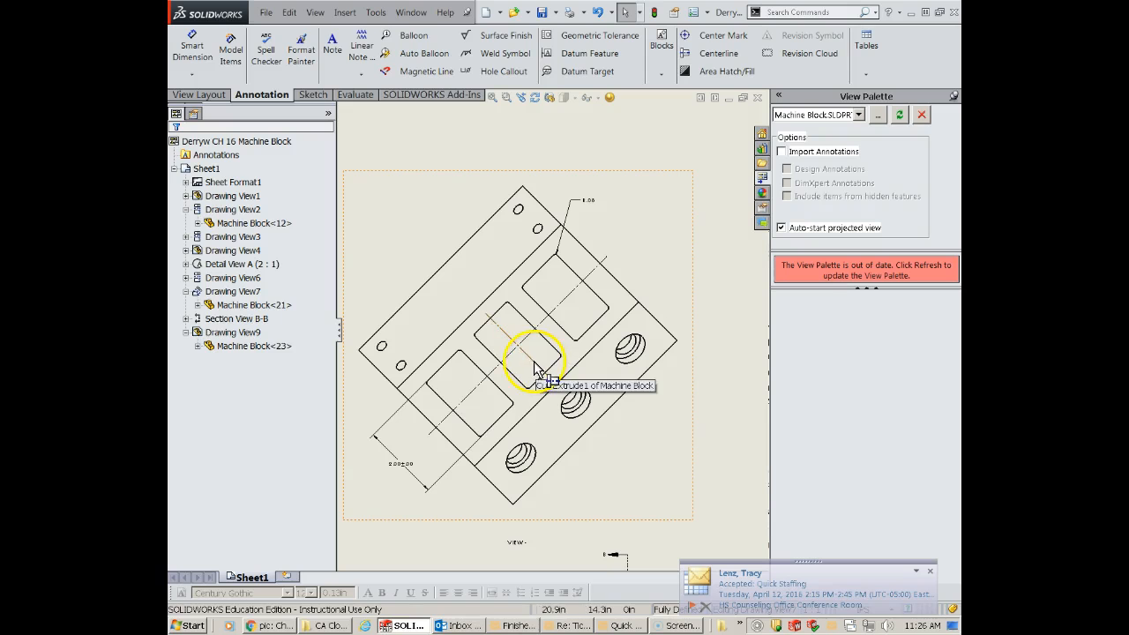
pyautogui.click(531, 370)
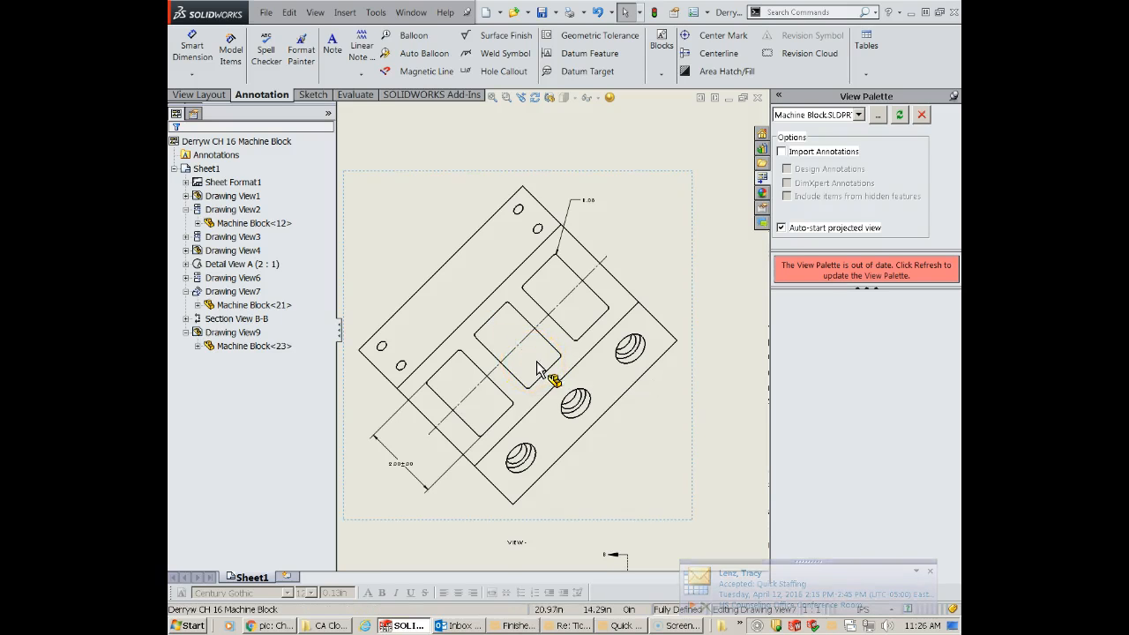
pyautogui.scroll(3, 531, 374)
pyautogui.scroll(-2, 529, 366)
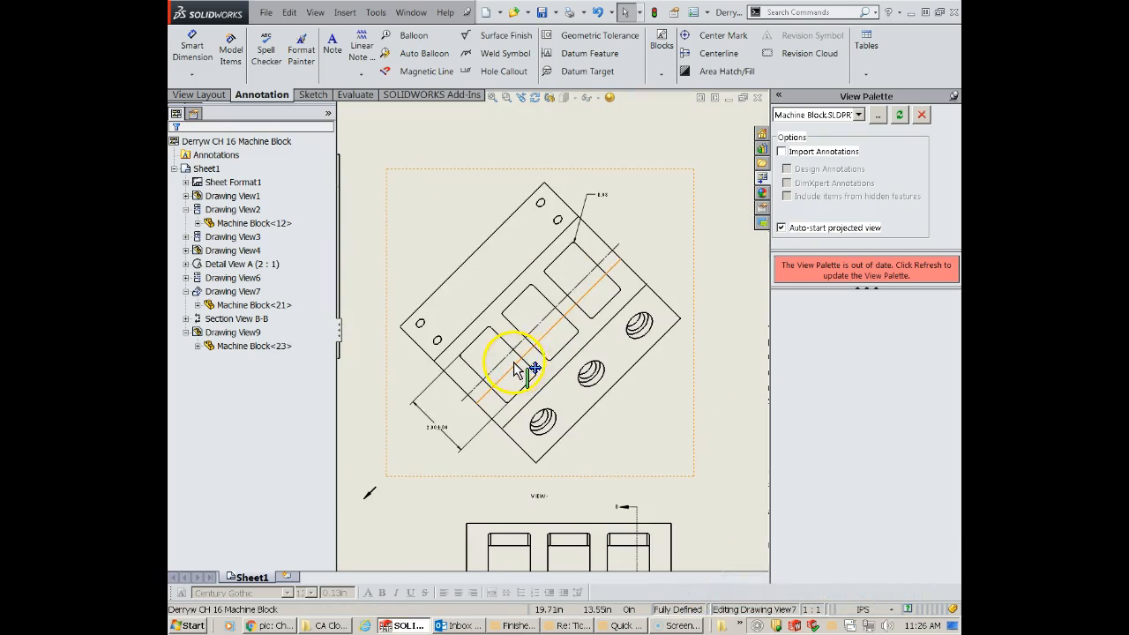
pyautogui.scroll(-2, 517, 372)
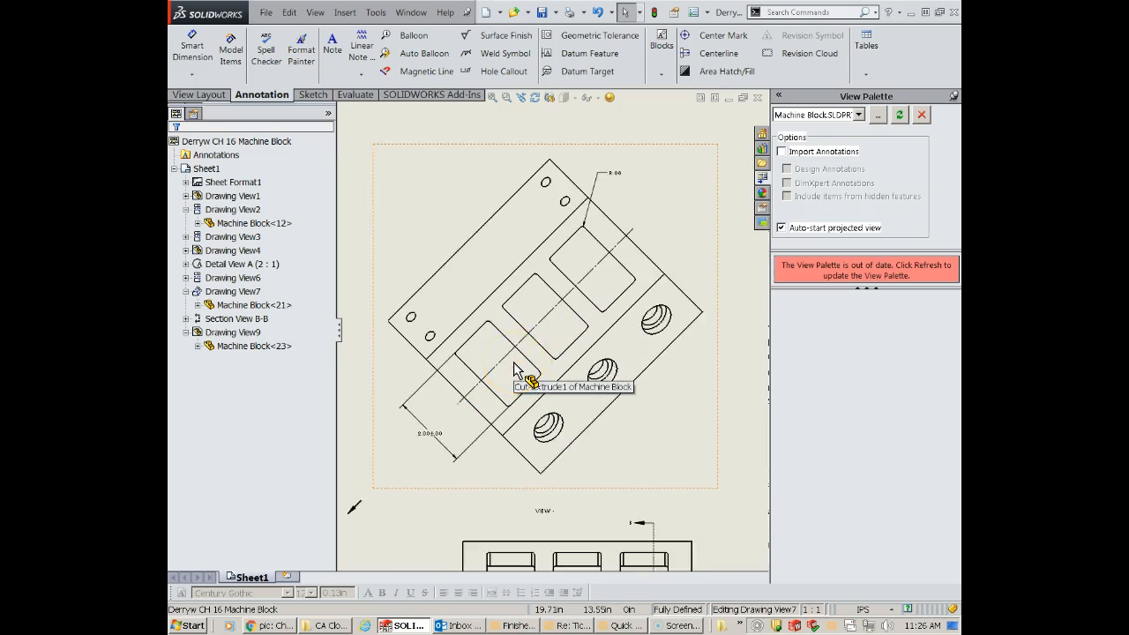
pyautogui.click(191, 49)
pyautogui.click(456, 408)
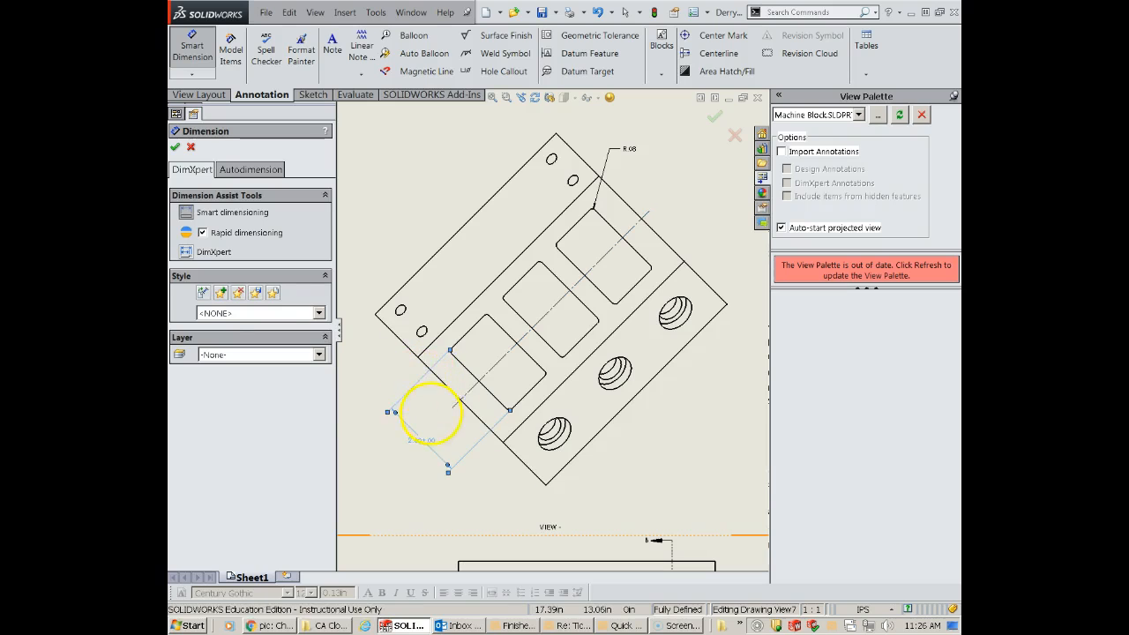
pyautogui.click(399, 388)
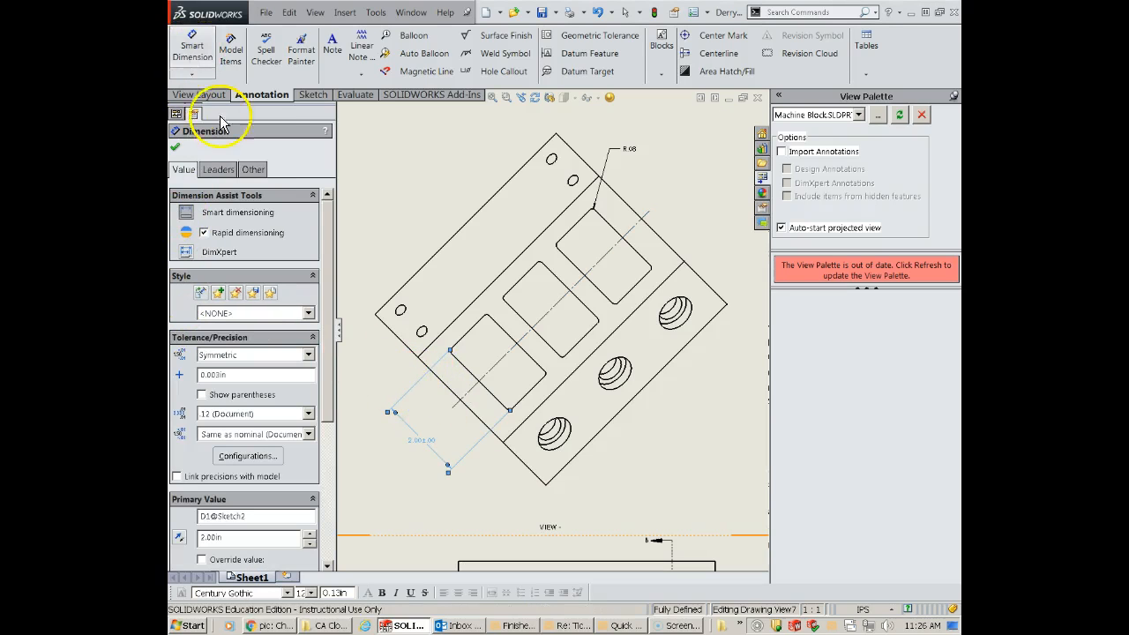
pyautogui.click(455, 407)
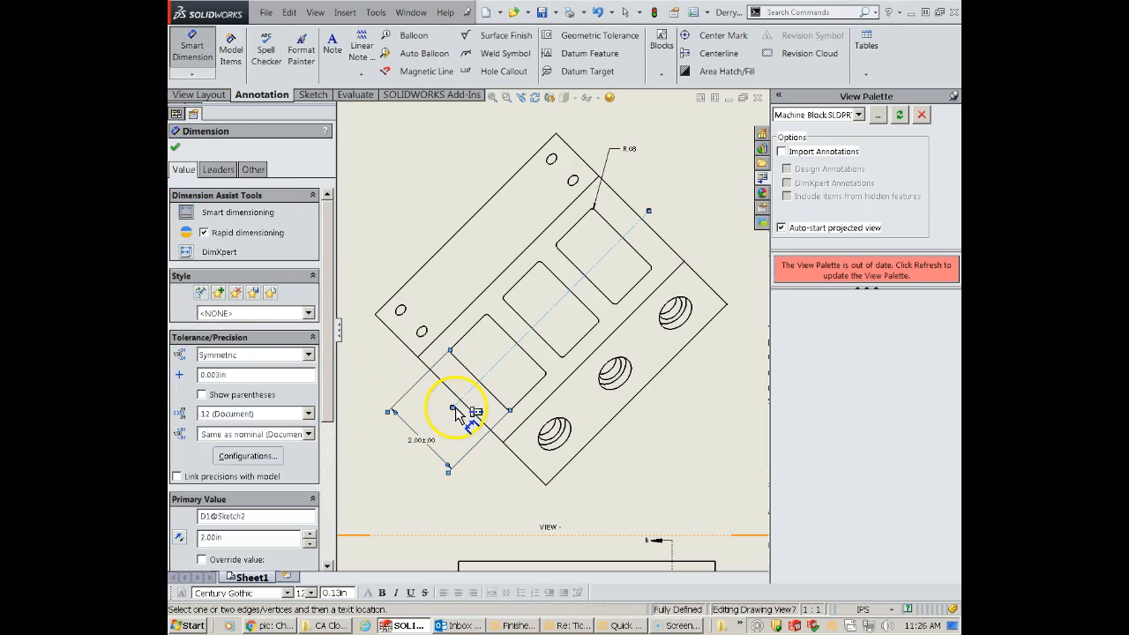
pyautogui.click(174, 147)
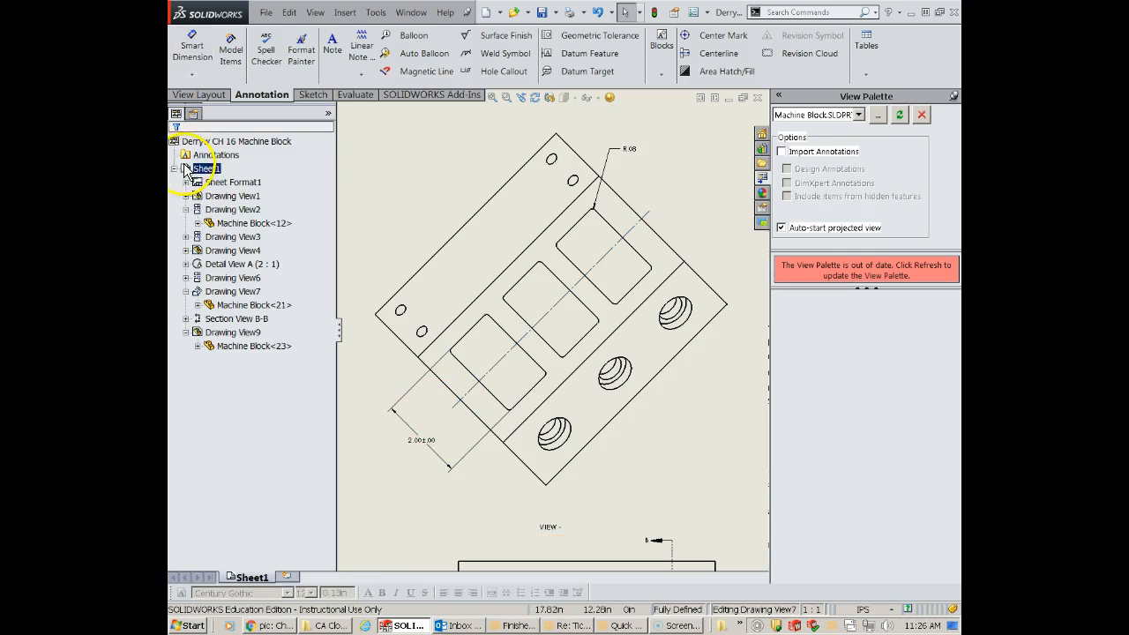
# - Dimension the distance from the lower-left pocket's upper edge to the lengthwise centerline, placing it inside the pocket length dimension
pyautogui.click(196, 50)
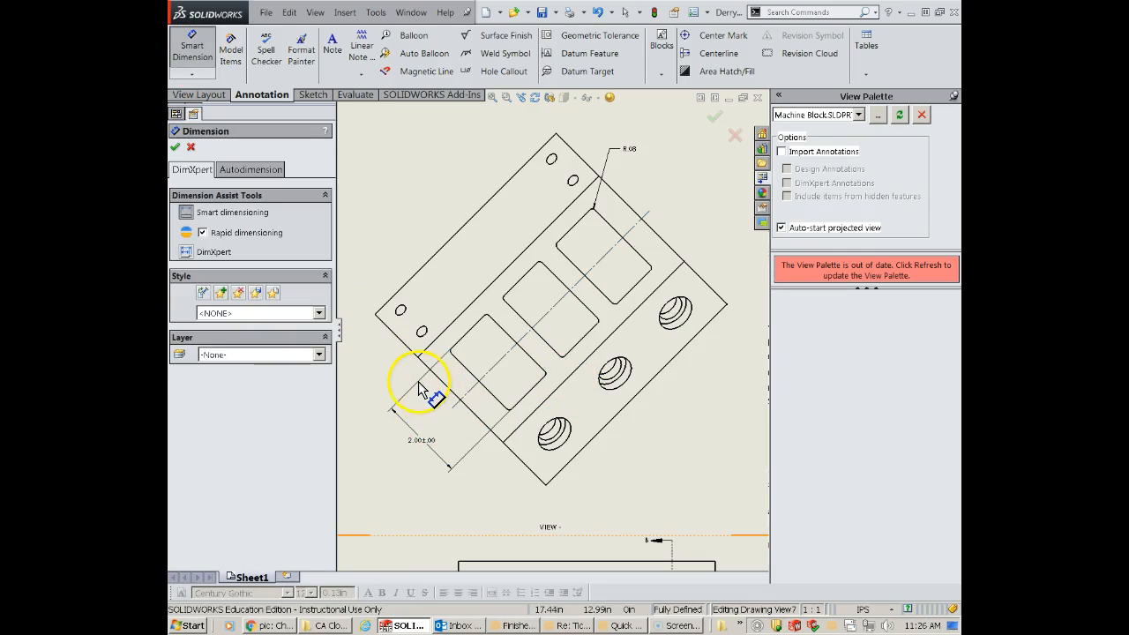
pyautogui.click(461, 334)
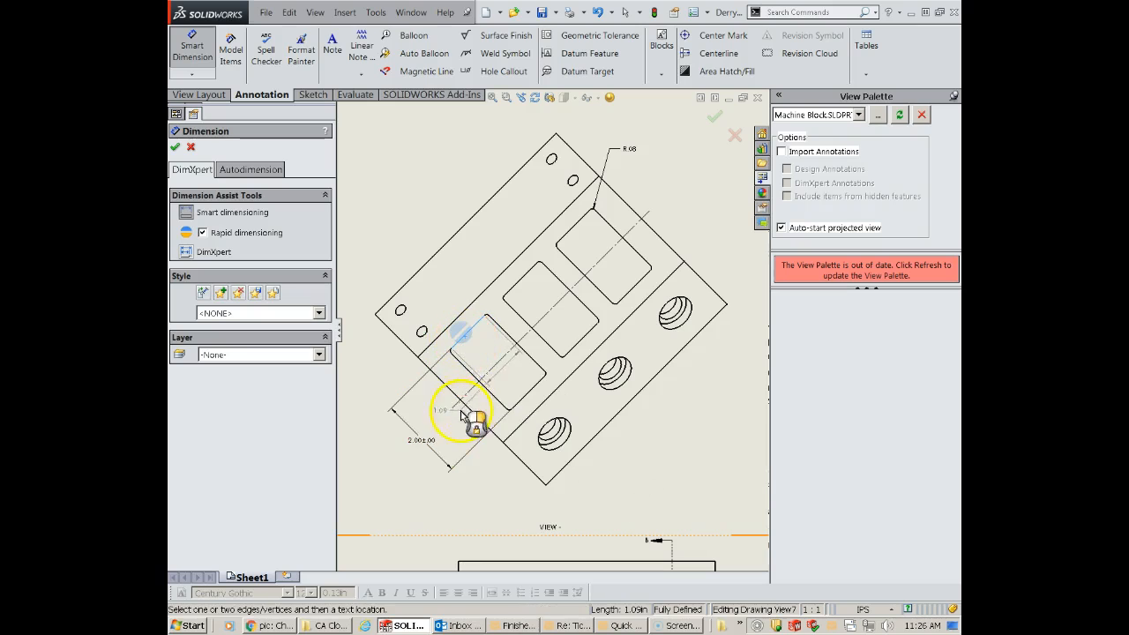
pyautogui.click(467, 392)
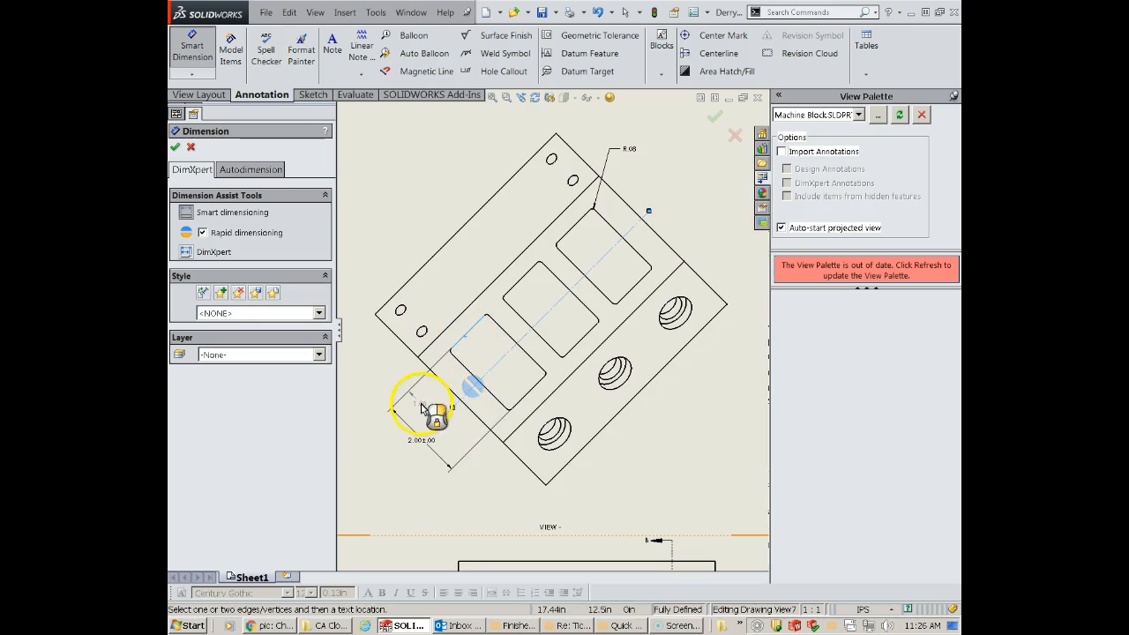
pyautogui.click(421, 411)
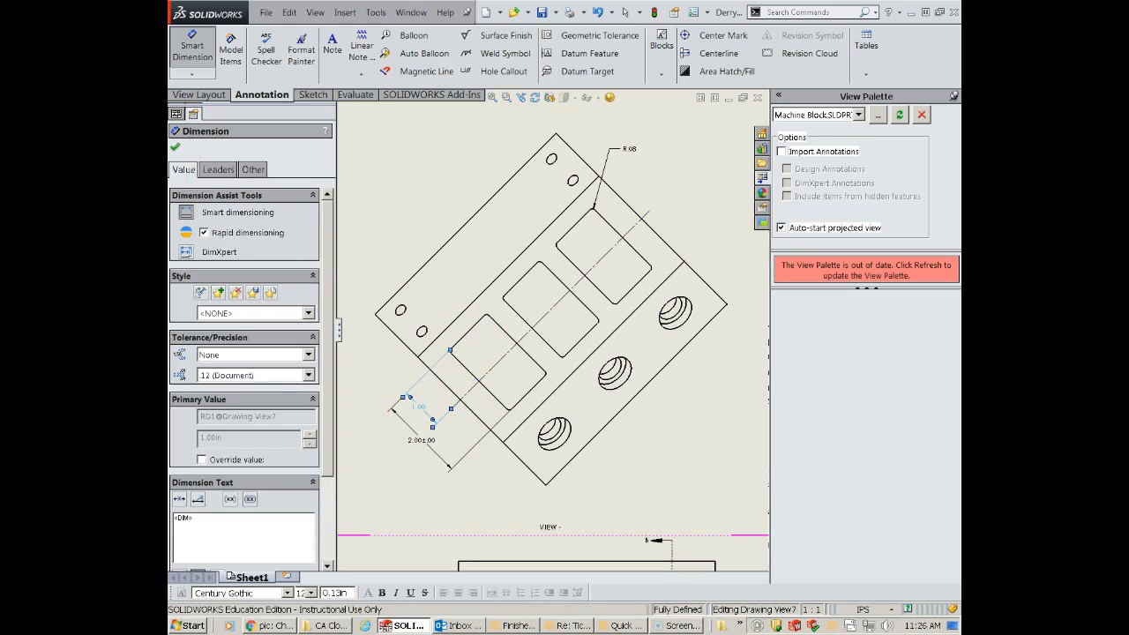
pyautogui.click(176, 149)
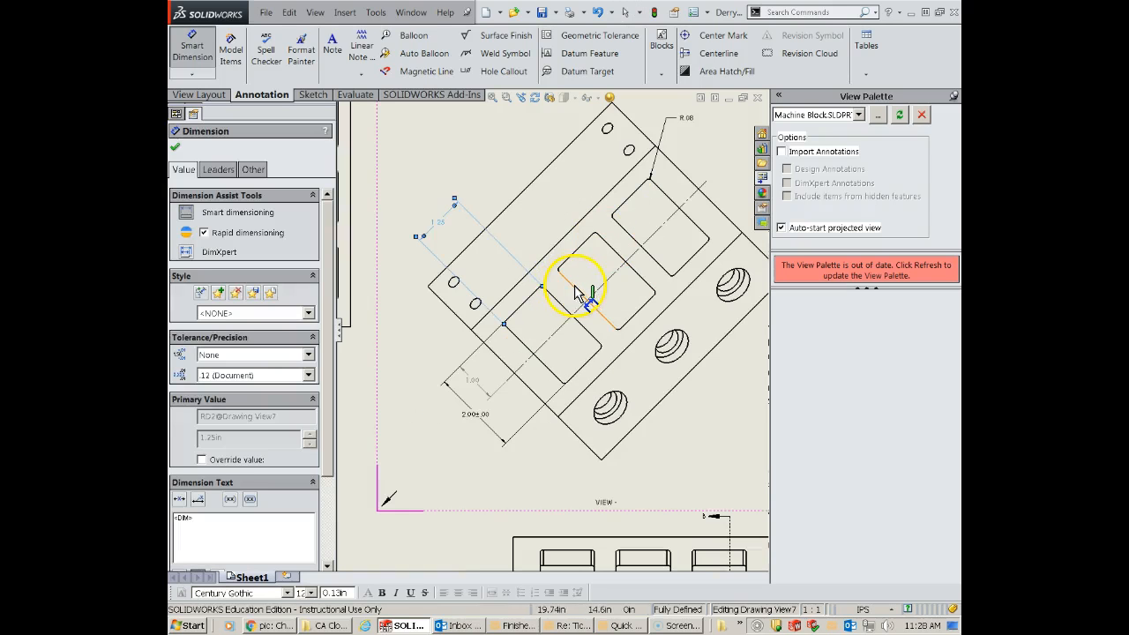
# - Dimension the widths of the middle and upper-right pockets in the auxiliary view, placing both beyond the block's upper-left edge
pyautogui.click(573, 284)
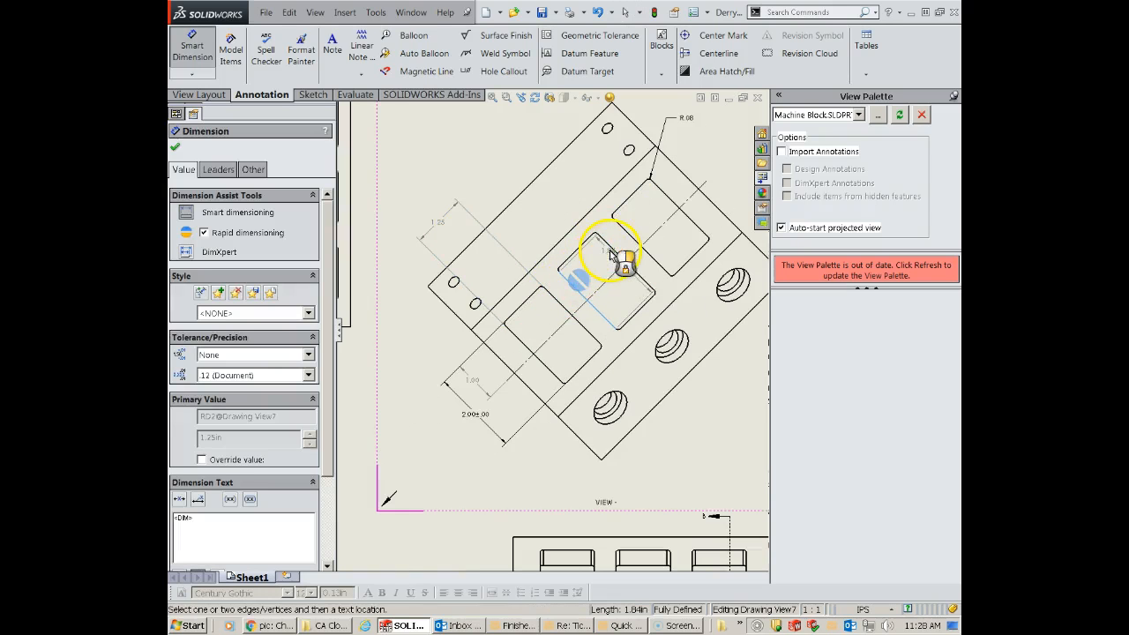
pyautogui.click(612, 249)
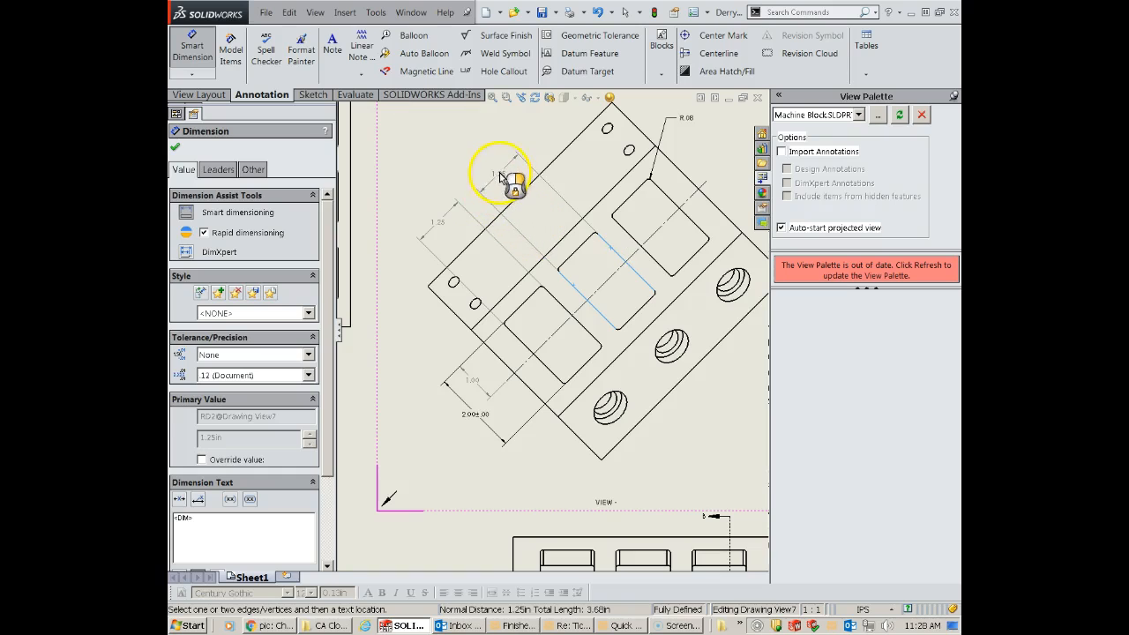
pyautogui.click(503, 177)
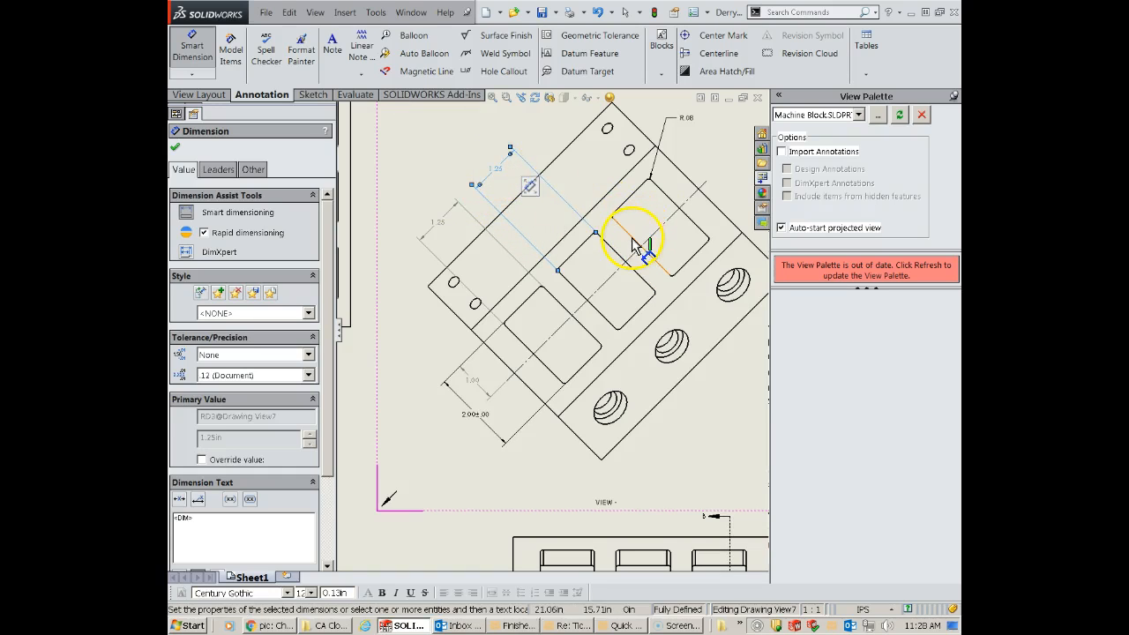
pyautogui.click(631, 239)
pyautogui.click(670, 201)
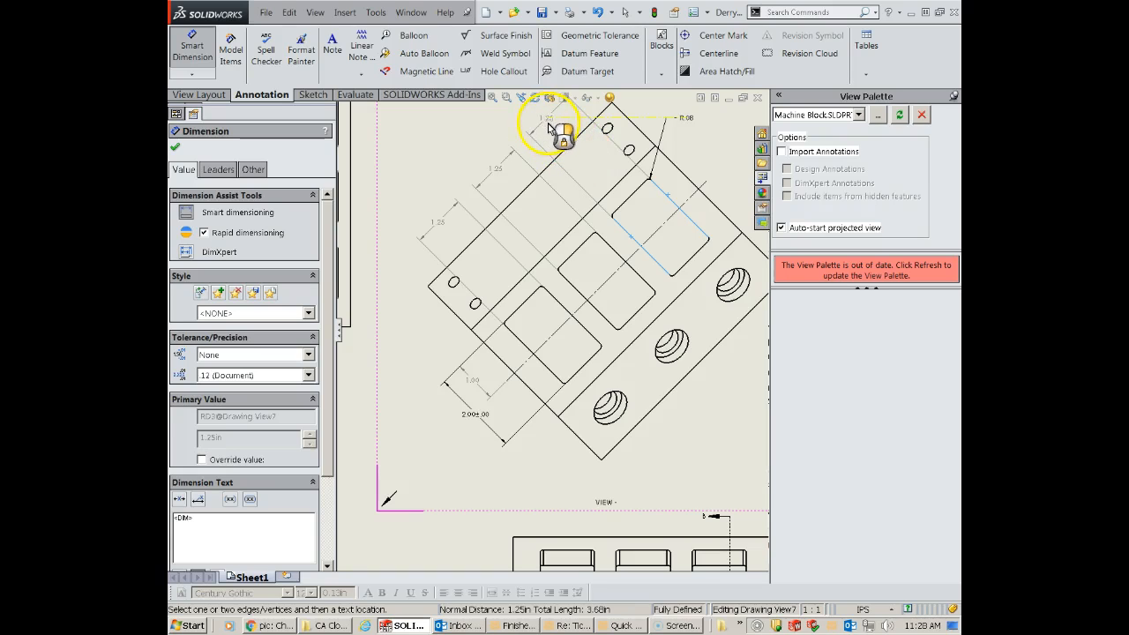
pyautogui.click(551, 129)
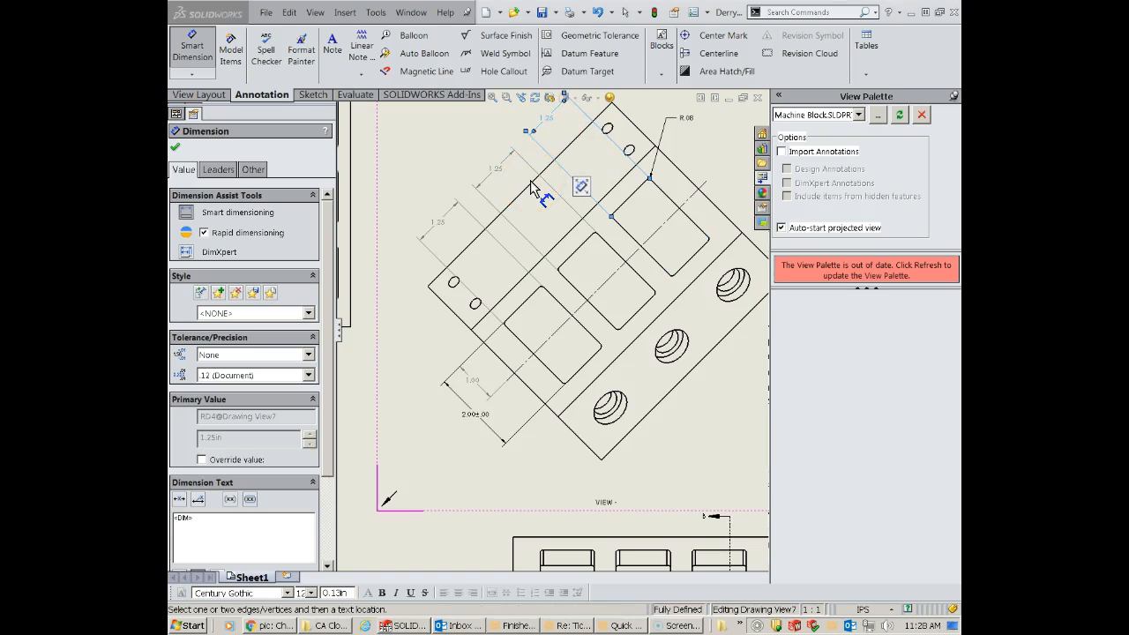
# - Dimension the distance from the block's lower-left end edge to the nearest pocket's edge, placing it beside that pocket's width dimension
pyautogui.click(521, 340)
pyautogui.click(497, 356)
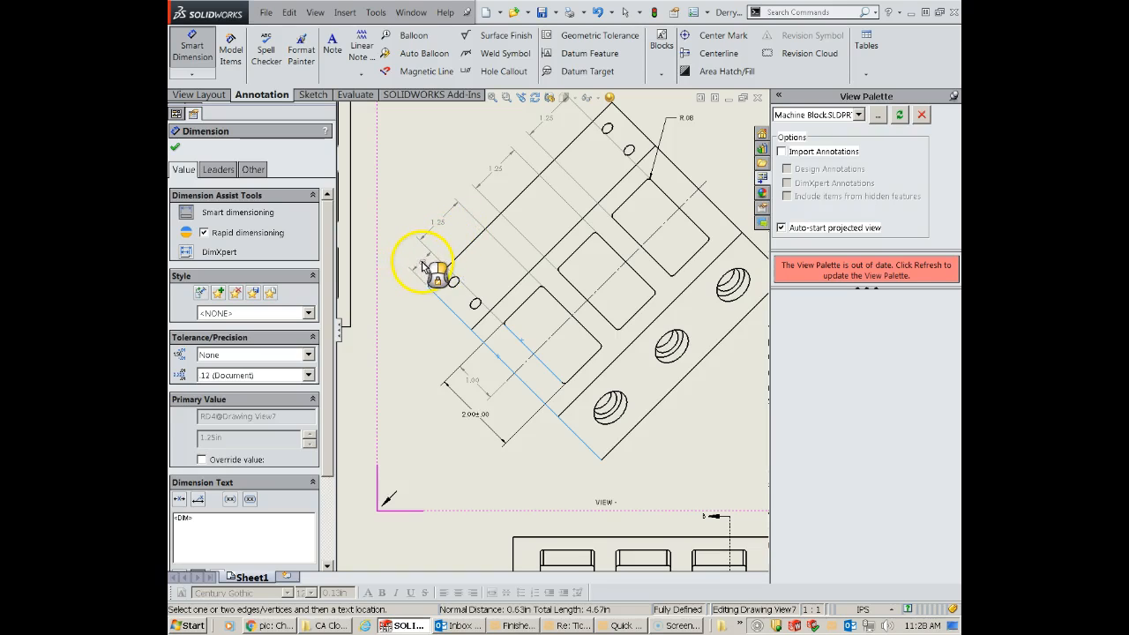
pyautogui.click(423, 266)
# - Dimension the two gaps between adjacent pockets in the auxiliary view, placing each beyond the upper-left edge between the pocket width dimensions
pyautogui.click(567, 313)
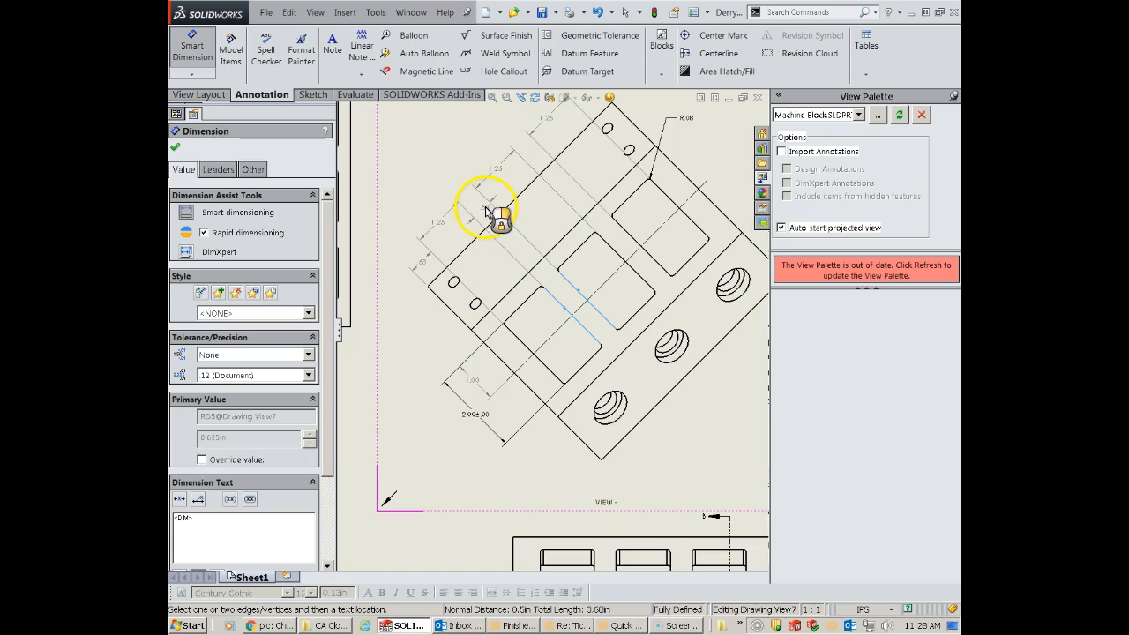
pyautogui.click(487, 212)
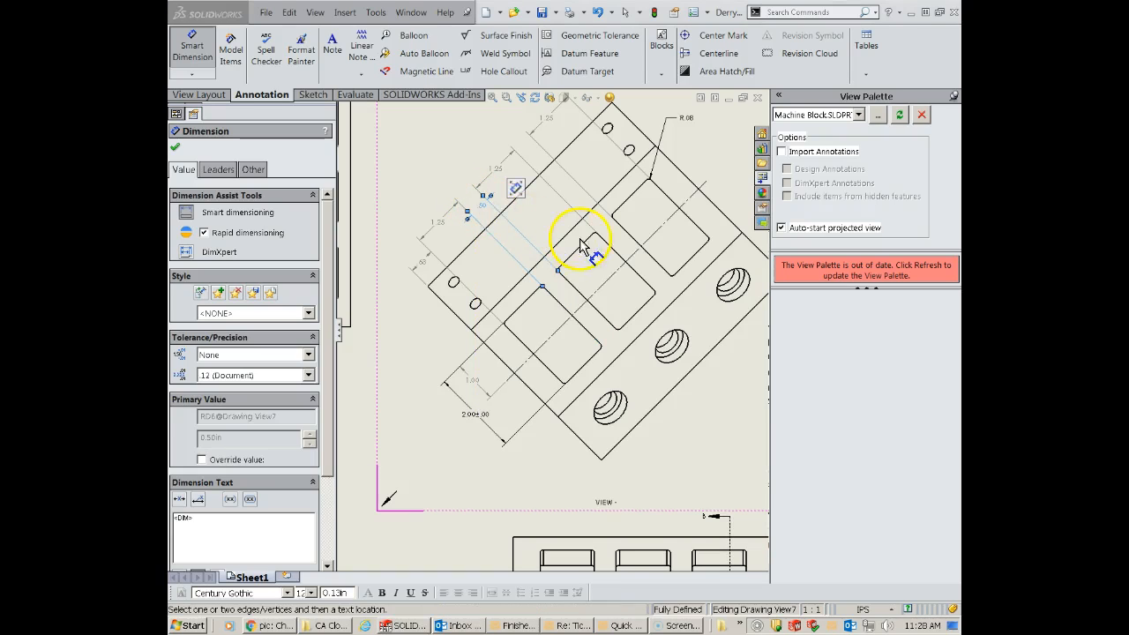
pyautogui.click(631, 243)
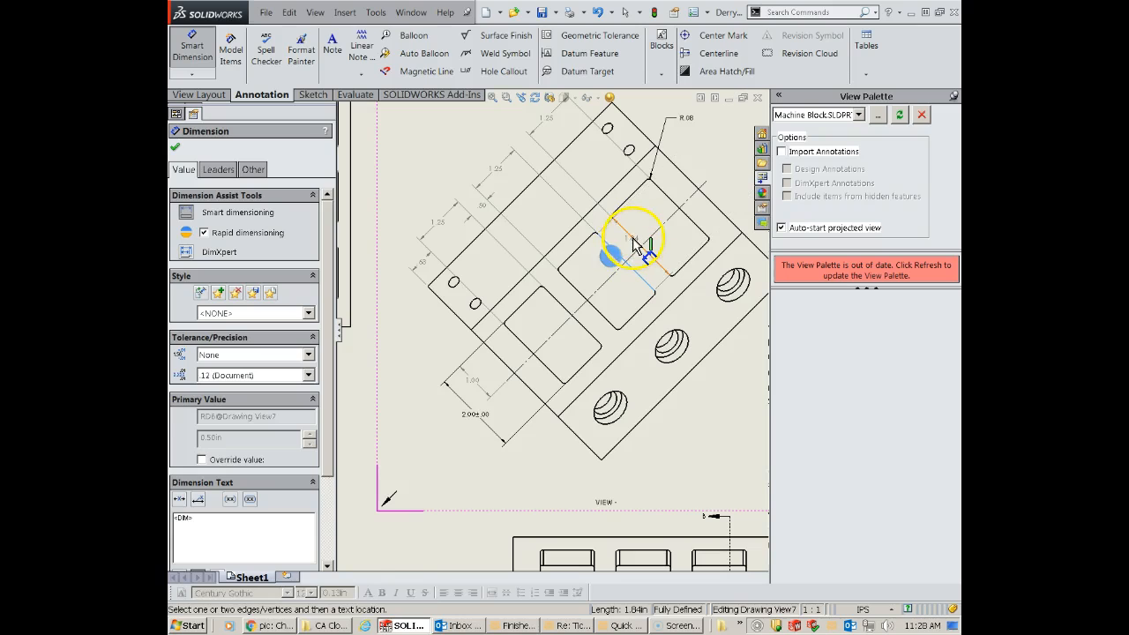
pyautogui.click(633, 245)
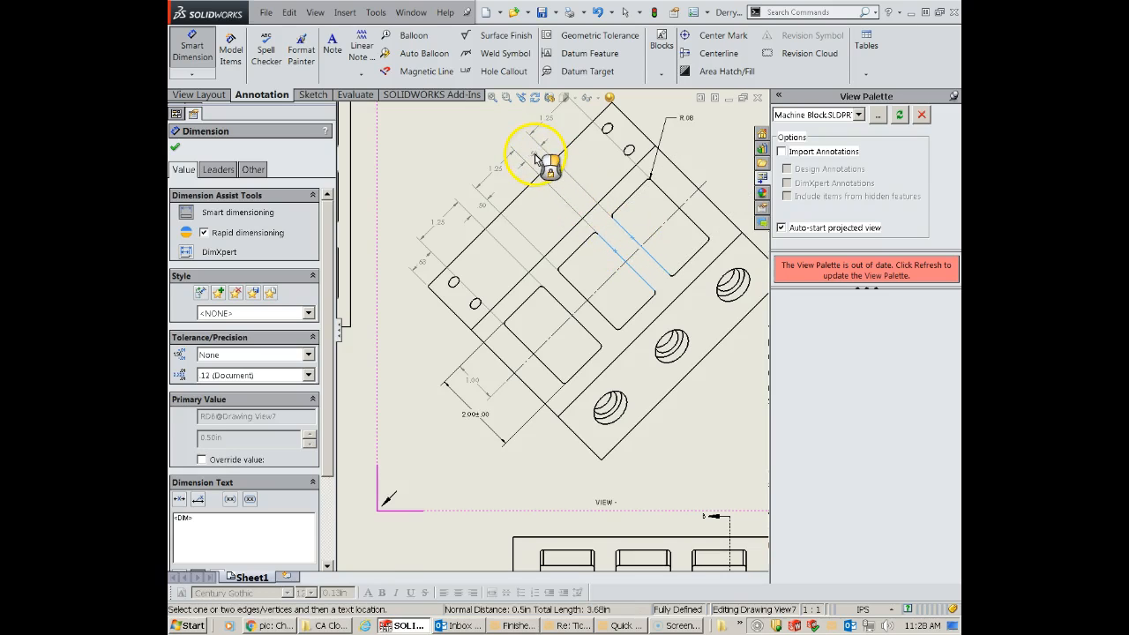
pyautogui.click(531, 161)
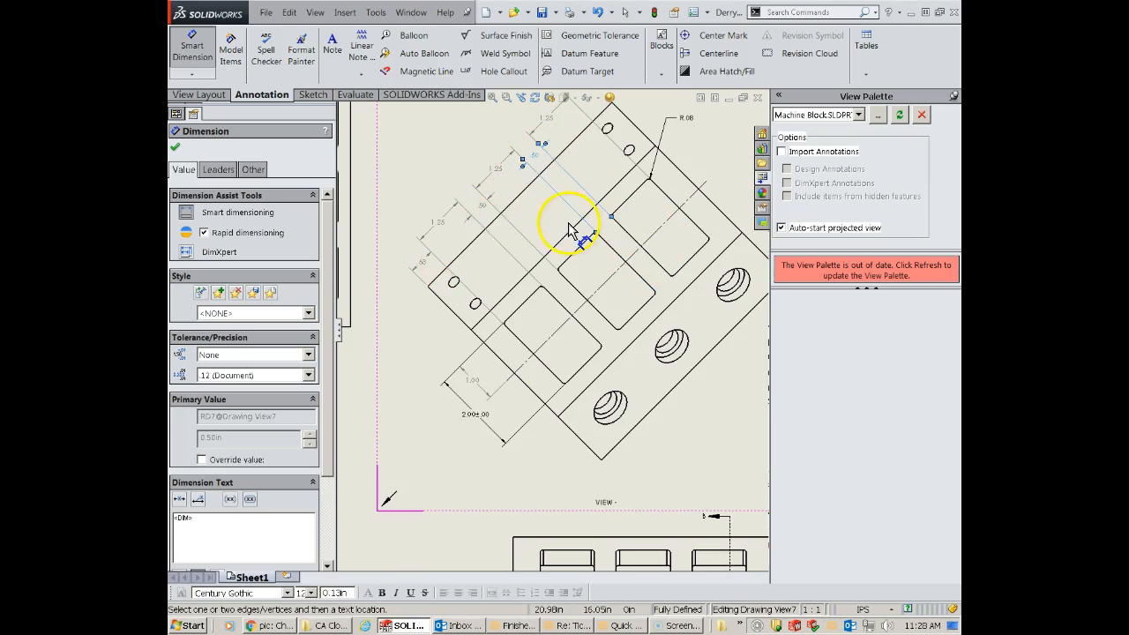
pyautogui.scroll(2, 568, 222)
pyautogui.scroll(1, 568, 222)
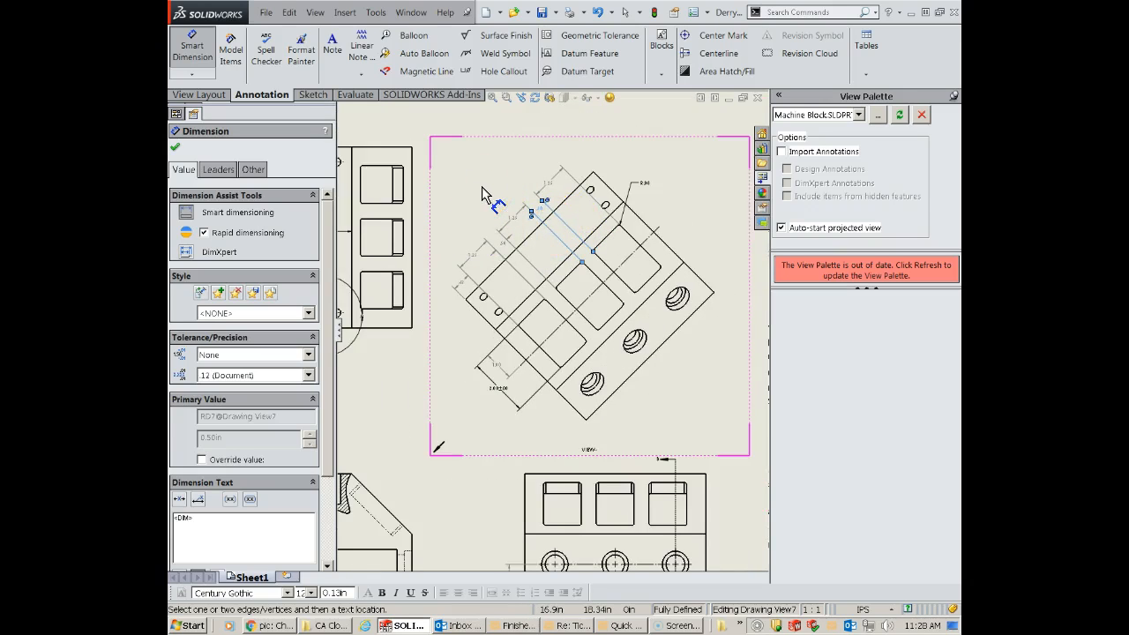
pyautogui.click(649, 252)
pyautogui.scroll(-2, 663, 222)
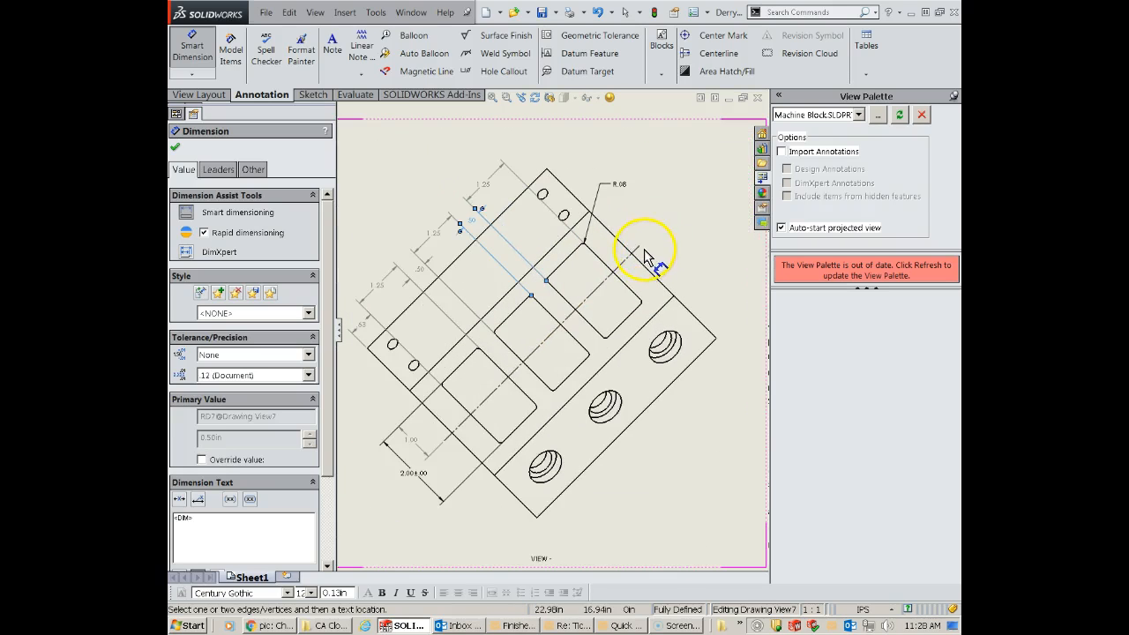
pyautogui.click(176, 147)
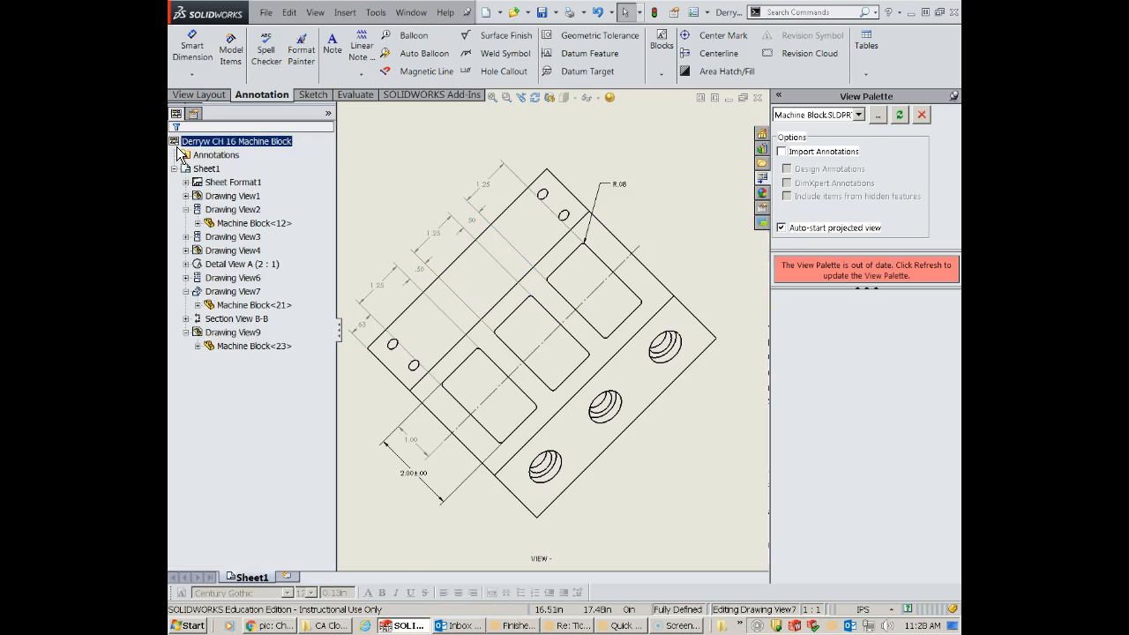
# - Add a note with the CenterLine symbol at the upper-right end of the pockets' lengthwise centerline in the auxiliary view
pyautogui.click(333, 44)
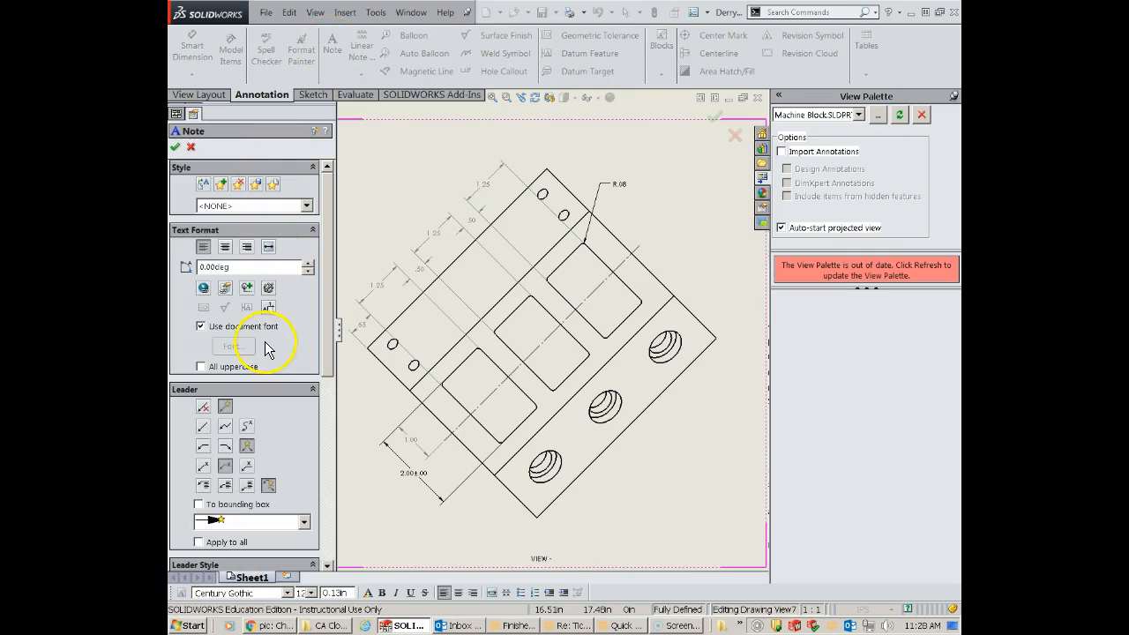
pyautogui.click(251, 296)
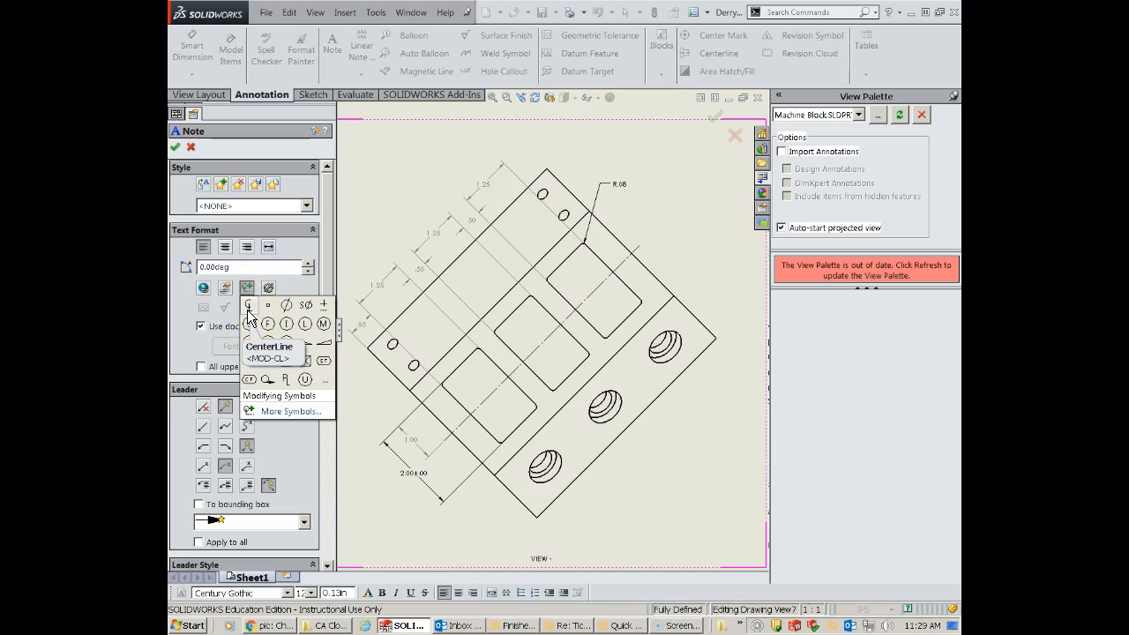
pyautogui.click(248, 307)
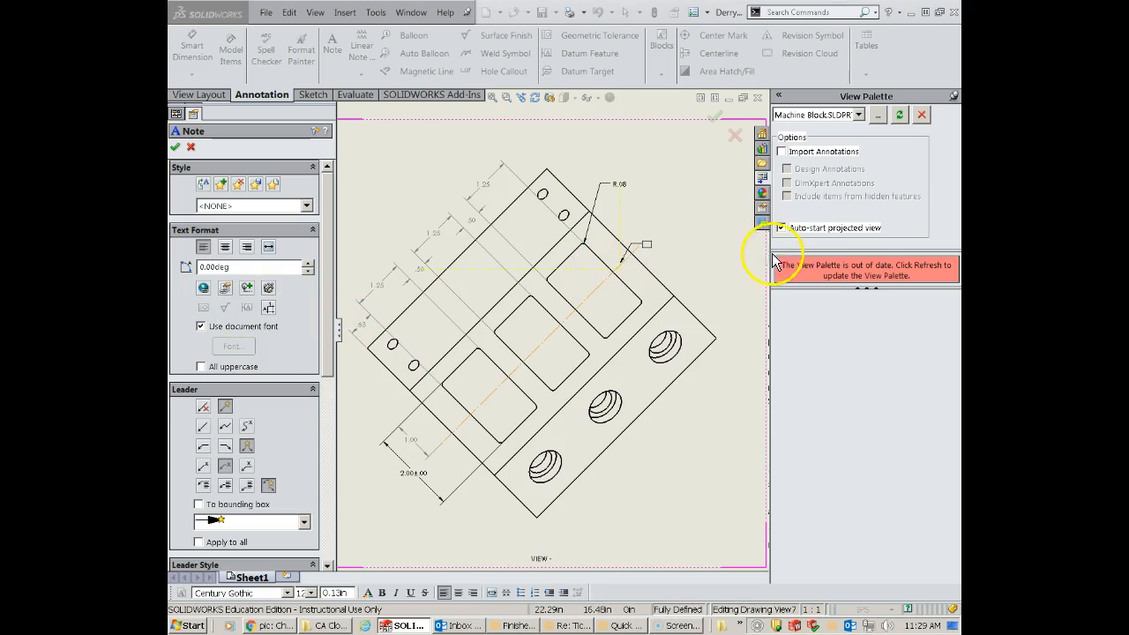
pyautogui.click(648, 240)
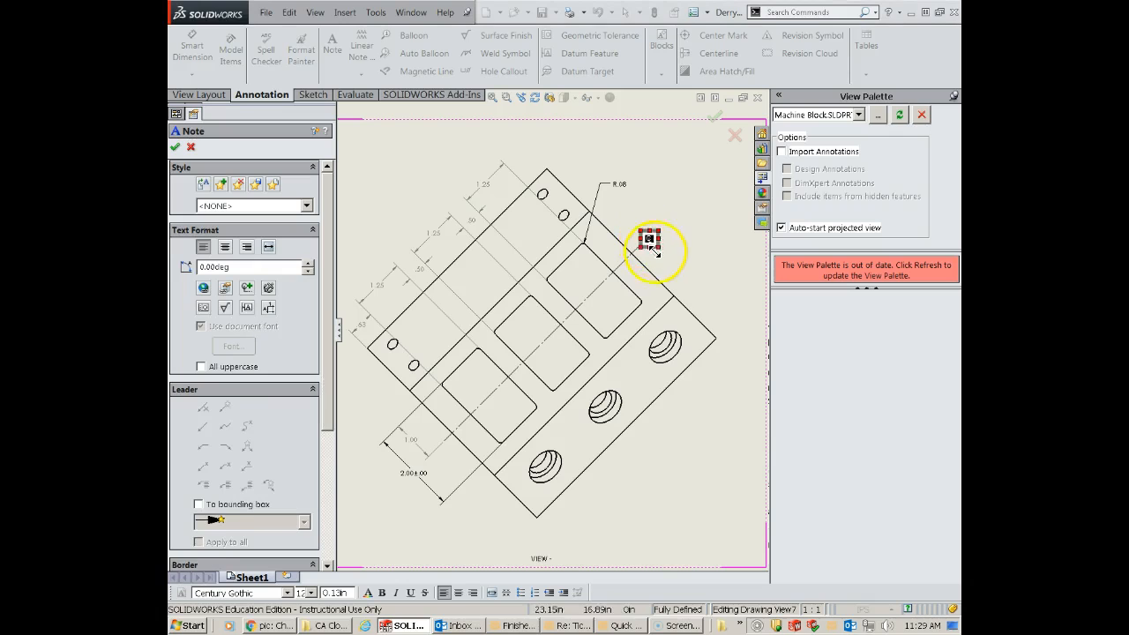
pyautogui.click(176, 147)
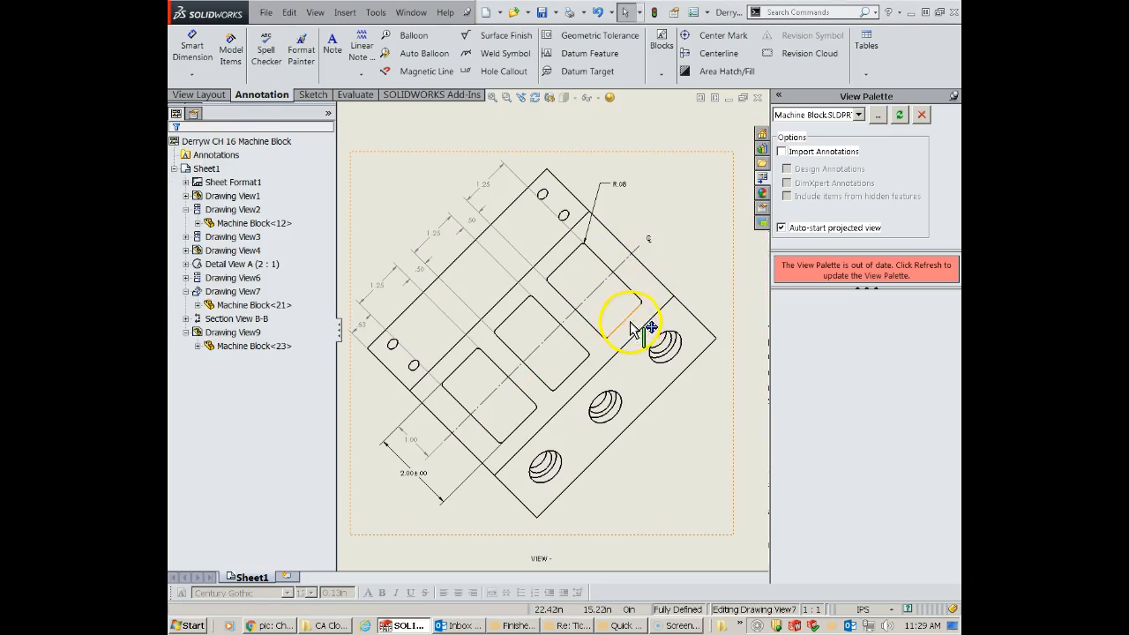
pyautogui.scroll(-2, 631, 312)
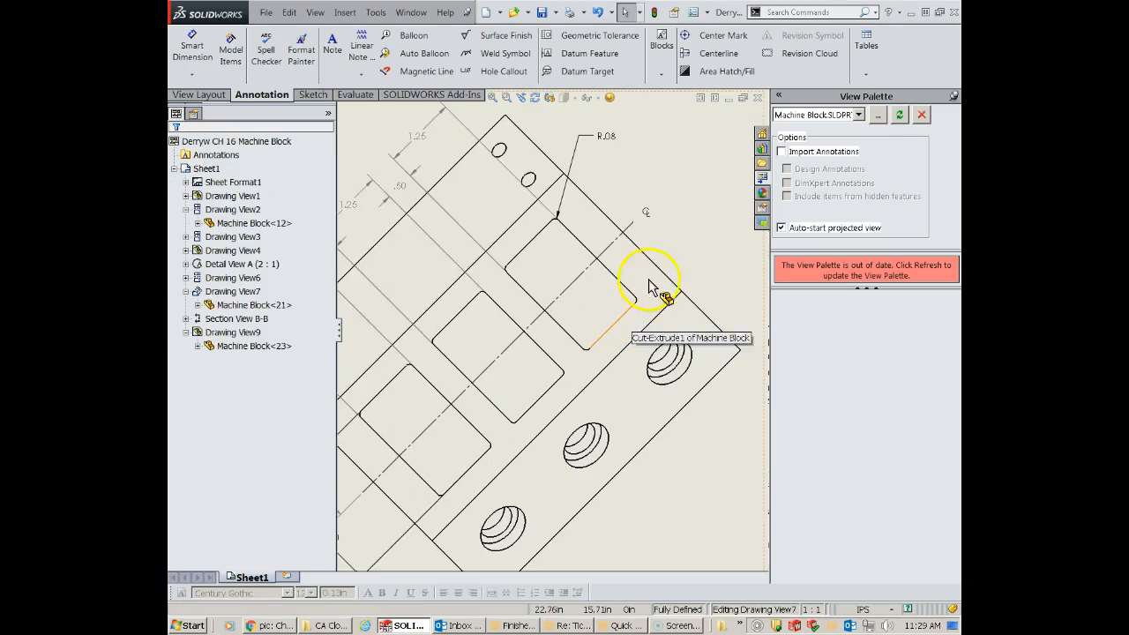
pyautogui.click(641, 218)
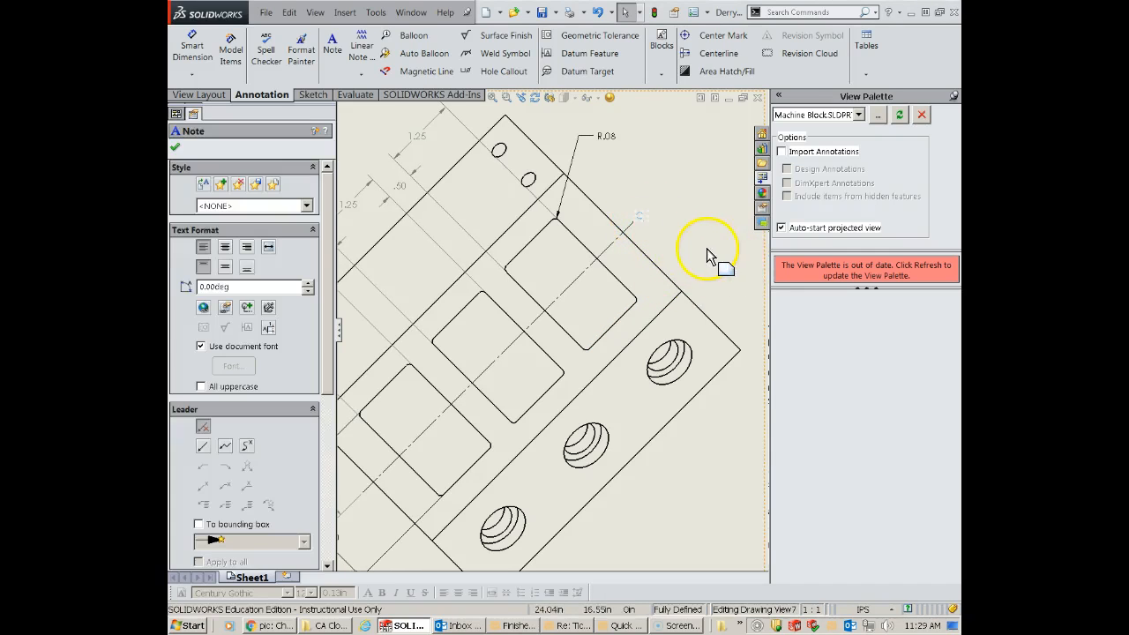
pyautogui.click(699, 260)
# - Add a center mark to the unmarked rightmost hole in the rear view below Detail A
pyautogui.scroll(2, 699, 260)
pyautogui.scroll(2, 518, 285)
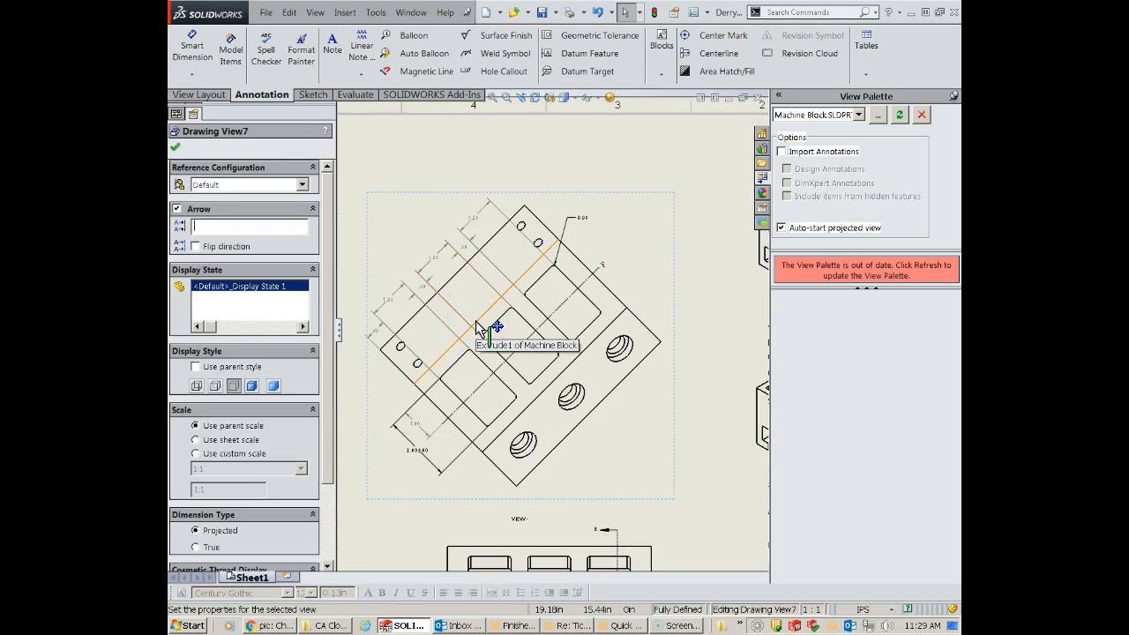
pyautogui.scroll(5, 476, 440)
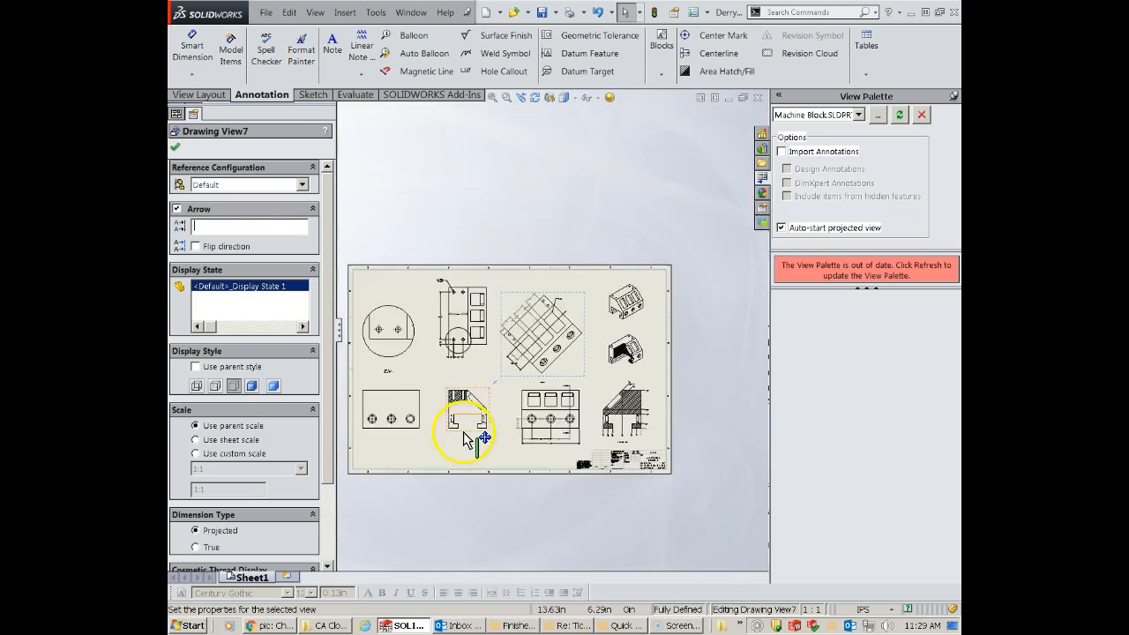
pyautogui.scroll(-4, 445, 421)
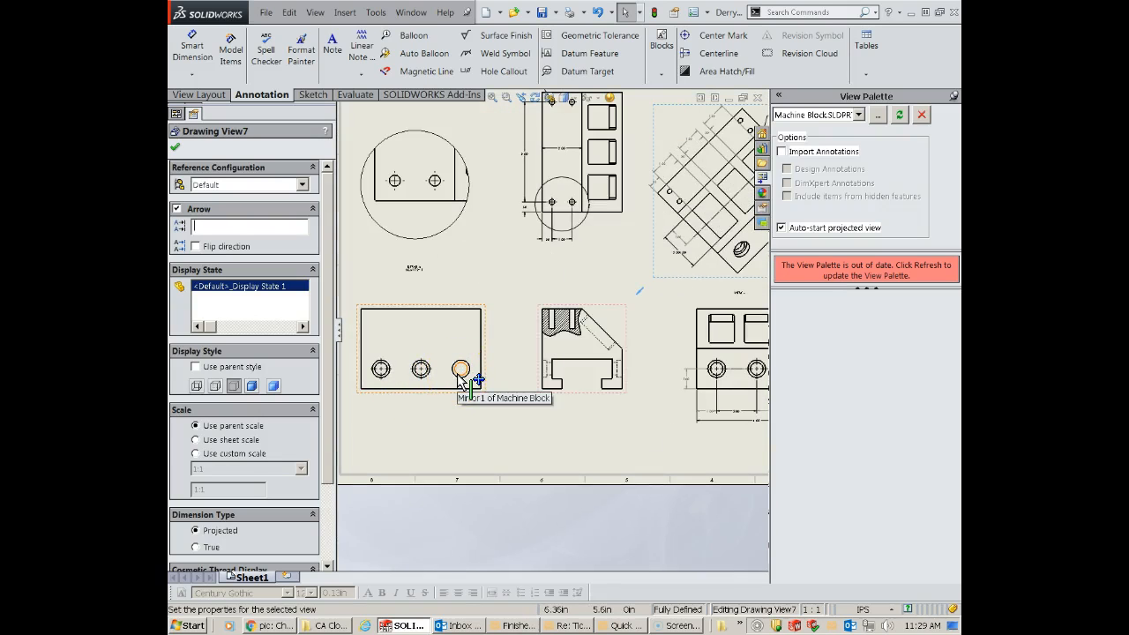
pyautogui.scroll(-2, 424, 199)
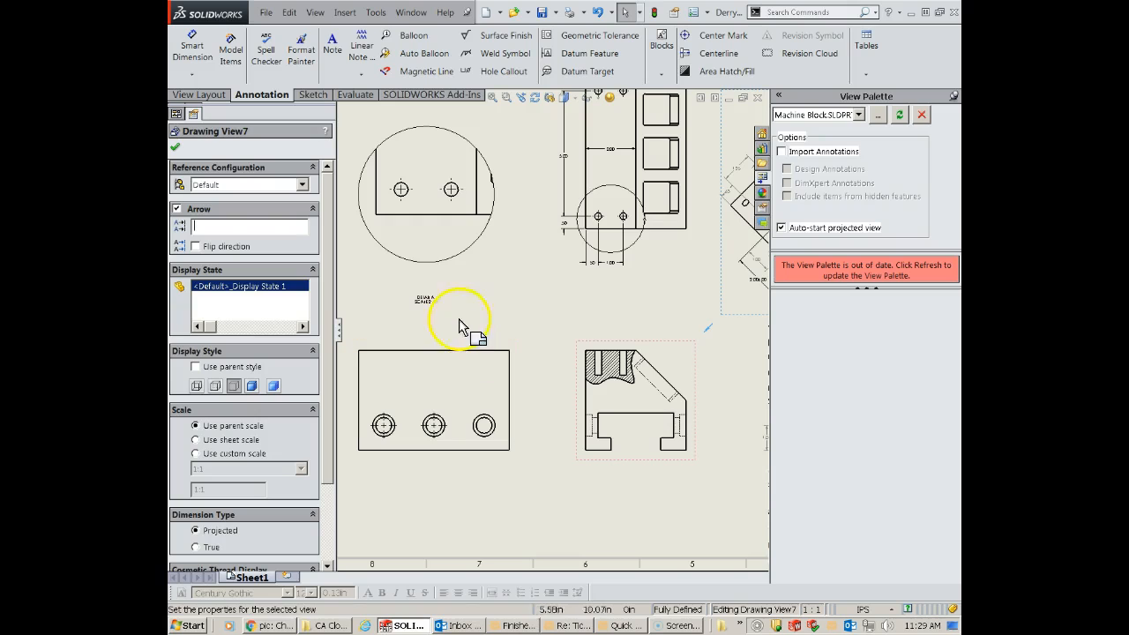
pyautogui.scroll(-3, 487, 451)
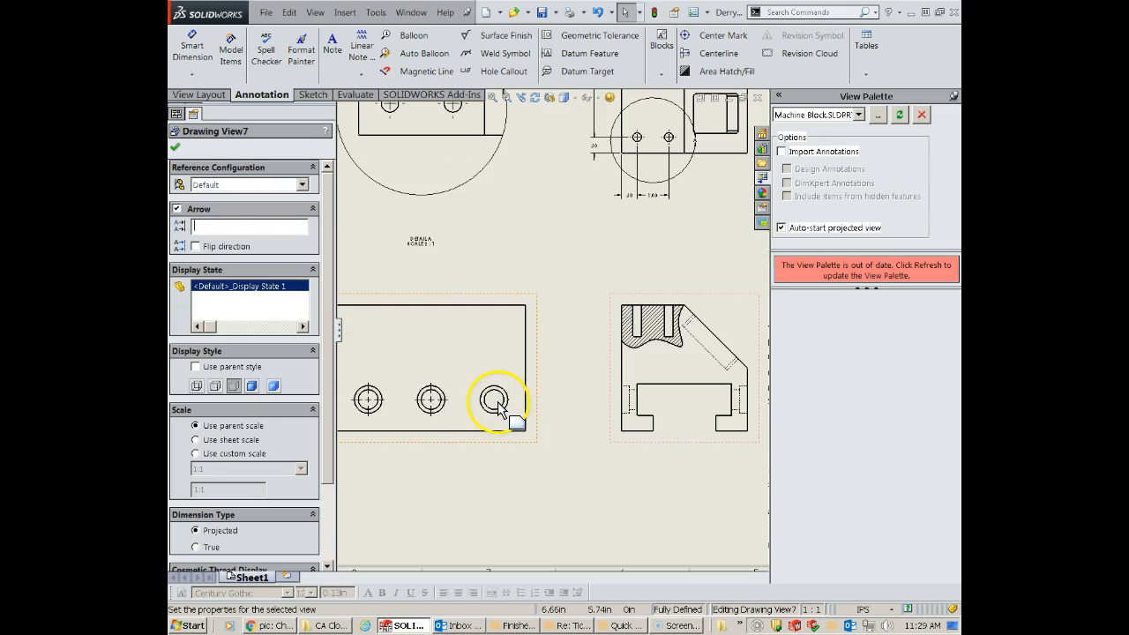
pyautogui.click(176, 148)
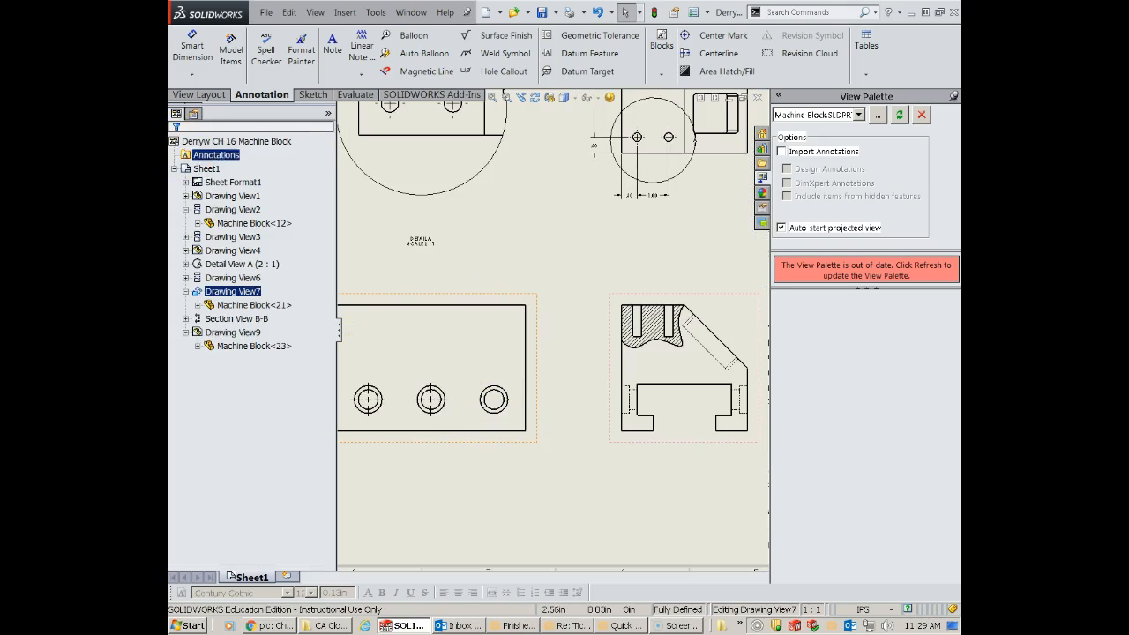
pyautogui.click(716, 35)
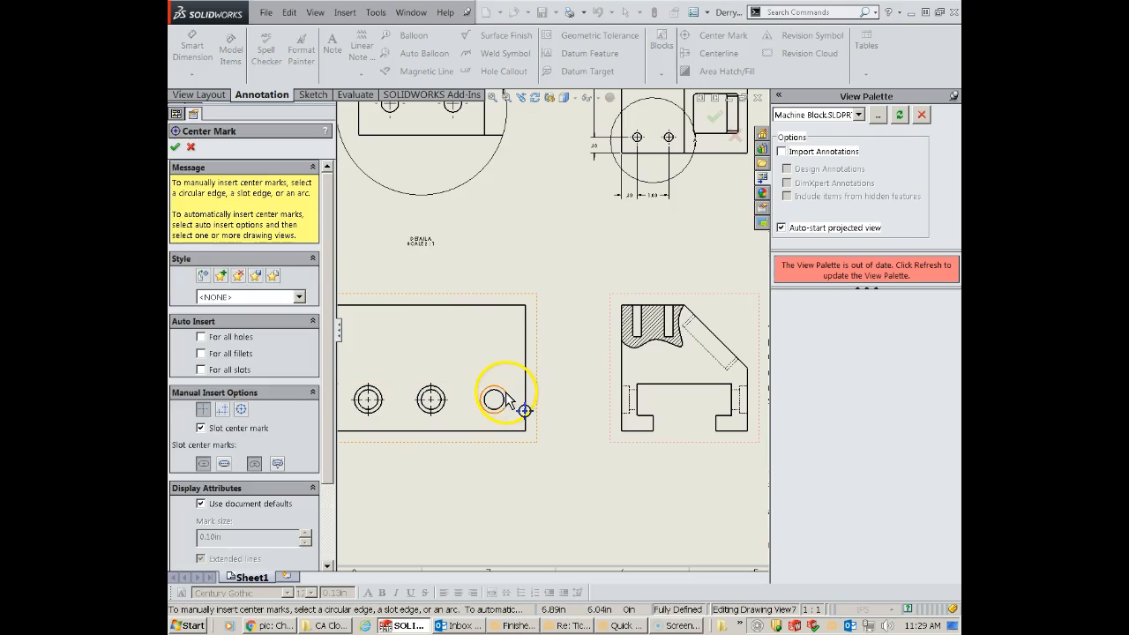
pyautogui.click(507, 397)
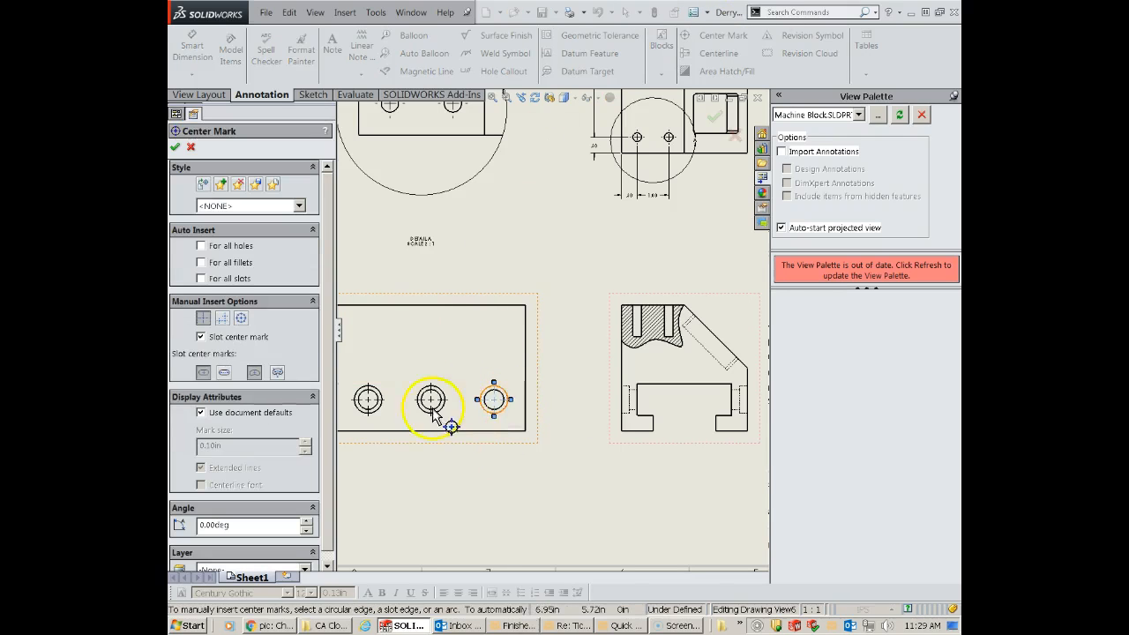
pyautogui.click(176, 148)
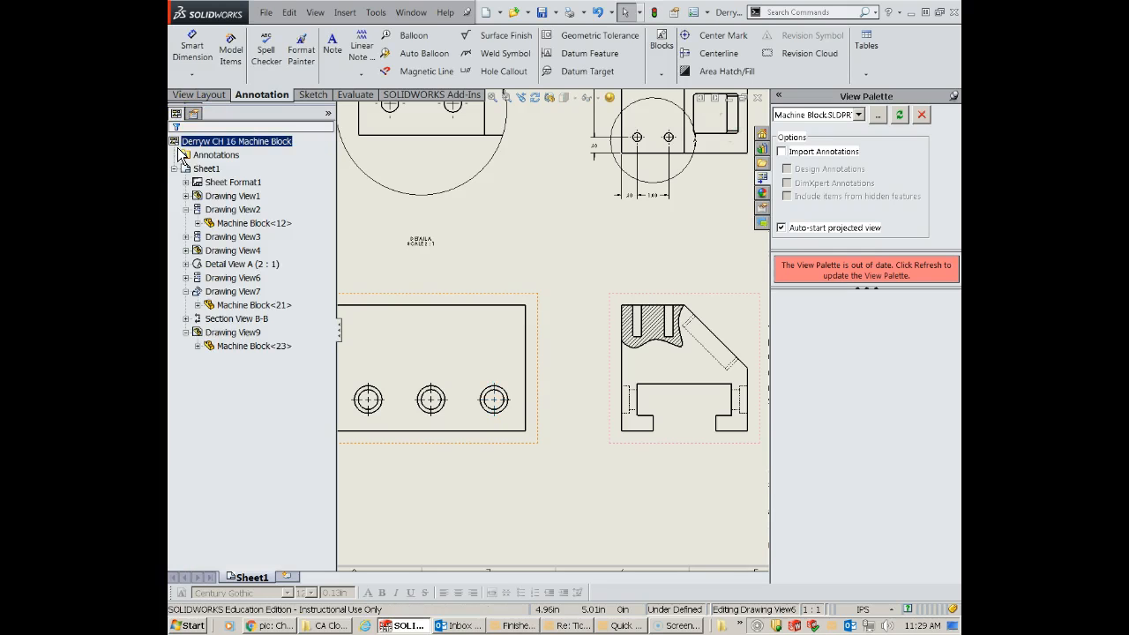
pyautogui.click(430, 256)
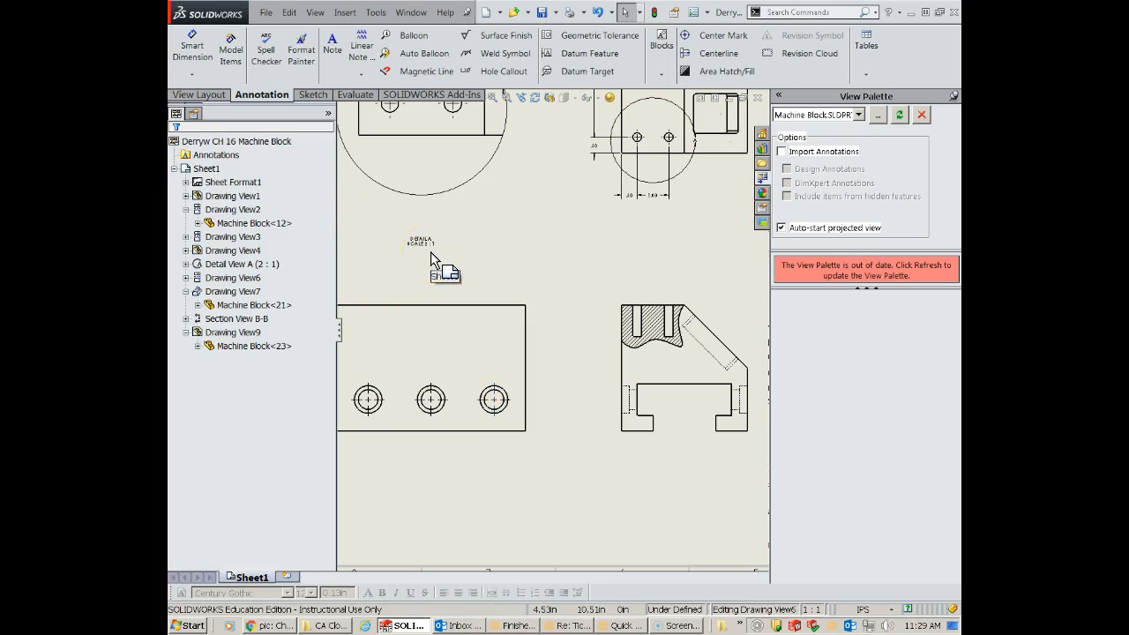
# - Add centerlines to the two small vertical holes in the broken-out section of the end view with the T-slot
pyautogui.scroll(-5, 508, 265)
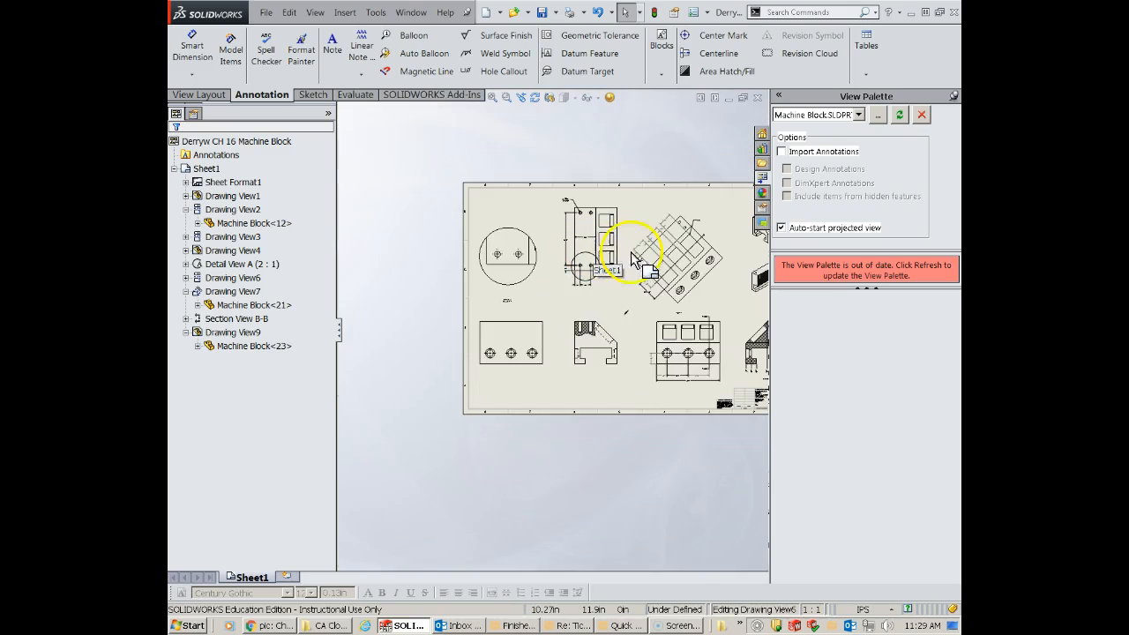
pyautogui.scroll(2, 697, 328)
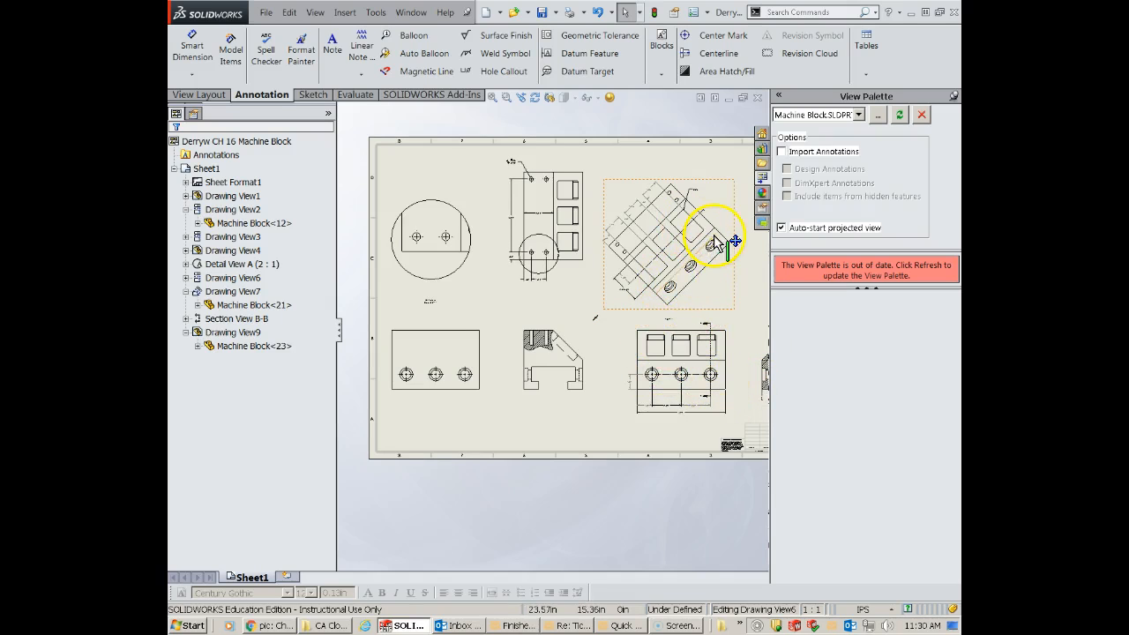
pyautogui.scroll(-2, 597, 317)
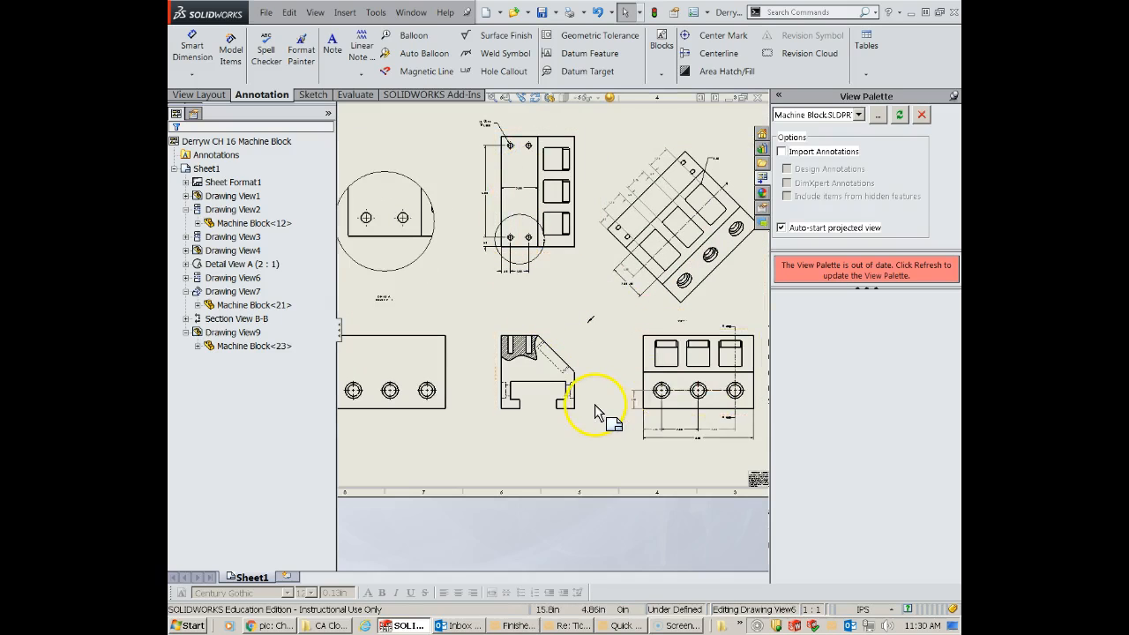
pyautogui.scroll(-2, 594, 406)
pyautogui.scroll(3, 494, 397)
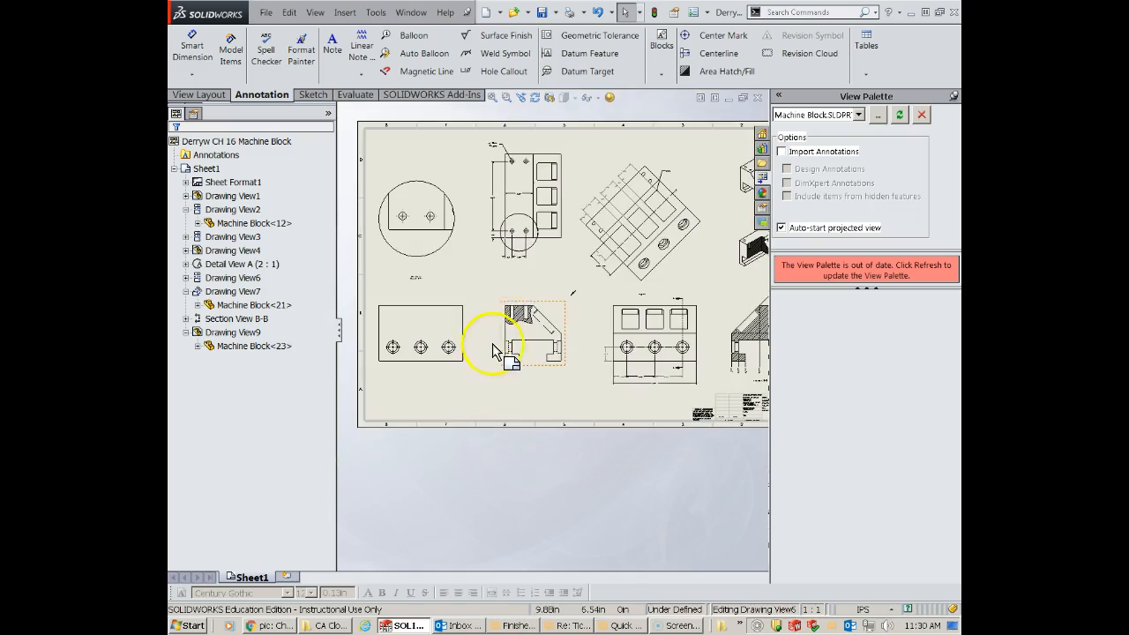
pyautogui.scroll(-4, 512, 315)
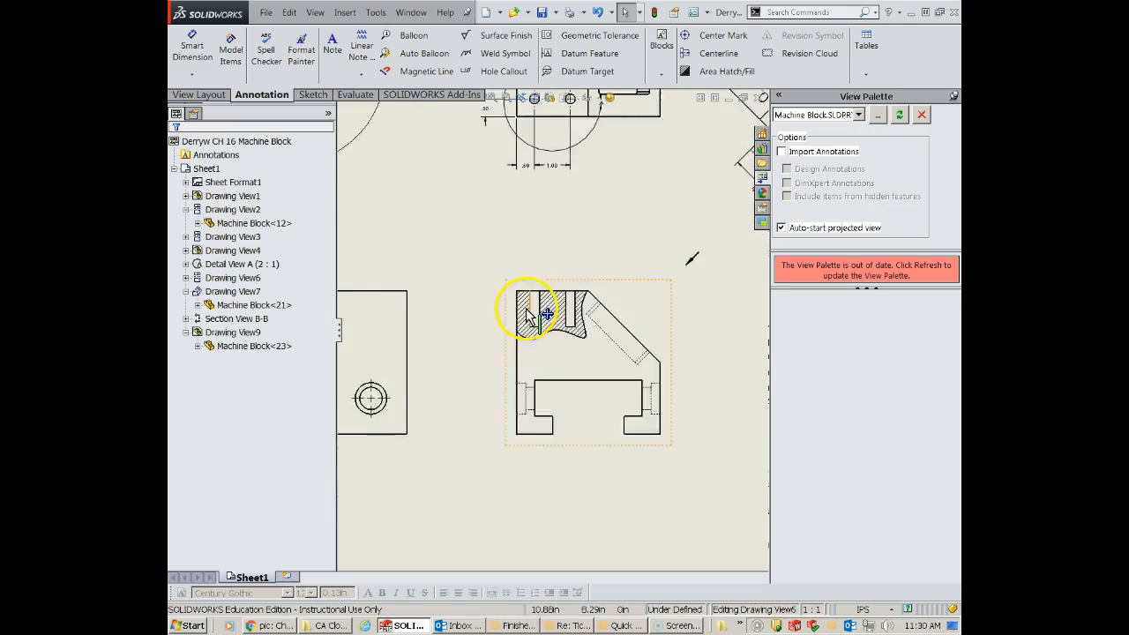
pyautogui.scroll(4, 589, 322)
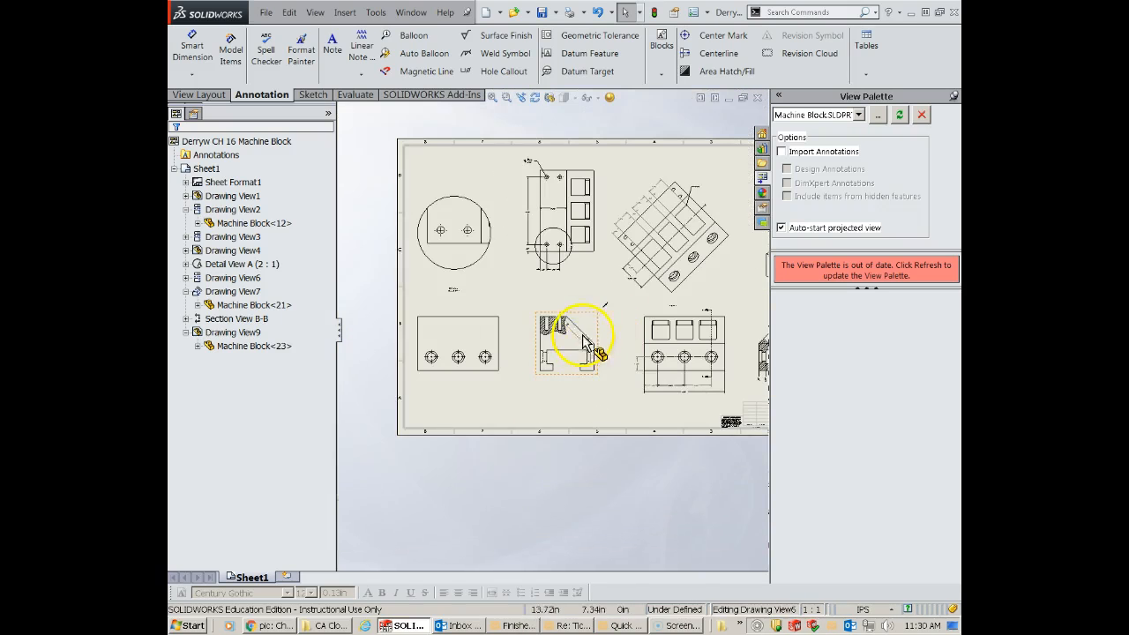
pyautogui.scroll(-3, 559, 331)
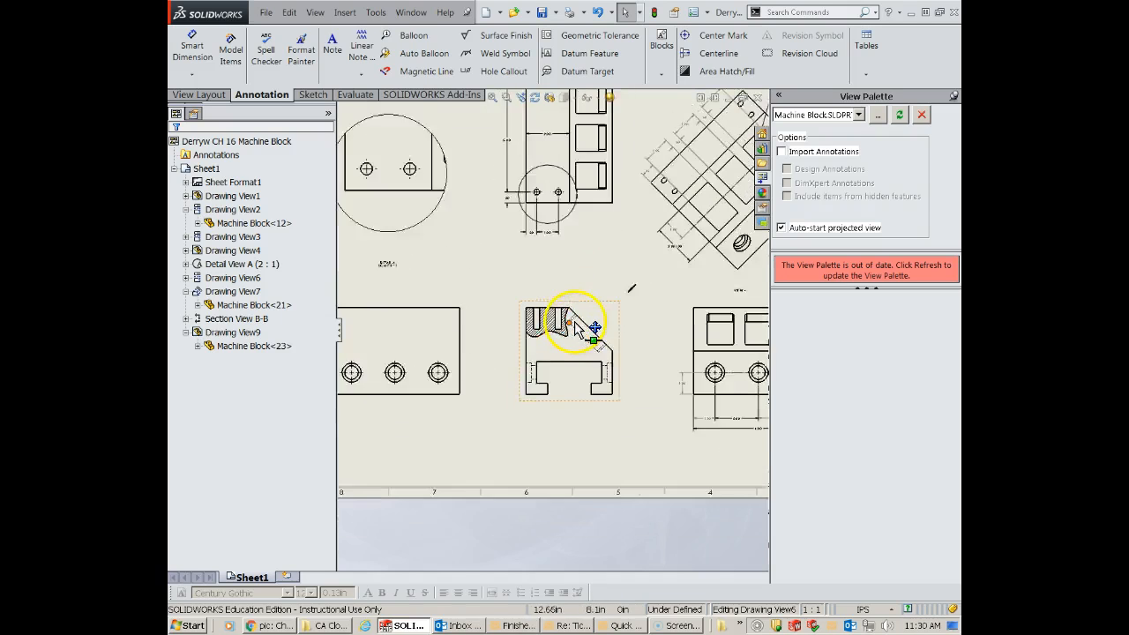
pyautogui.scroll(-2, 571, 320)
pyautogui.click(719, 53)
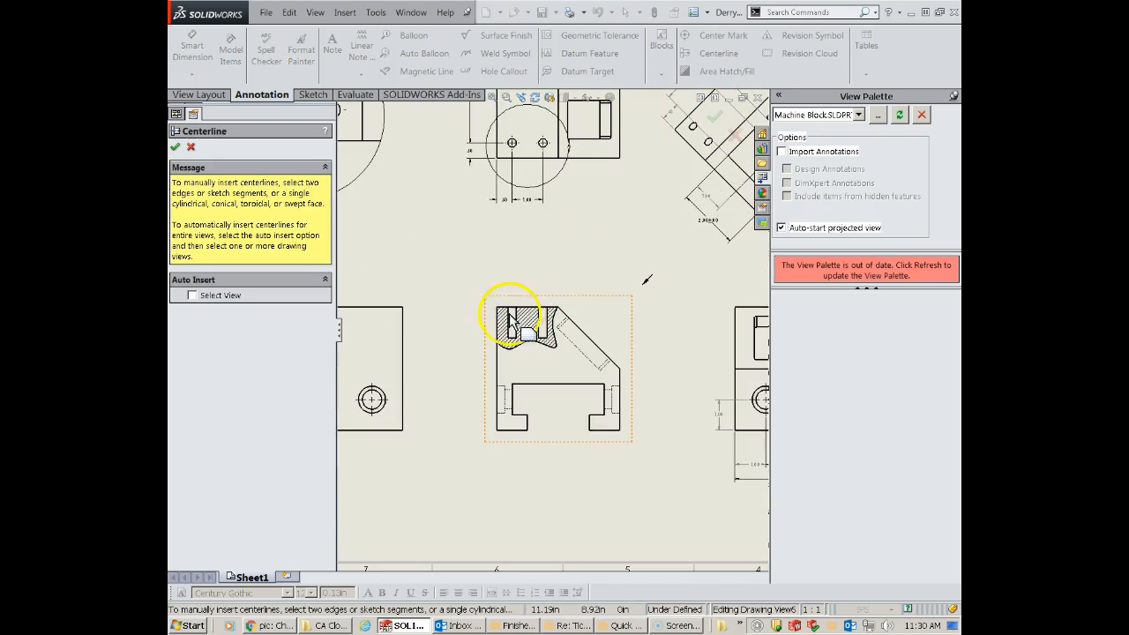
pyautogui.click(512, 322)
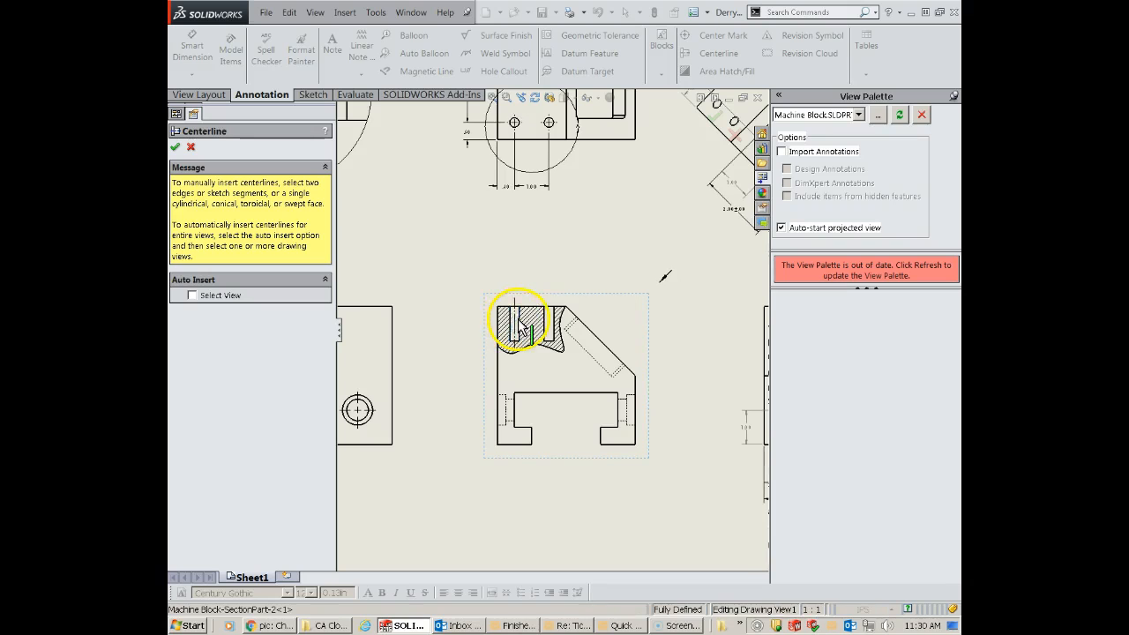
pyautogui.click(547, 325)
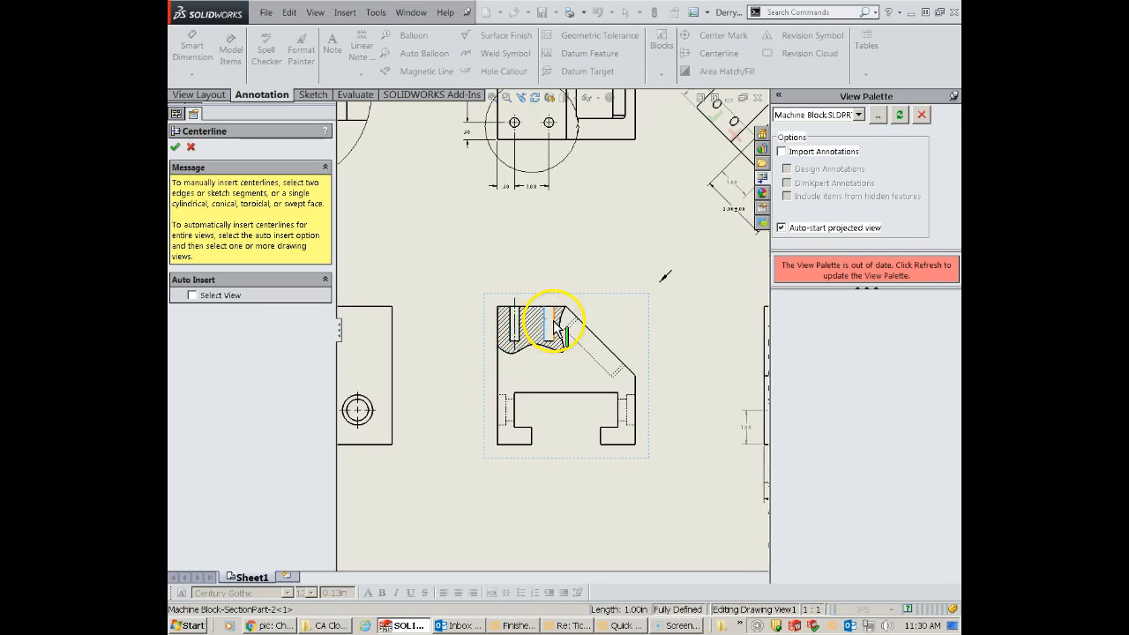
# - Attach datum feature A to the bottom edge and datum feature B to the outer vertical edge on the sloped side of the end view
pyautogui.scroll(4, 567, 431)
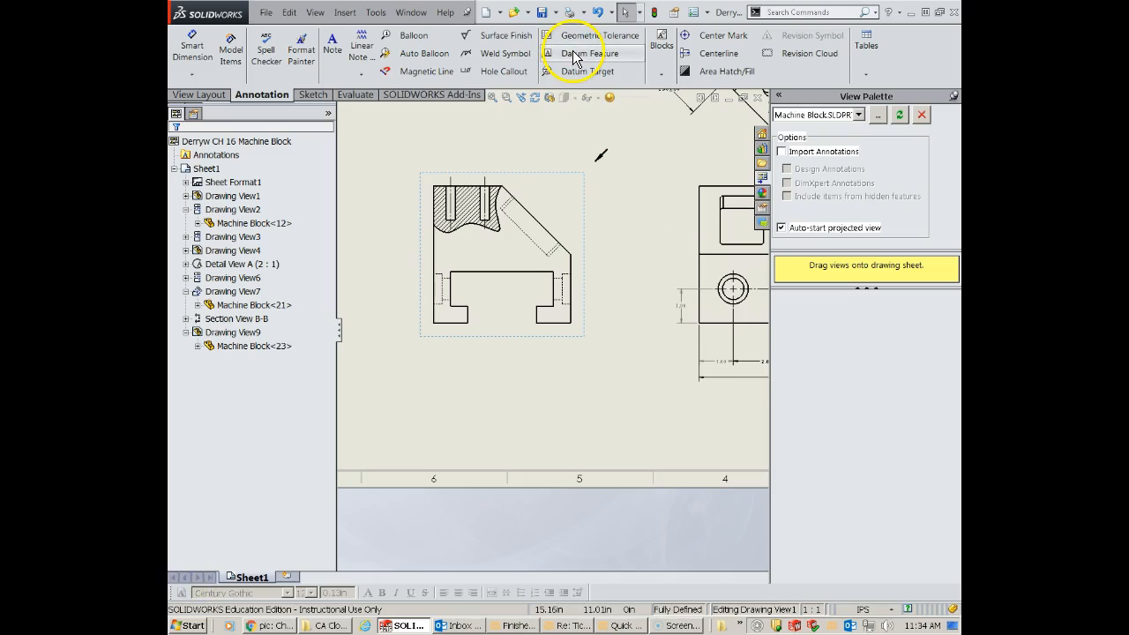
pyautogui.click(575, 55)
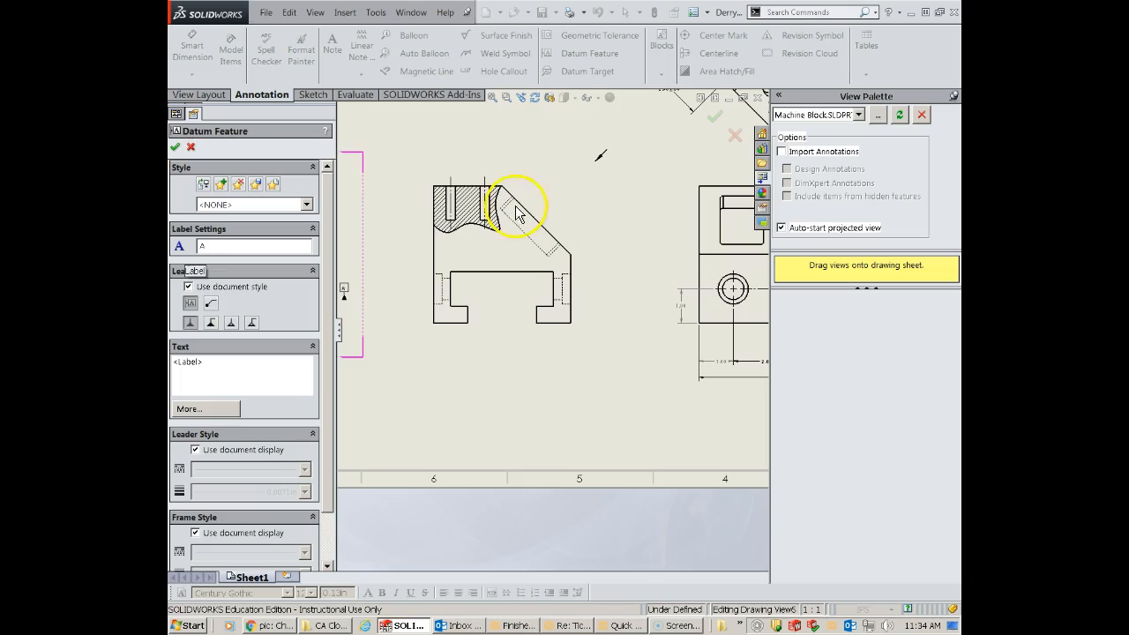
pyautogui.click(551, 323)
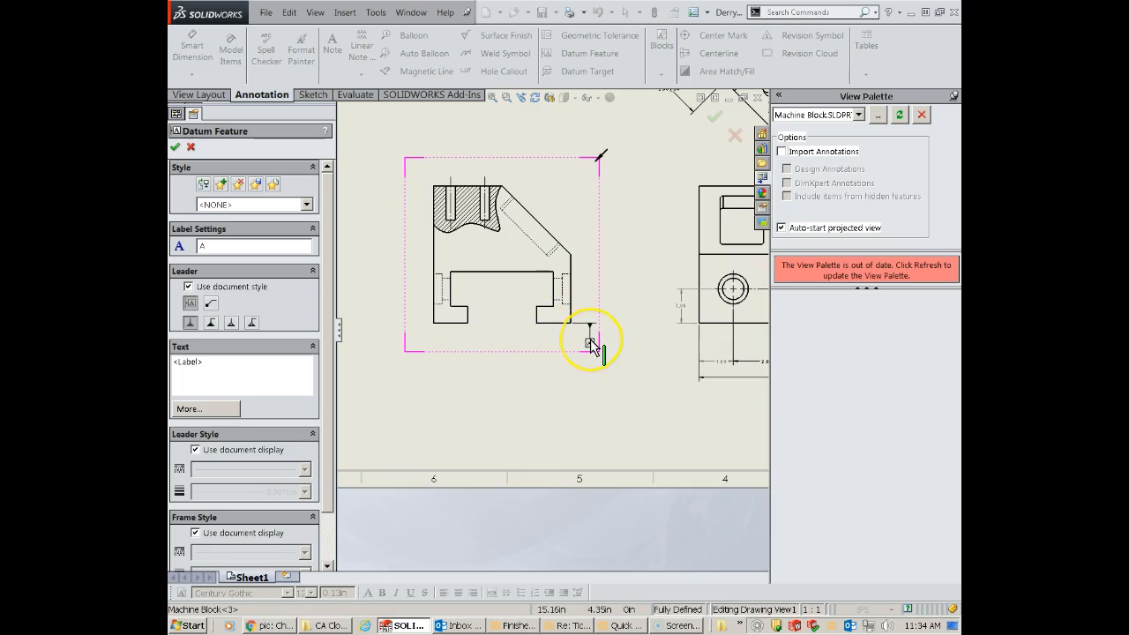
pyautogui.click(591, 344)
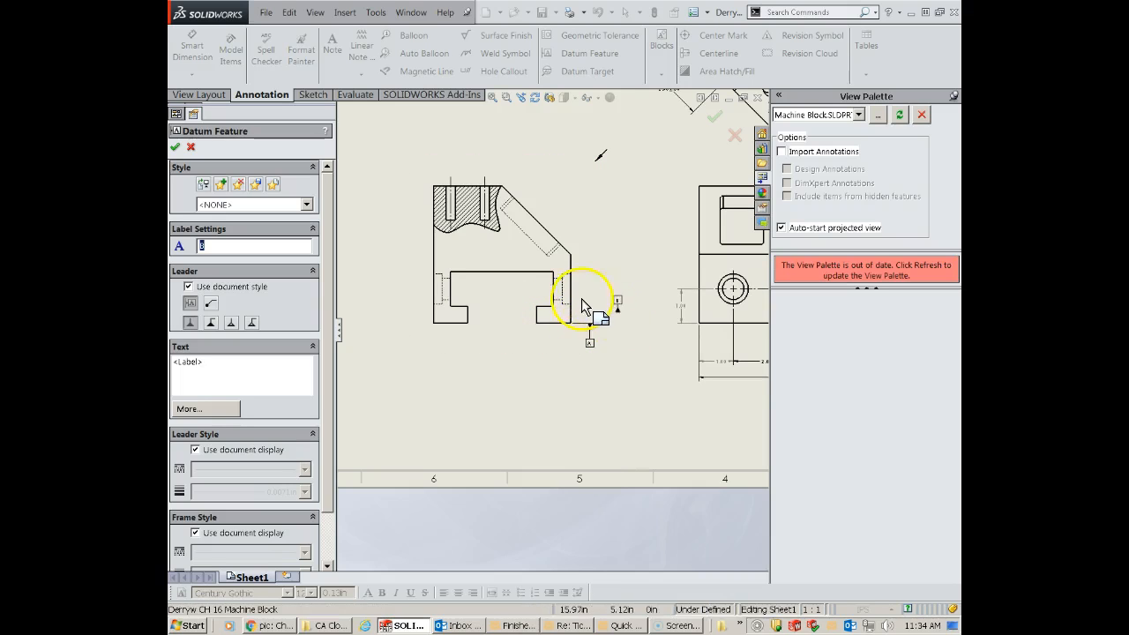
pyautogui.click(586, 237)
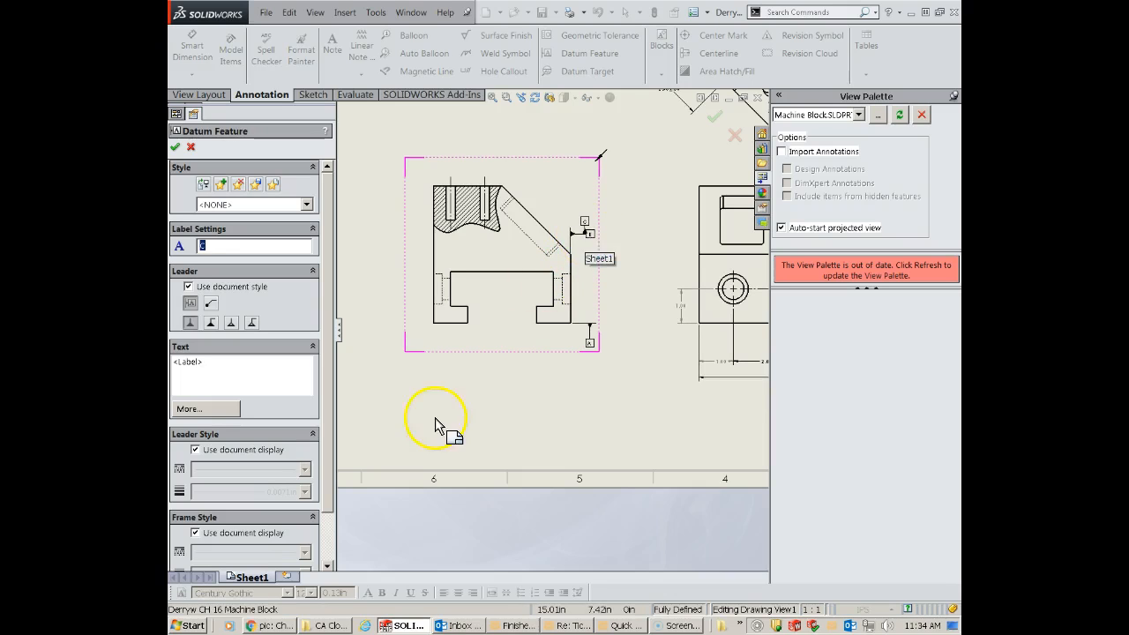
pyautogui.click(191, 146)
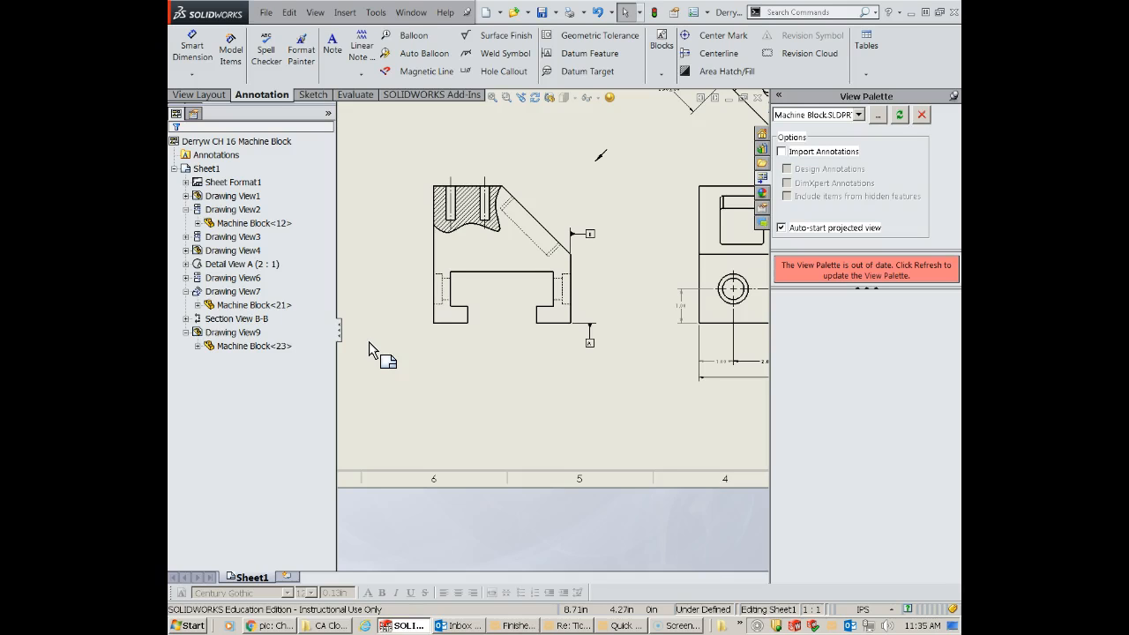
# - Add a hole callout to the leftmost counterbored hole in the rear view below Detail A, placing its text beneath the block
pyautogui.click(543, 167)
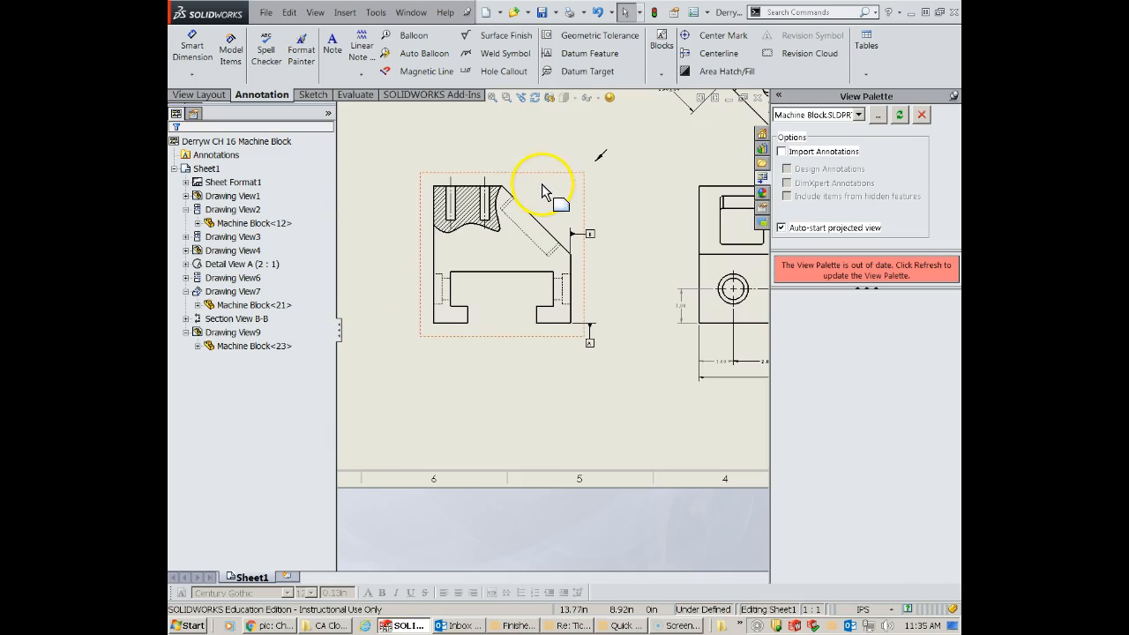
pyautogui.press('f')
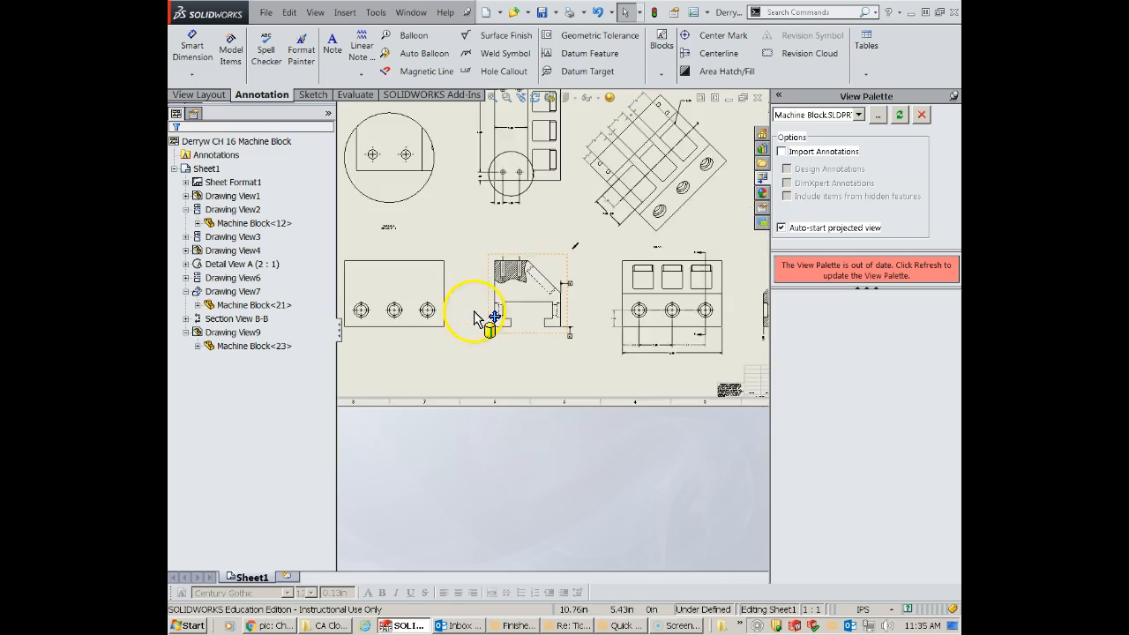
pyautogui.scroll(5, 486, 332)
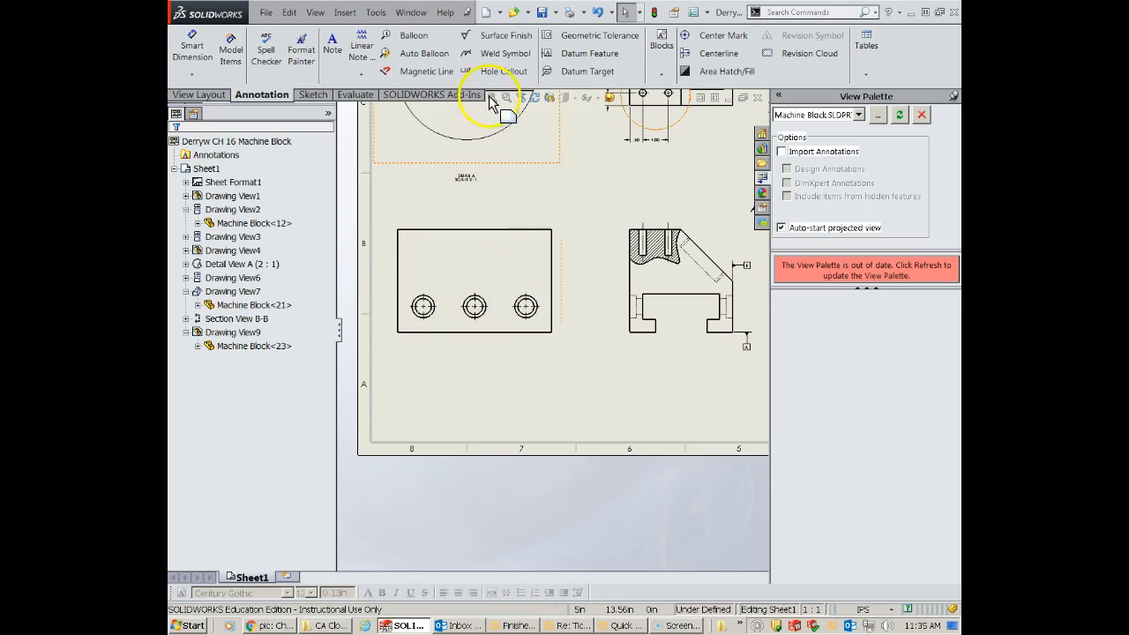
pyautogui.click(498, 70)
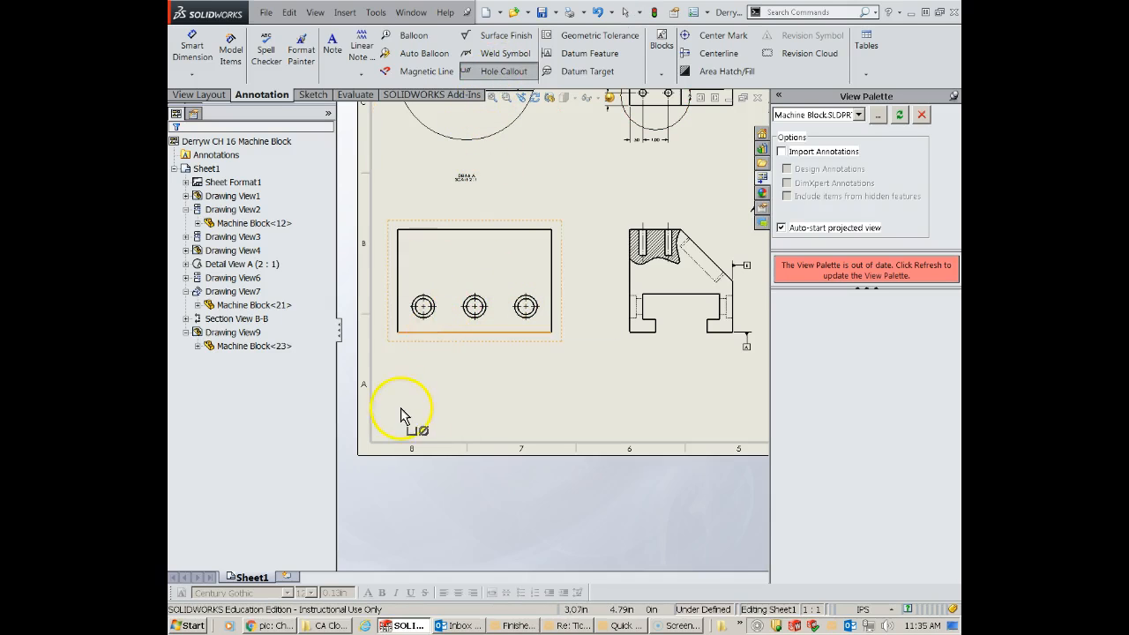
pyautogui.scroll(-2, 426, 310)
pyautogui.click(444, 320)
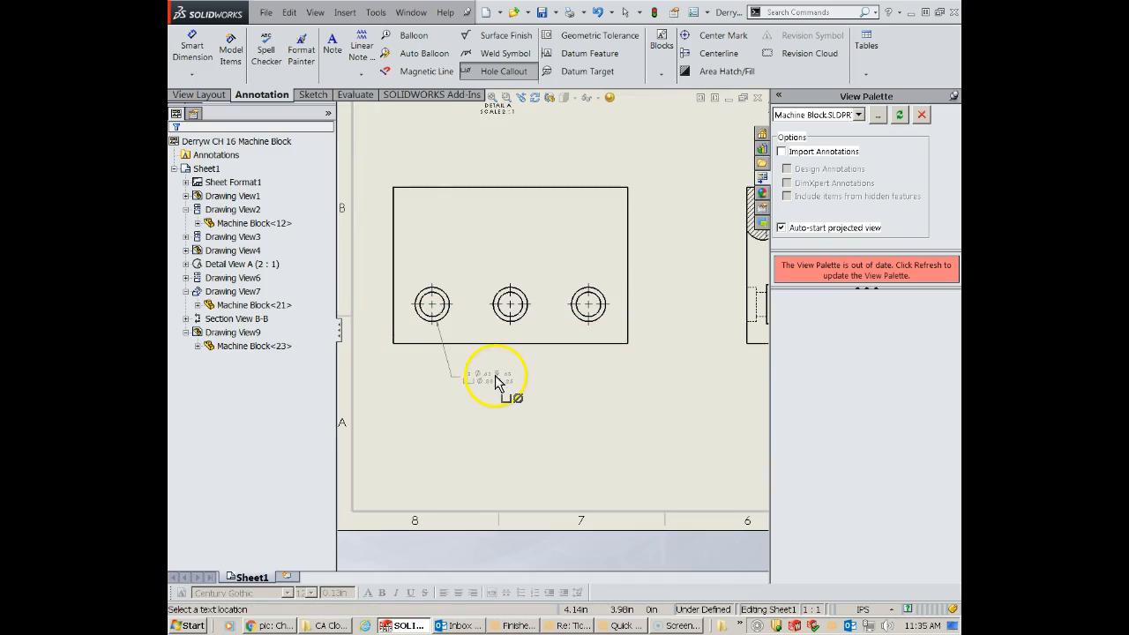
pyautogui.click(452, 377)
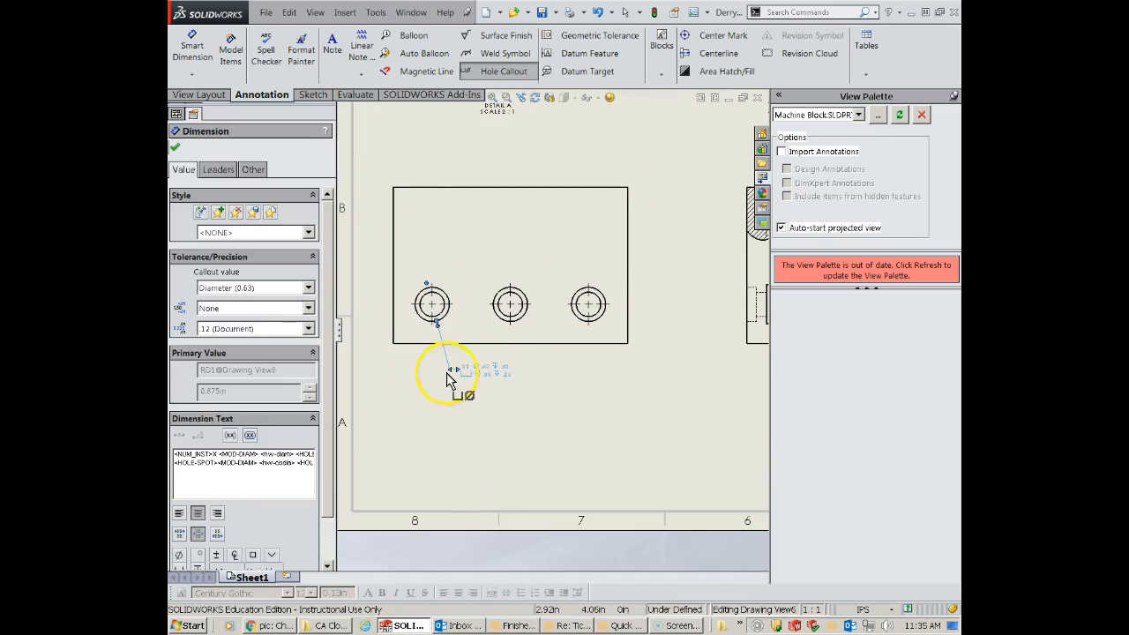
pyautogui.scroll(-2, 477, 377)
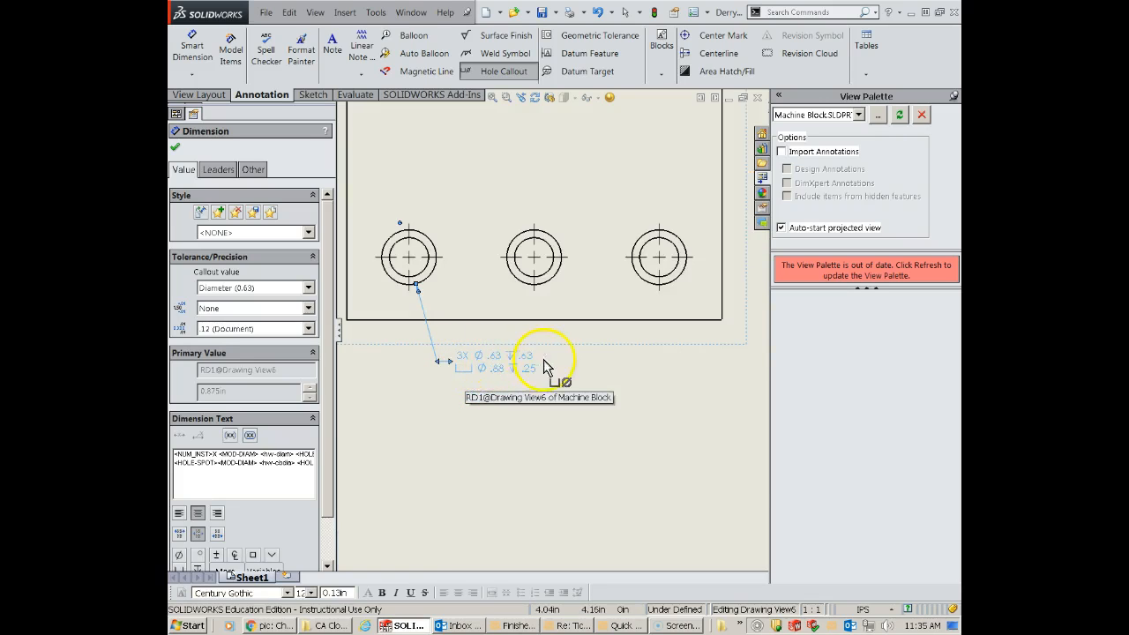
pyautogui.click(503, 393)
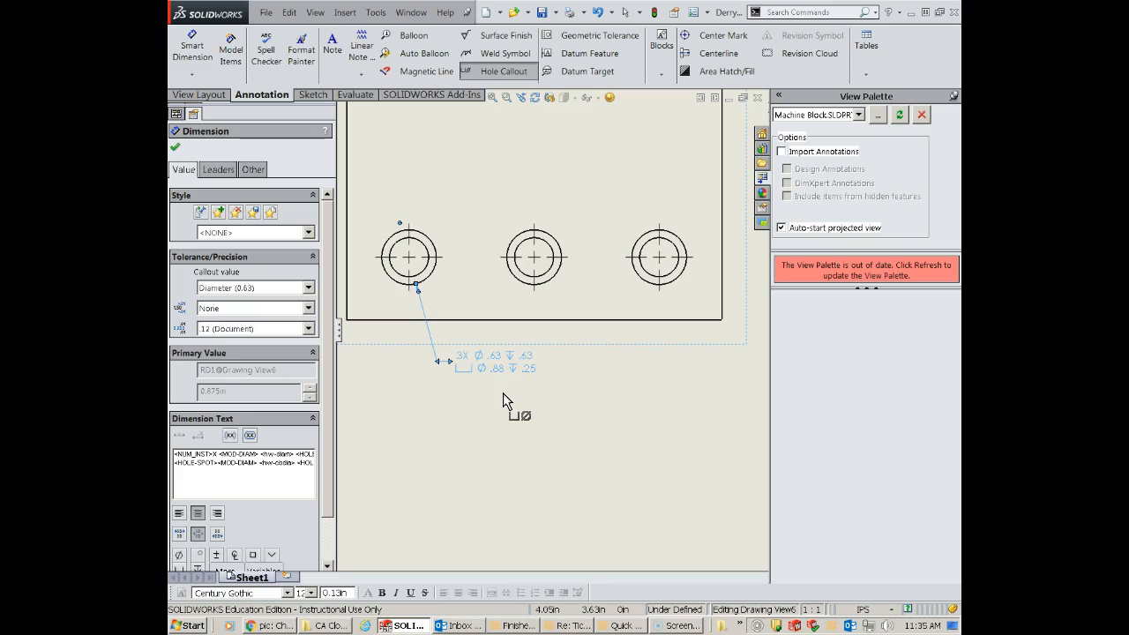
pyautogui.click(413, 381)
pyautogui.click(364, 374)
pyautogui.click(176, 149)
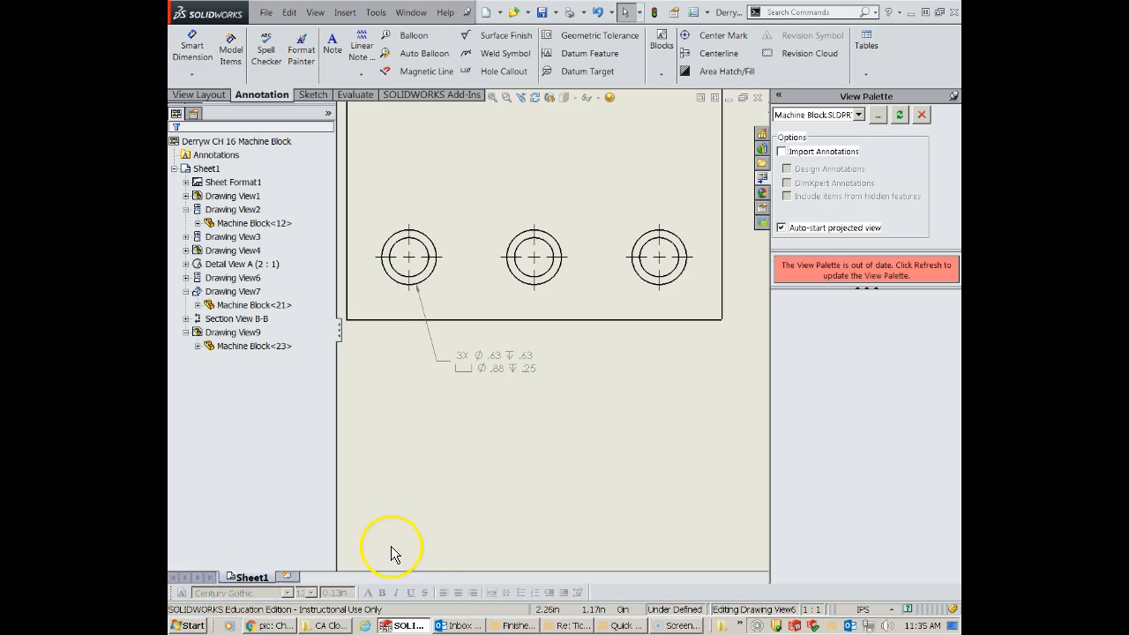
# - Try to create a geometric tolerance with the parallelism symbol, tolerance .010 and primary datum A for the end view with the broken-out section
pyautogui.scroll(1, 609, 415)
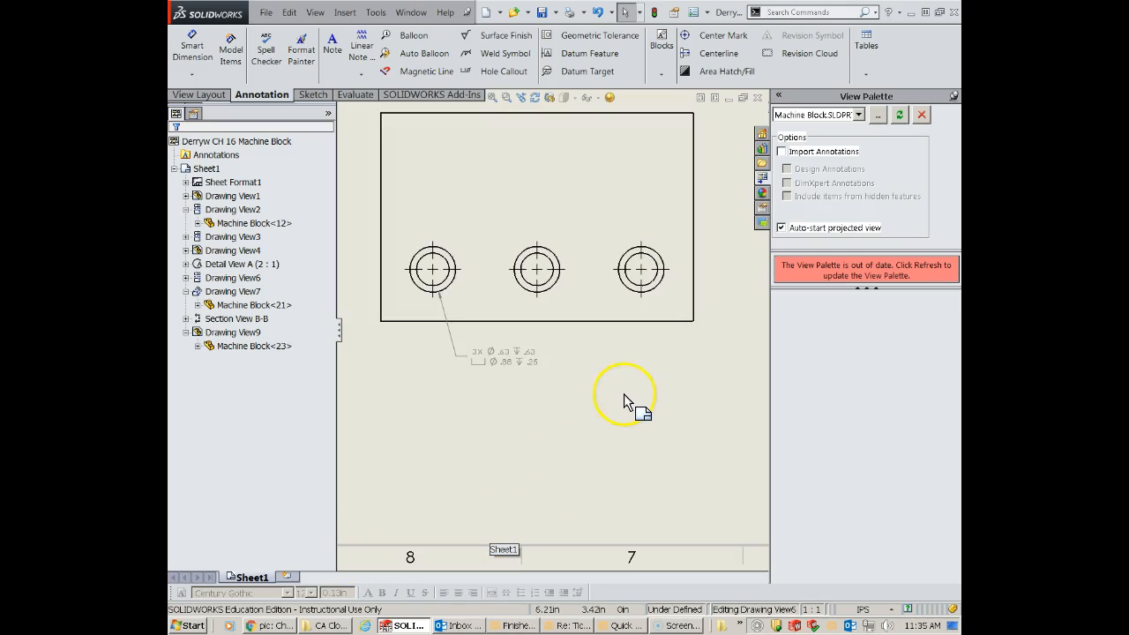
pyautogui.click(624, 395)
pyautogui.scroll(3, 627, 388)
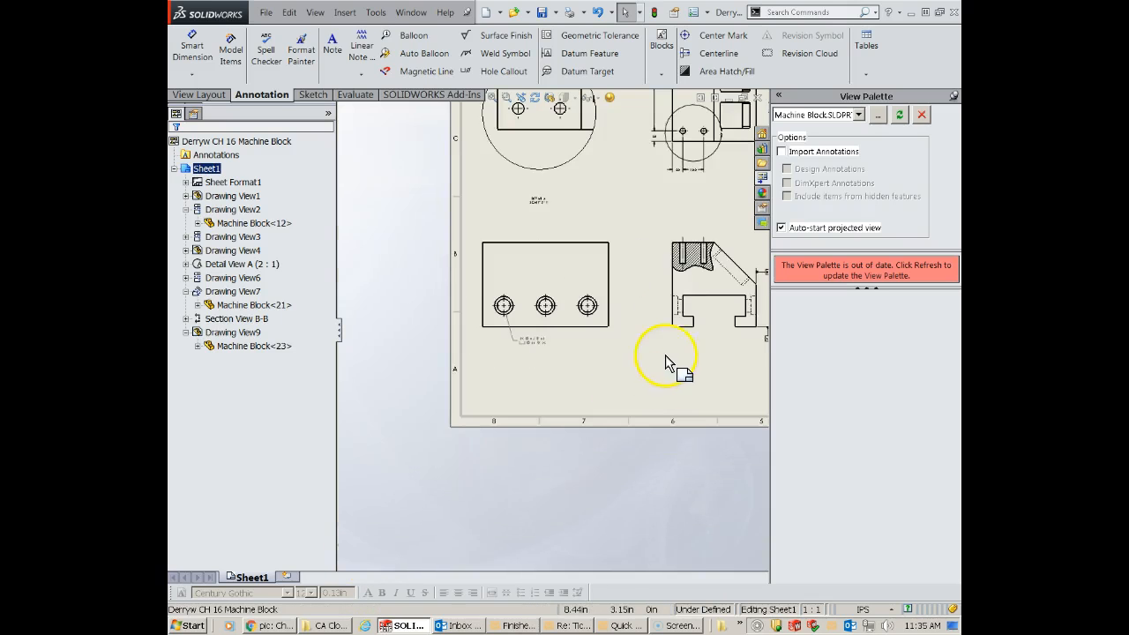
pyautogui.scroll(-4, 674, 311)
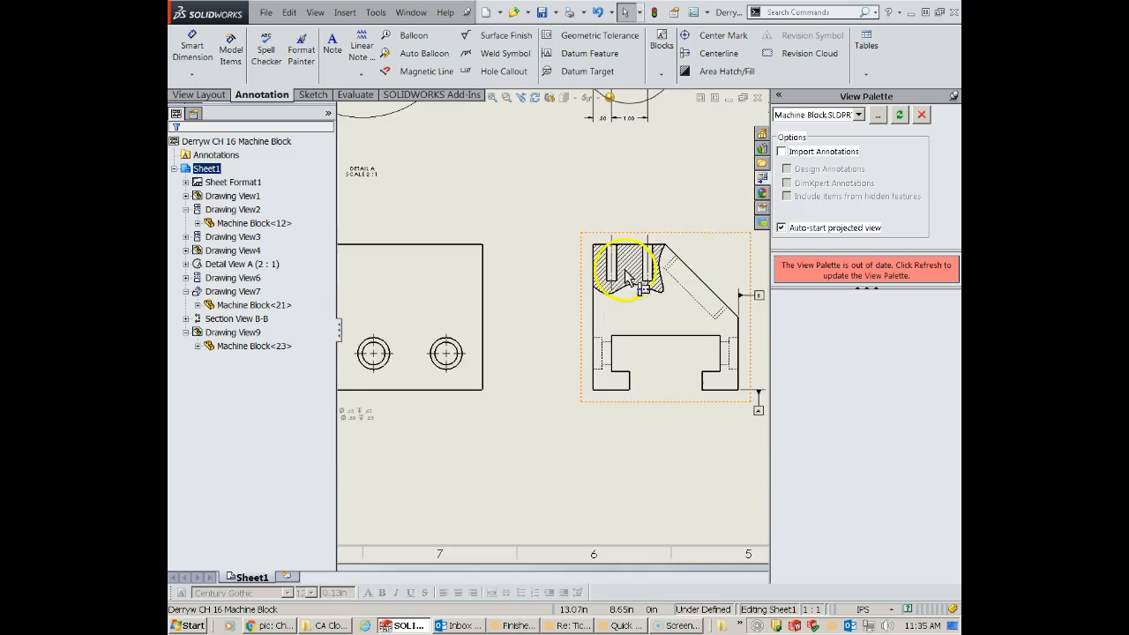
pyautogui.scroll(-1, 620, 283)
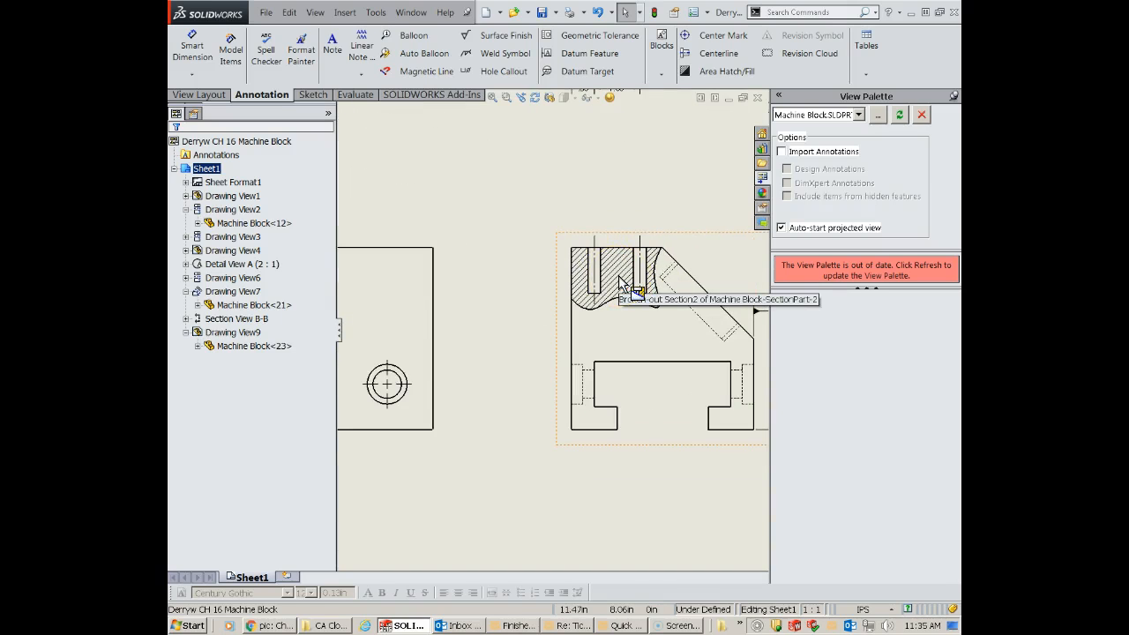
pyautogui.scroll(-1, 607, 276)
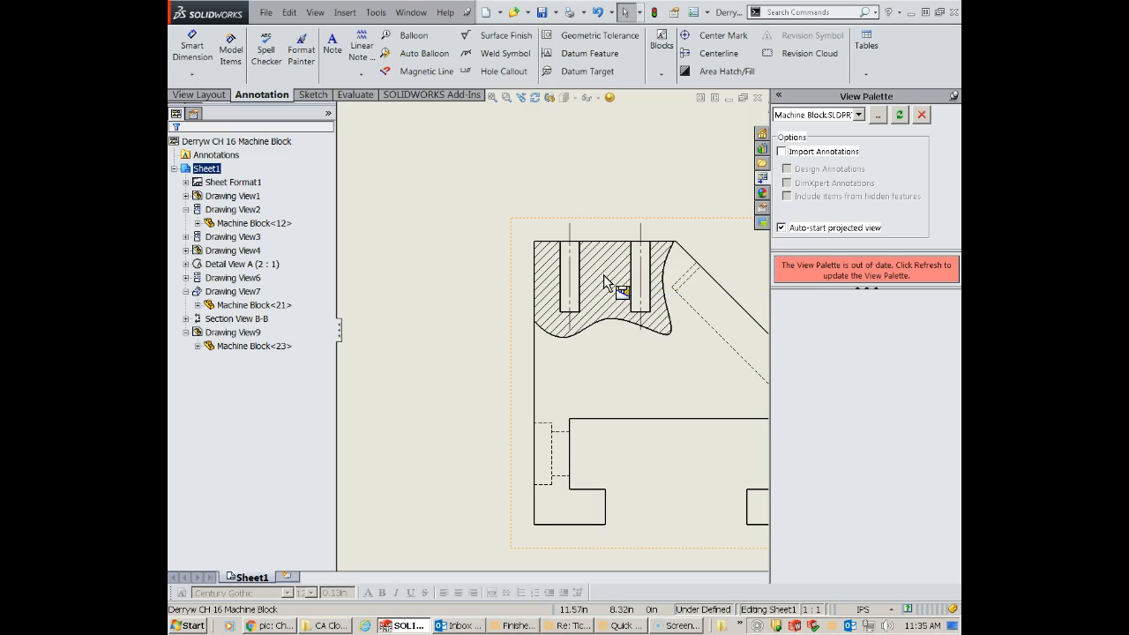
pyautogui.click(596, 269)
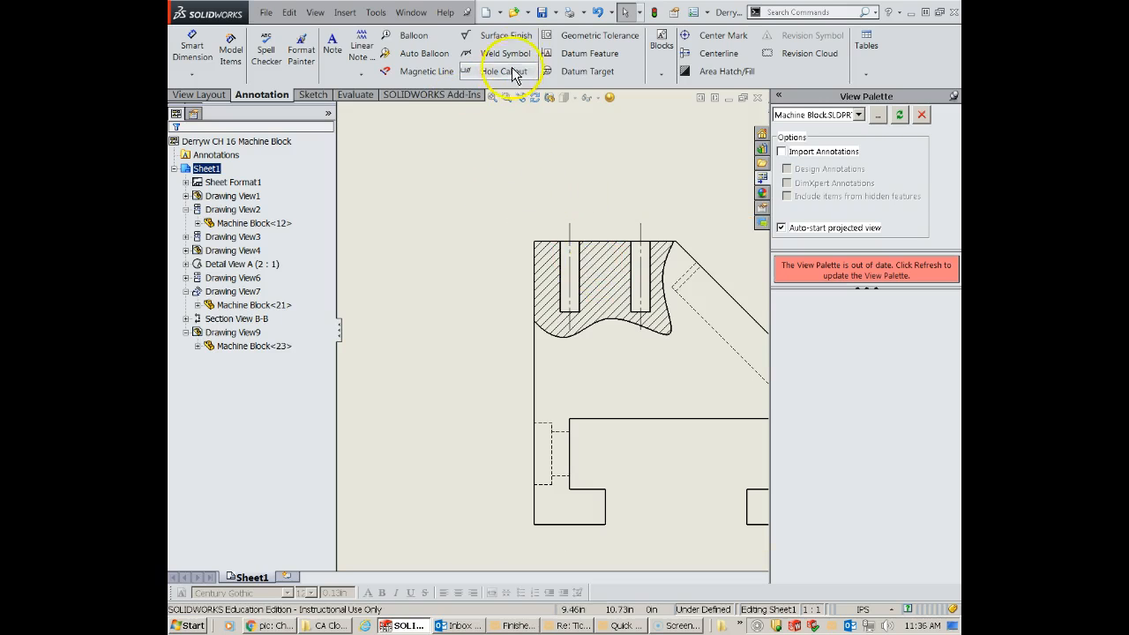
pyautogui.click(578, 42)
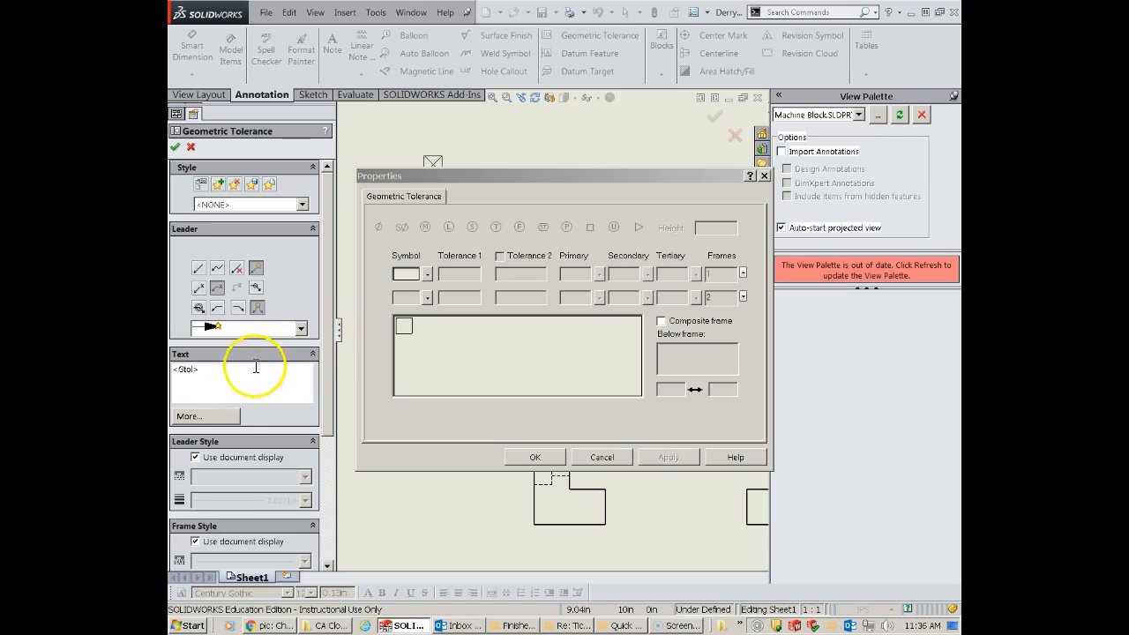
pyautogui.click(428, 275)
pyautogui.click(455, 305)
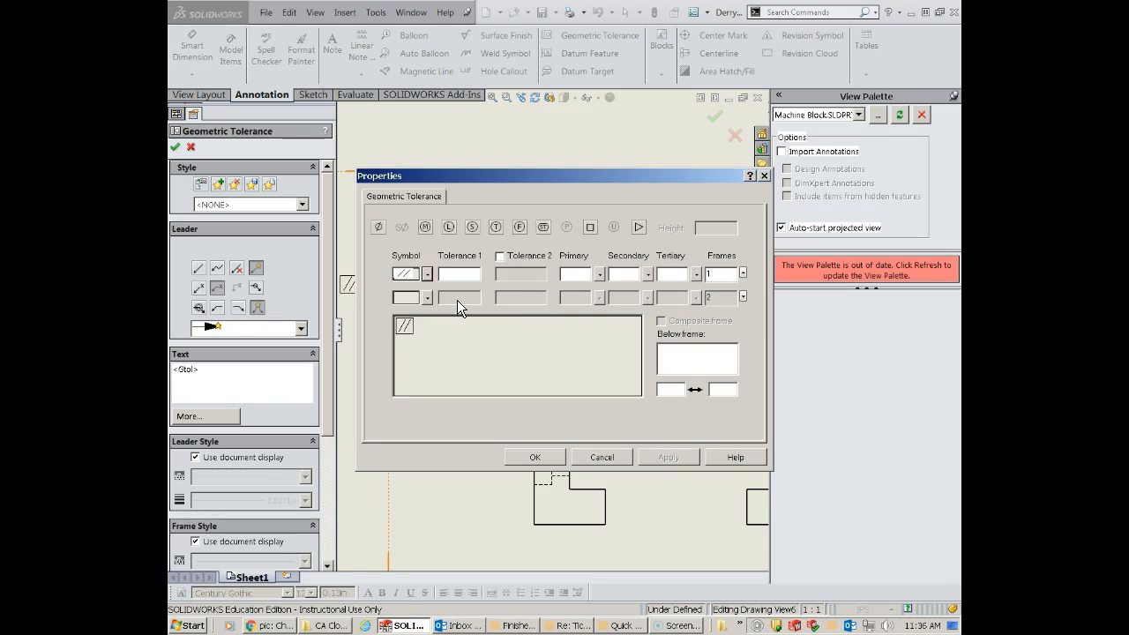
pyautogui.click(466, 299)
pyautogui.click(460, 274)
pyautogui.write('.010')
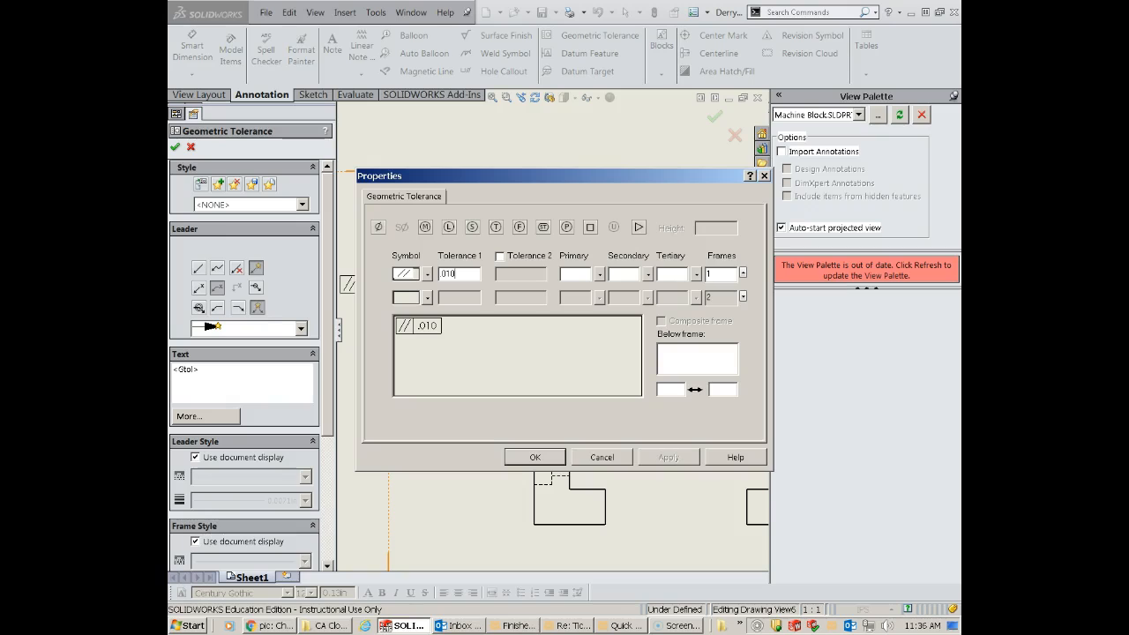
pyautogui.click(570, 275)
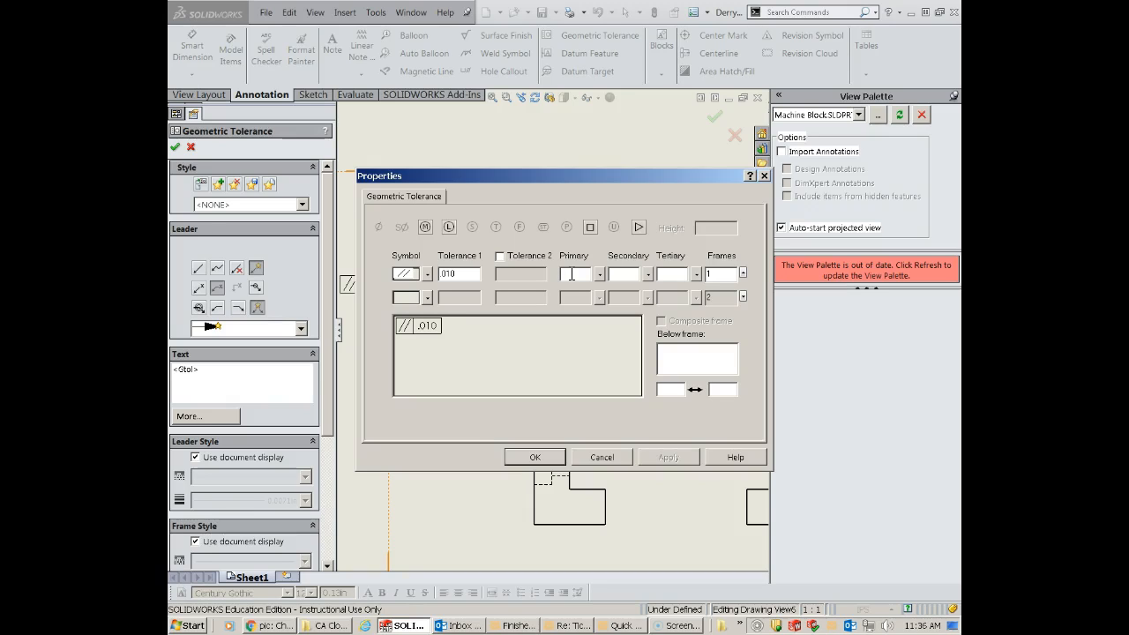
pyautogui.write('A')
pyautogui.click(547, 456)
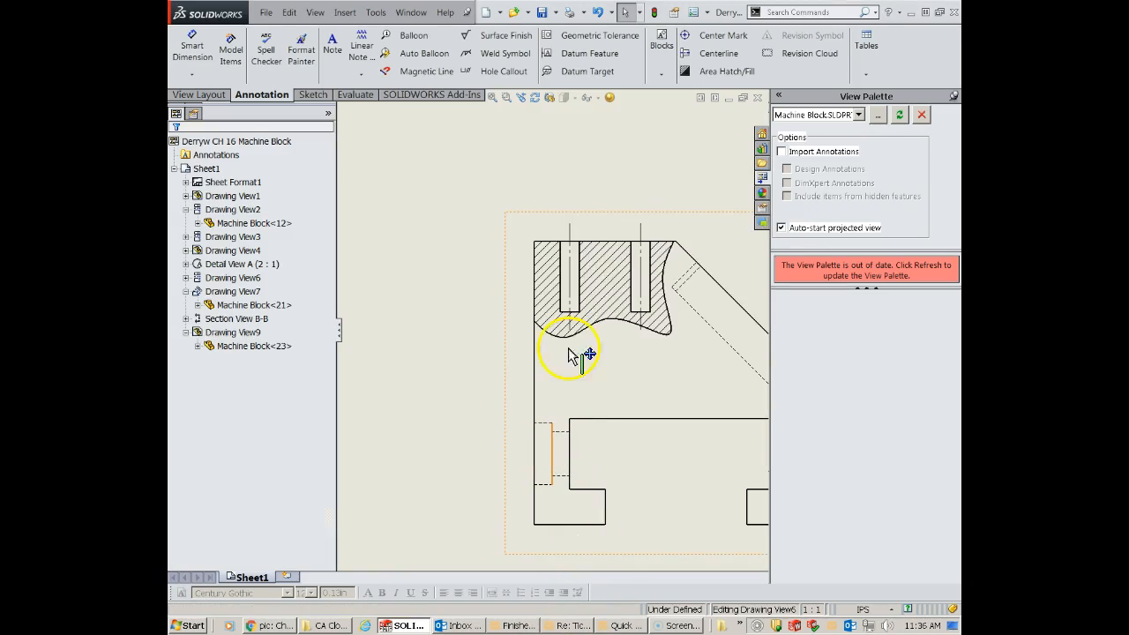
pyautogui.click(579, 241)
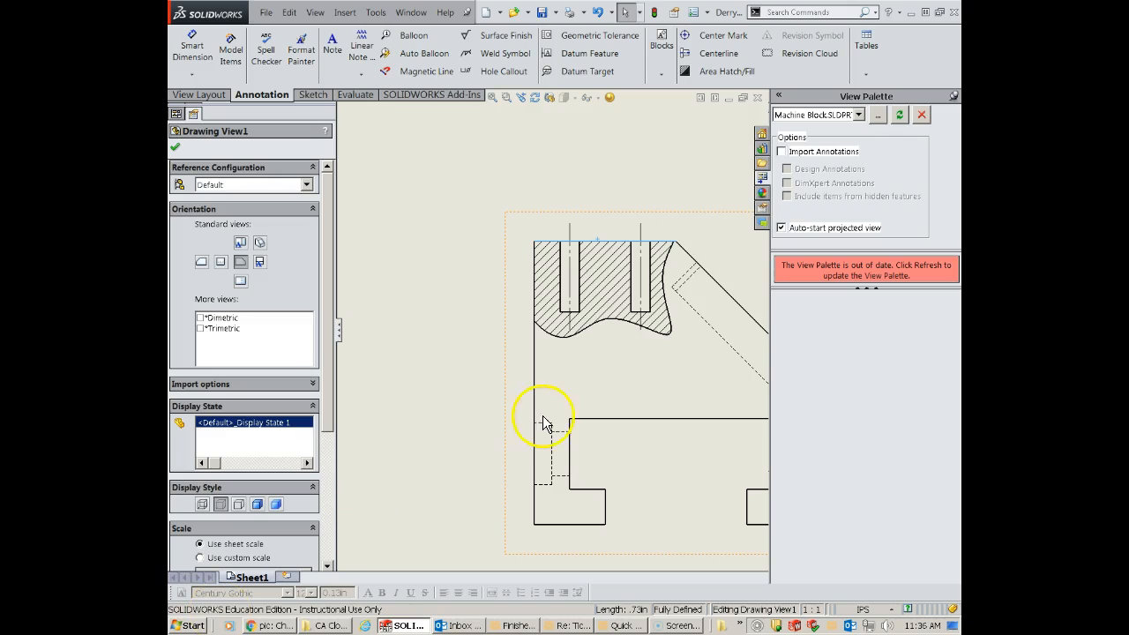
pyautogui.click(589, 53)
pyautogui.click(577, 216)
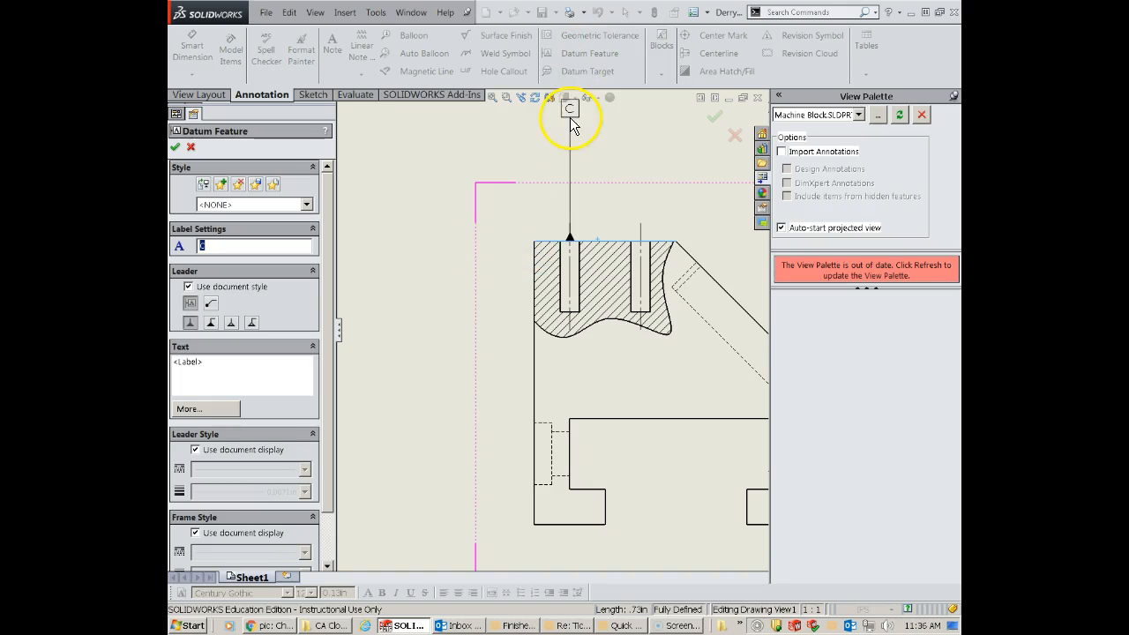
pyautogui.press('Escape')
# - Attach a geometric tolerance leader to the top edge of the broken-out section, placing its blank frame to the left of the block
pyautogui.click(606, 38)
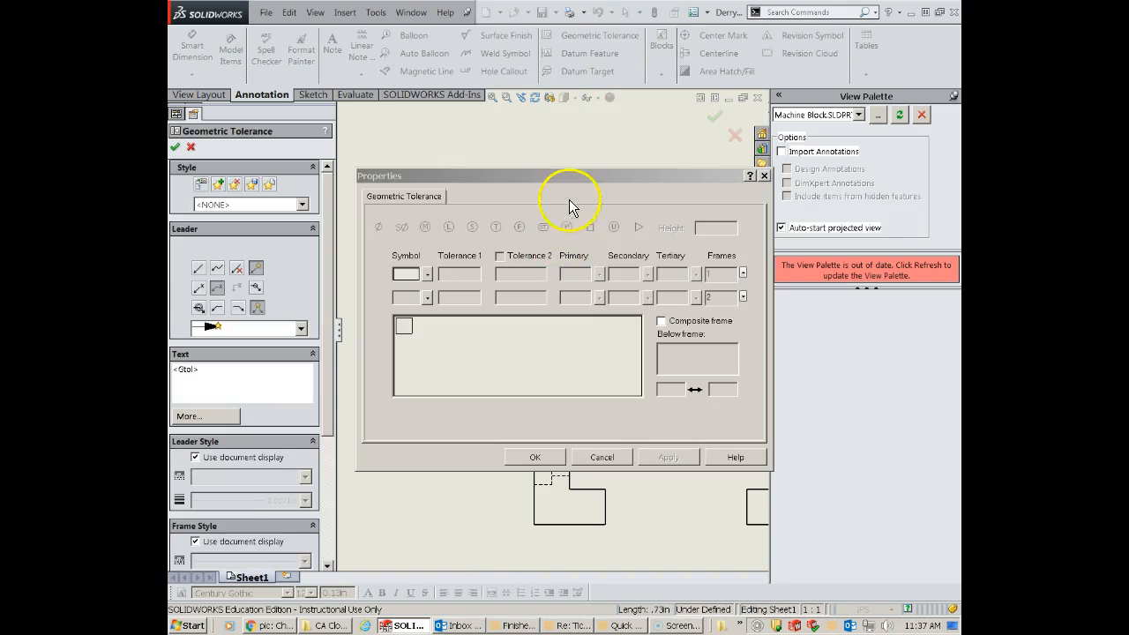
pyautogui.moveTo(574, 181); pyautogui.dragTo(987, 199)
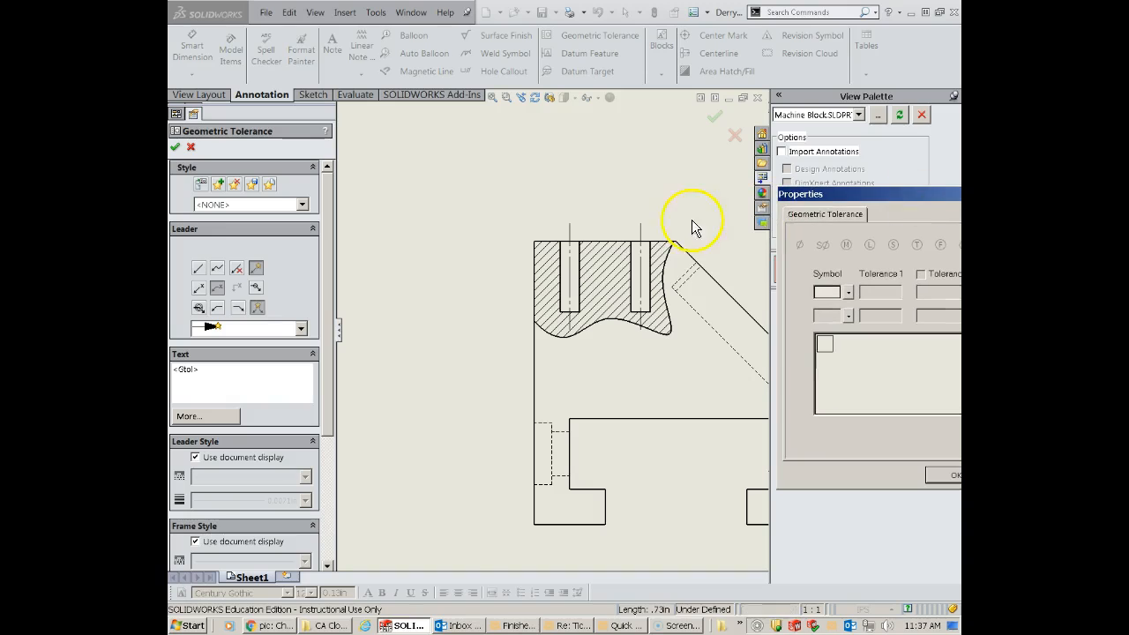
pyautogui.click(600, 240)
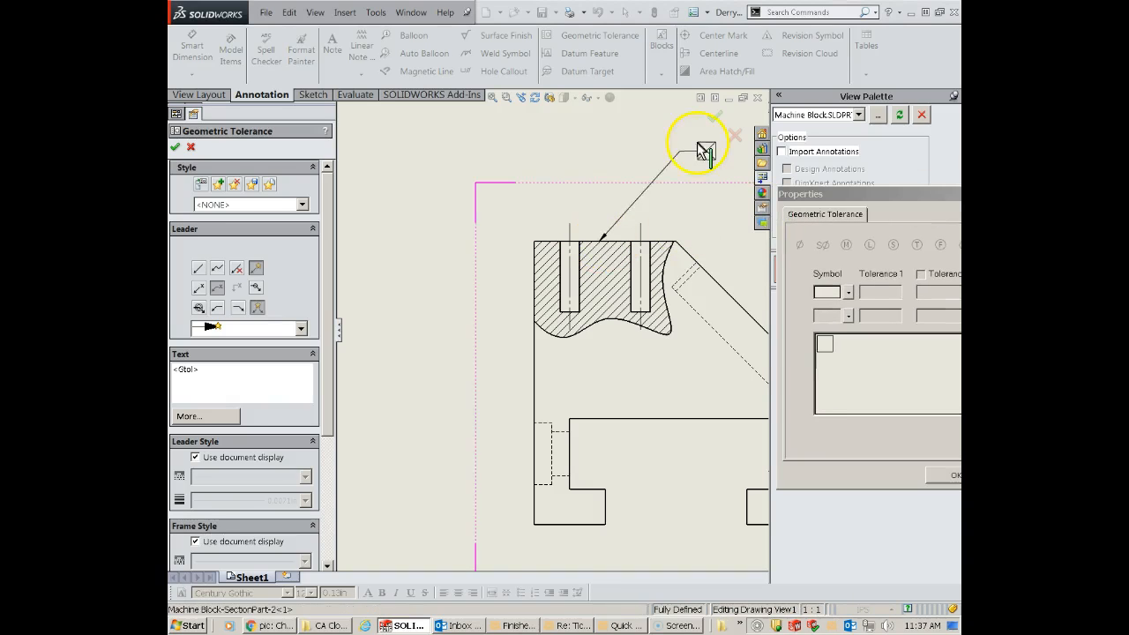
pyautogui.click(491, 245)
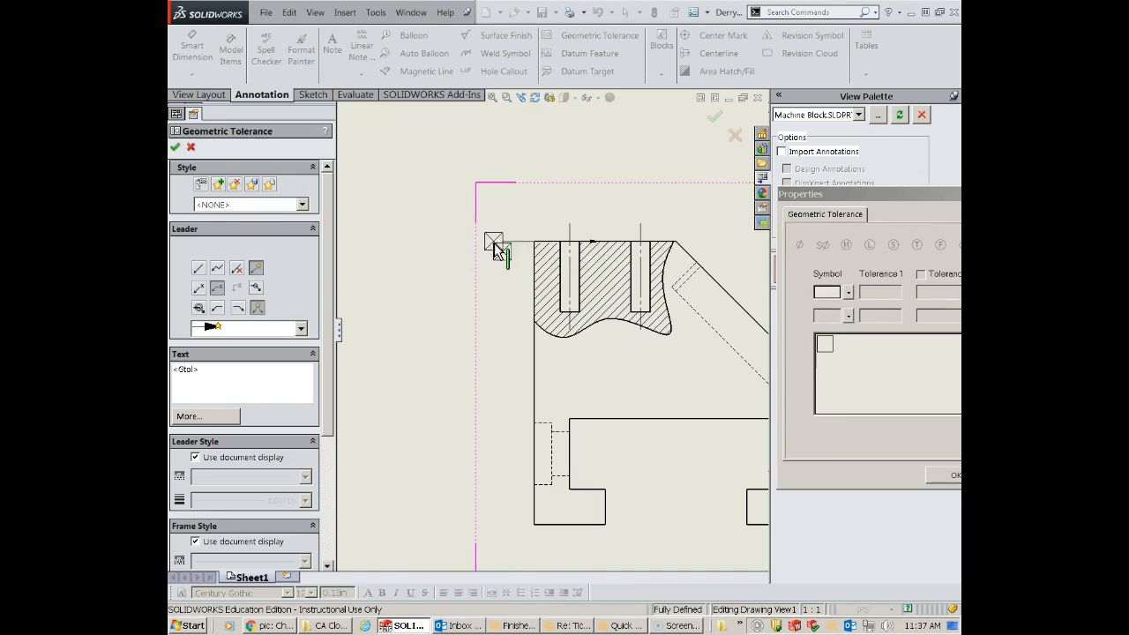
pyautogui.moveTo(854, 190); pyautogui.dragTo(696, 126)
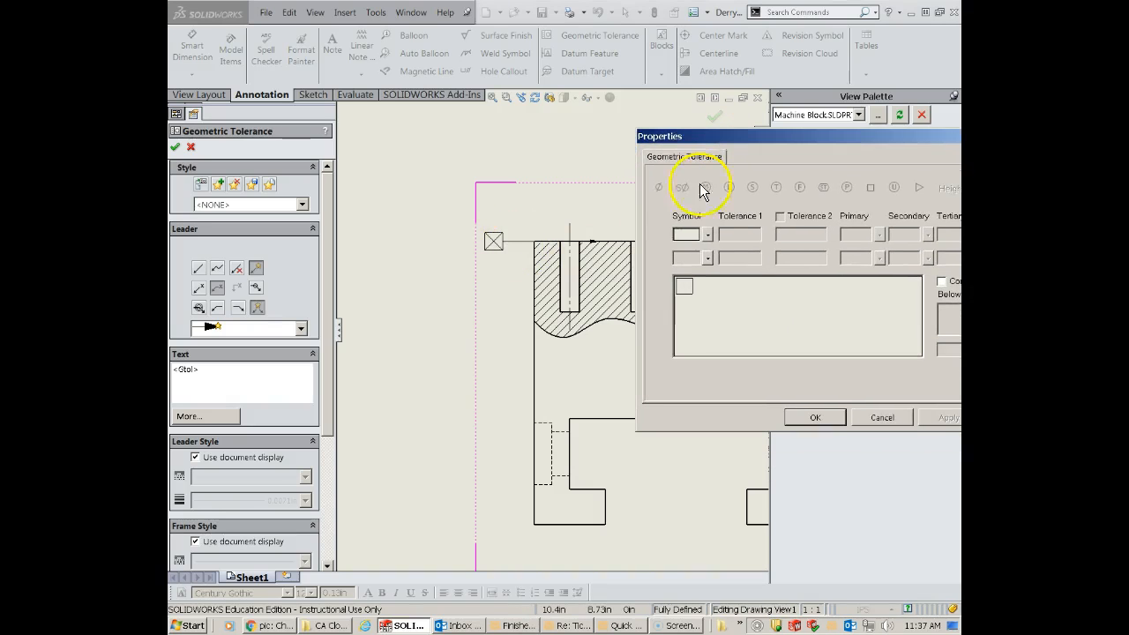
# - Try to fill the placed frame with the parallelism symbol, tolerance .010 and primary datum A
pyautogui.click(709, 234)
pyautogui.click(737, 270)
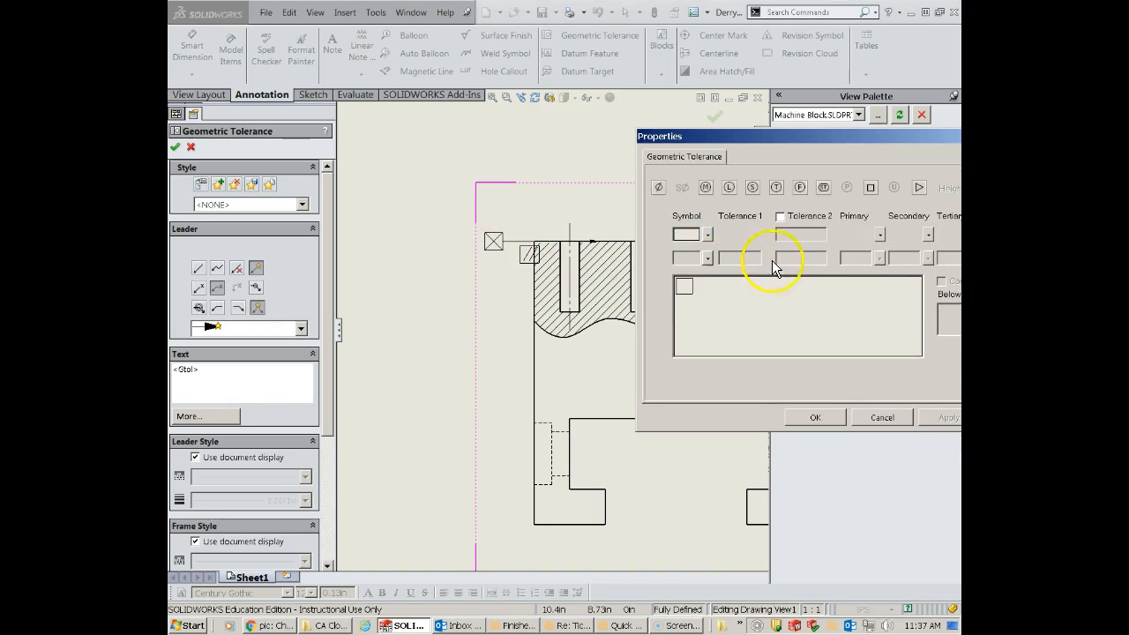
pyautogui.click(751, 234)
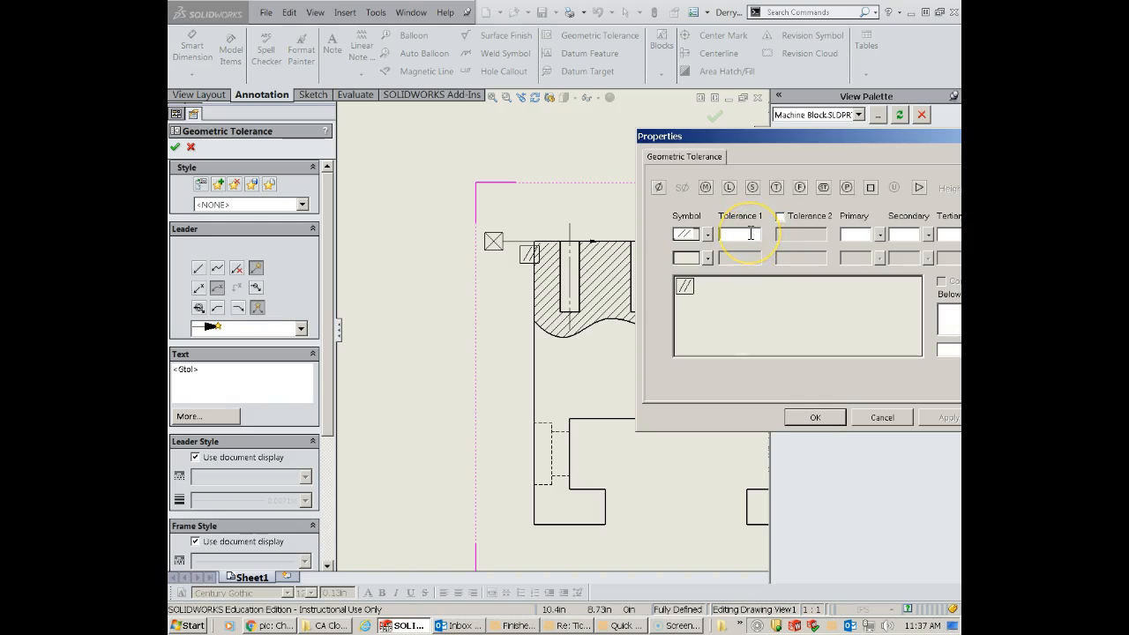
pyautogui.write('.010')
pyautogui.click(859, 233)
pyautogui.write('A')
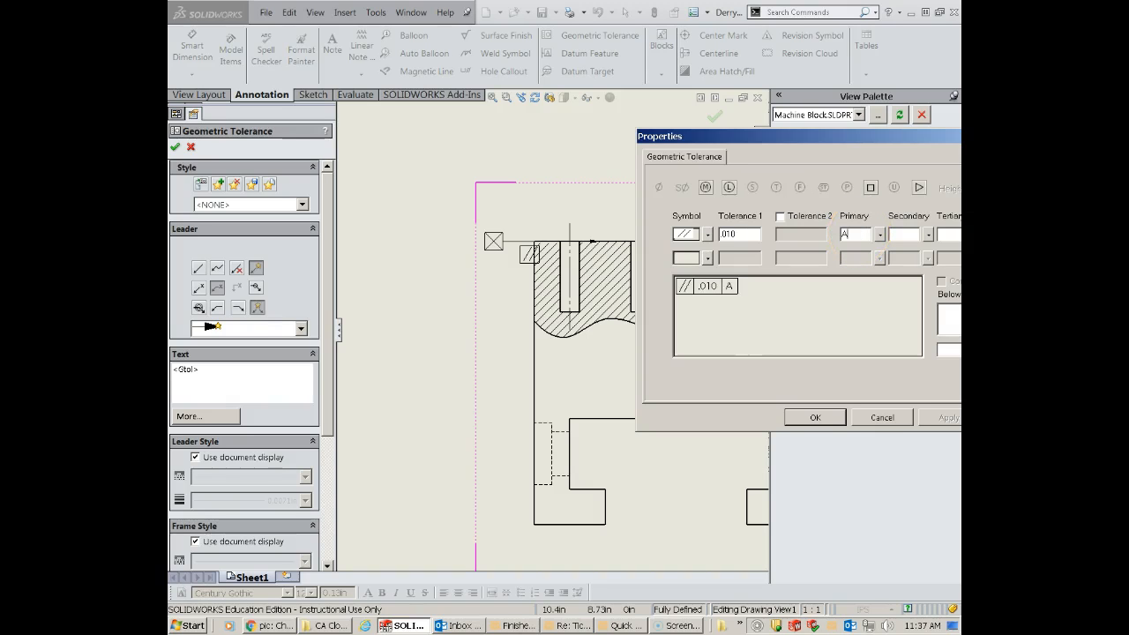
pyautogui.click(817, 417)
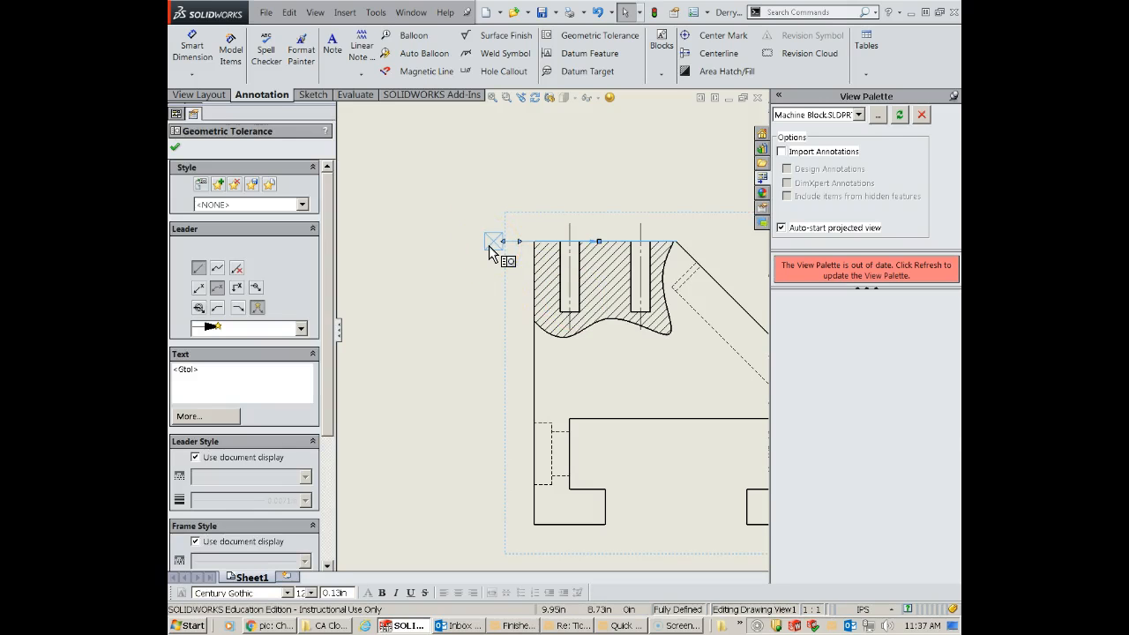
# - Edit the blank frame on the top edge to parallelism with tolerance .010, and shift it farther left of the block
pyautogui.click(489, 246)
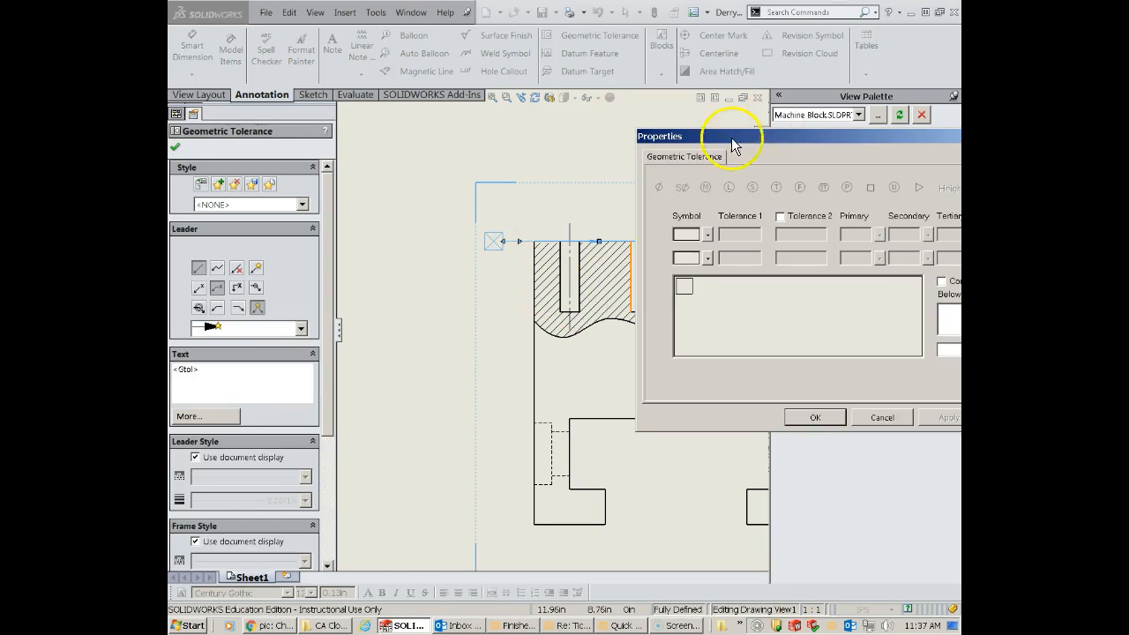
pyautogui.click(195, 594)
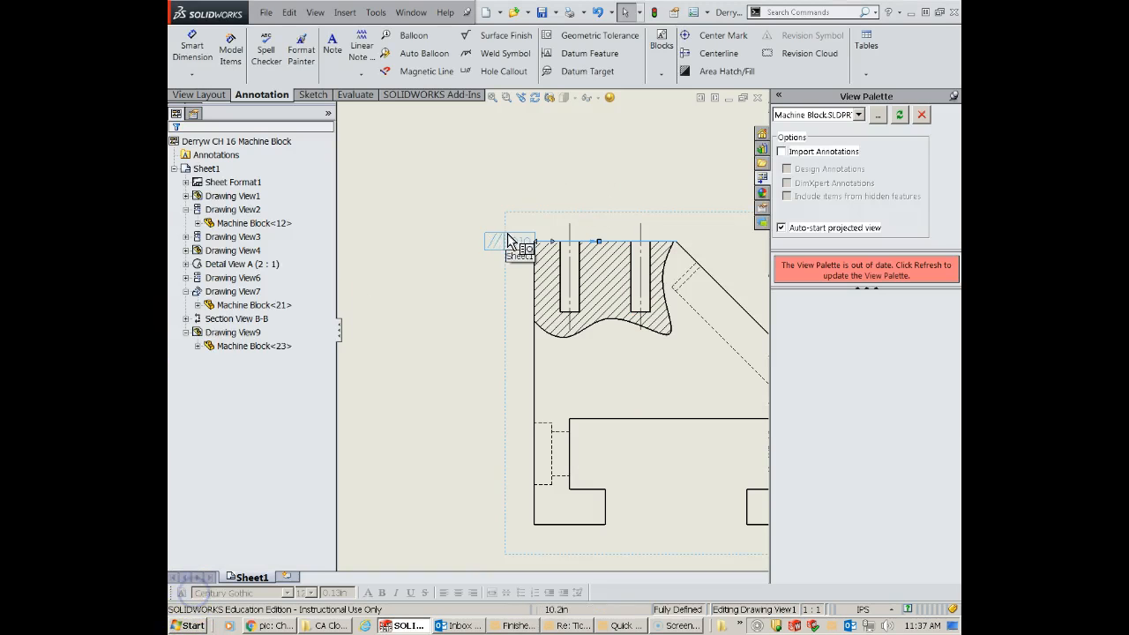
pyautogui.moveTo(507, 234); pyautogui.dragTo(478, 239)
pyautogui.click(478, 239)
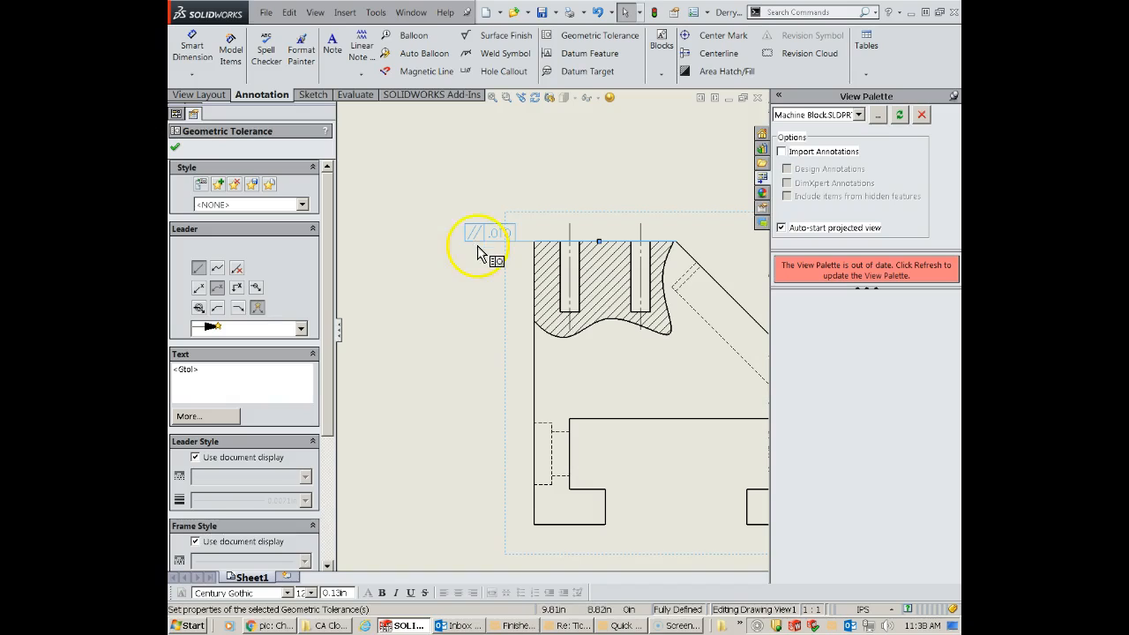
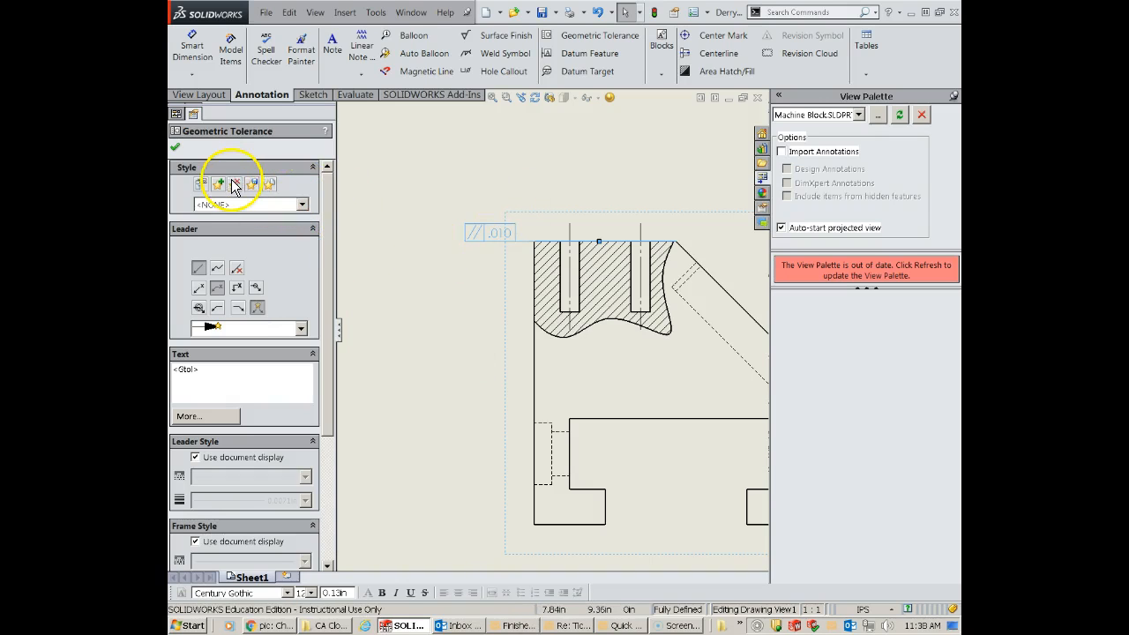
# - Create a perpendicularity geometric tolerance of .001 with primary datum B and place its frame directly below the three-hole counterbore callout
pyautogui.click(176, 147)
pyautogui.scroll(4, 474, 485)
pyautogui.scroll(-2, 421, 373)
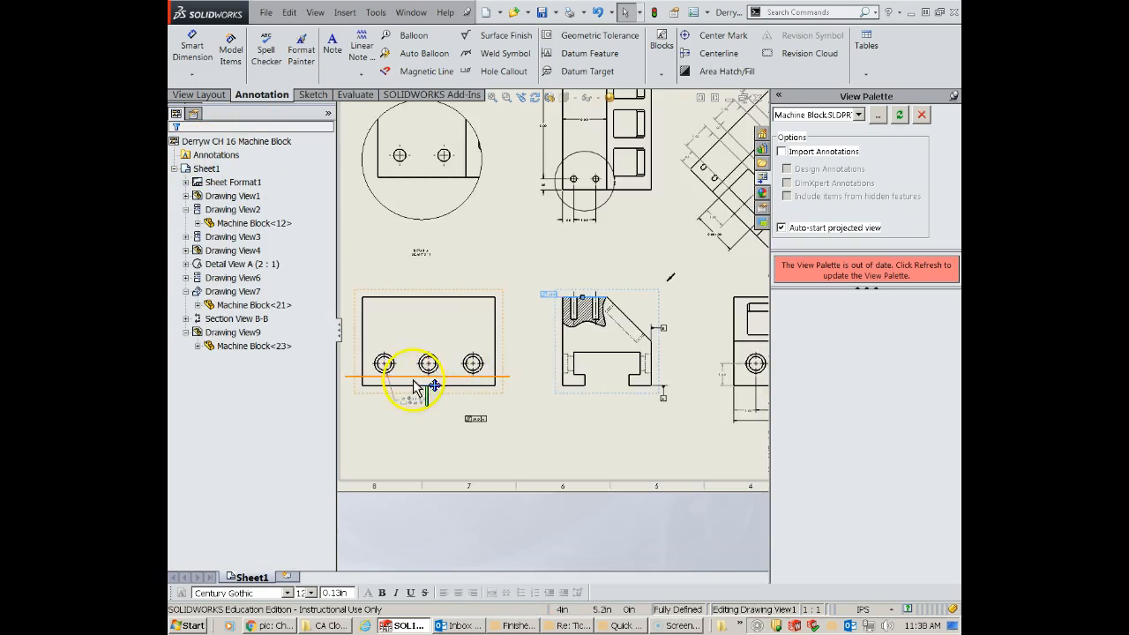
pyautogui.scroll(-1, 405, 391)
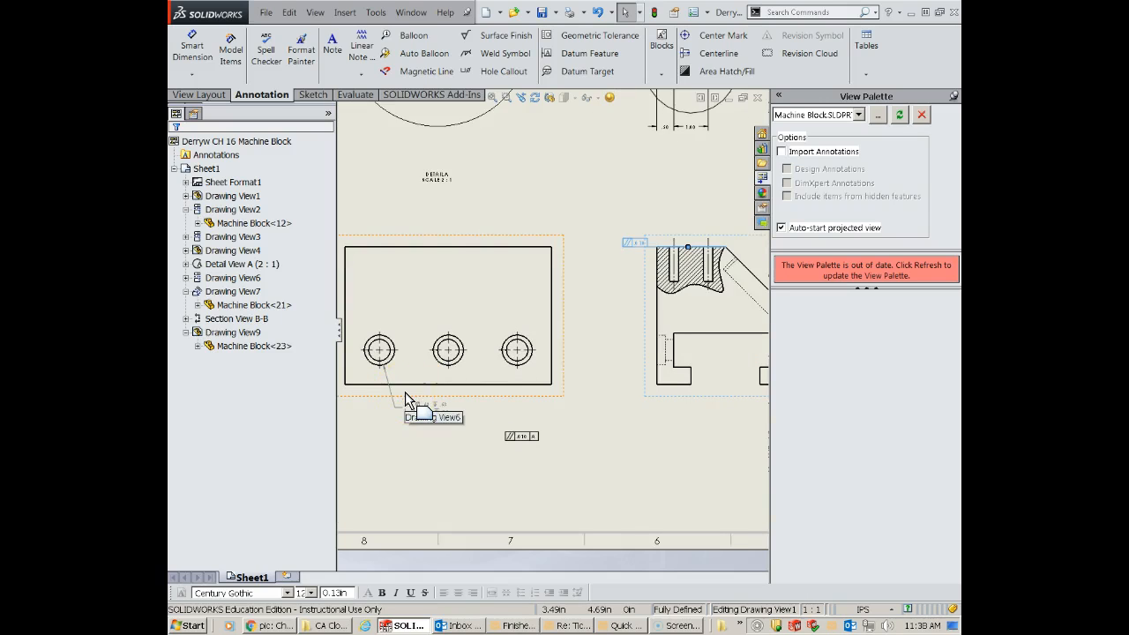
pyautogui.scroll(-1, 405, 391)
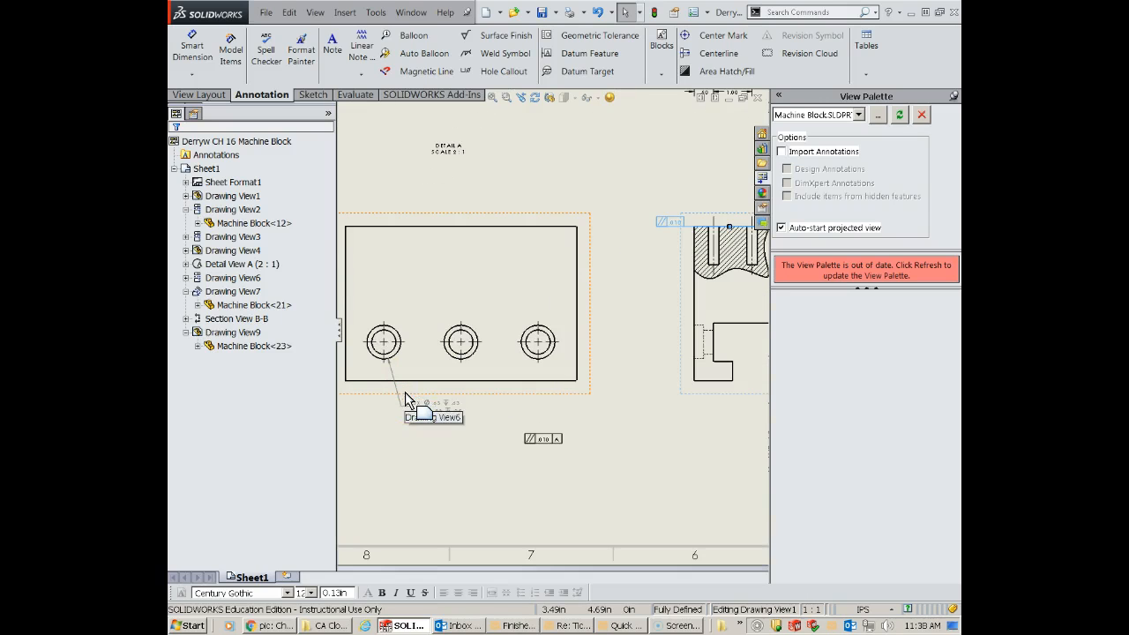
pyautogui.click(566, 39)
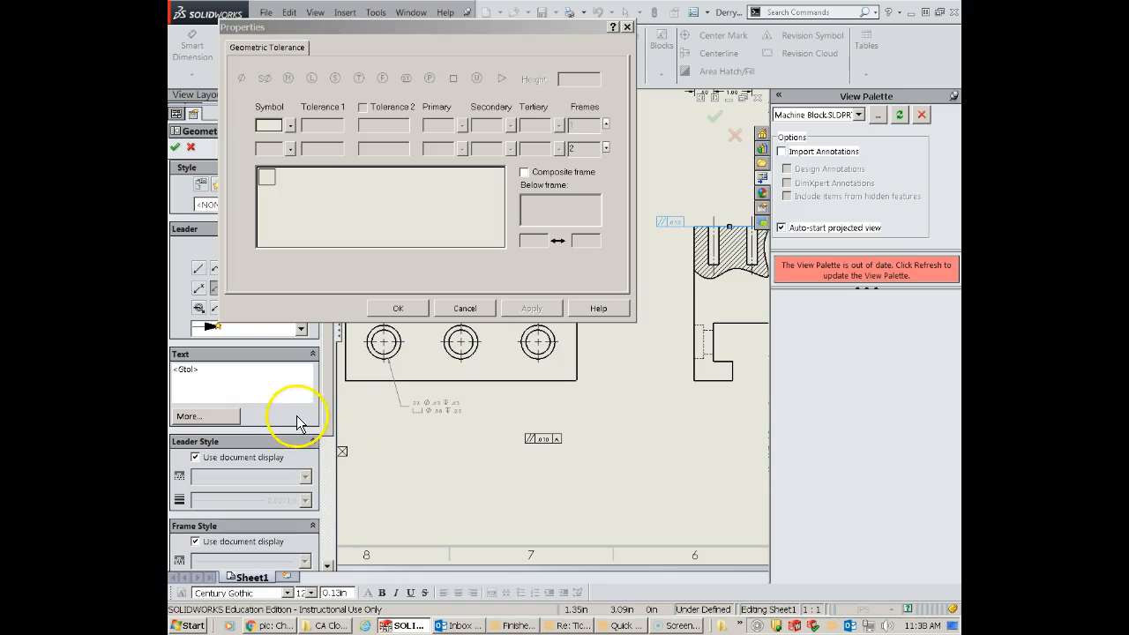
pyautogui.click(293, 128)
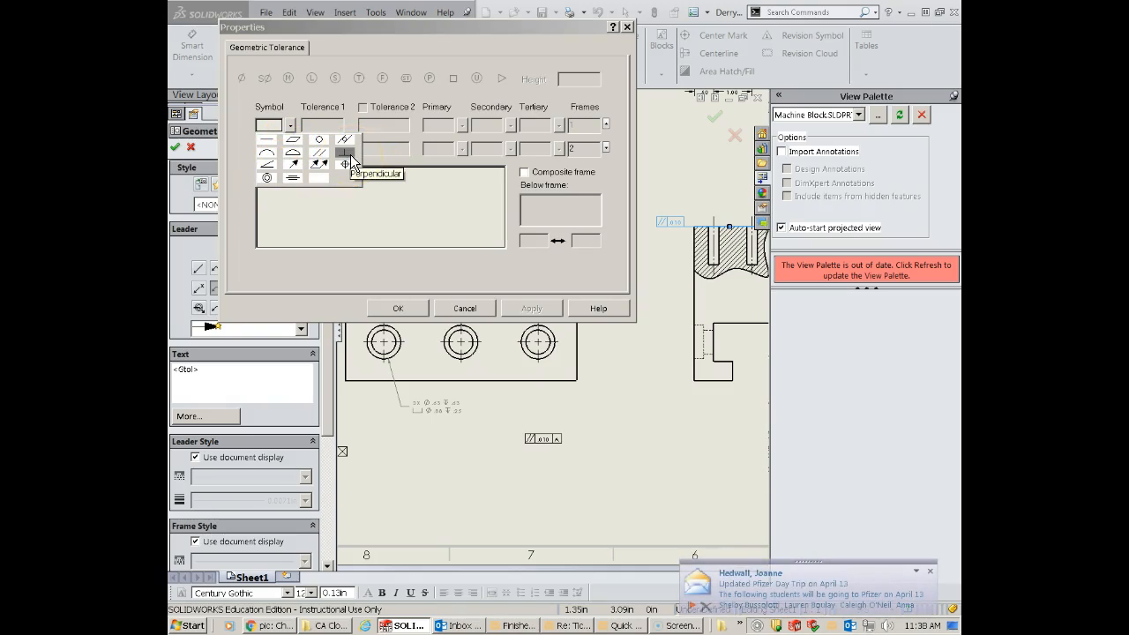
pyautogui.click(350, 154)
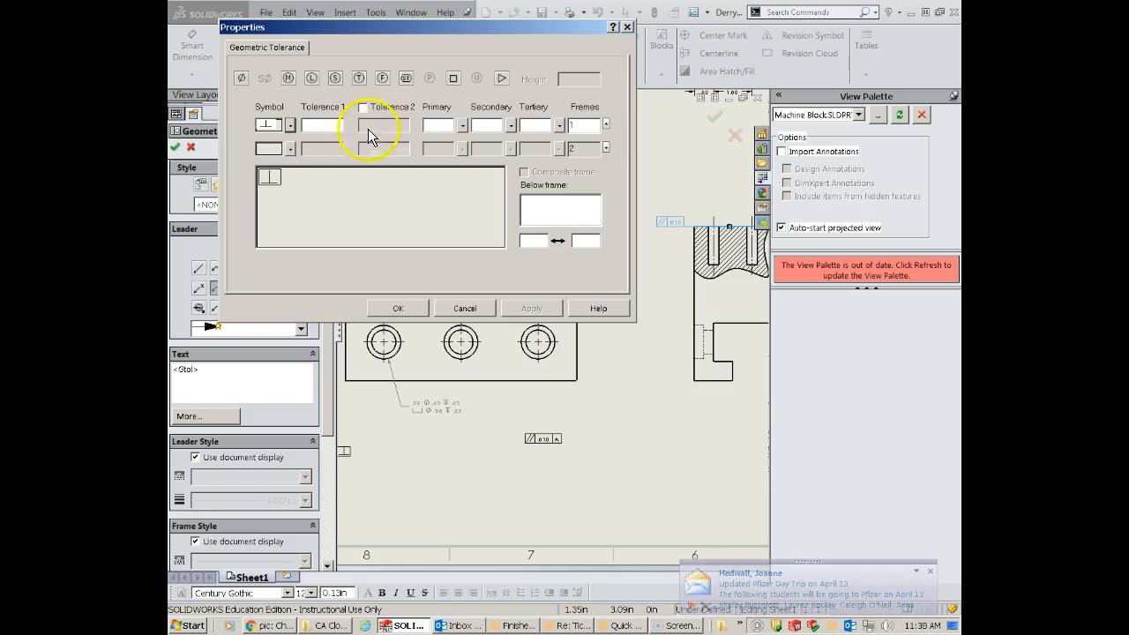
pyautogui.click(316, 124)
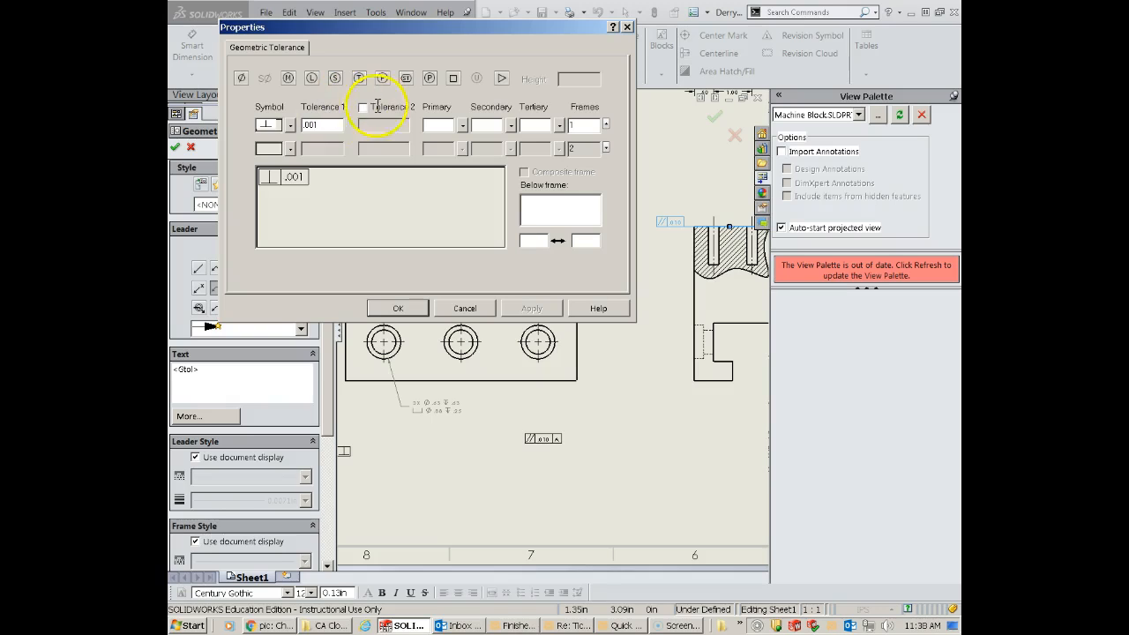
pyautogui.click(437, 125)
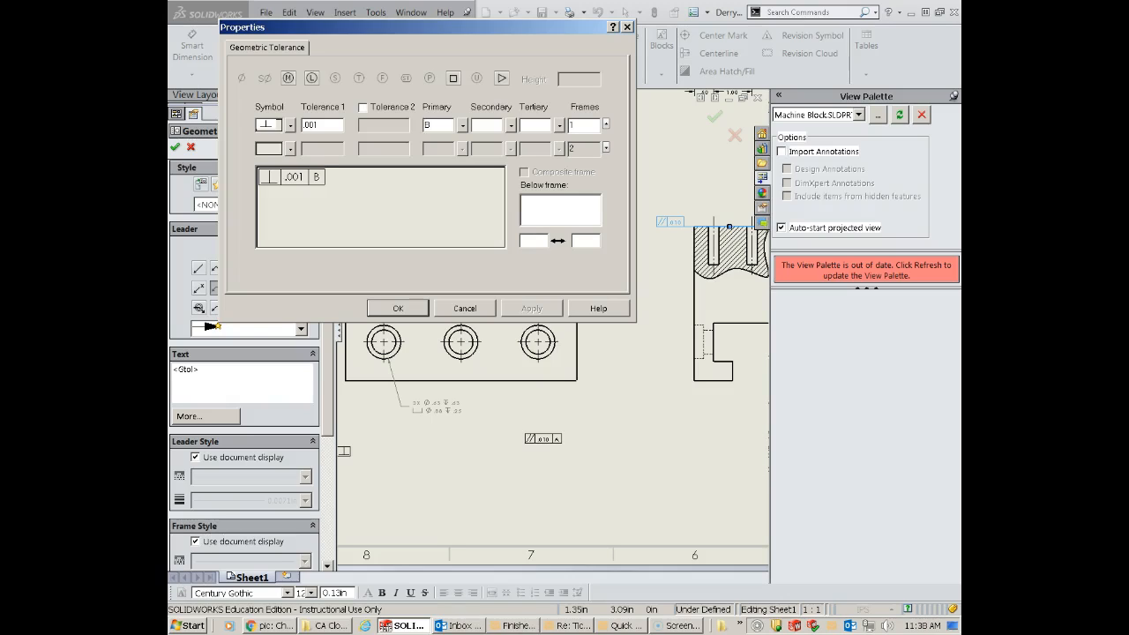
pyautogui.click(451, 124)
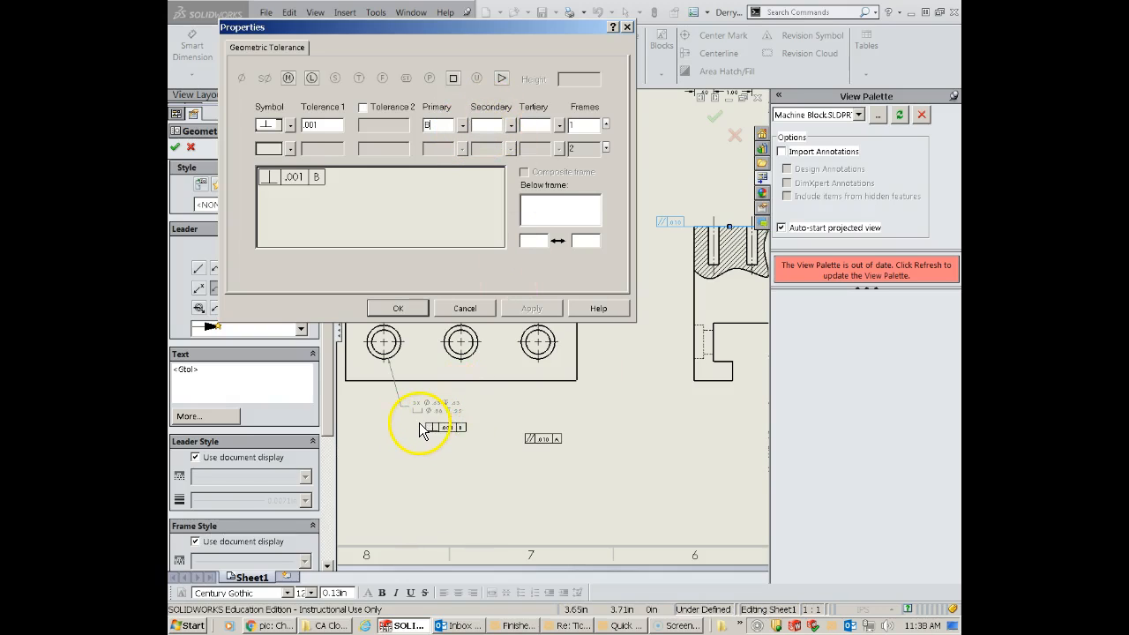
pyautogui.click(421, 430)
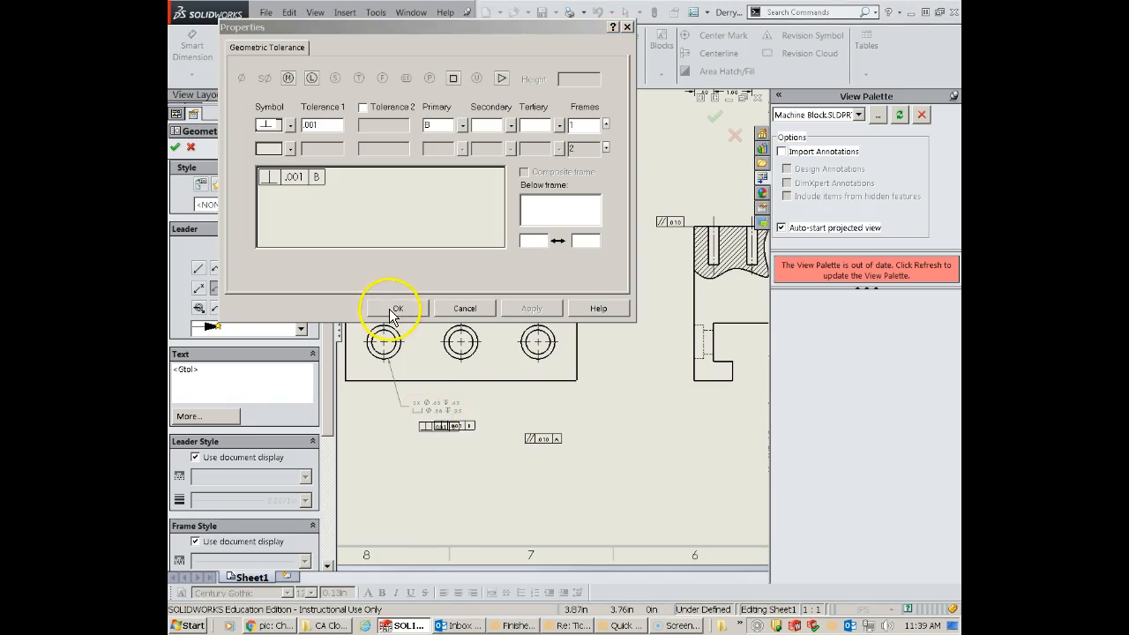
pyautogui.click(398, 307)
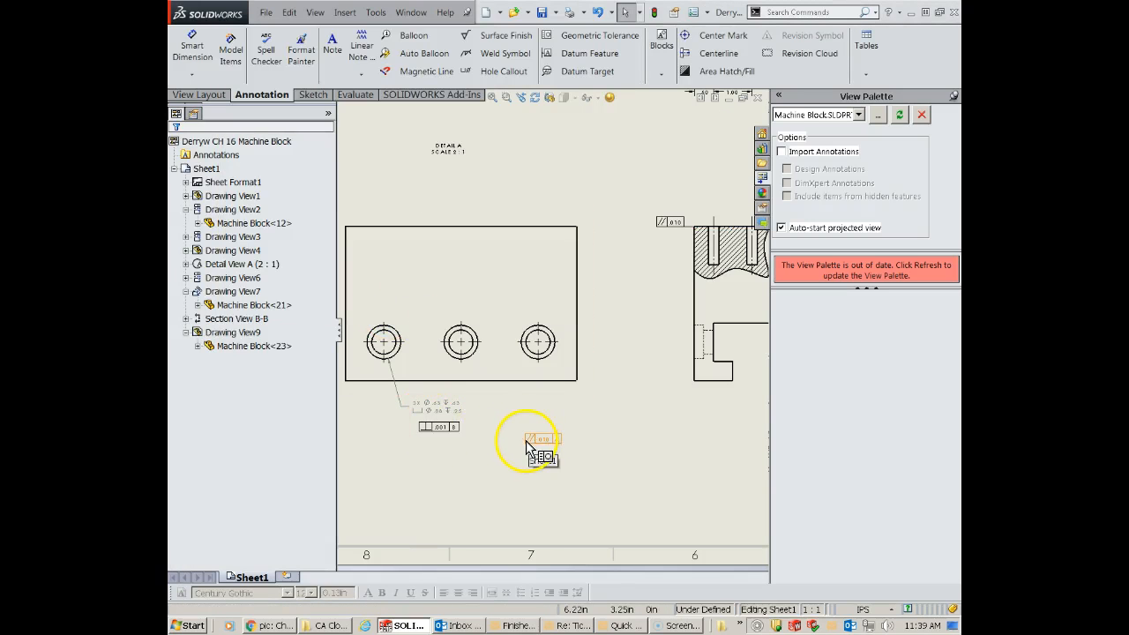
# - Delete the loose parallelism frame below the front view and set the perpendicularity tolerance under the counterbore callout to .005
pyautogui.press('Escape')
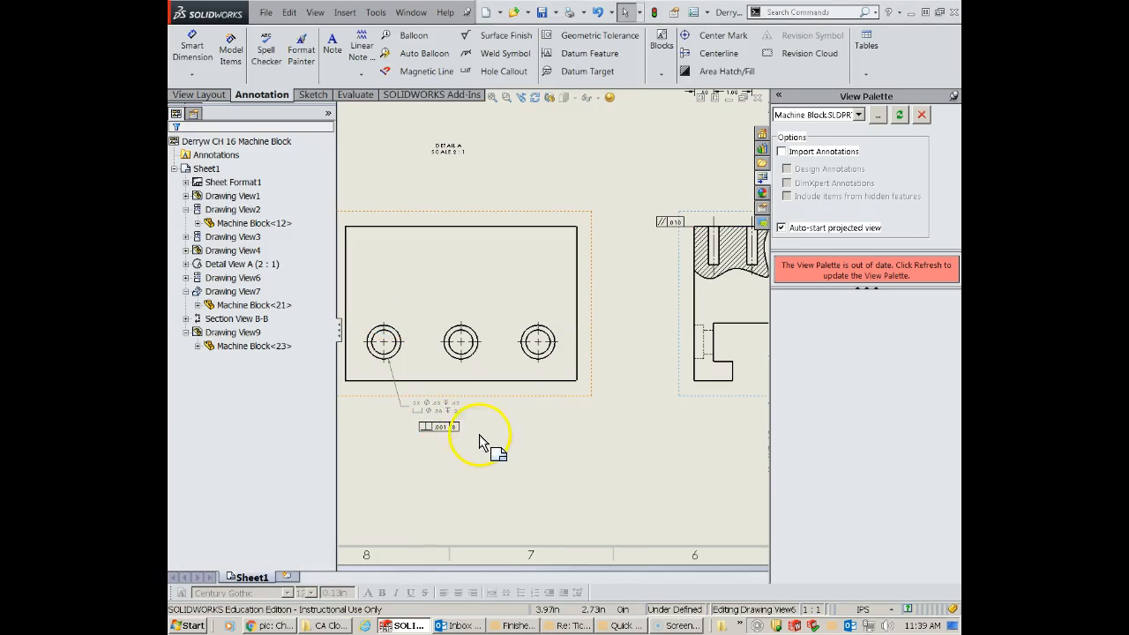
pyautogui.scroll(2, 464, 427)
pyautogui.scroll(-2, 467, 388)
pyautogui.scroll(-4, 468, 361)
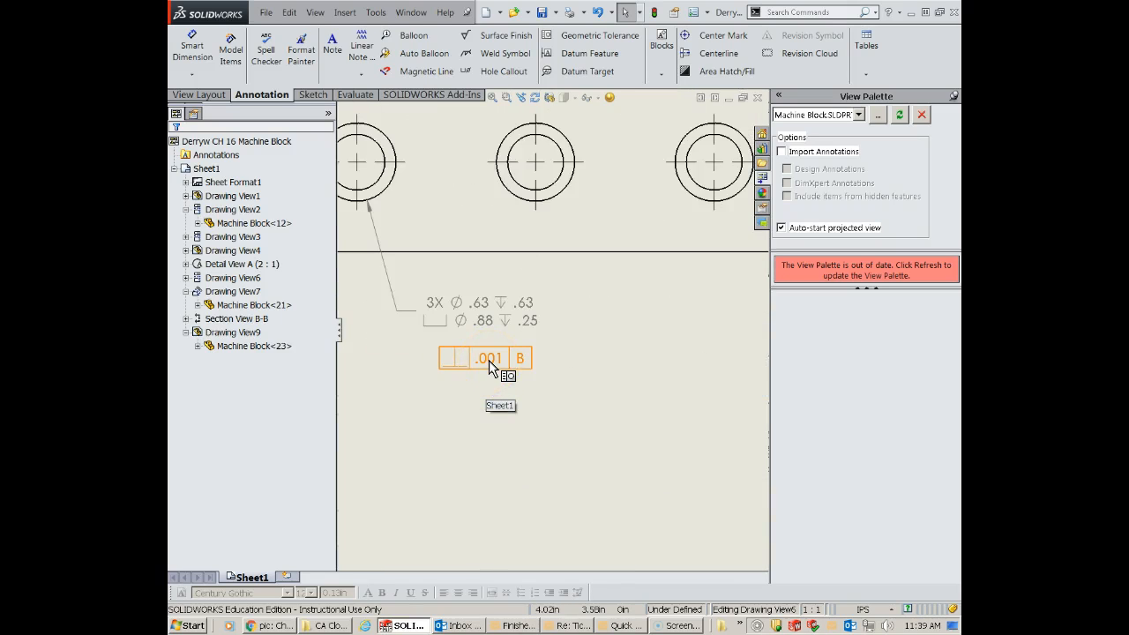
pyautogui.doubleClick(490, 366)
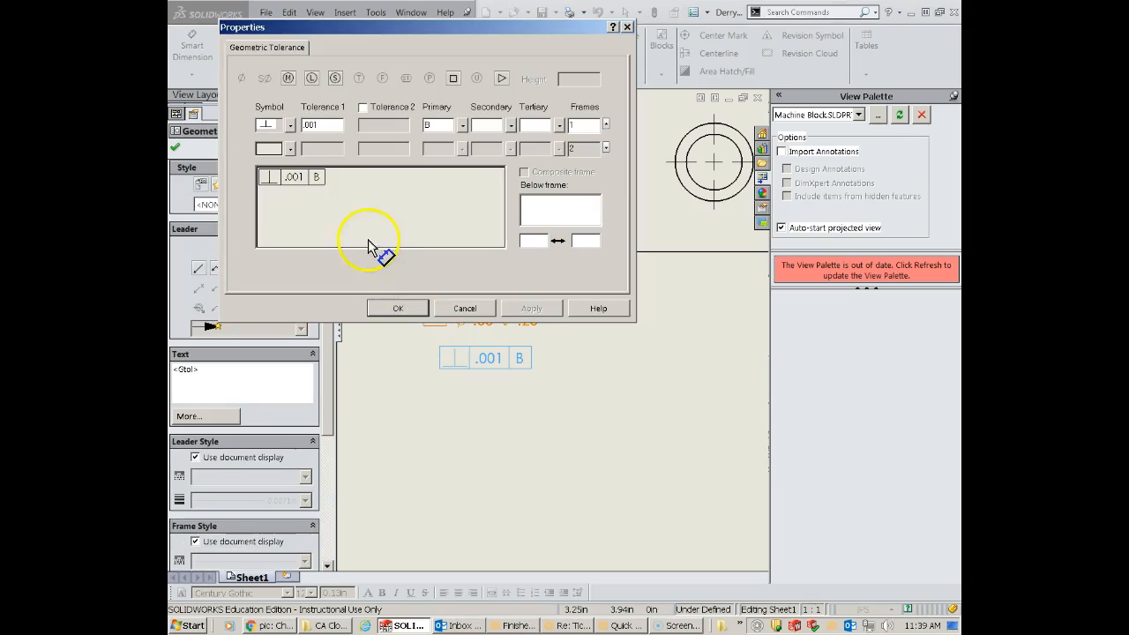
pyautogui.click(314, 125)
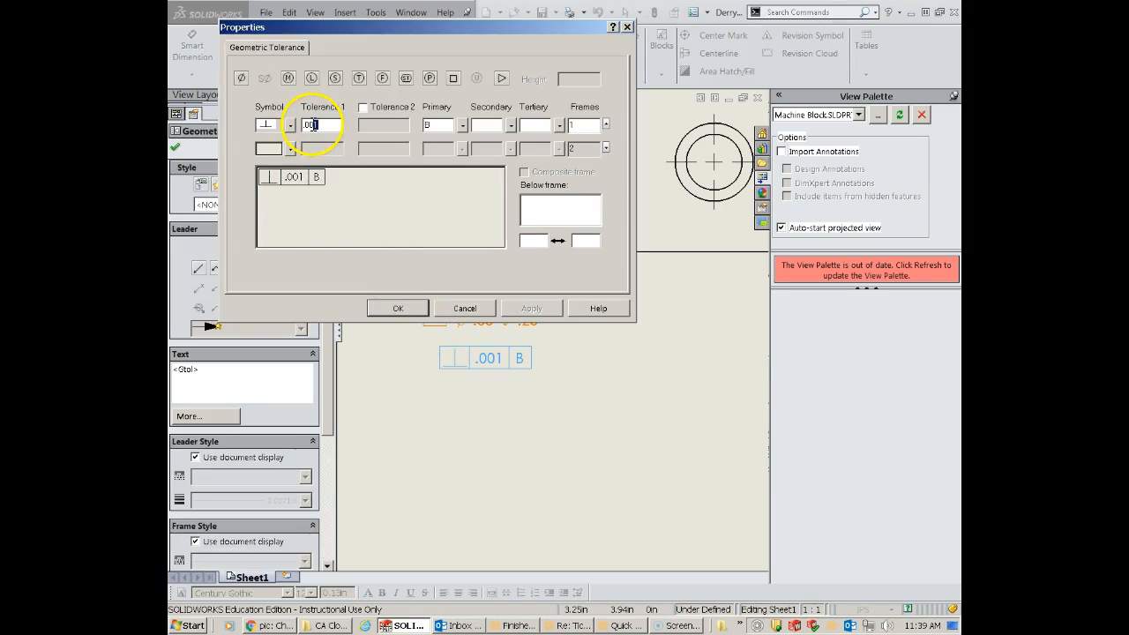
pyautogui.write('5')
pyautogui.click(405, 308)
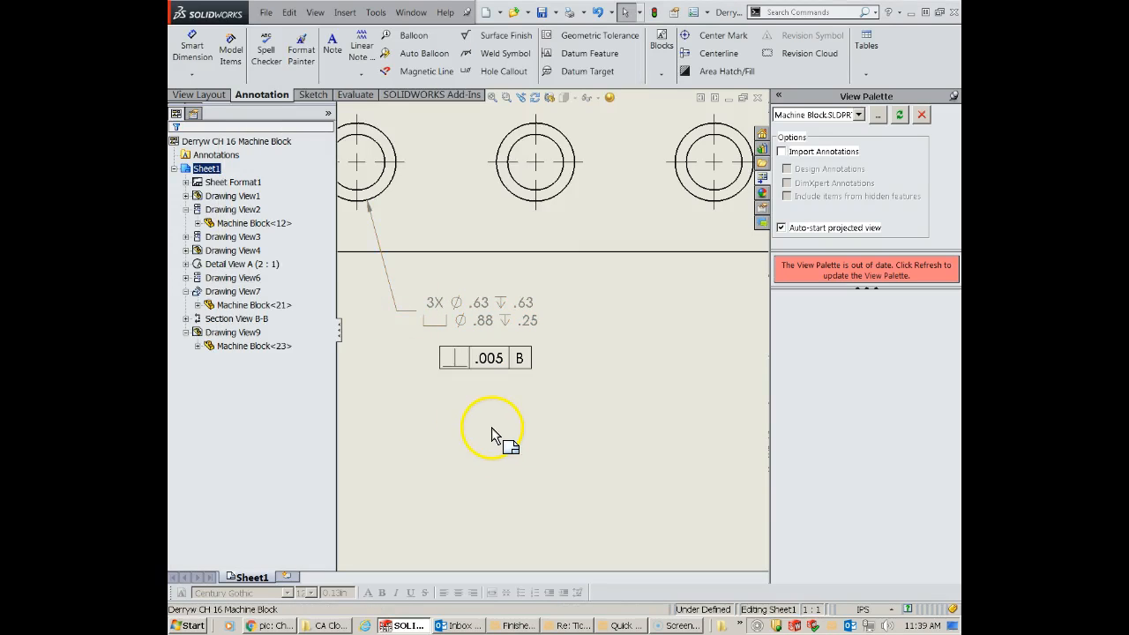
# - Give the .50 spacing dimension between the lower two pockets of the angled auxiliary view a bilateral tolerance with minimum variation -0.005 in
pyautogui.scroll(1, 491, 425)
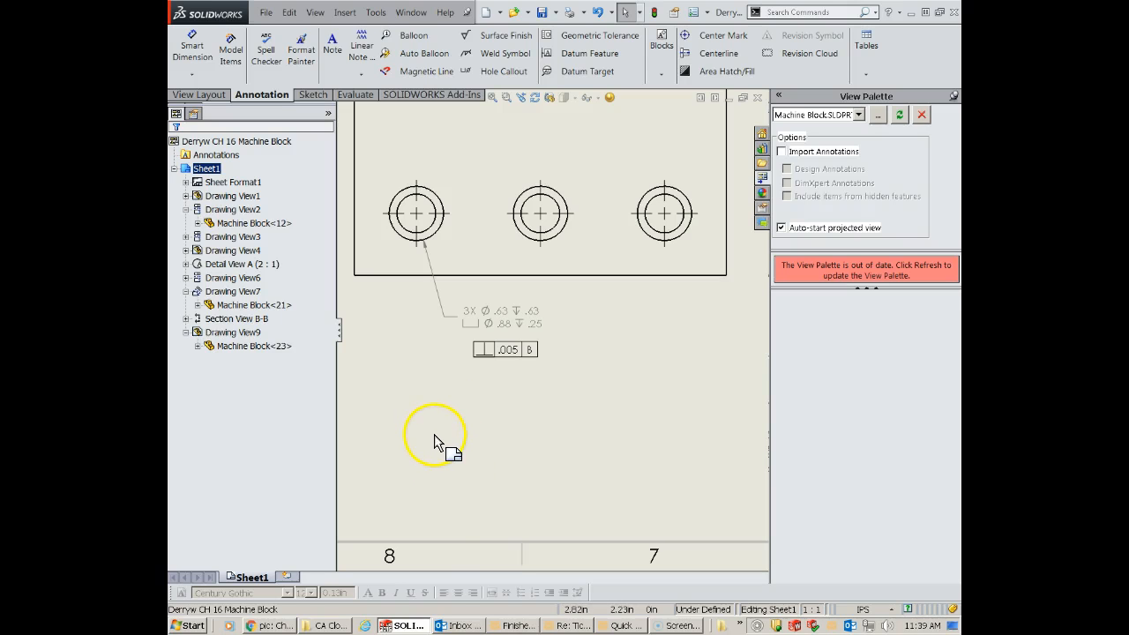
pyautogui.scroll(-5, 504, 315)
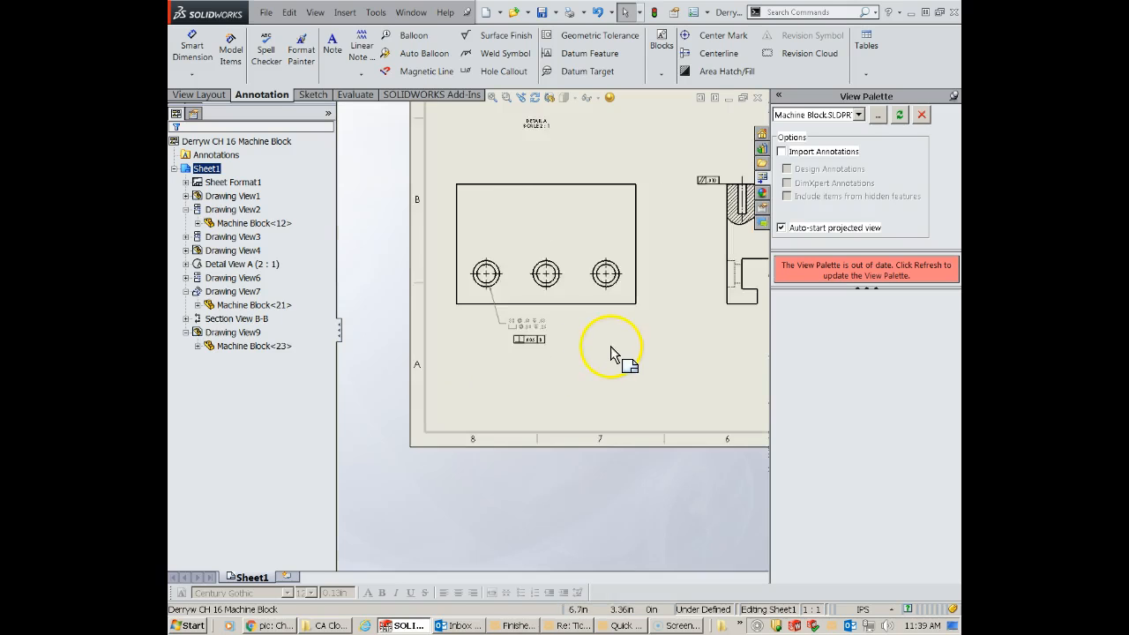
pyautogui.scroll(1, 663, 269)
pyautogui.scroll(5, 675, 254)
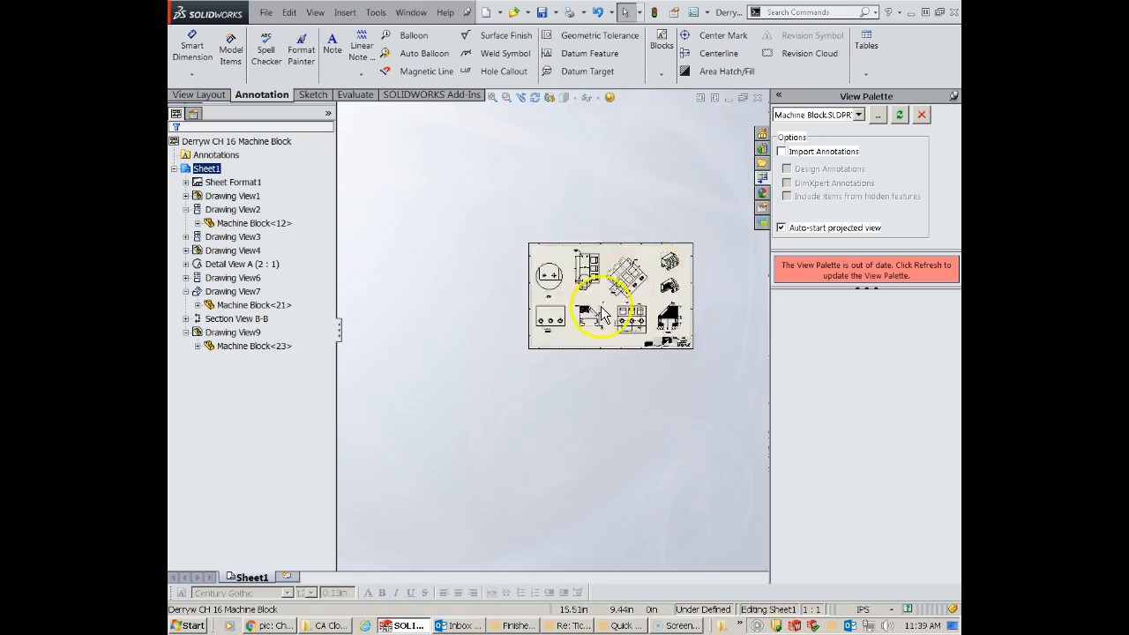
pyautogui.scroll(-4, 623, 261)
pyautogui.scroll(-5, 621, 262)
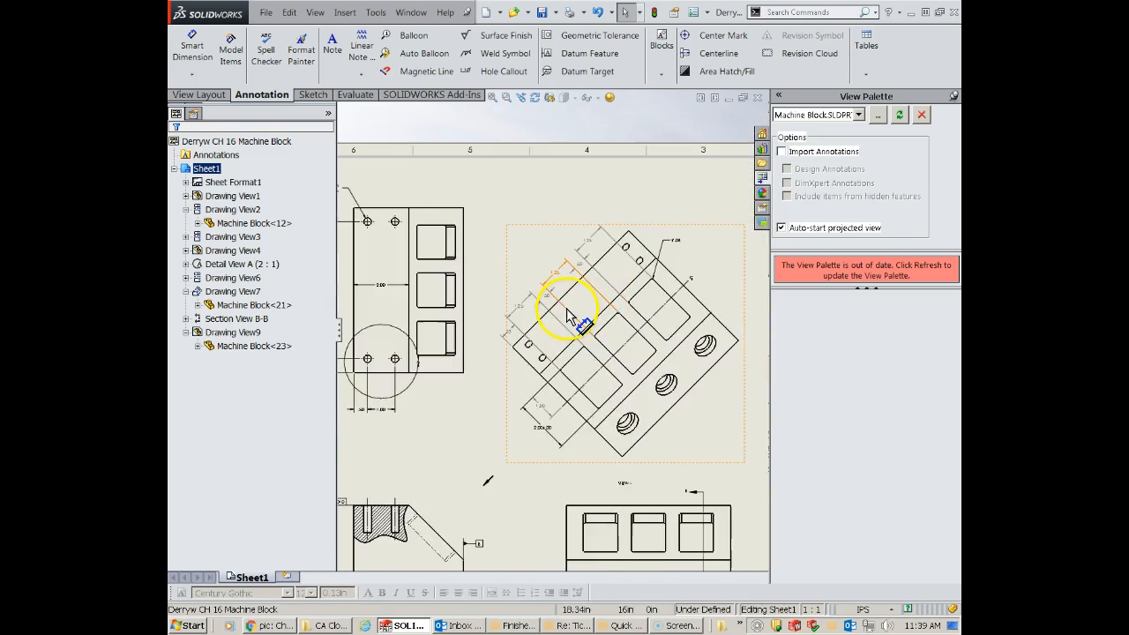
pyautogui.scroll(-2, 527, 291)
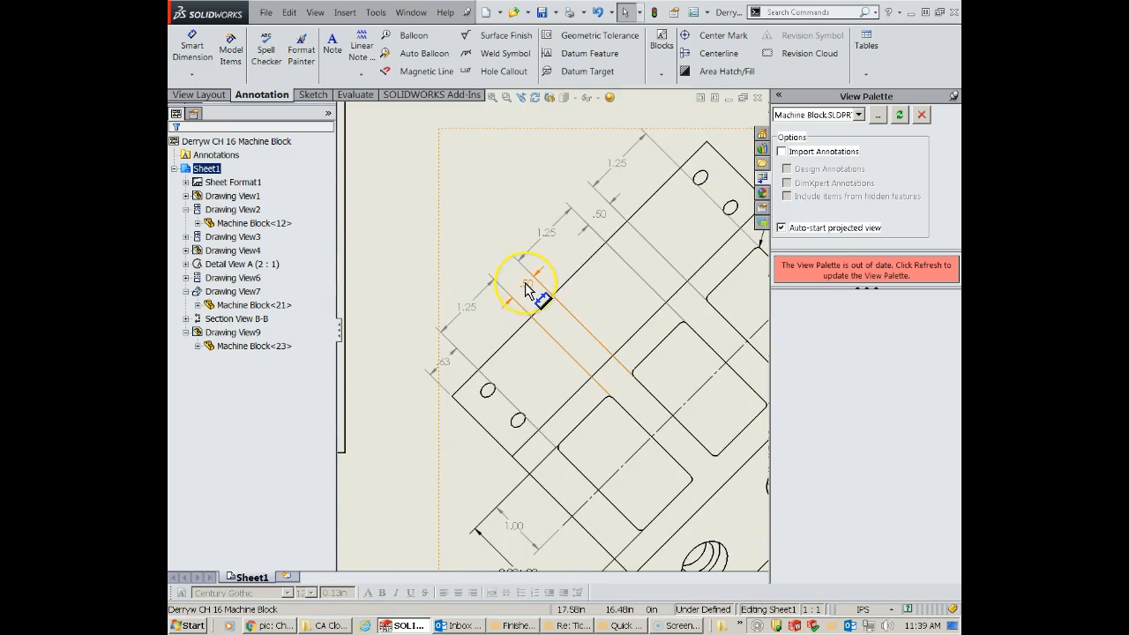
pyautogui.moveTo(527, 289)
pyautogui.mouseDown()
pyautogui.moveTo(563, 258)
pyautogui.moveTo(522, 282)
pyautogui.mouseUp()
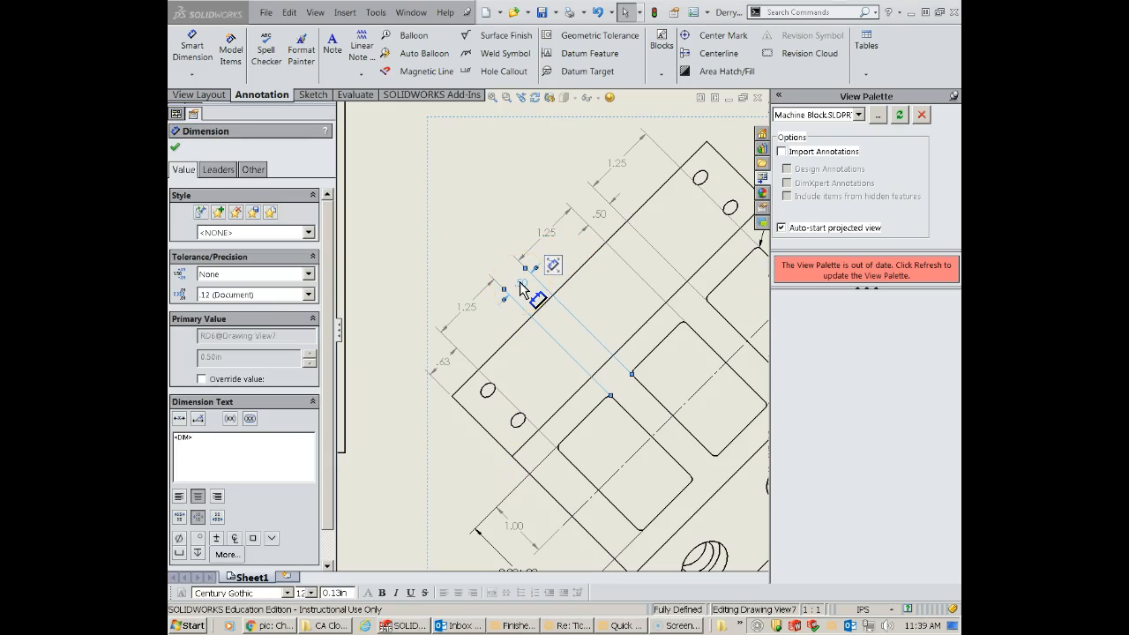
pyautogui.click(215, 293)
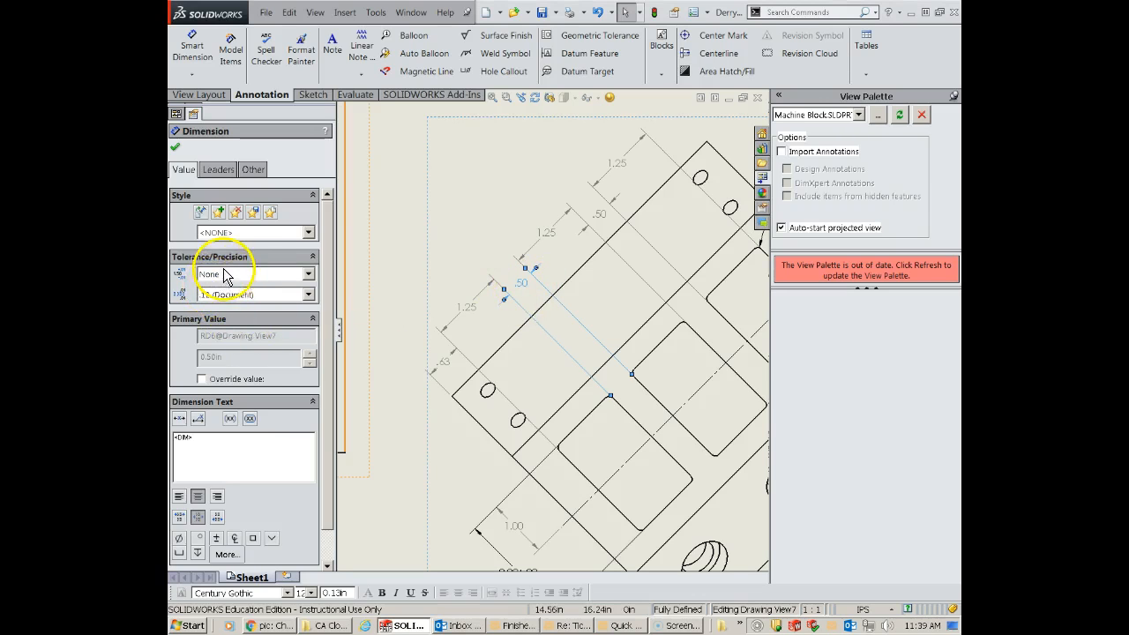
pyautogui.click(308, 275)
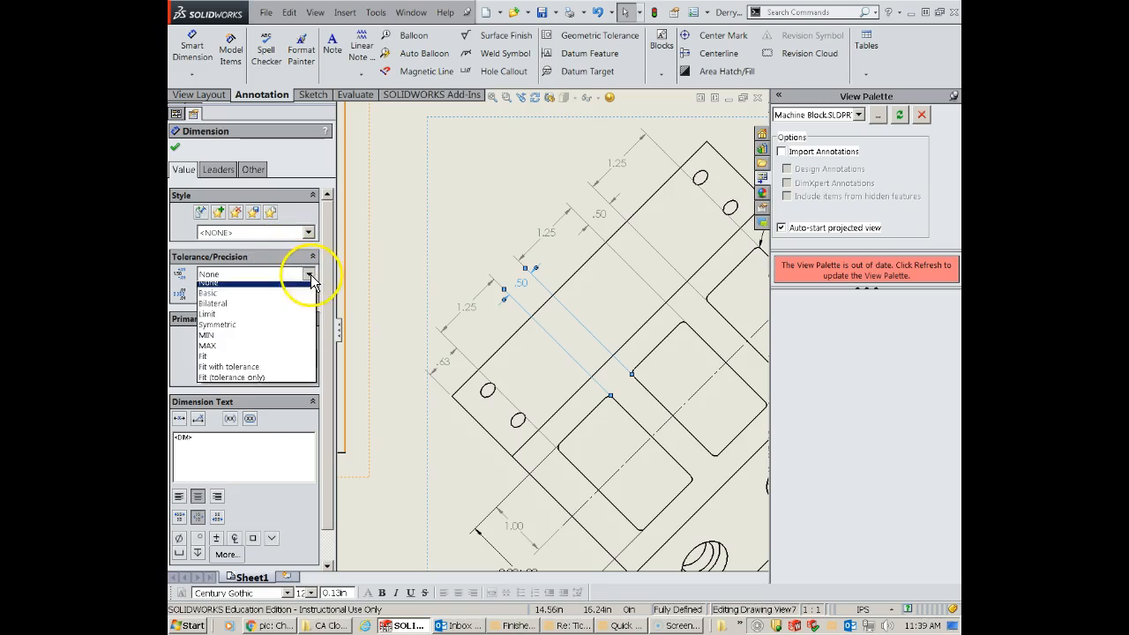
pyautogui.click(240, 310)
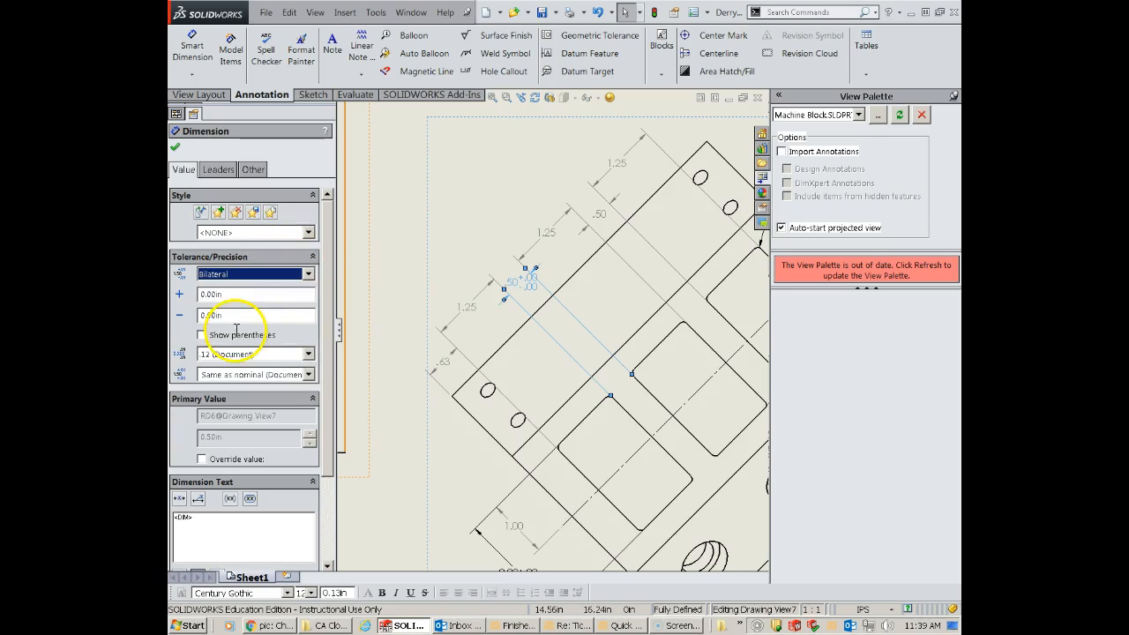
pyautogui.moveTo(236, 317); pyautogui.dragTo(177, 316)
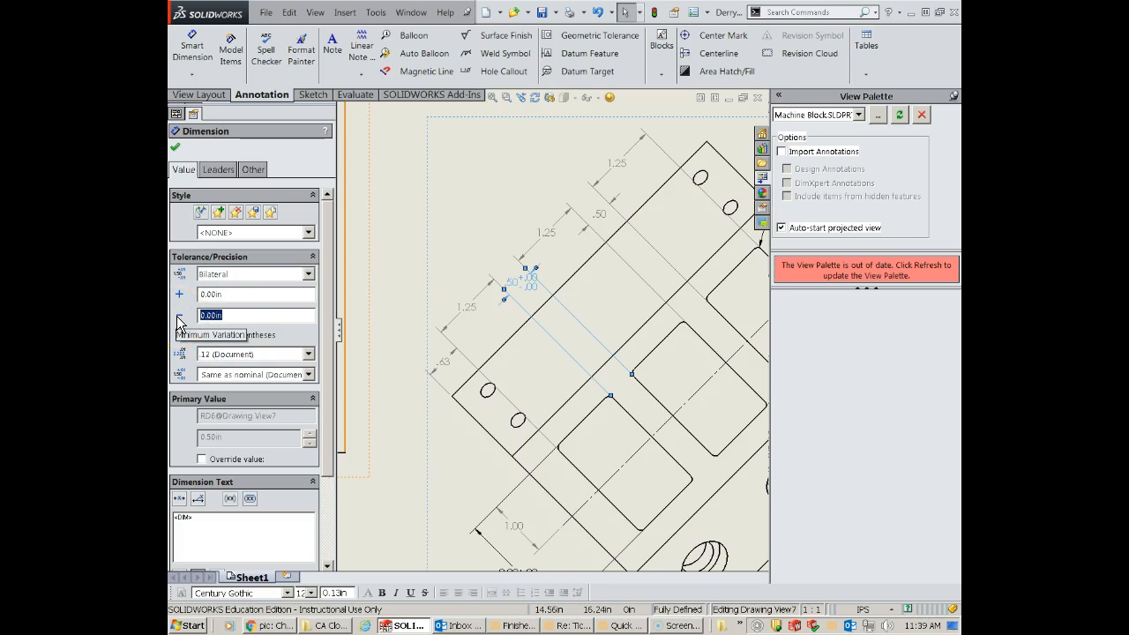
pyautogui.write('-')
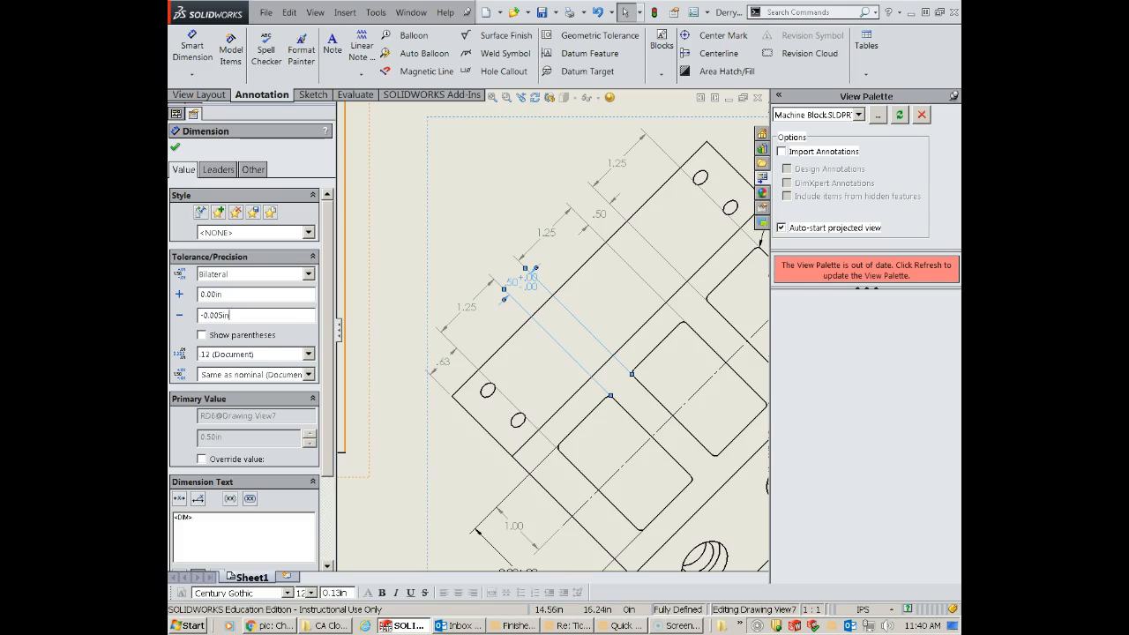
# - Set the toleranced pocket-spacing dimension's precision to three decimal places (.123)
pyautogui.click(308, 354)
pyautogui.click(225, 401)
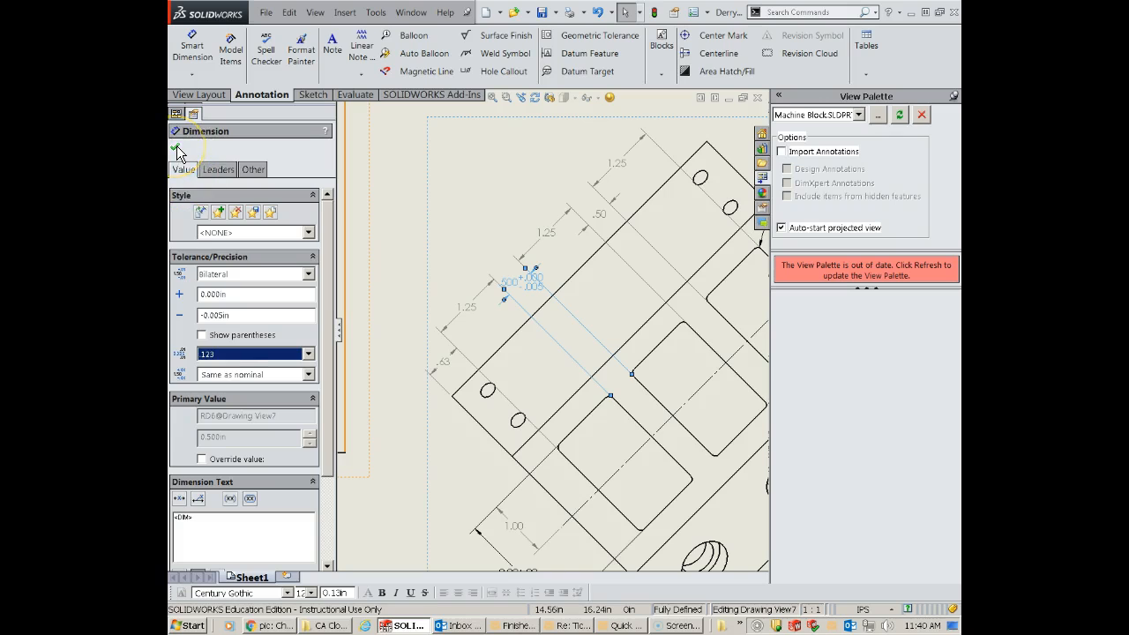
pyautogui.click(177, 148)
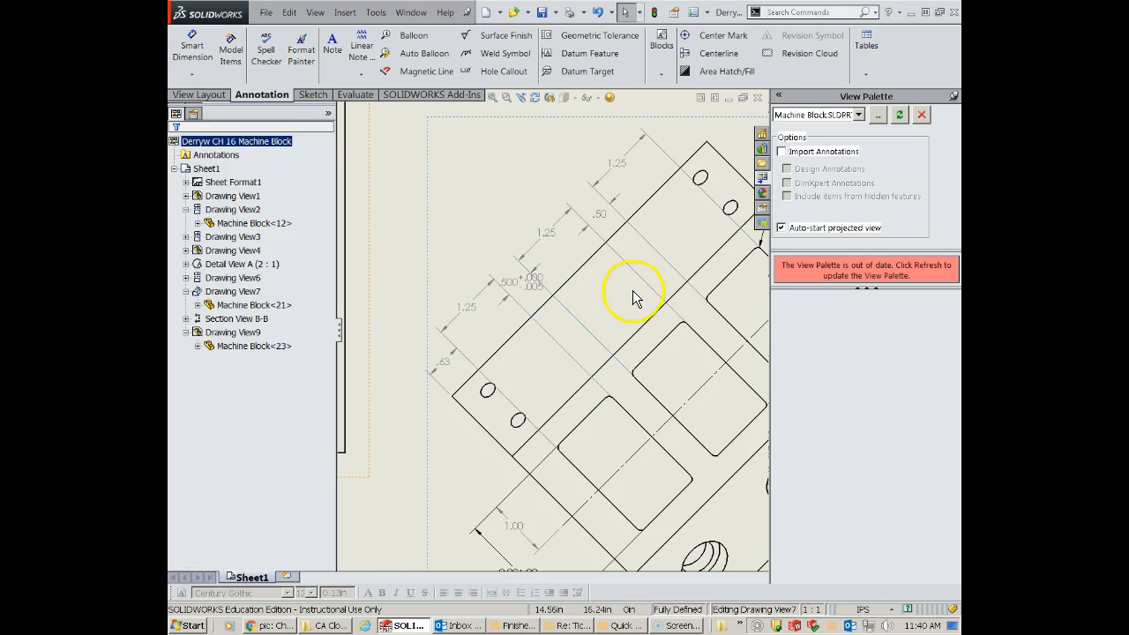
# - Shift the toleranced pocket-spacing dimension text slightly away from the block's edge so it sits more evenly across its extension lines
pyautogui.scroll(-1, 534, 295)
pyautogui.scroll(-1, 517, 300)
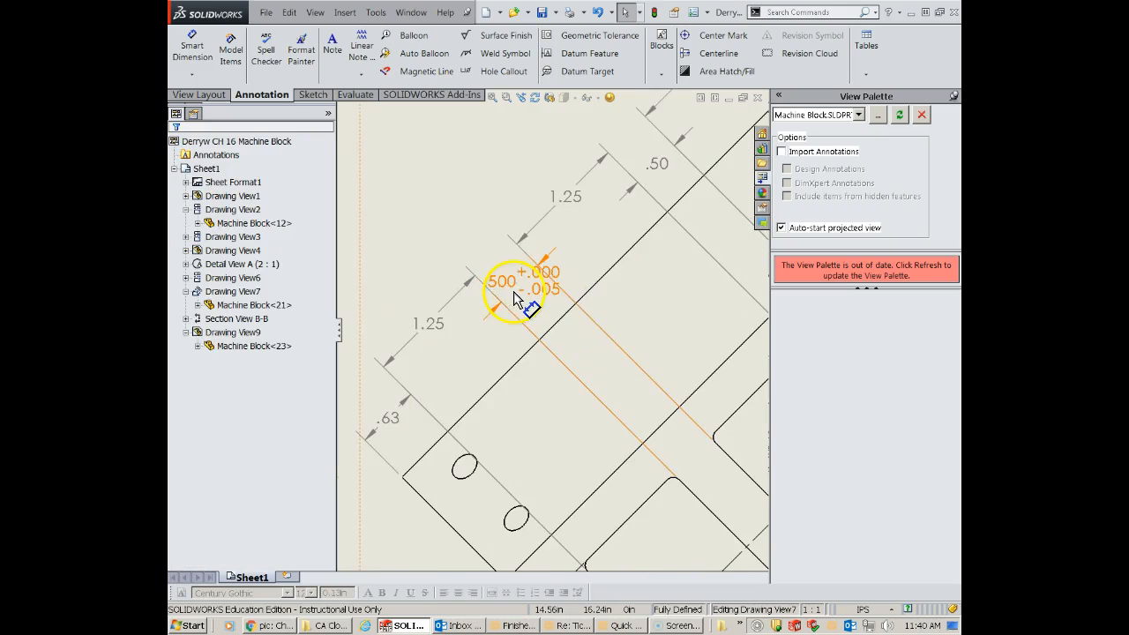
pyautogui.click(506, 279)
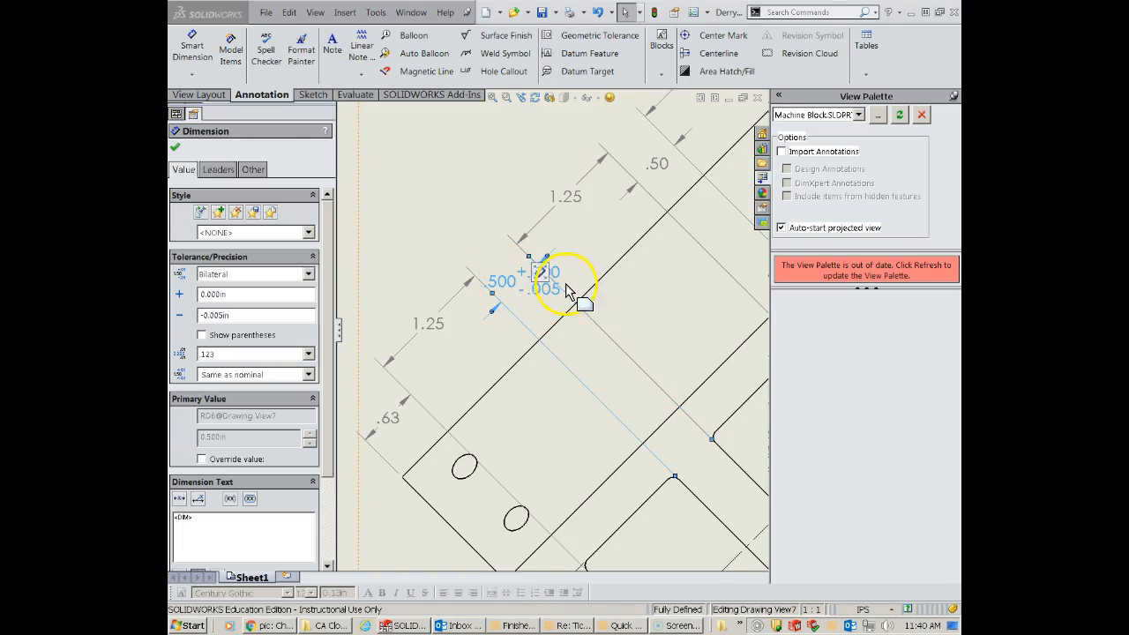
pyautogui.moveTo(539, 268); pyautogui.dragTo(508, 288)
pyautogui.click(437, 198)
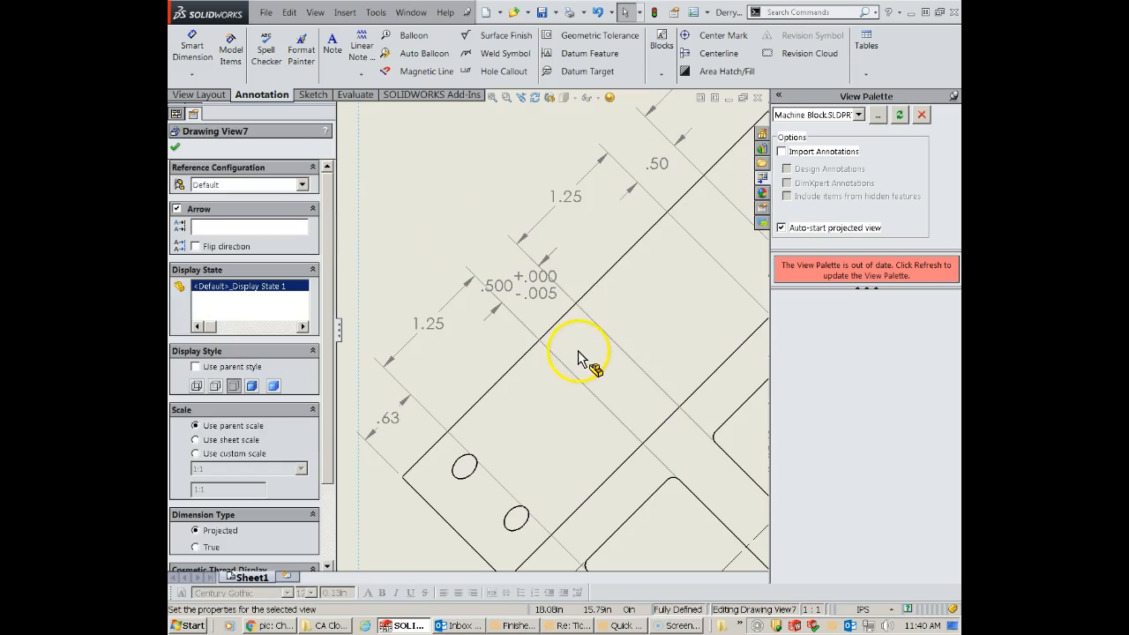
pyautogui.scroll(1, 545, 325)
pyautogui.scroll(2, 545, 318)
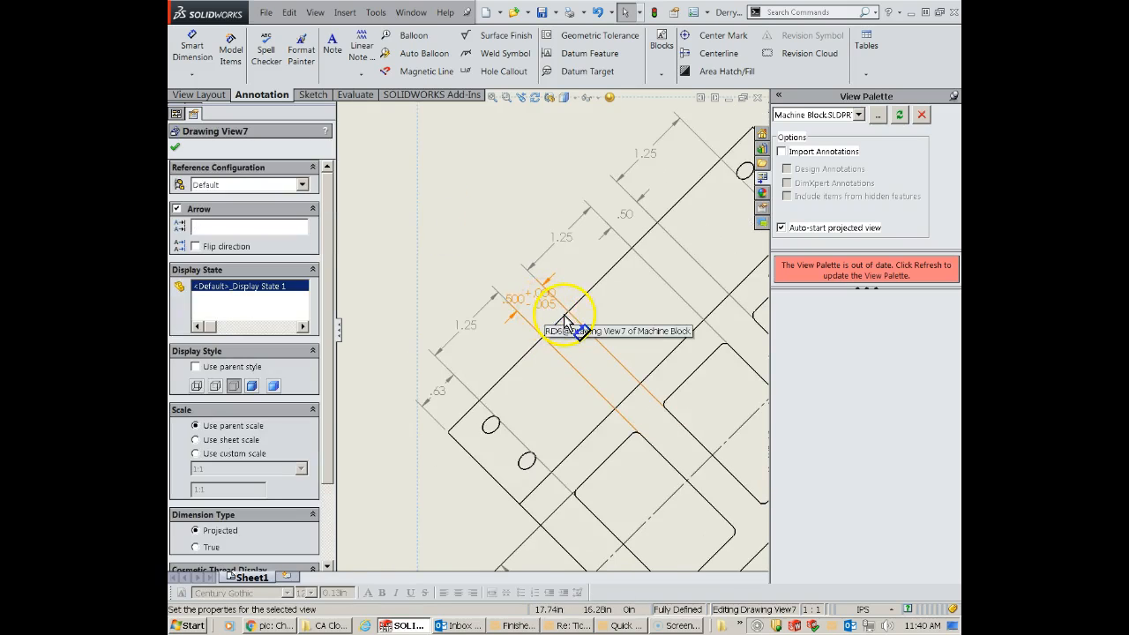
pyautogui.scroll(2, 542, 319)
pyautogui.scroll(-1, 537, 316)
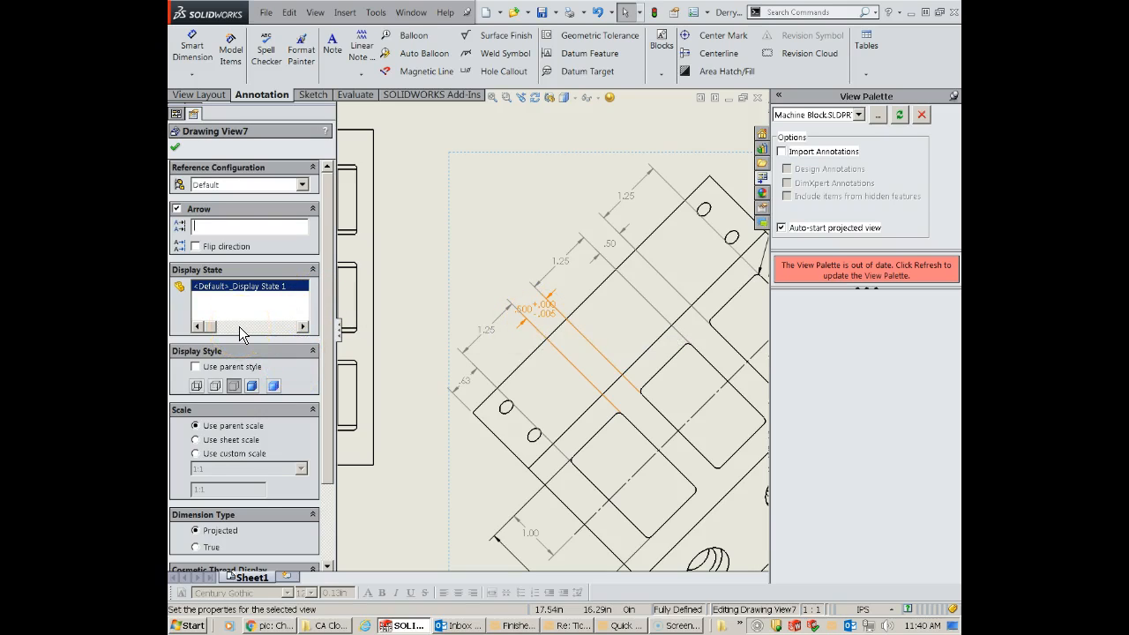
pyautogui.click(304, 309)
# - Give the 1.25 dimension of the lowest pocket in the angled auxiliary view a symmetric tolerance of .003 in
pyautogui.click(177, 149)
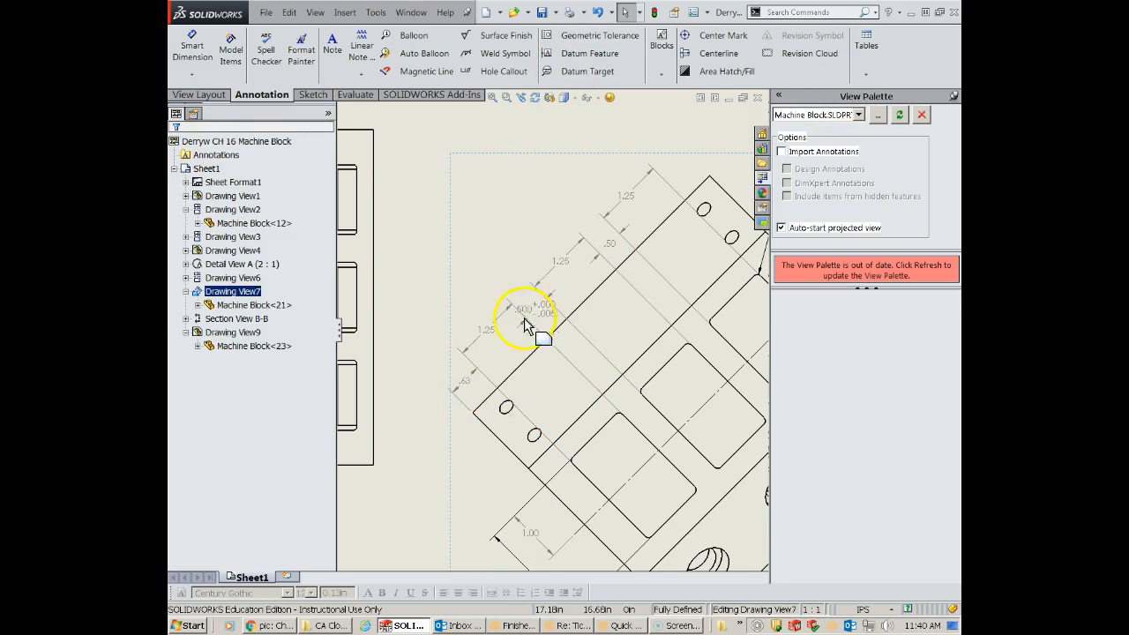
pyautogui.scroll(-2, 529, 323)
pyautogui.scroll(6, 584, 476)
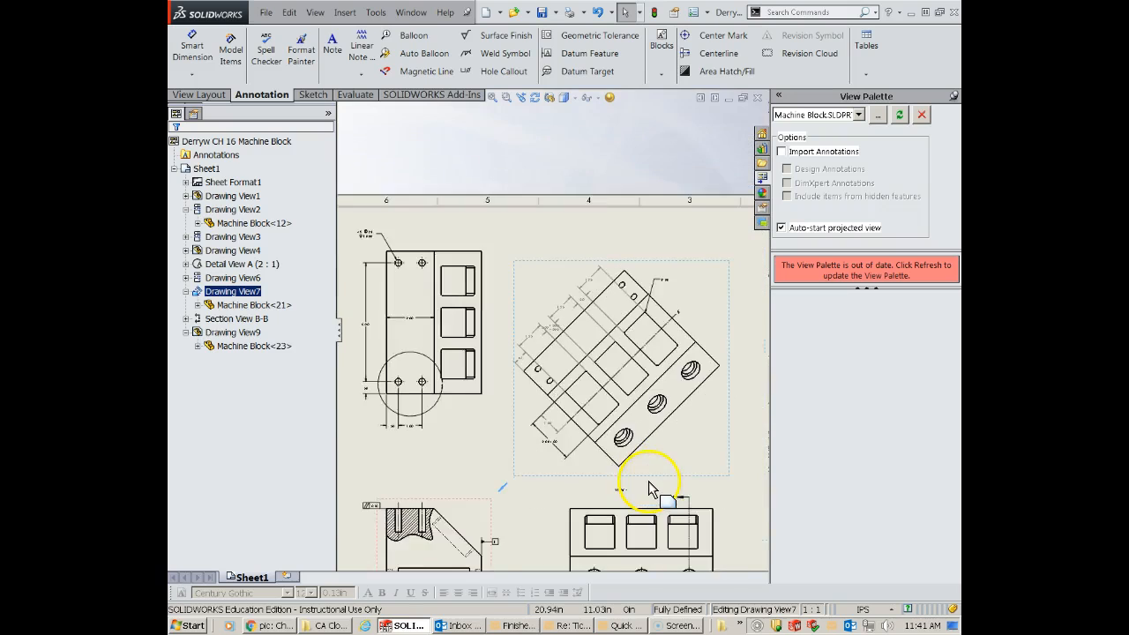
pyautogui.scroll(-4, 554, 337)
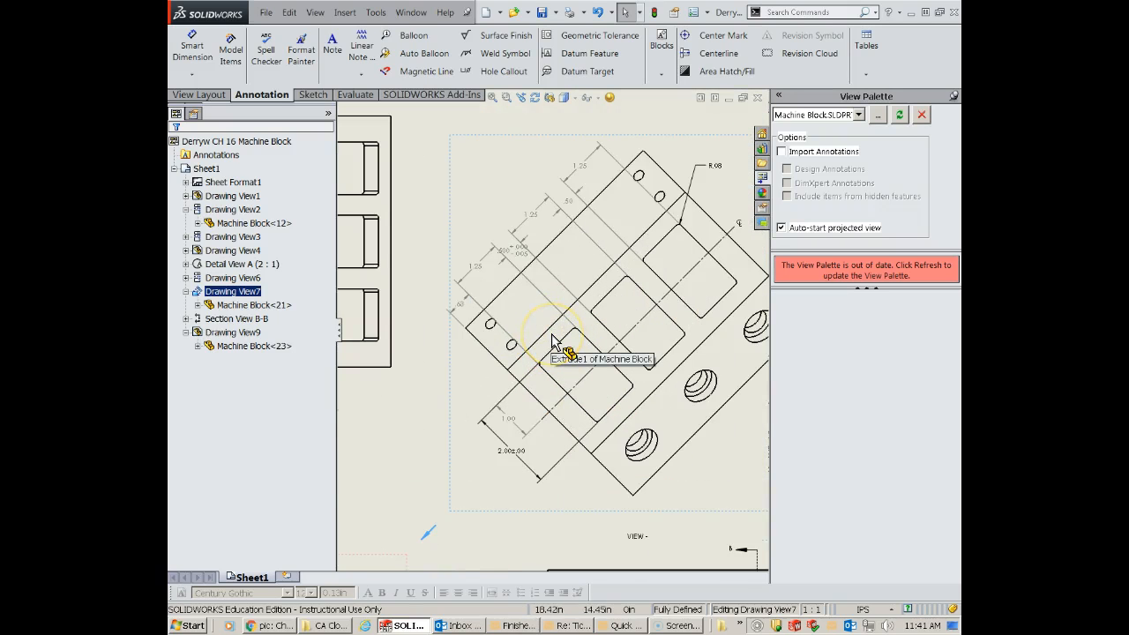
pyautogui.click(475, 265)
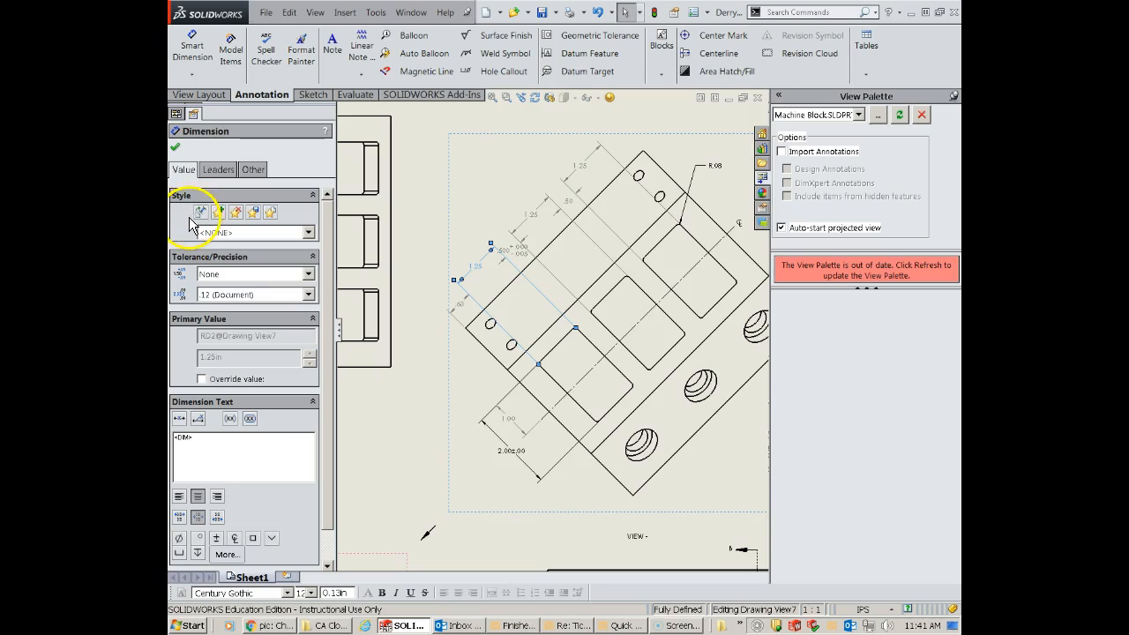
pyautogui.click(307, 232)
pyautogui.click(308, 240)
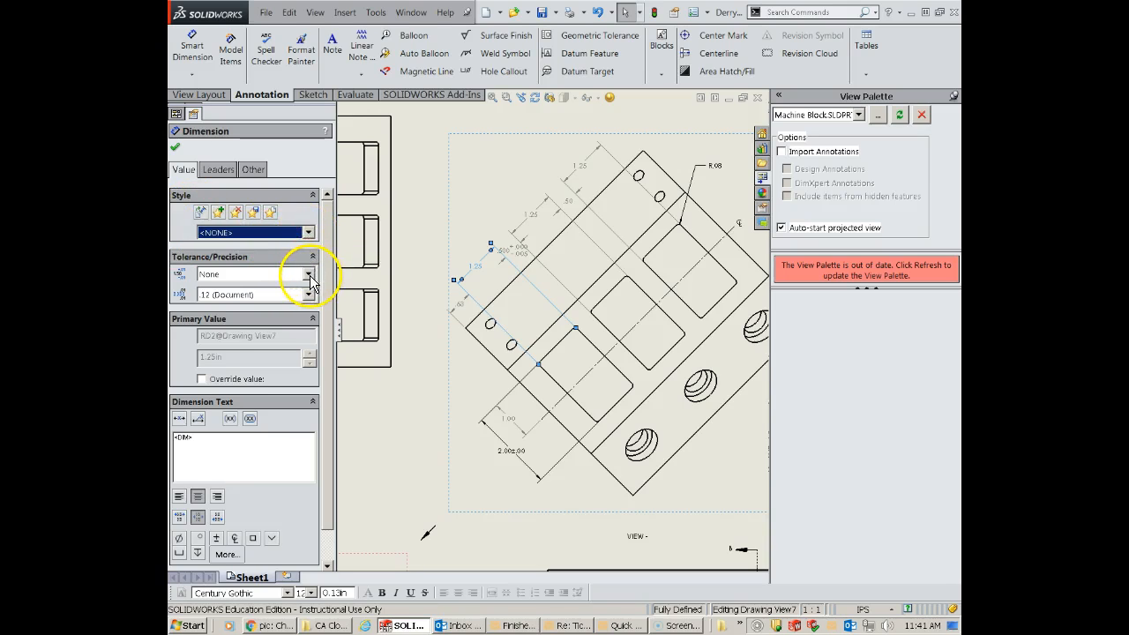
pyautogui.click(308, 274)
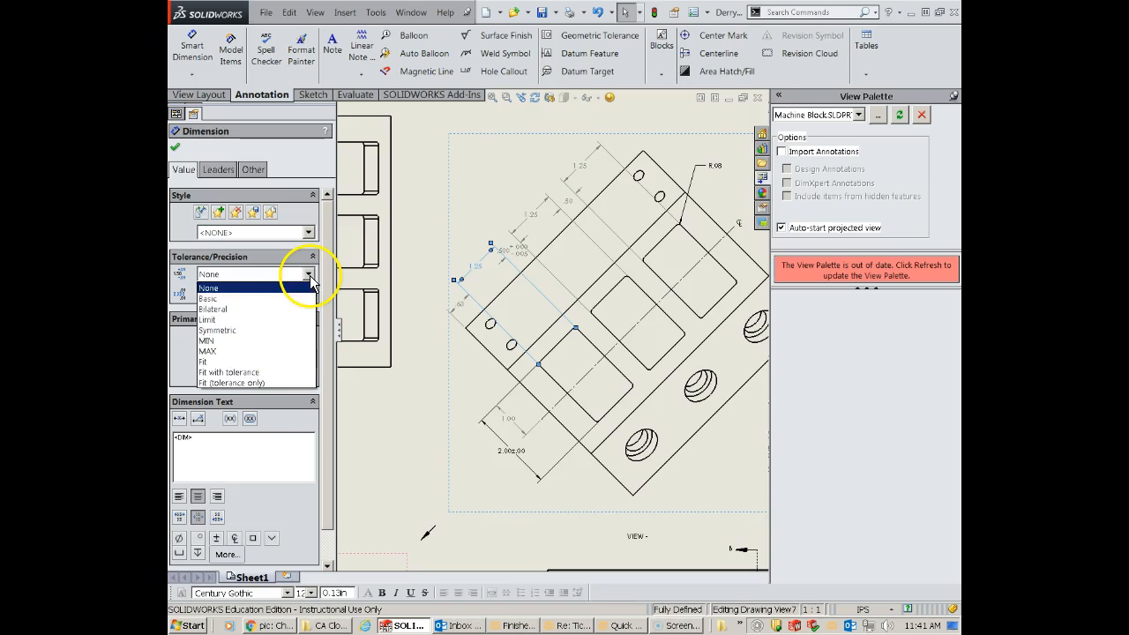
pyautogui.click(224, 330)
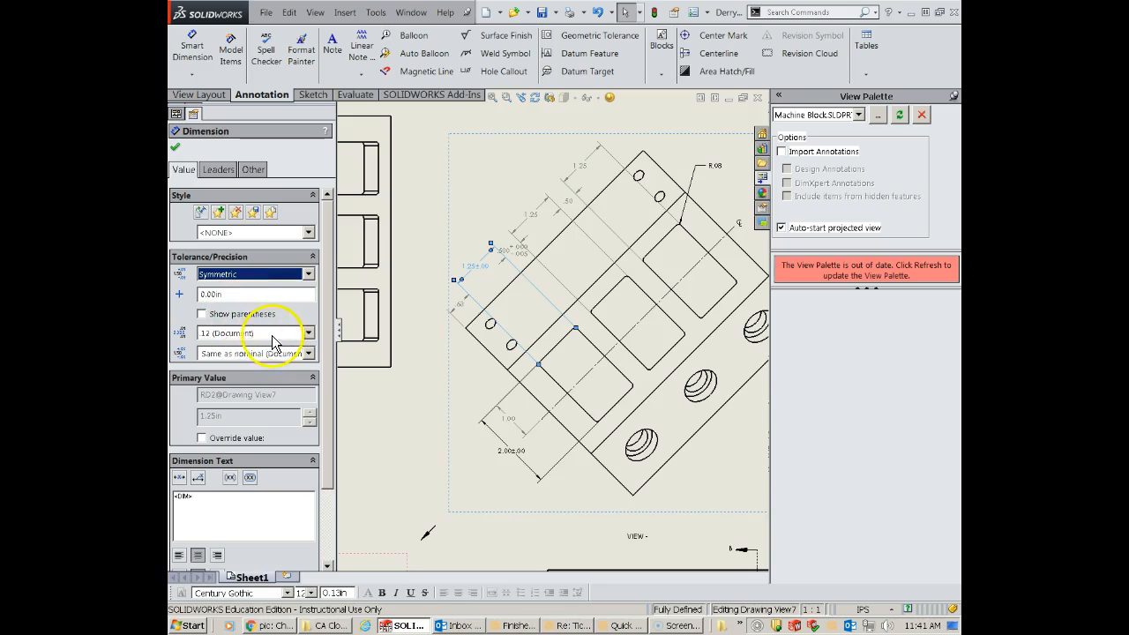
pyautogui.moveTo(238, 294); pyautogui.dragTo(180, 293)
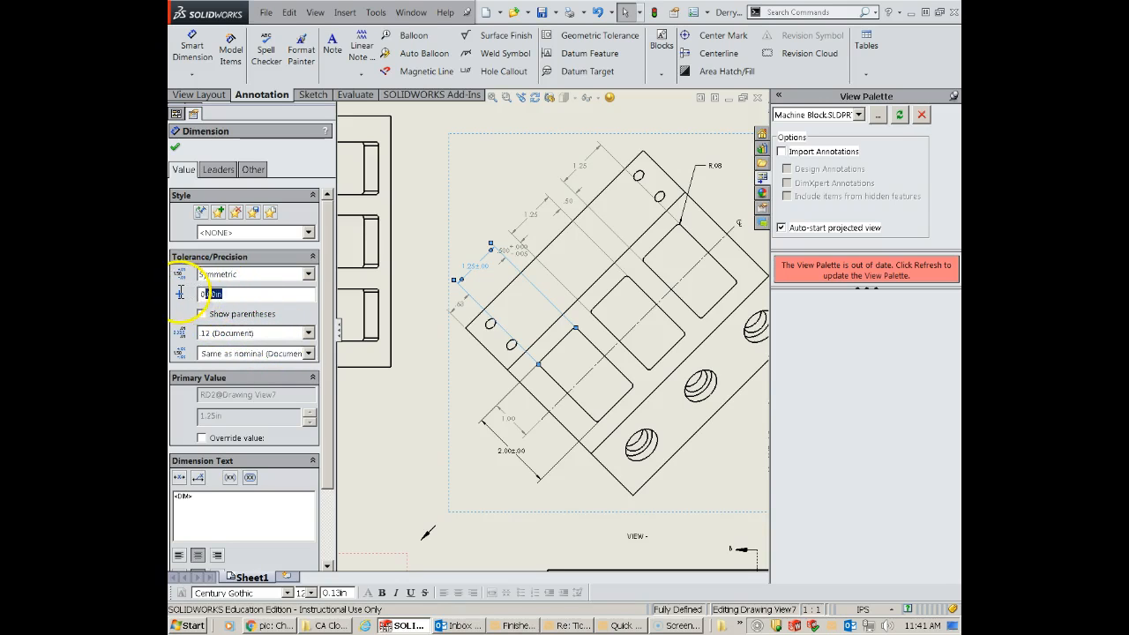
pyautogui.press('BackSpace')
pyautogui.click(239, 299)
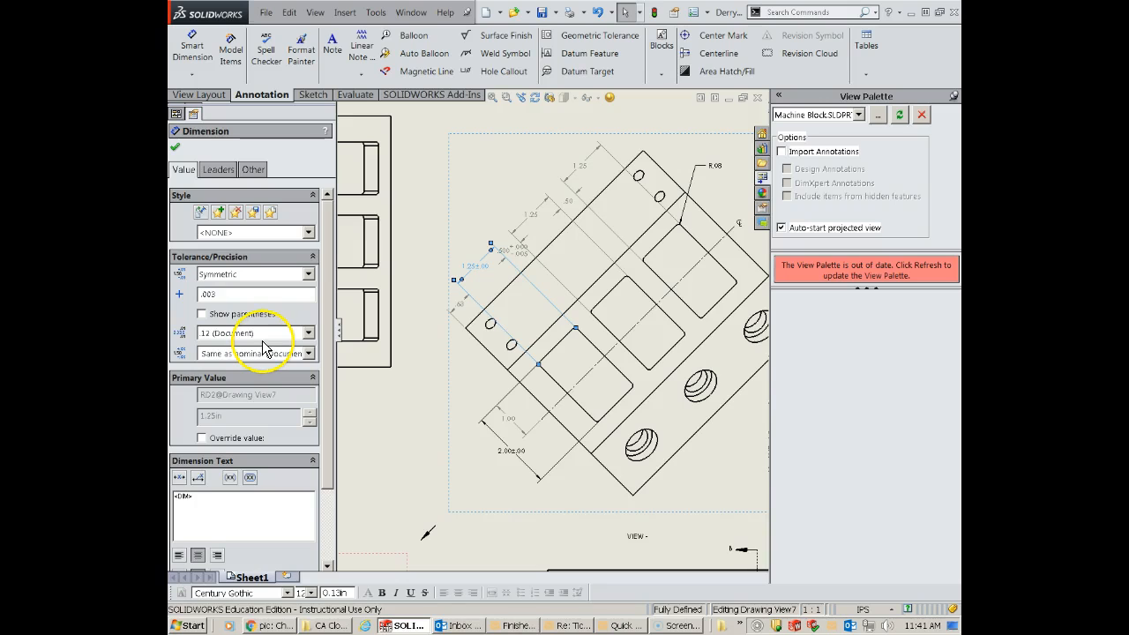
# - Set the precision of the lowest pocket's toleranced length dimension to three decimal places (.123)
pyautogui.click(251, 334)
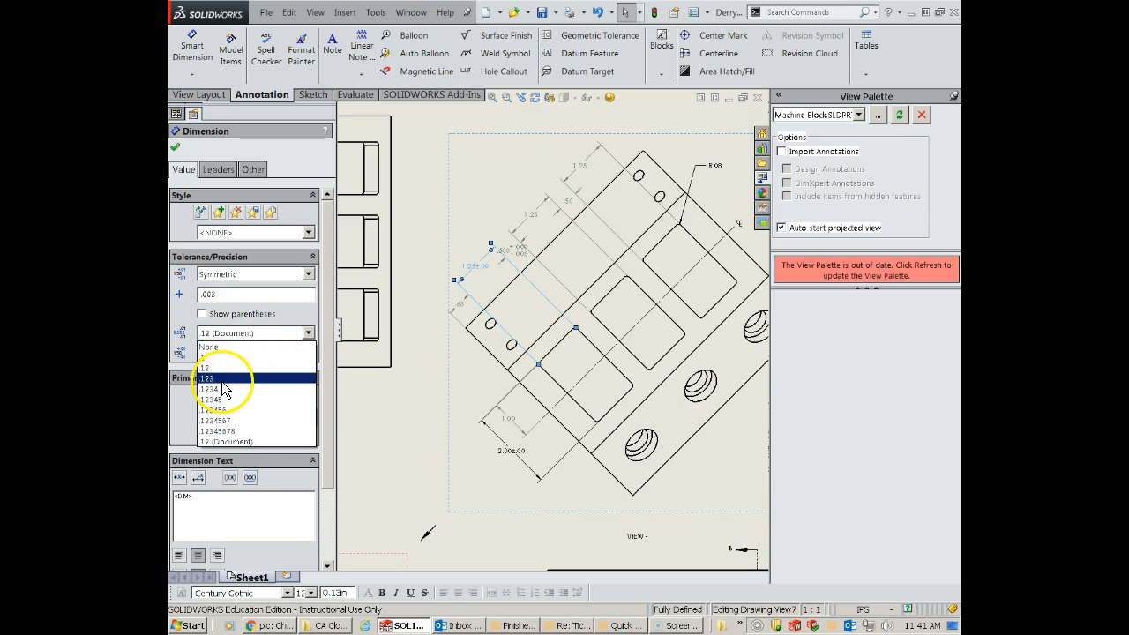
pyautogui.click(220, 380)
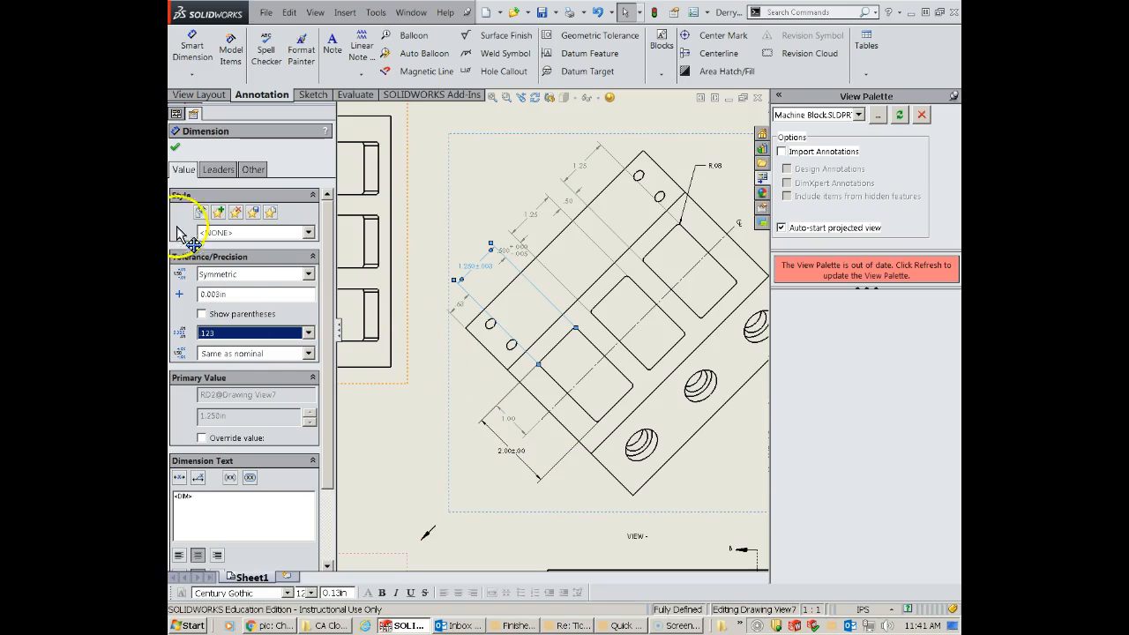
pyautogui.click(176, 148)
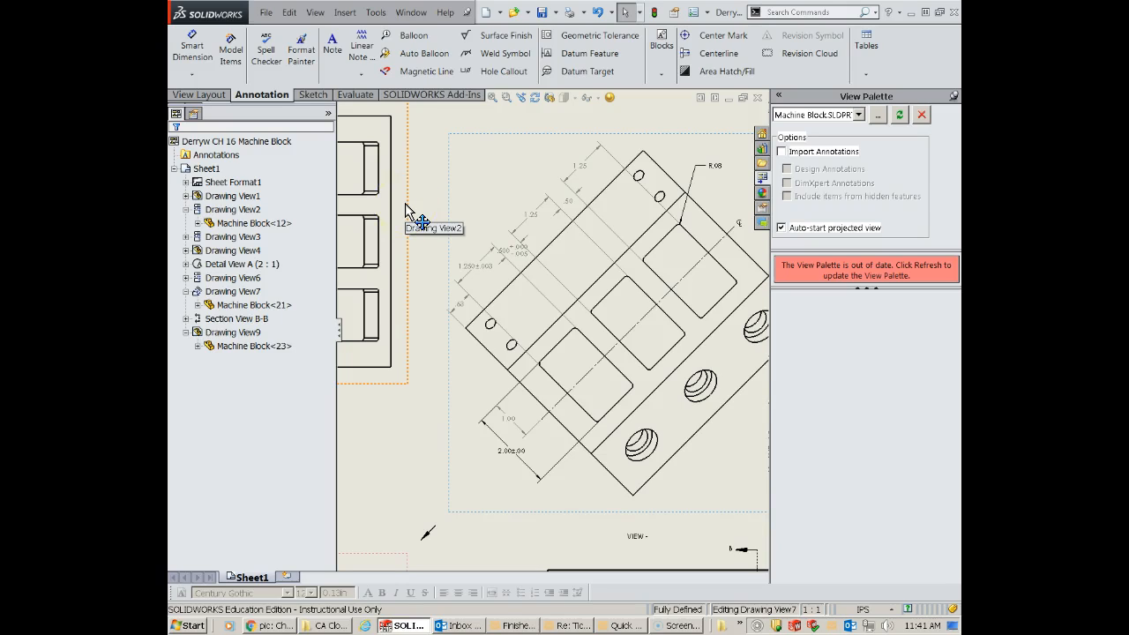
# - Set up a machining-required surface finish symbol with roughness 125 and a straight leader for Section View B-B
pyautogui.click(373, 238)
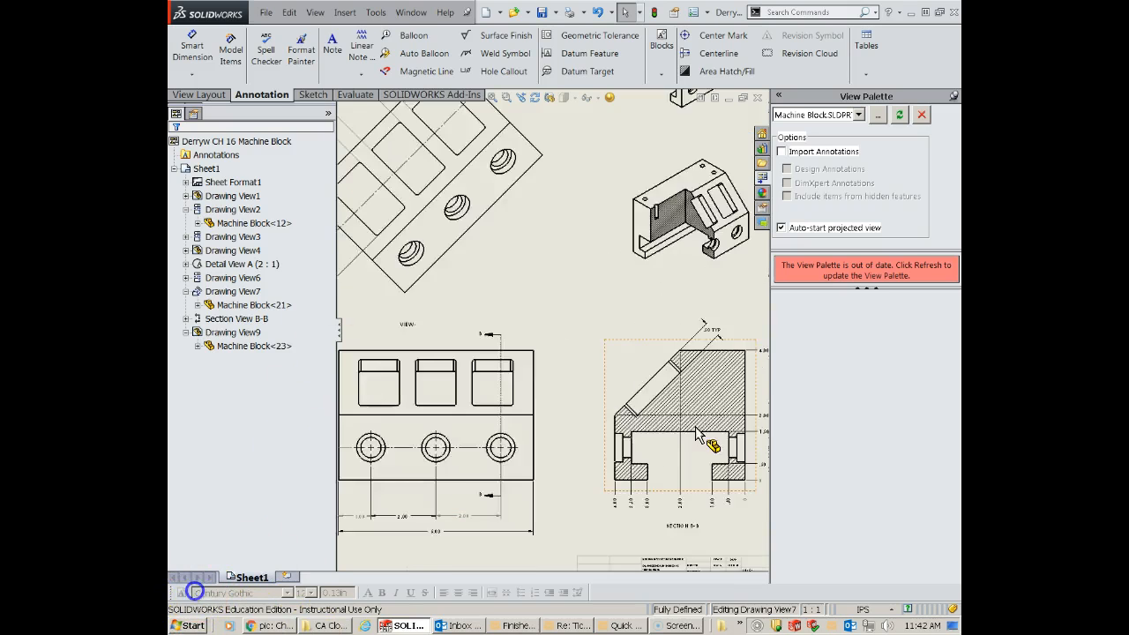
pyautogui.scroll(-4, 697, 428)
pyautogui.scroll(-3, 648, 371)
pyautogui.scroll(4, 630, 379)
pyautogui.scroll(-2, 574, 337)
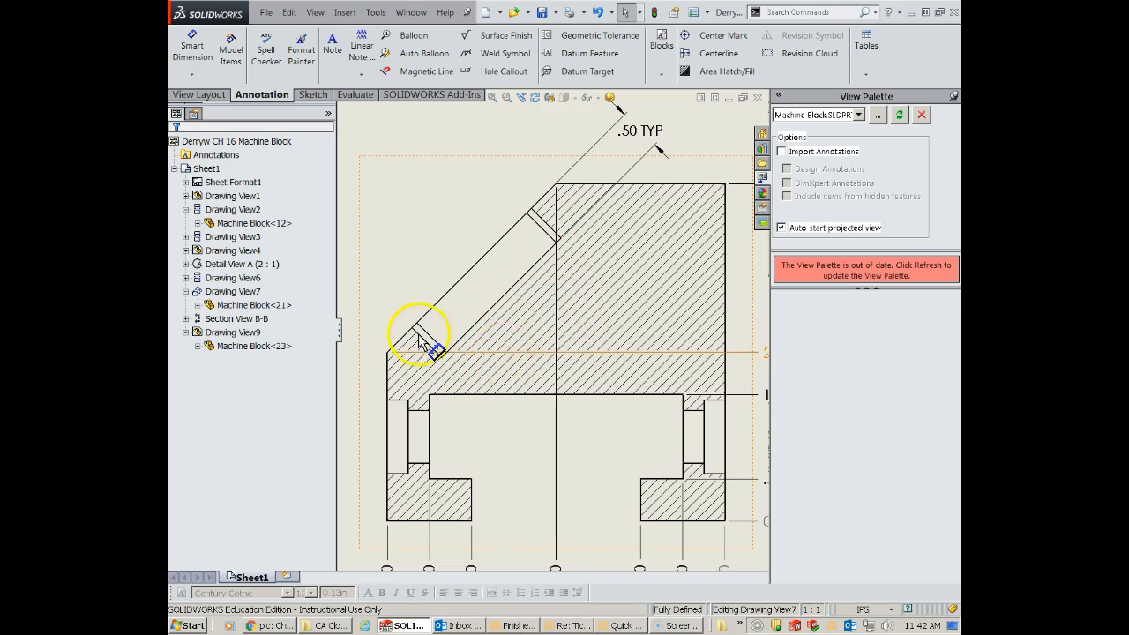
pyautogui.scroll(3, 523, 351)
pyautogui.click(520, 343)
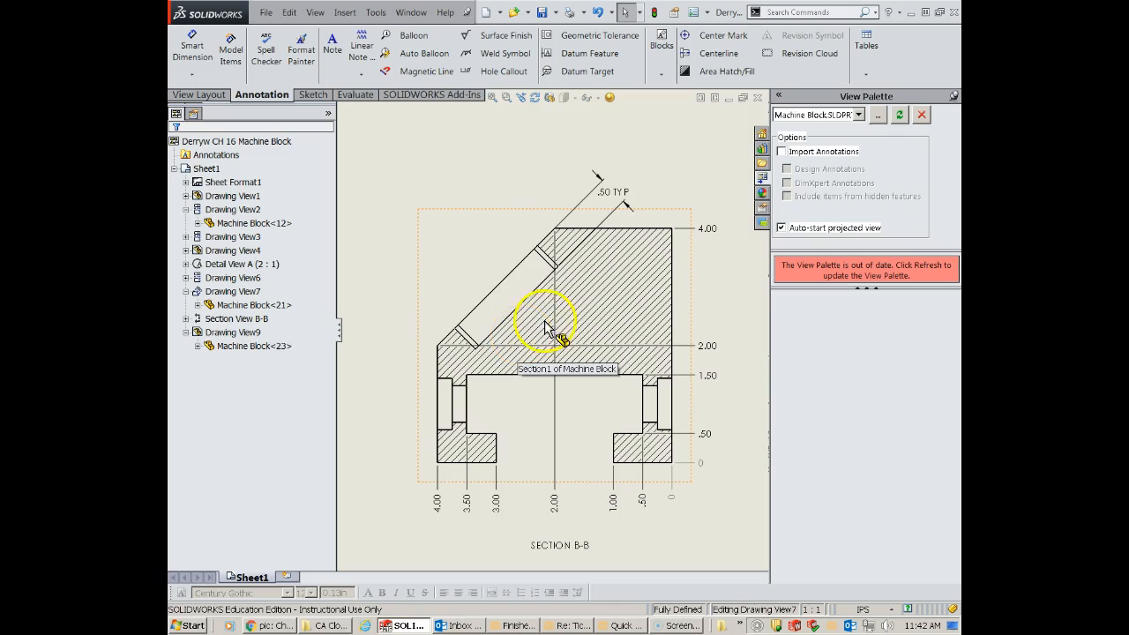
pyautogui.scroll(-2, 524, 321)
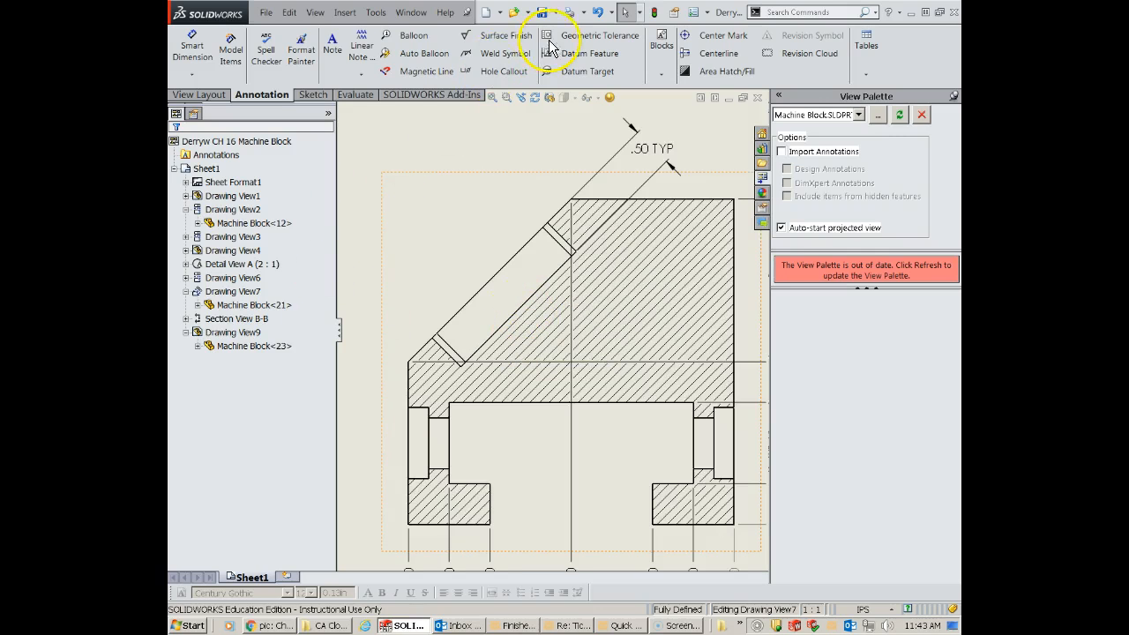
pyautogui.click(494, 44)
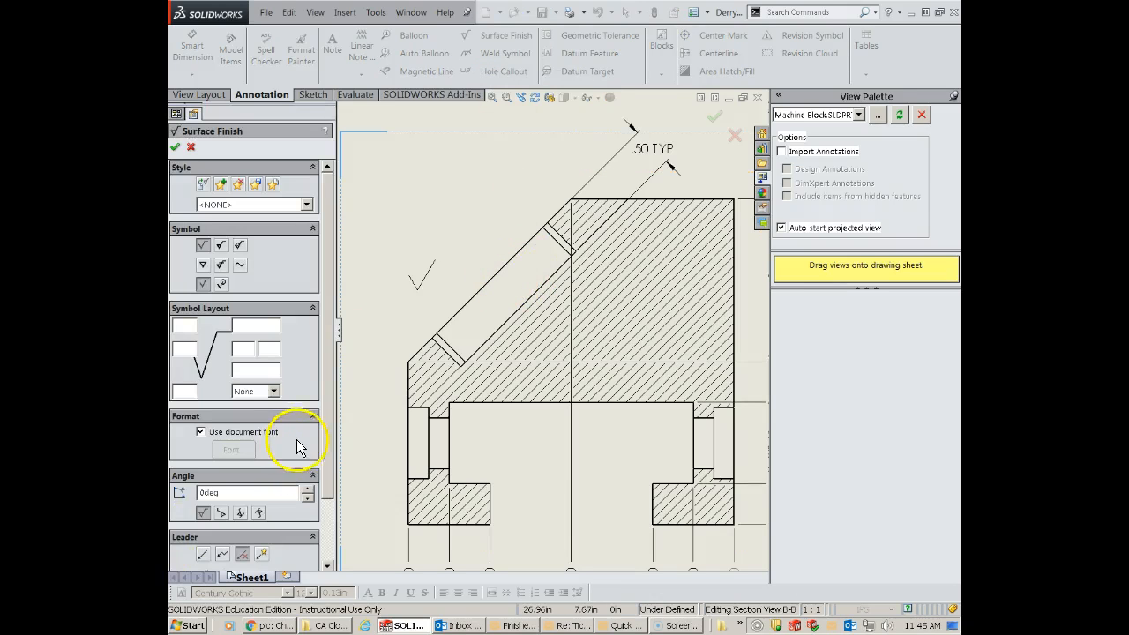
pyautogui.scroll(-3, 322, 466)
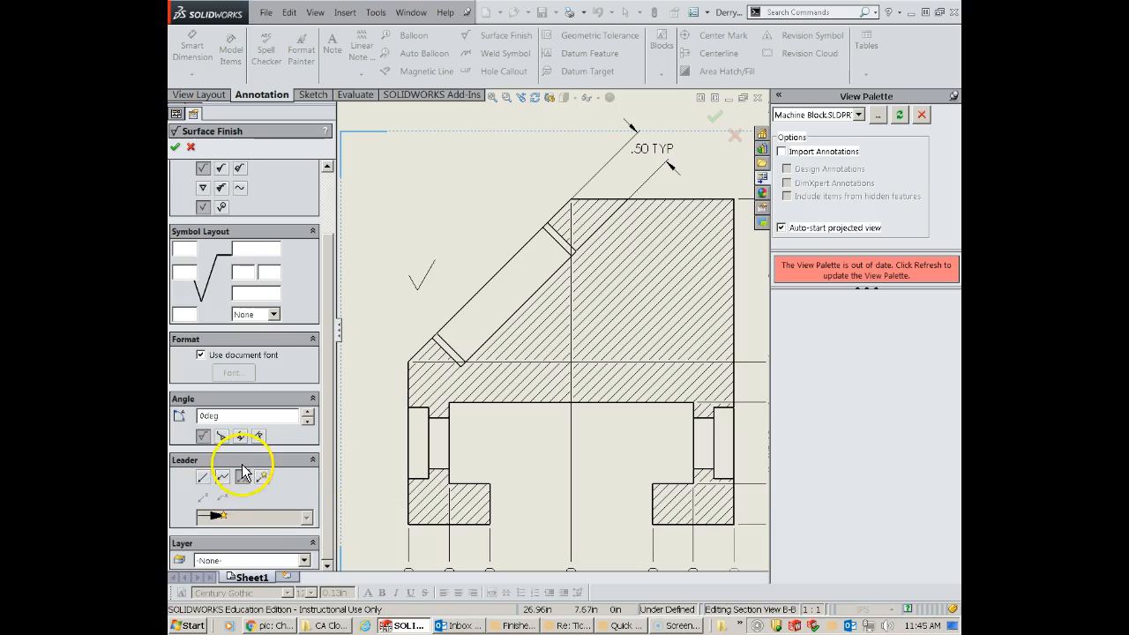
pyautogui.click(204, 477)
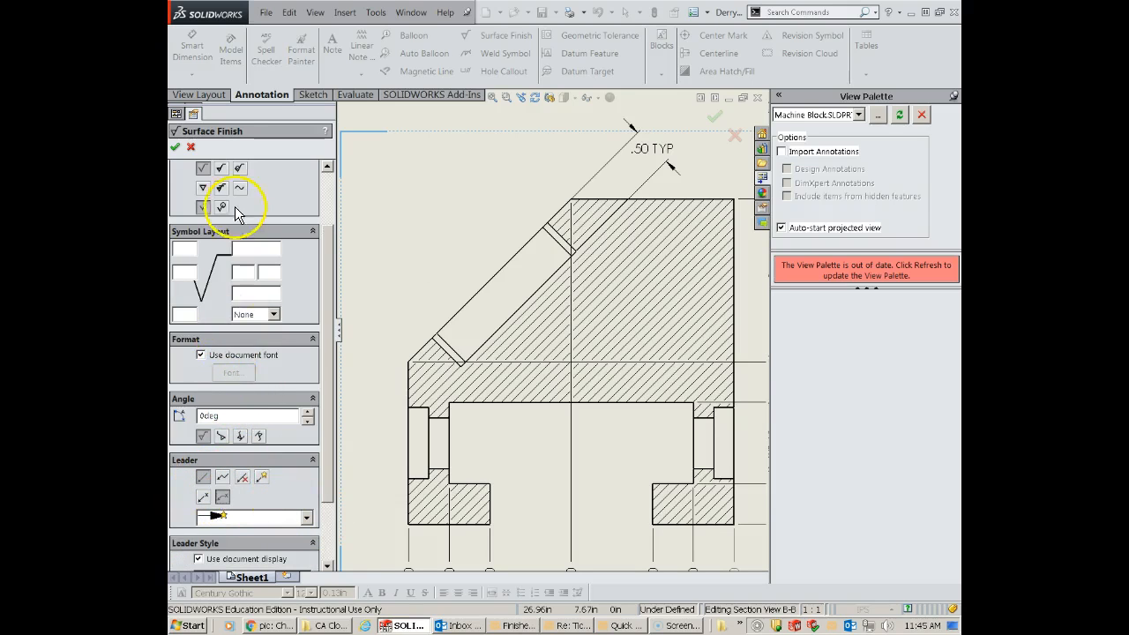
pyautogui.click(219, 169)
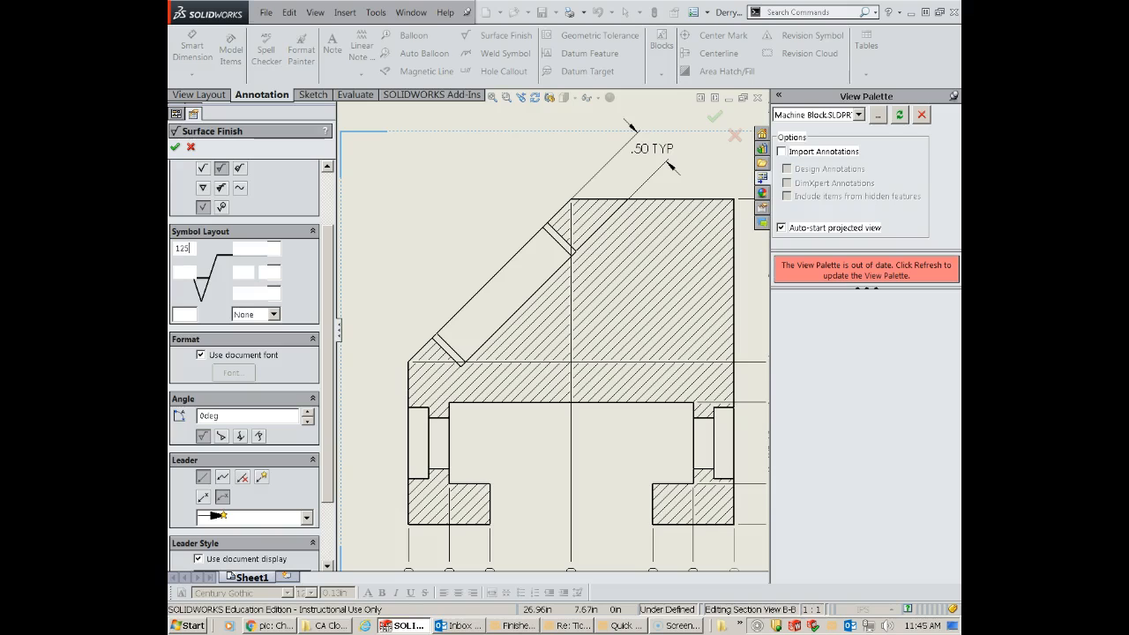
# - Attach the 125 surface finish symbol to the sloped pocket floor in Section B-B and place it outside the angled face
pyautogui.click(516, 313)
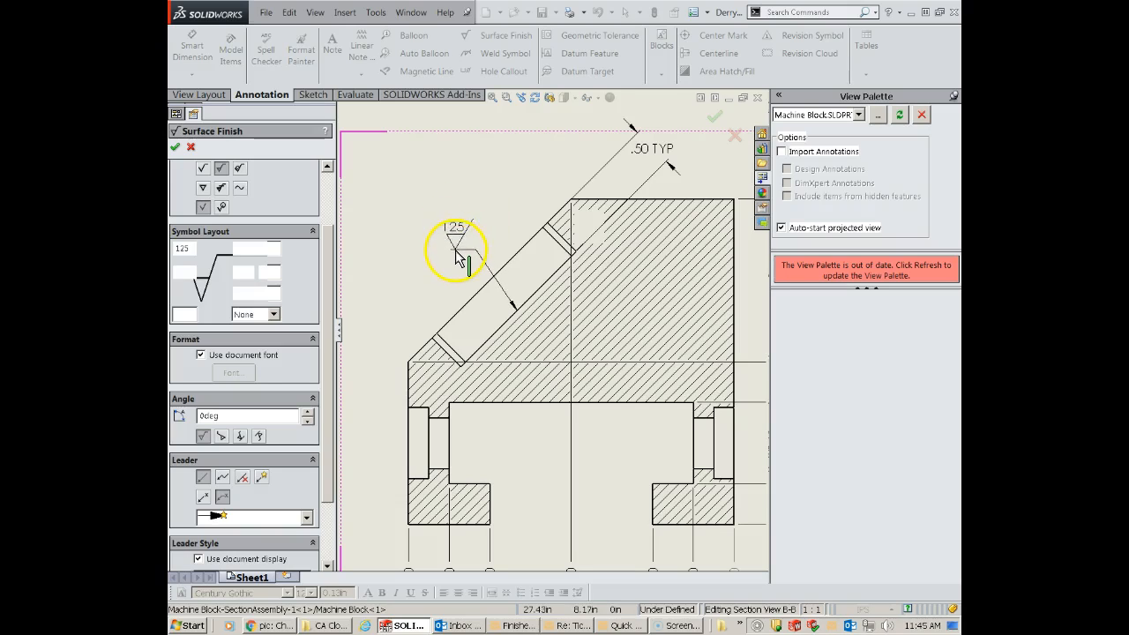
pyautogui.click(458, 255)
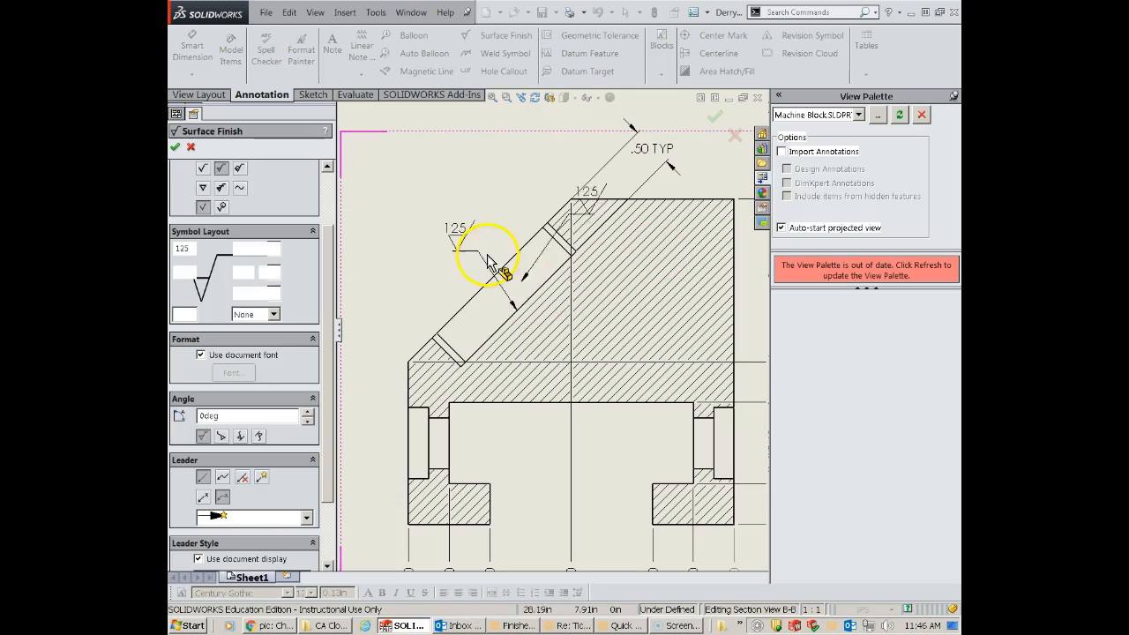
pyautogui.click(177, 148)
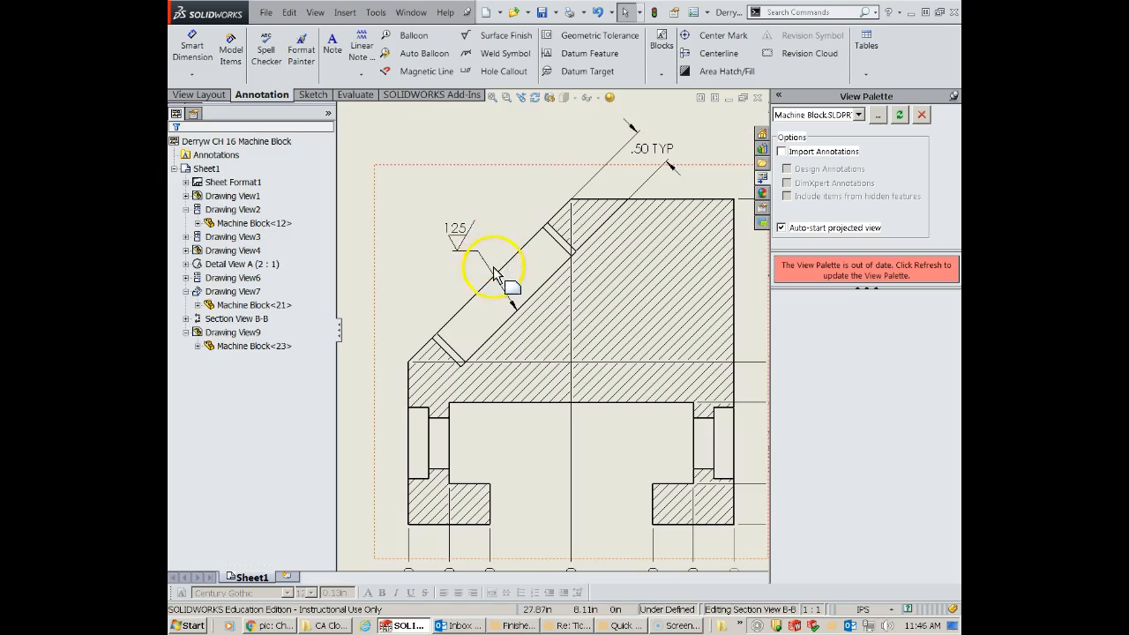
# - Try to dimension the diameter of the left hole in Detail View A
pyautogui.scroll(5, 438, 256)
pyautogui.scroll(8, 438, 256)
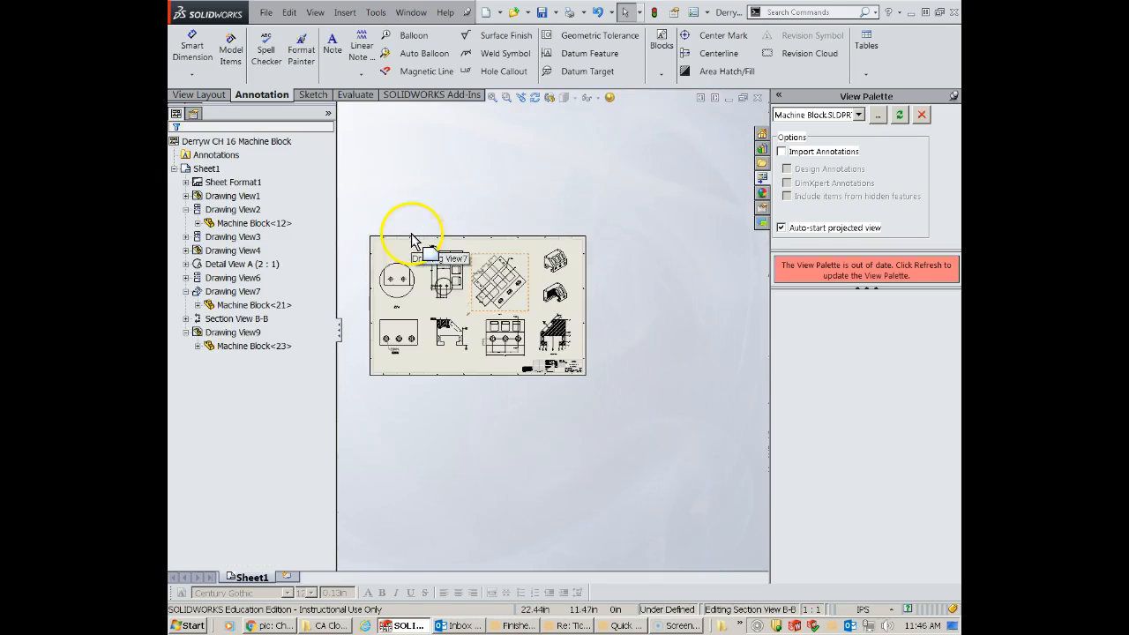
pyautogui.scroll(-8, 440, 314)
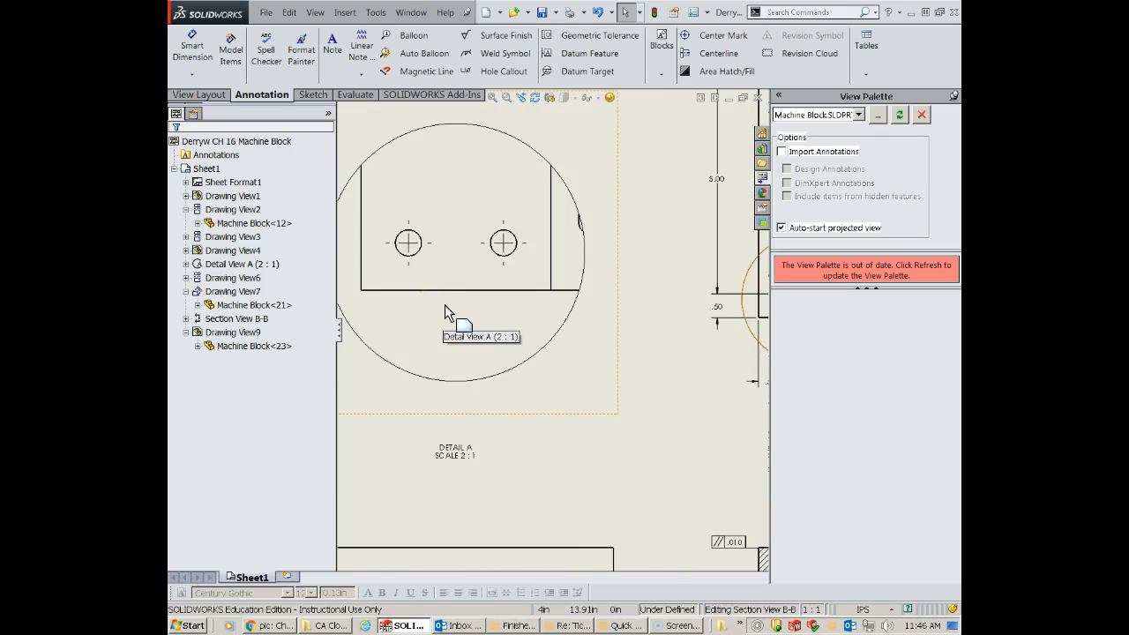
pyautogui.scroll(-1, 444, 304)
pyautogui.click(455, 325)
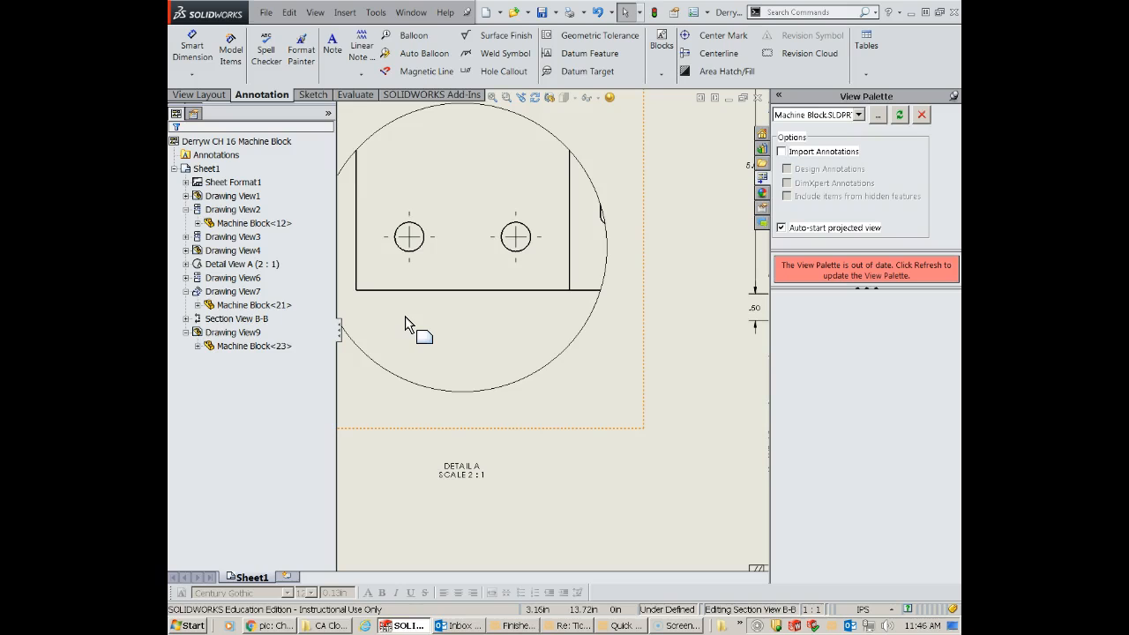
pyautogui.scroll(1, 410, 258)
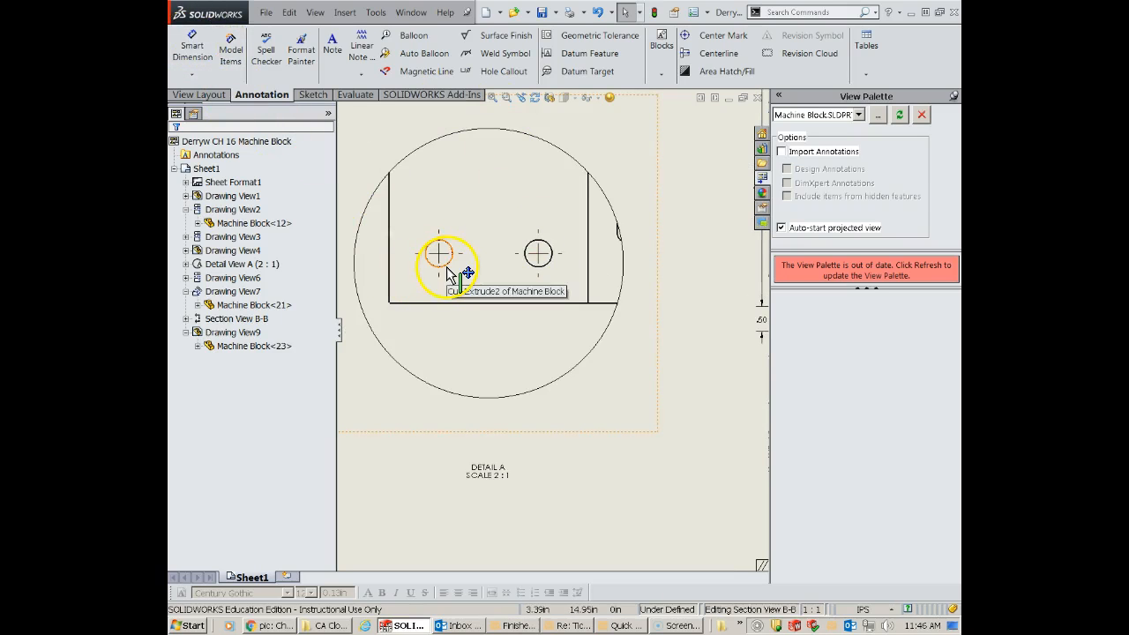
pyautogui.click(463, 319)
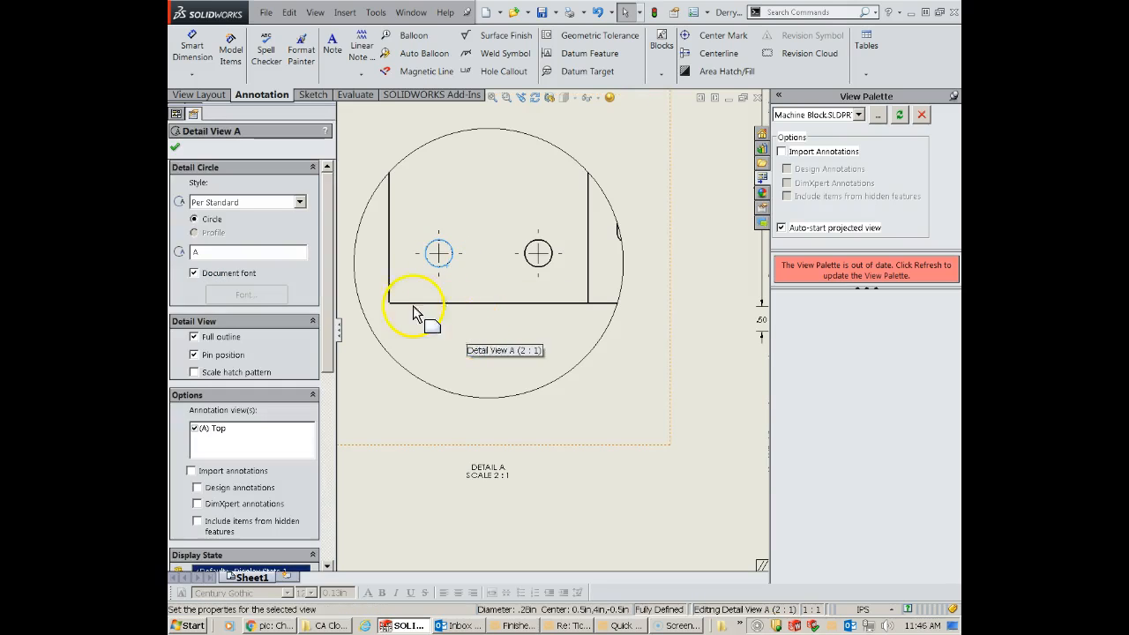
pyautogui.moveTo(447, 266)
pyautogui.mouseDown()
pyautogui.moveTo(458, 274)
pyautogui.moveTo(447, 262)
pyautogui.mouseUp()
pyautogui.press('Escape')
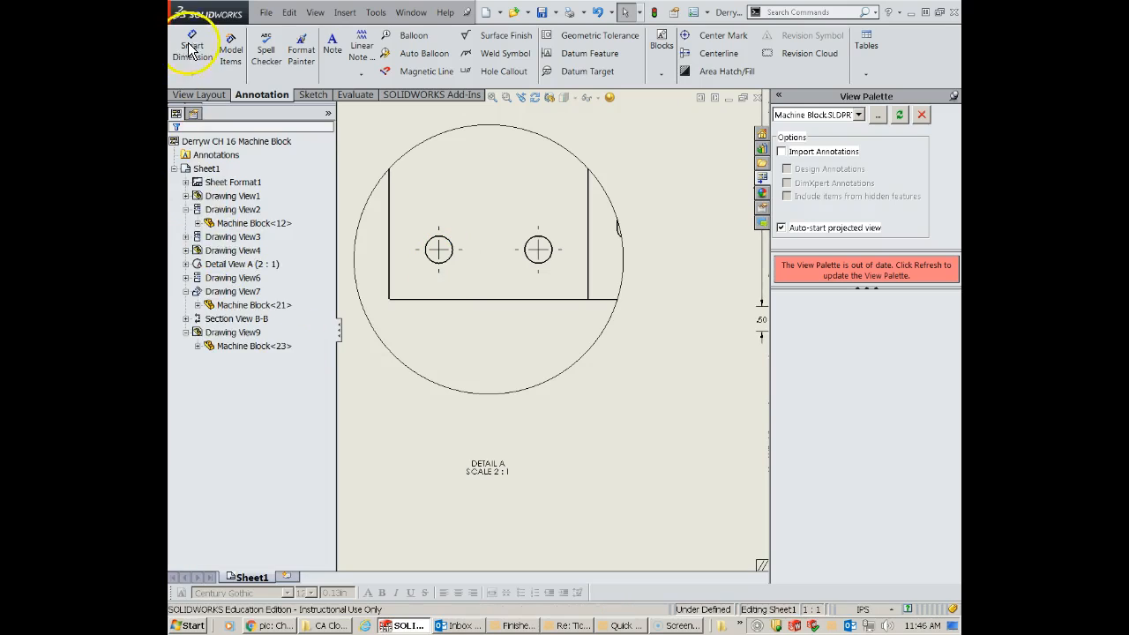
pyautogui.click(191, 48)
pyautogui.click(450, 256)
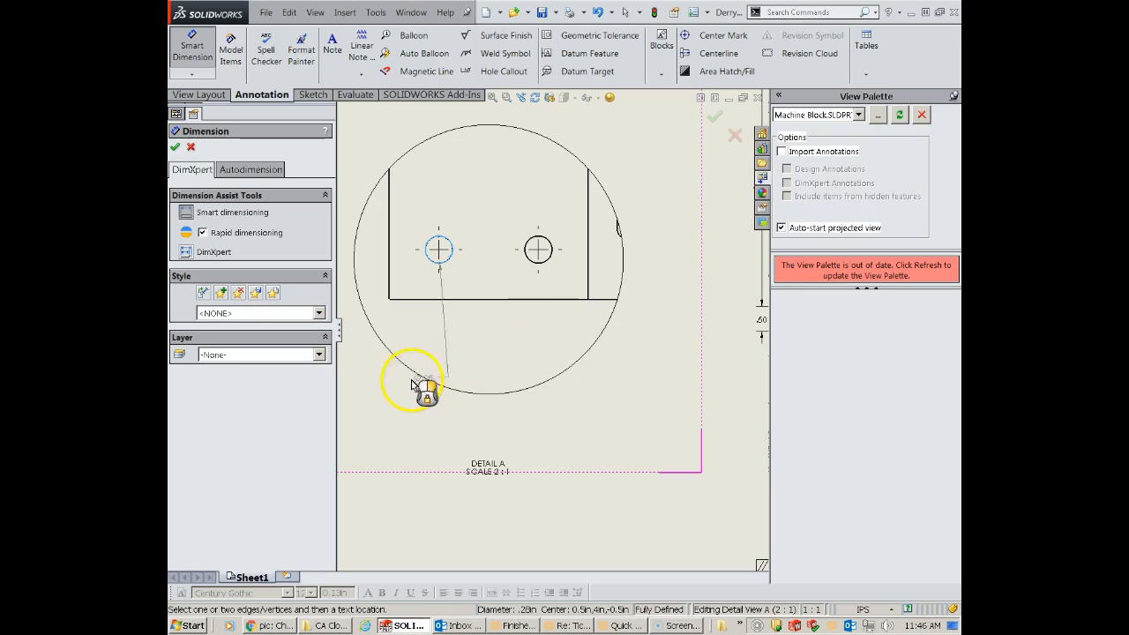
pyautogui.press('Escape')
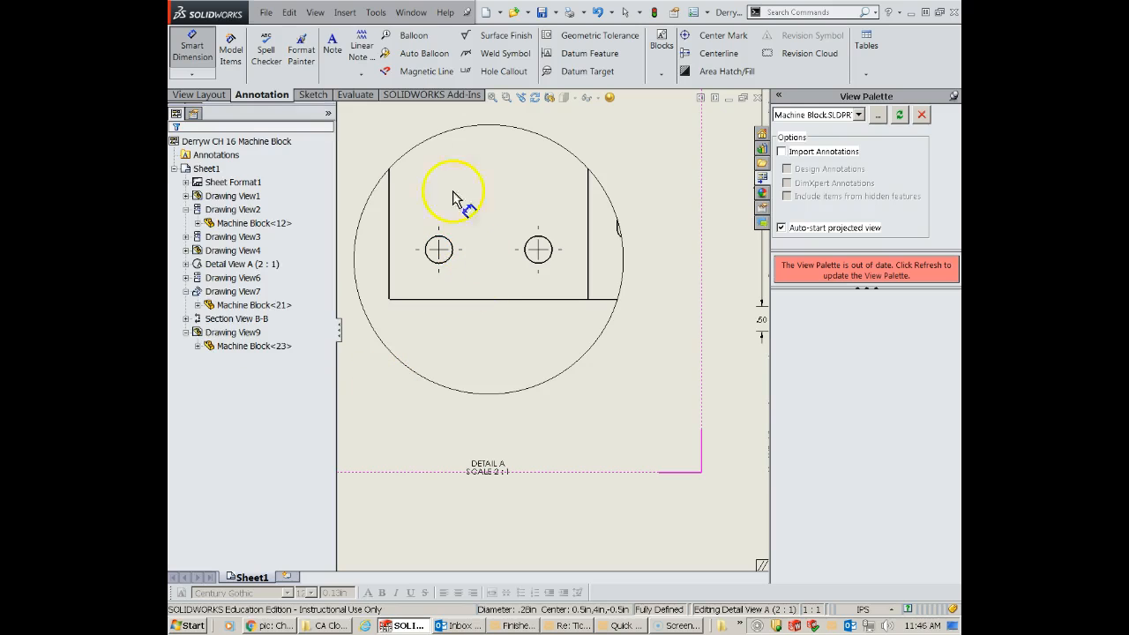
# - Dimension the right hole's diameter in Detail View A outside the detail circle, using three-decimal precision (.123)
pyautogui.click(550, 246)
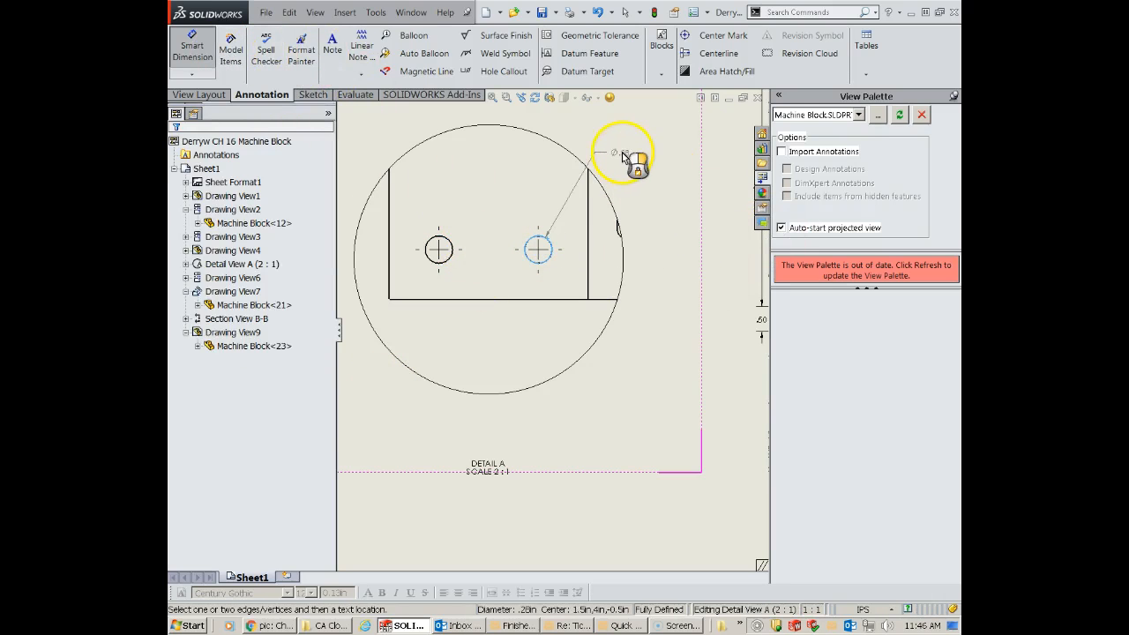
pyautogui.click(639, 164)
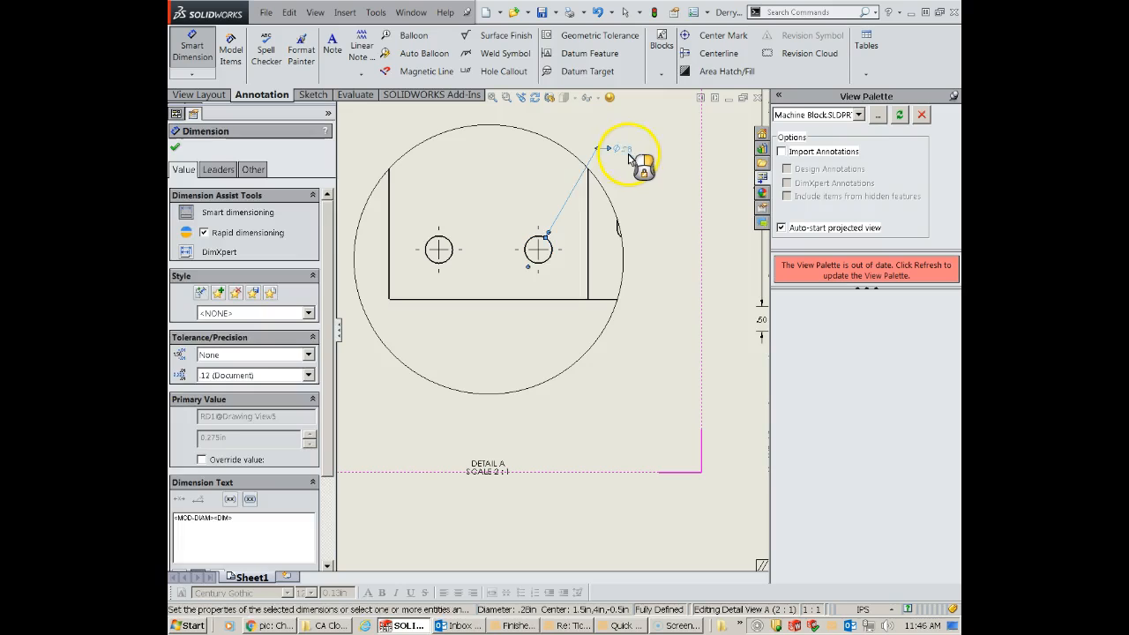
pyautogui.click(245, 376)
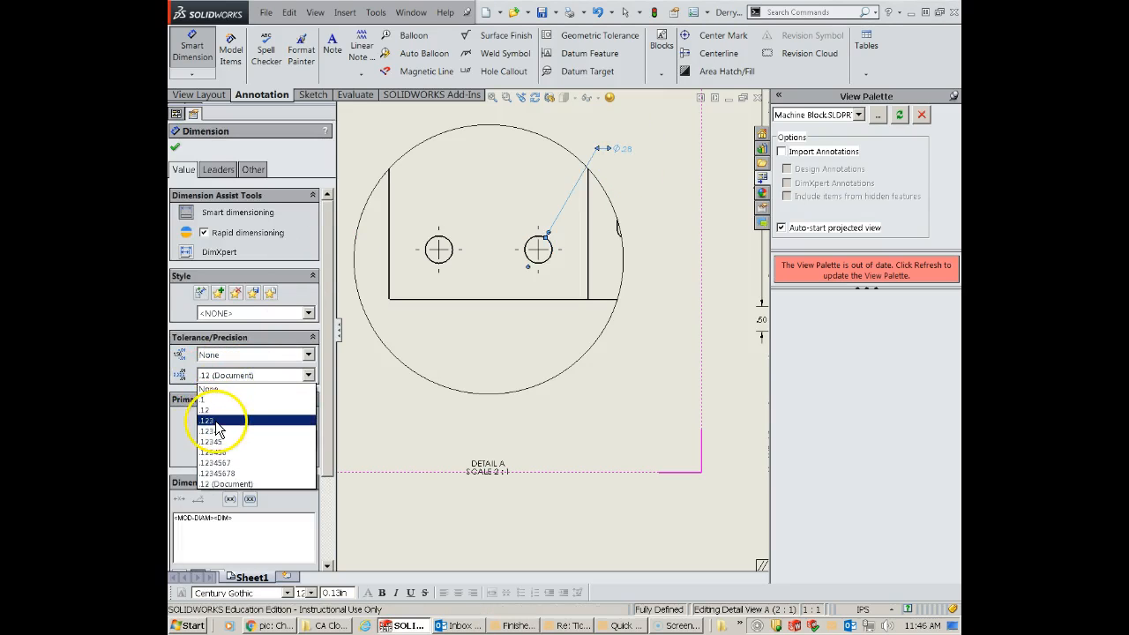
pyautogui.click(212, 421)
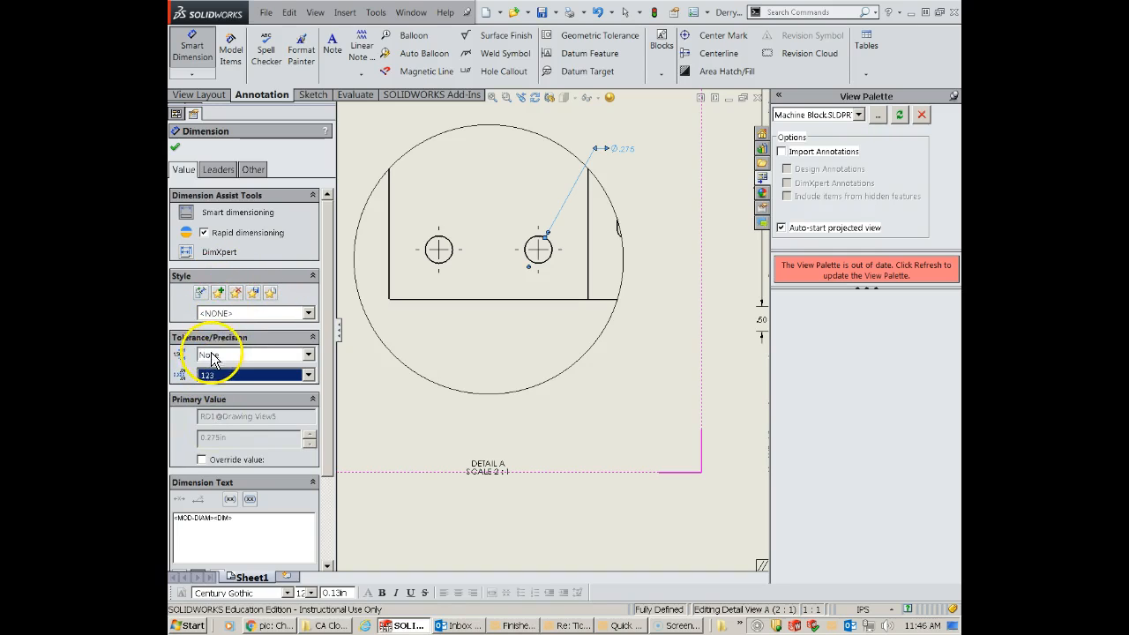
# - Prefix the right hole's diameter dimension in Detail View A with 4X and move it farther above the detail circle
pyautogui.click(177, 518)
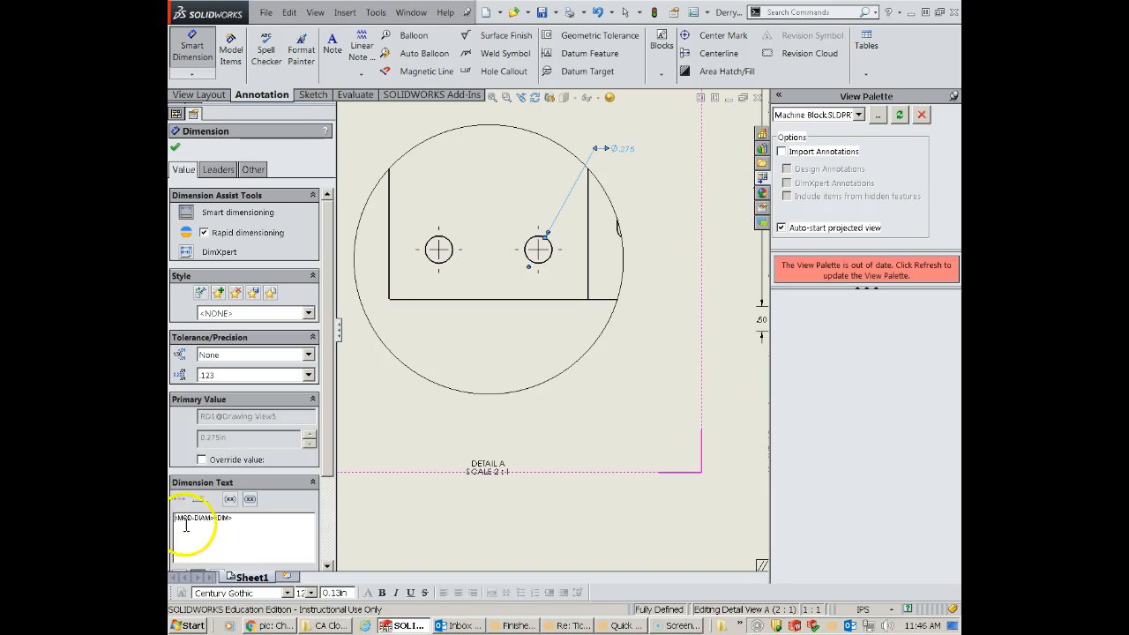
pyautogui.write('4X')
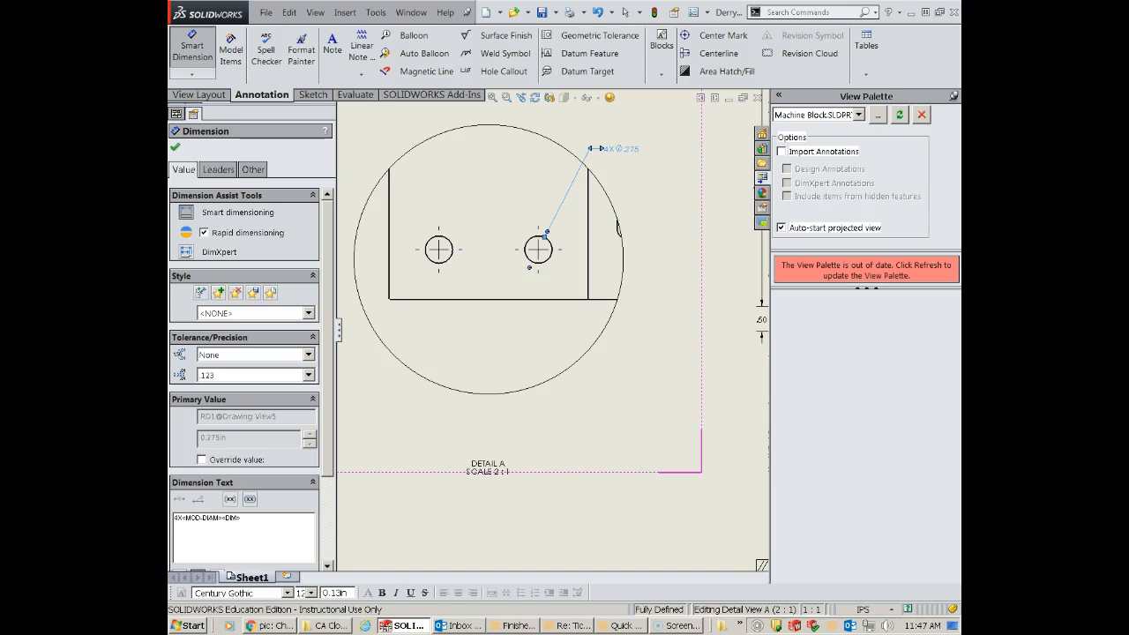
pyautogui.click(175, 147)
pyautogui.click(658, 156)
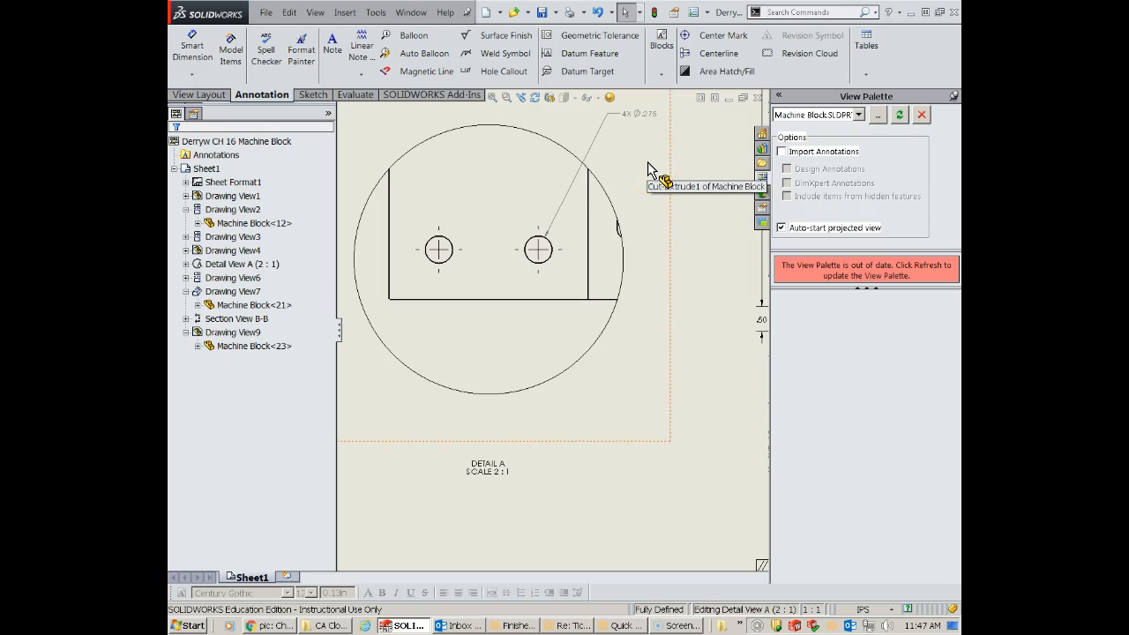
pyautogui.click(701, 129)
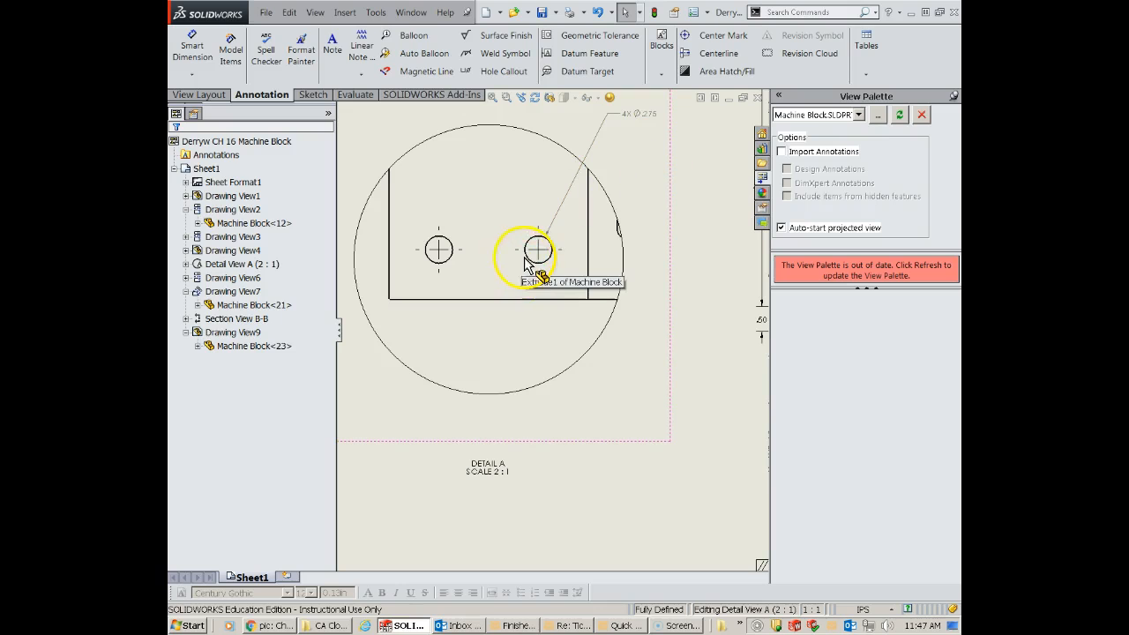
# - Add a four-item note above Detail View A headed "NOTES: UNLESS OTHERWISE SPECIFIED", covering ANSI standards, 3-decimal inches, R.025 MAX edges and .003 MAX C'bore concentricity
pyautogui.scroll(2, 470, 267)
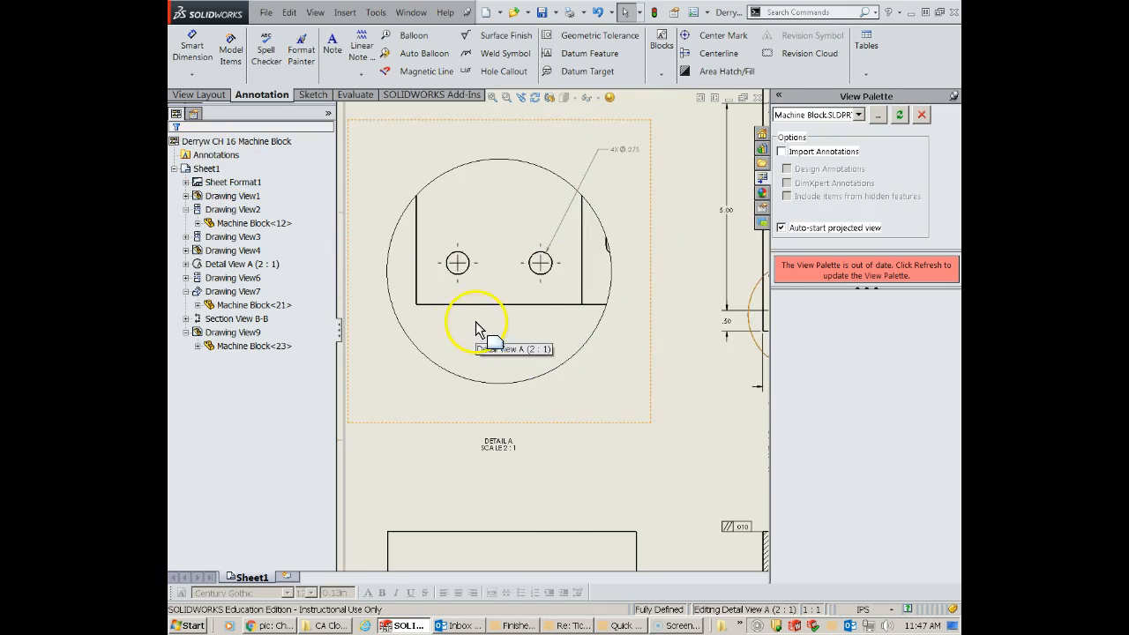
pyautogui.scroll(2, 491, 316)
pyautogui.scroll(-3, 477, 238)
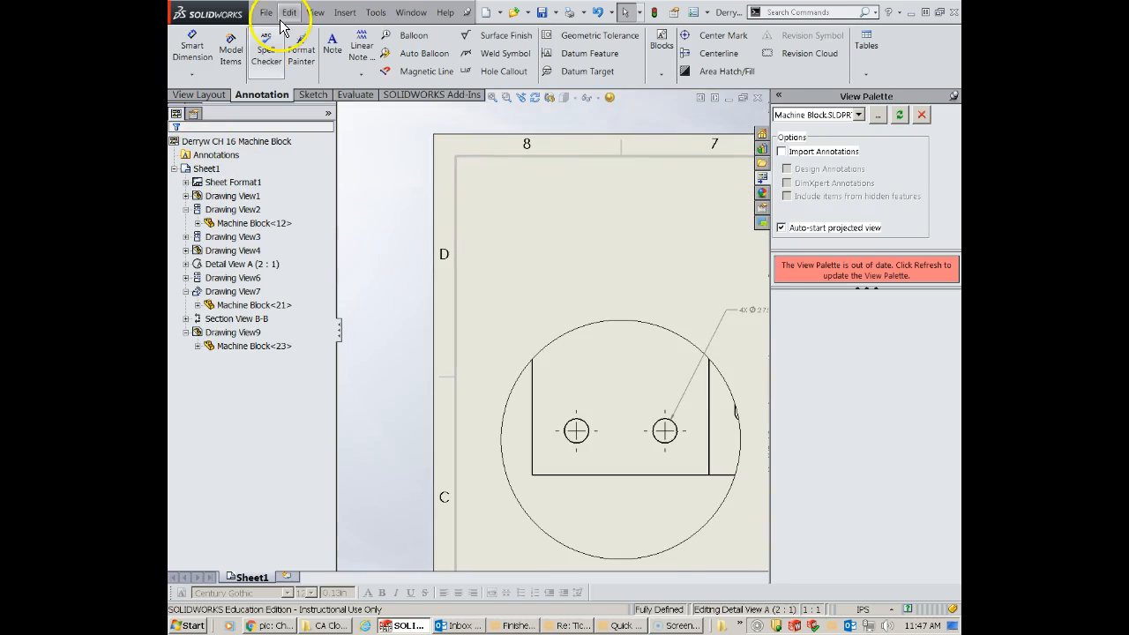
pyautogui.click(333, 55)
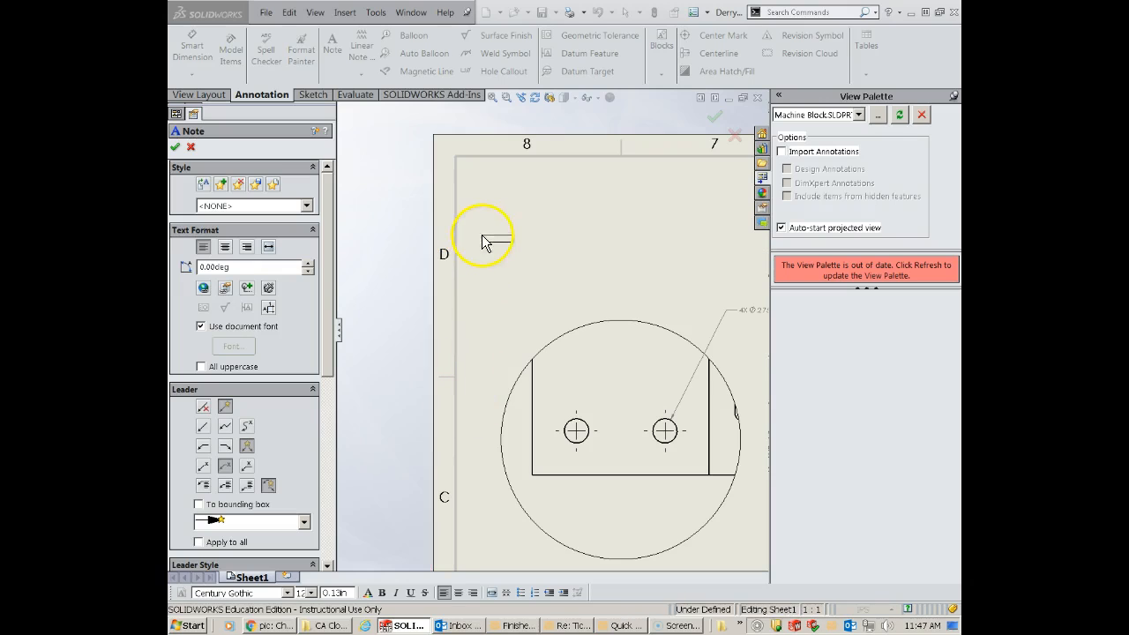
pyautogui.click(527, 236)
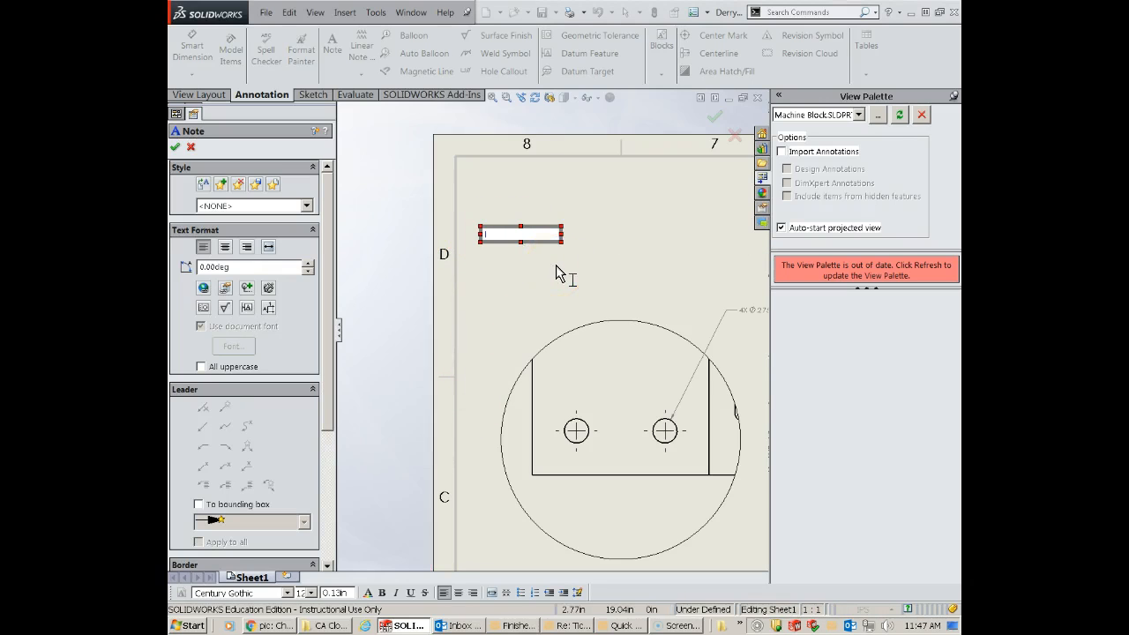
pyautogui.click(549, 273)
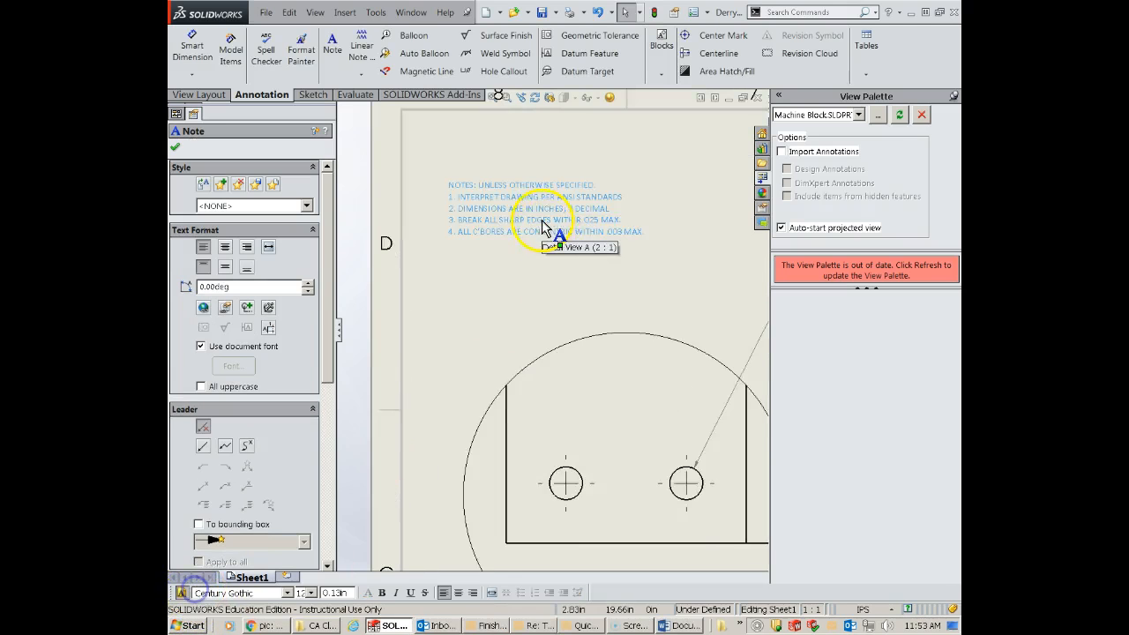
pyautogui.scroll(-1, 516, 239)
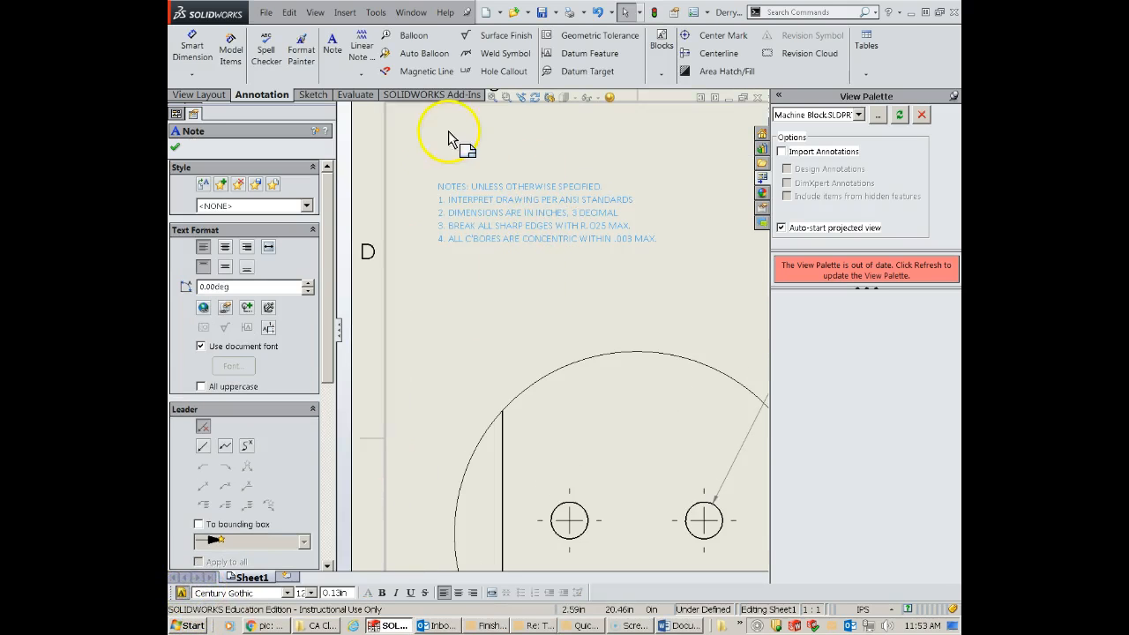
pyautogui.scroll(3, 539, 299)
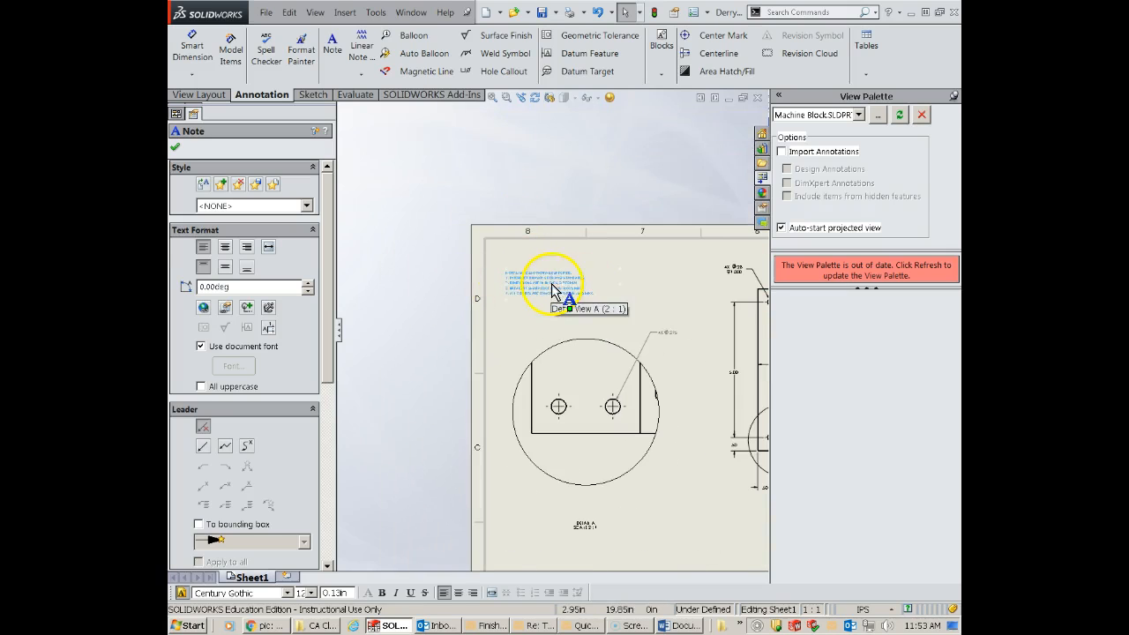
pyautogui.scroll(-2, 551, 291)
pyautogui.scroll(8, 553, 291)
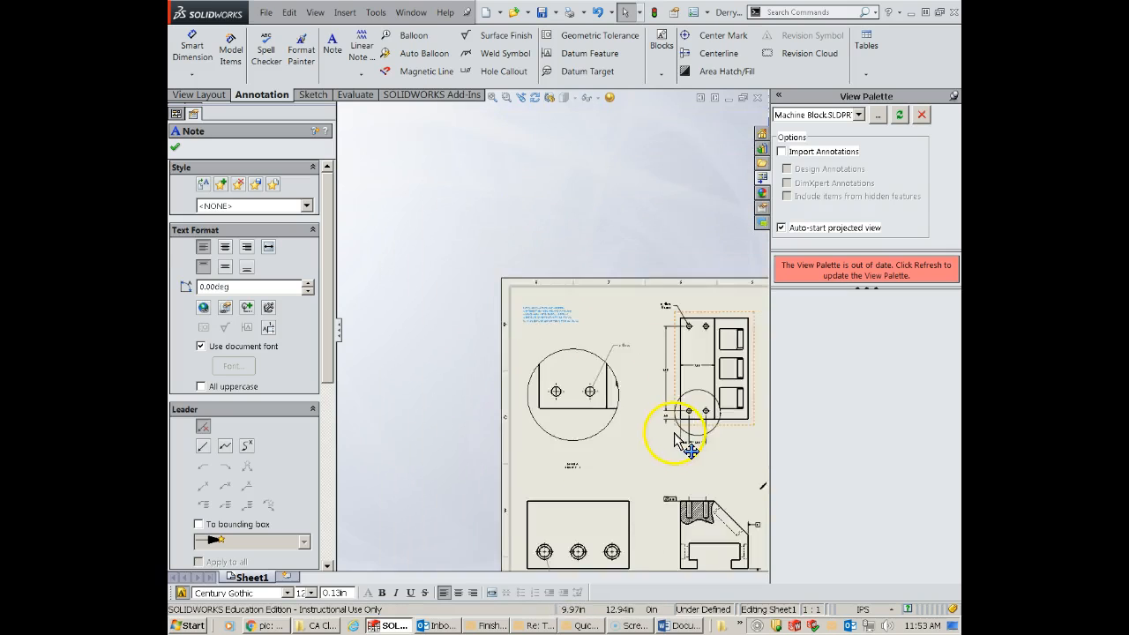
pyautogui.scroll(-5, 657, 410)
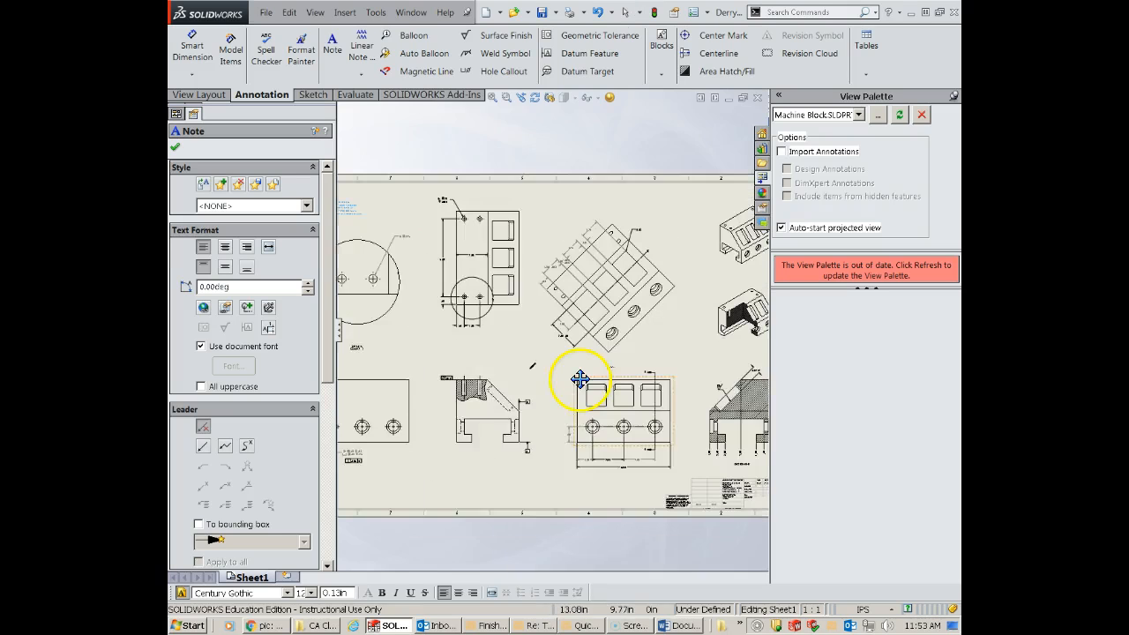
pyautogui.moveTo(551, 375); pyautogui.dragTo(517, 365, button='middle')
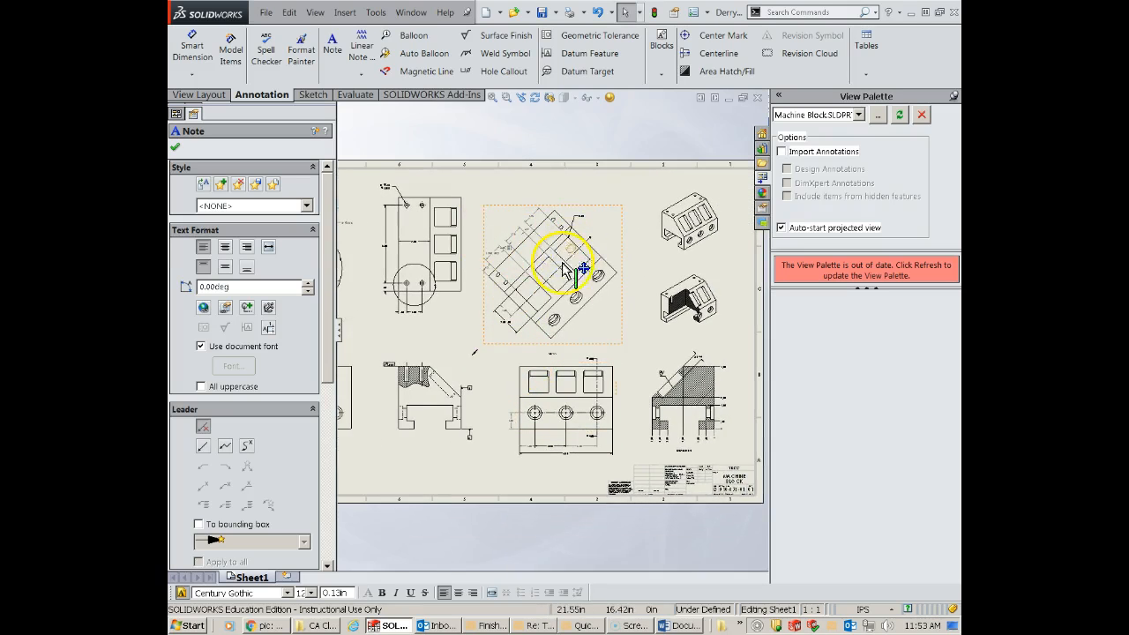
pyautogui.click(677, 16)
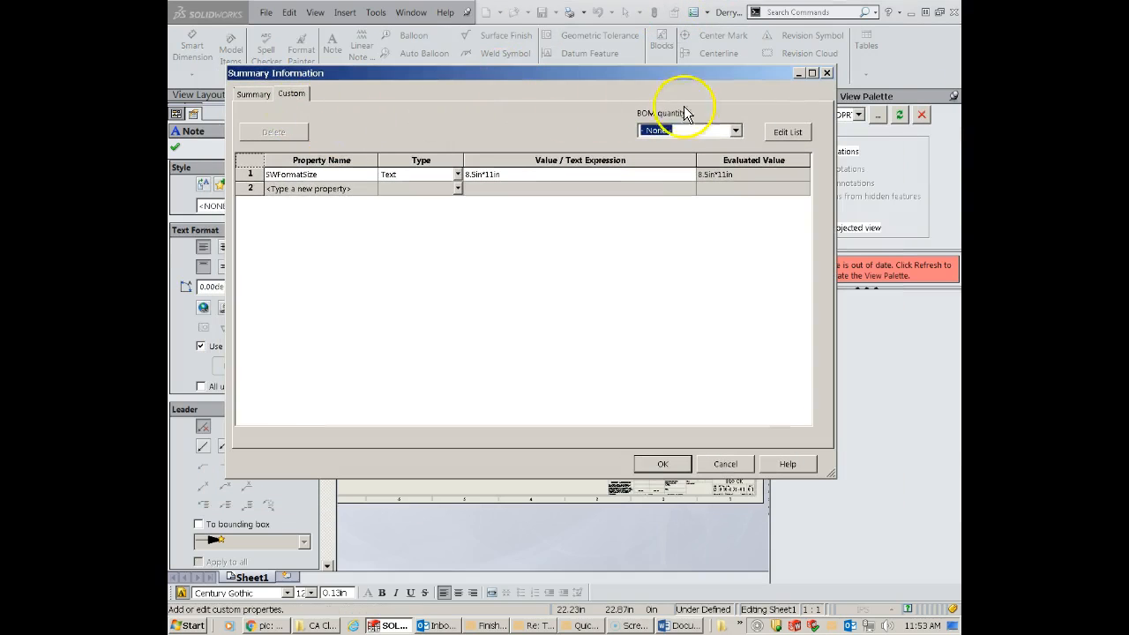
pyautogui.click(827, 72)
# - Set the drawing's basic length units to three decimal places (.123) in the document properties
pyautogui.click(174, 147)
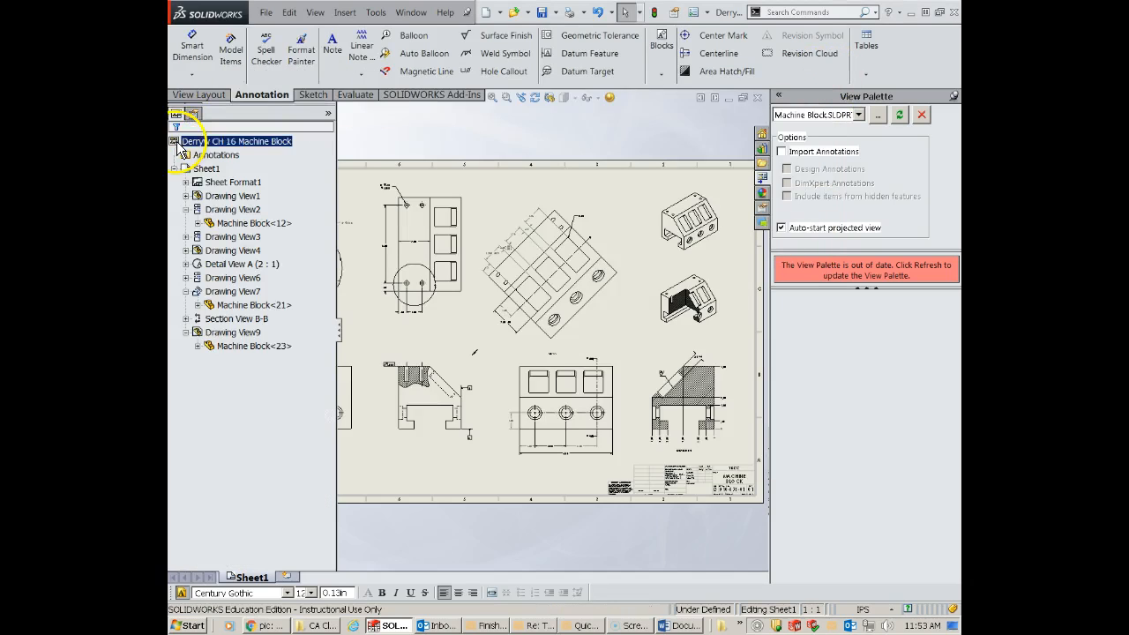
pyautogui.click(693, 13)
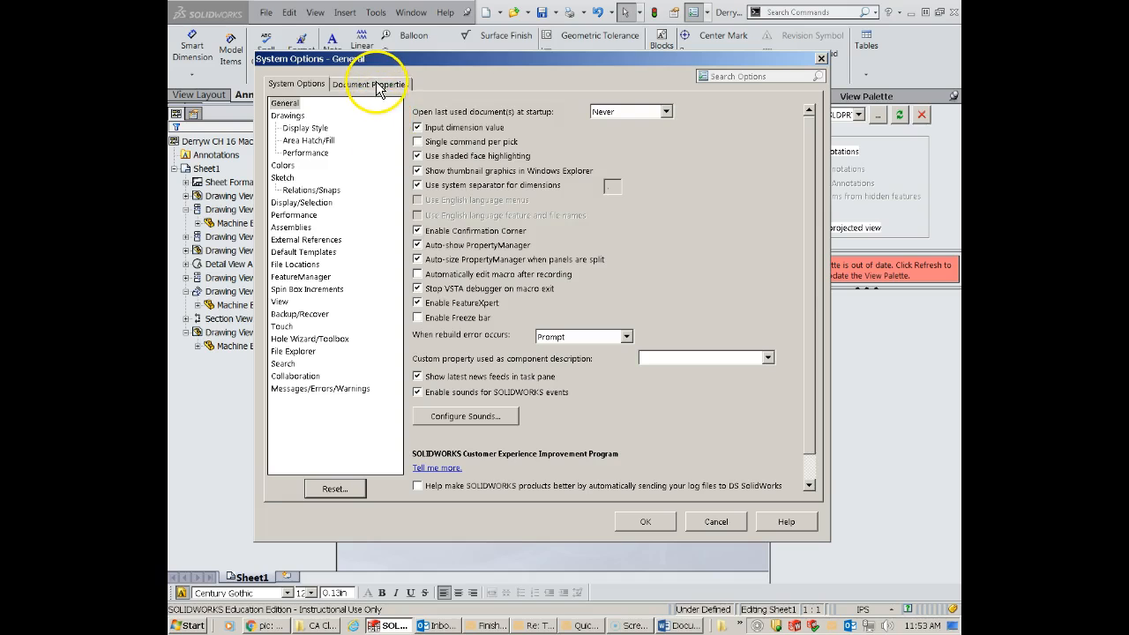
pyautogui.click(372, 85)
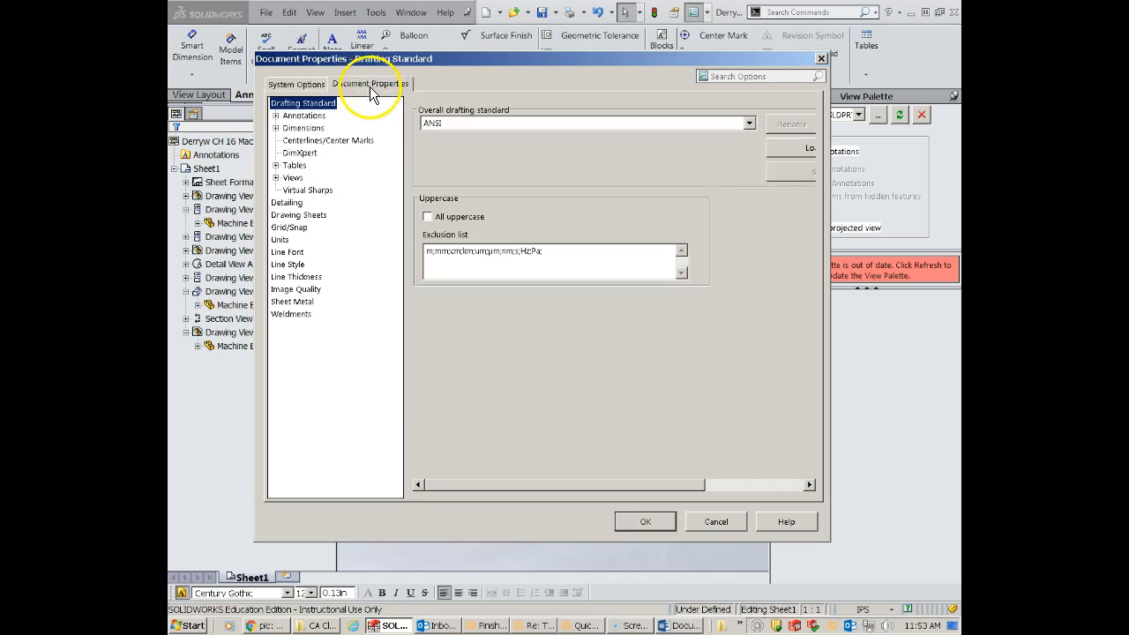
pyautogui.click(281, 240)
pyautogui.click(623, 249)
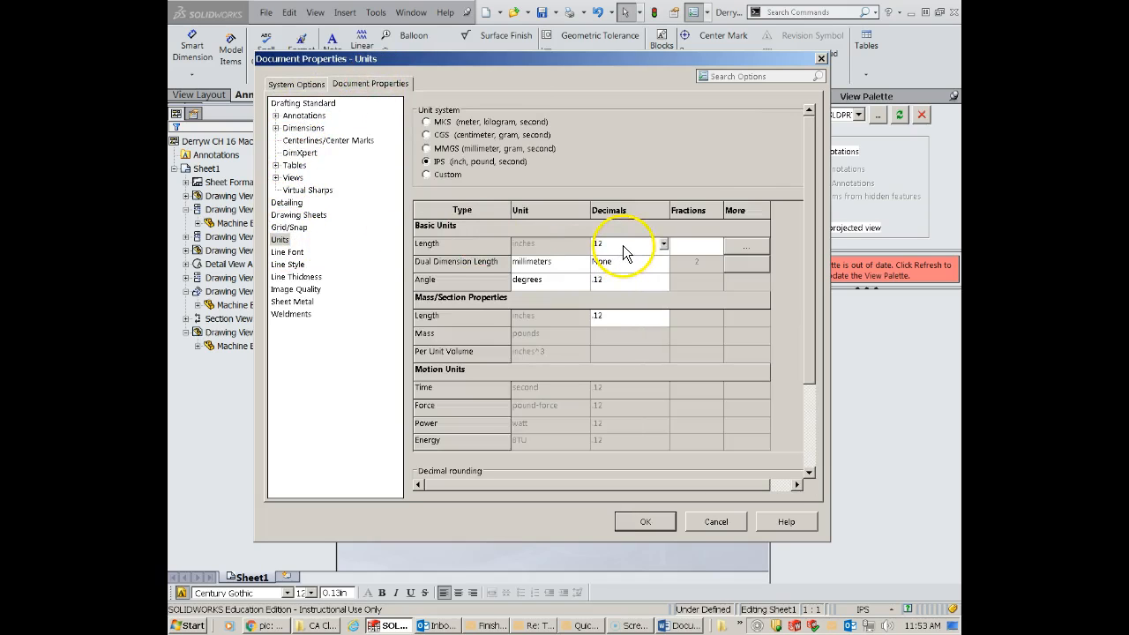
pyautogui.click(664, 244)
pyautogui.click(633, 282)
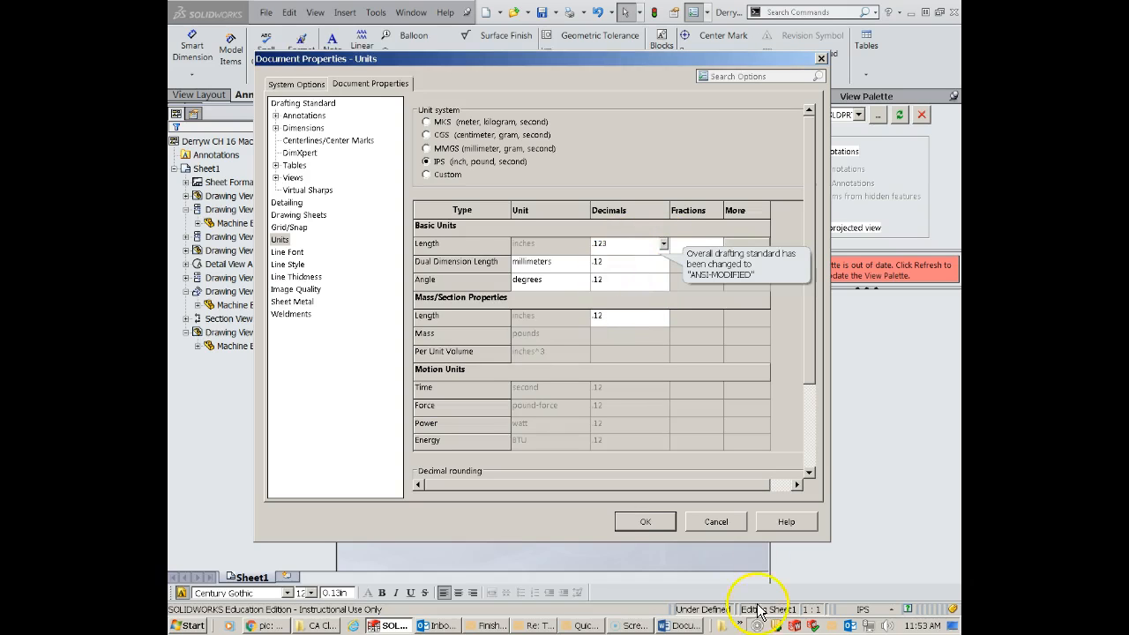
pyautogui.click(648, 522)
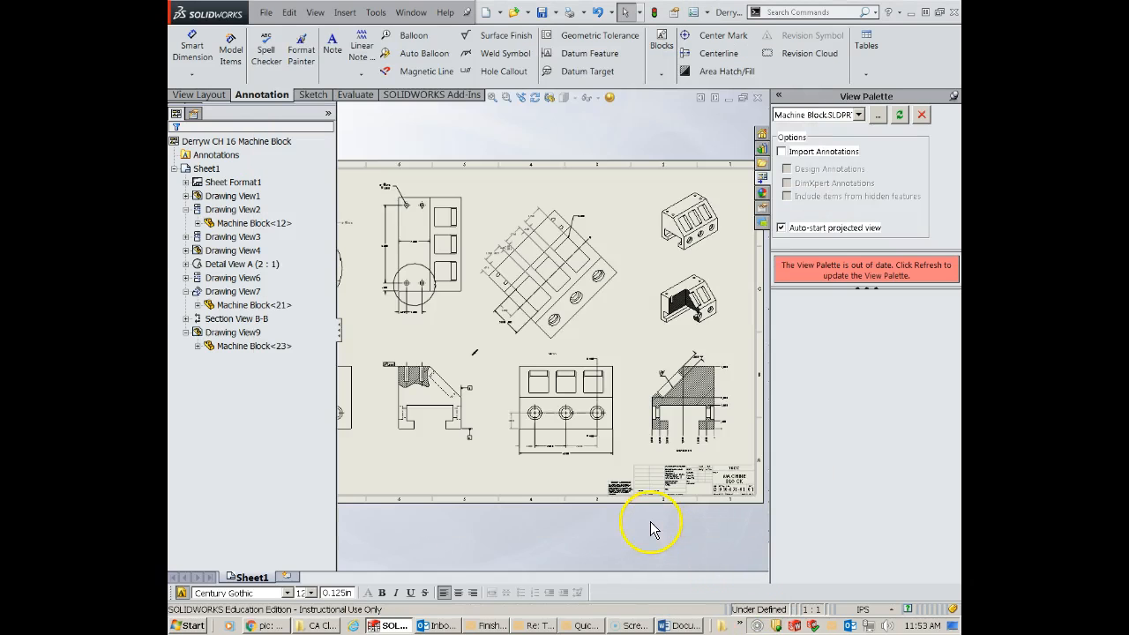
# - Check the decimal precision of the dimensions in the front and angled auxiliary views, and review the whole sheet
pyautogui.scroll(-4, 485, 441)
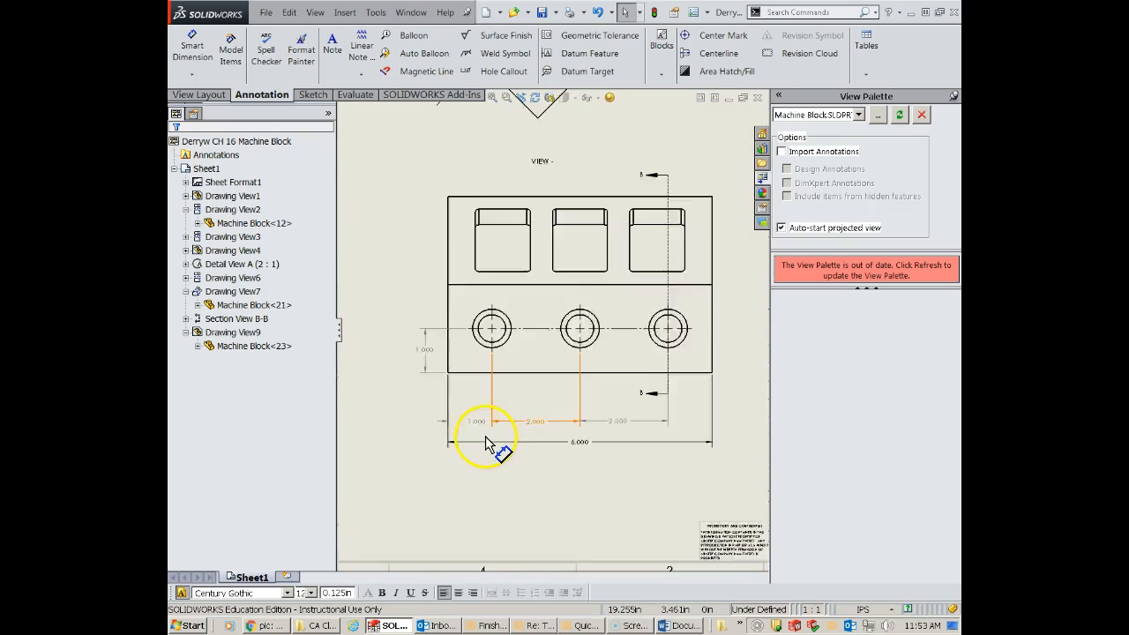
pyautogui.scroll(2, 517, 127)
pyautogui.scroll(3, 512, 131)
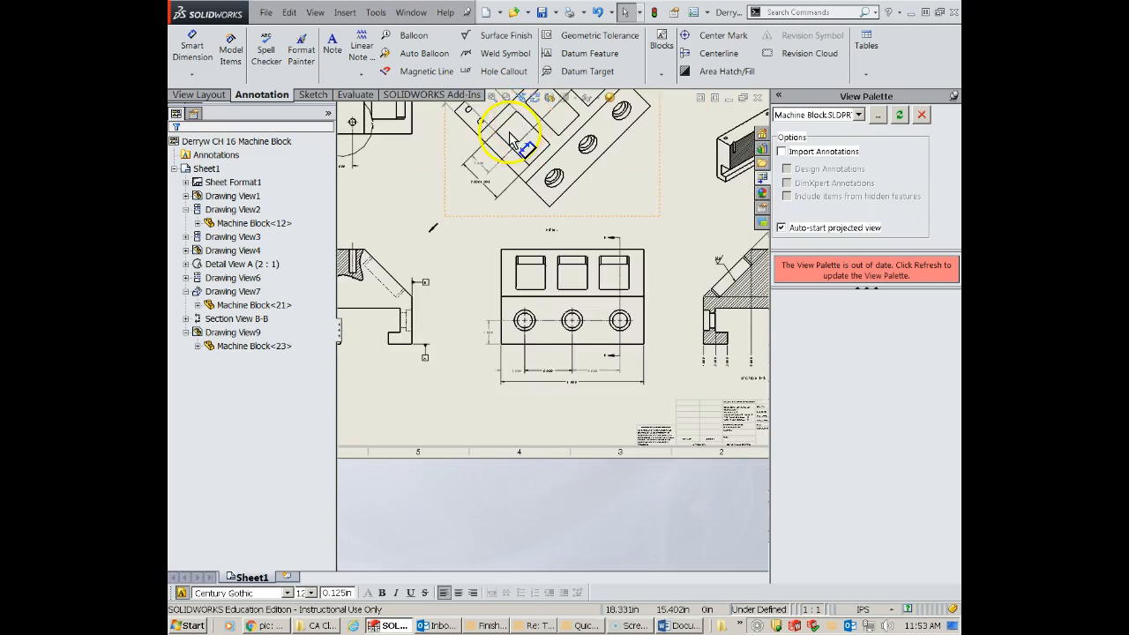
pyautogui.scroll(-3, 510, 149)
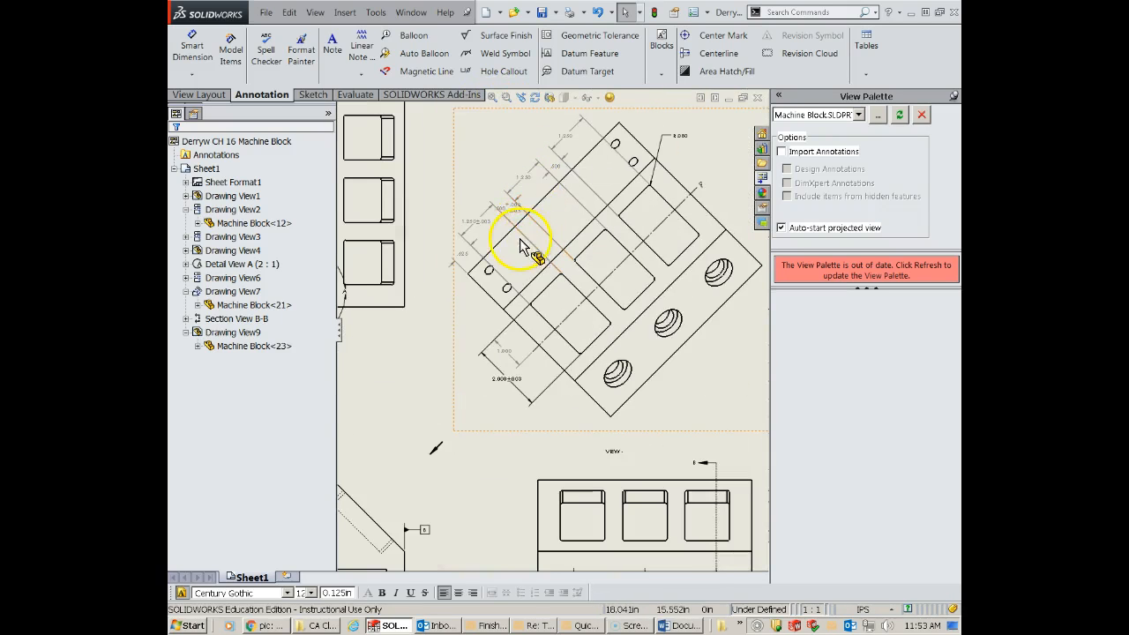
pyautogui.scroll(5, 498, 250)
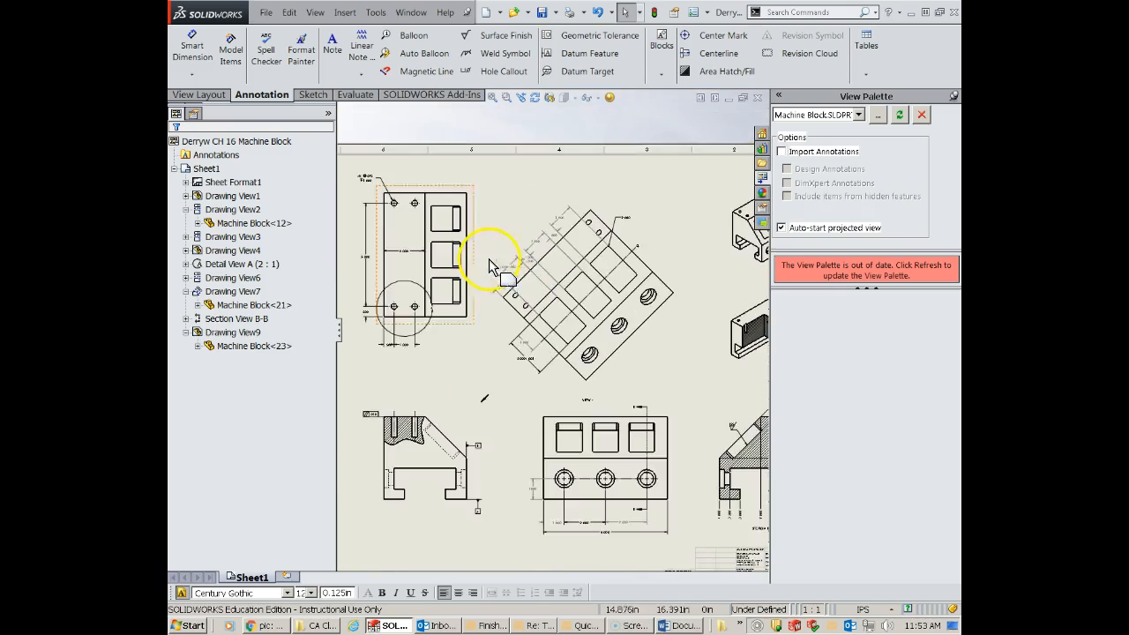
pyautogui.scroll(3, 521, 326)
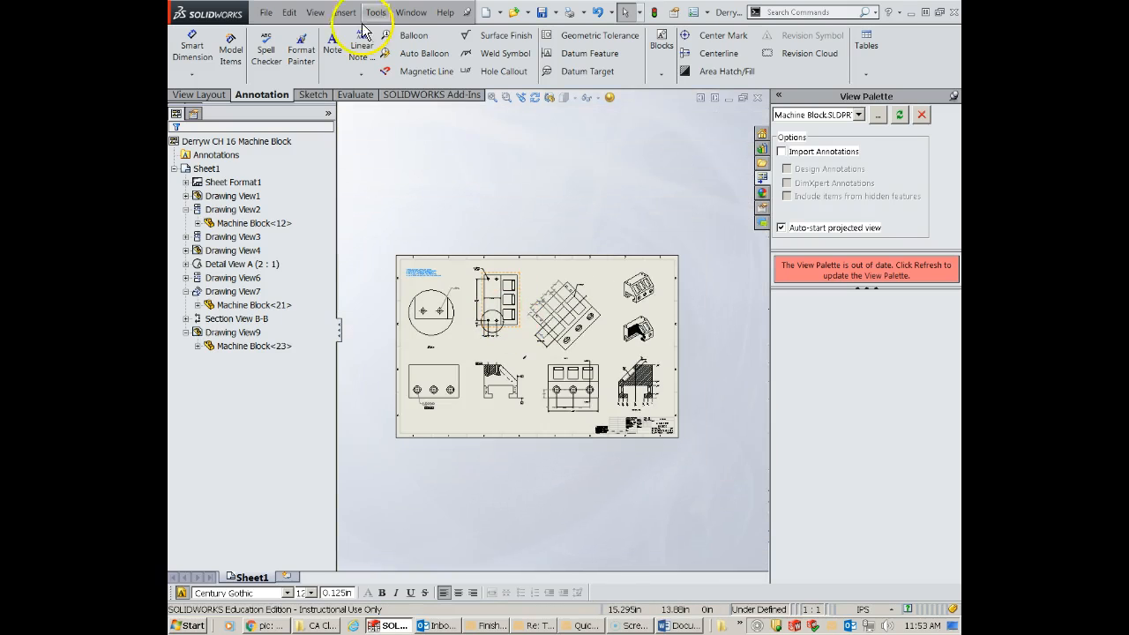
# - Save the drawing under a new name by adding DETAILING after "Machine Block" in the file name
pyautogui.click(267, 14)
pyautogui.click(313, 104)
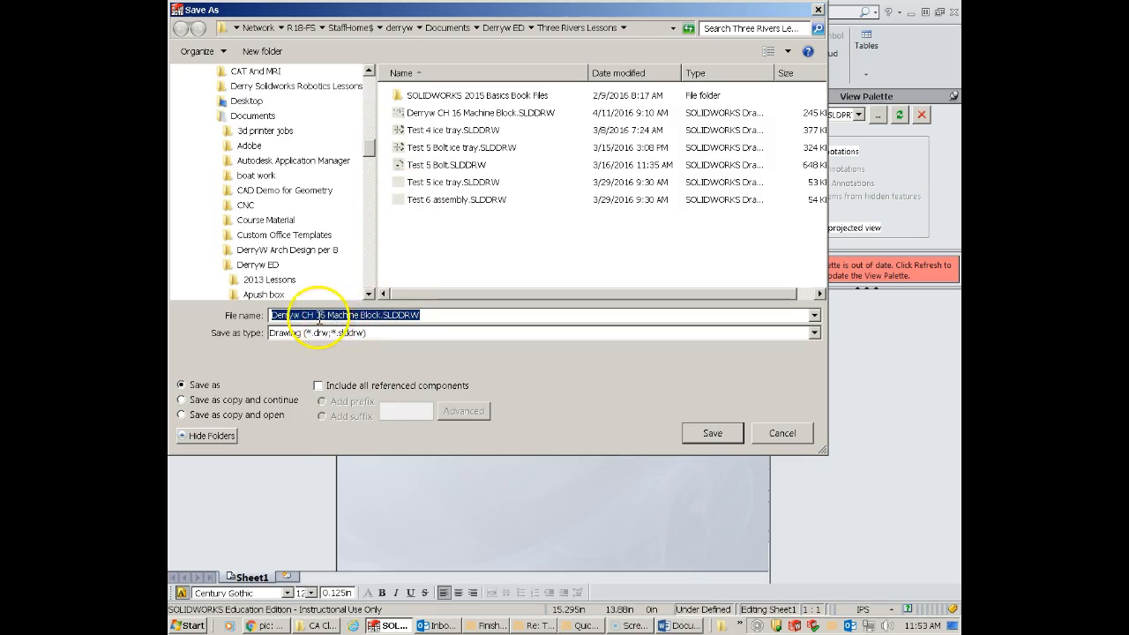
pyautogui.click(381, 316)
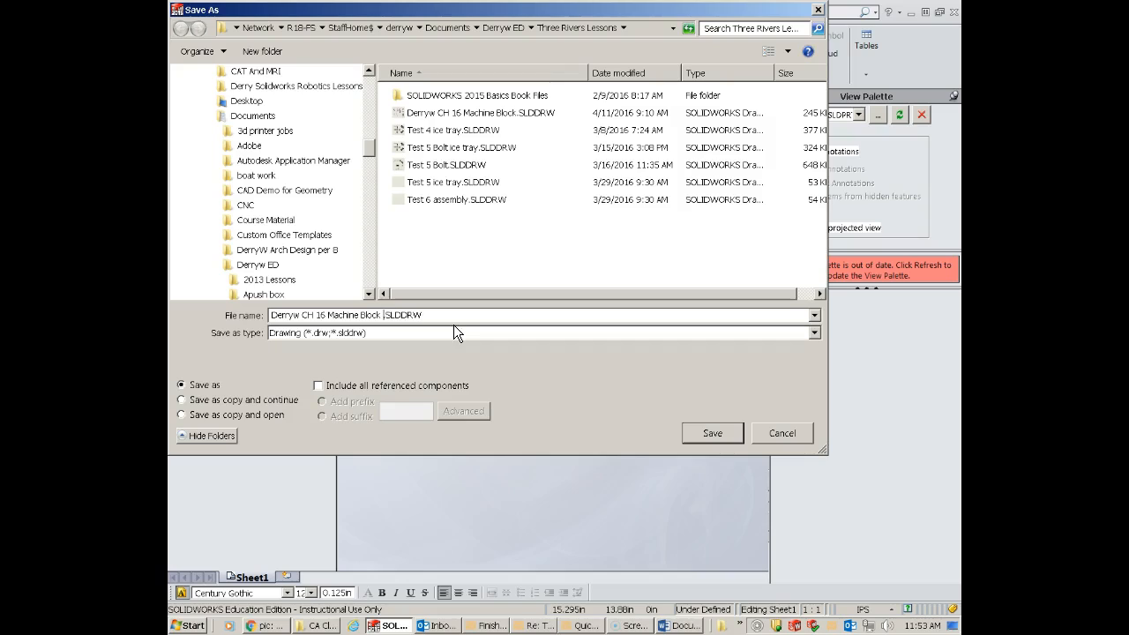
pyautogui.write('DETAILING')
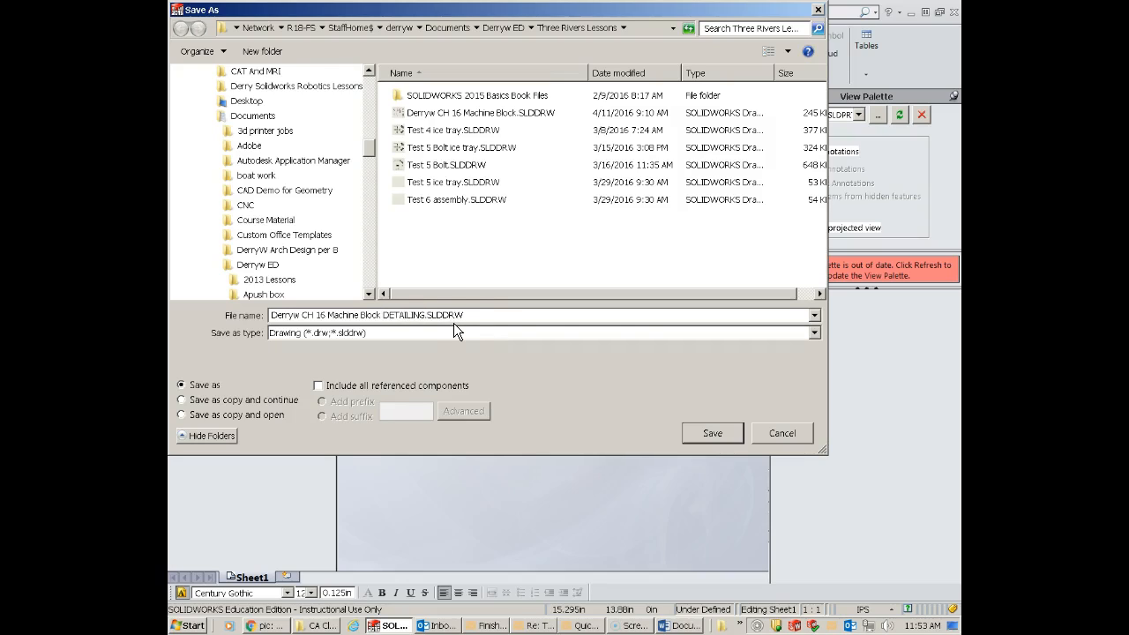
pyautogui.click(718, 438)
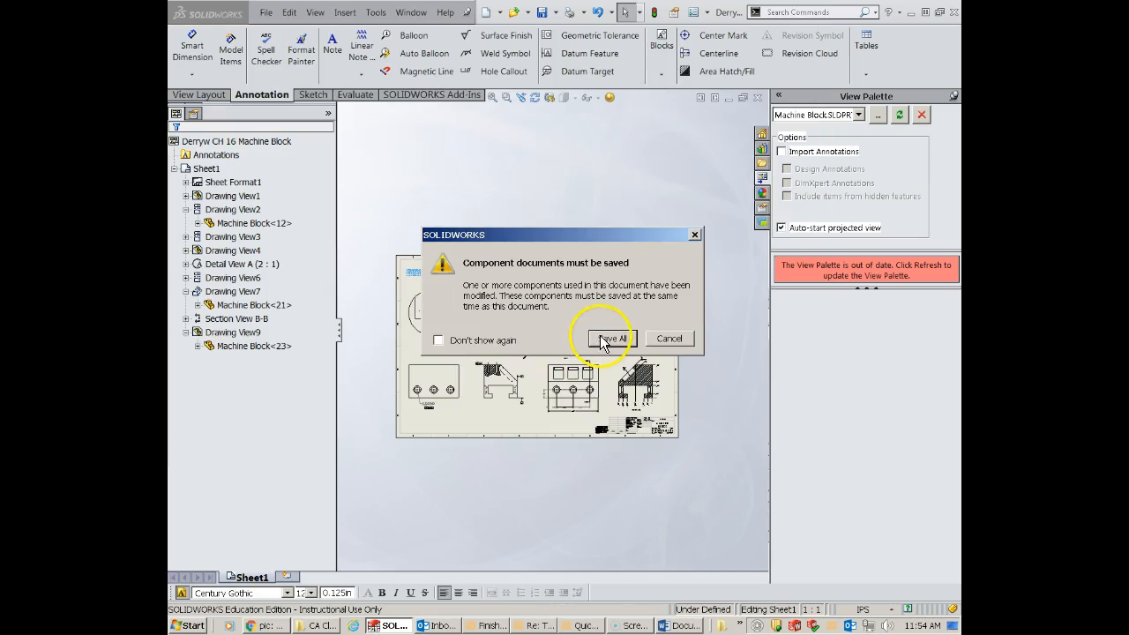